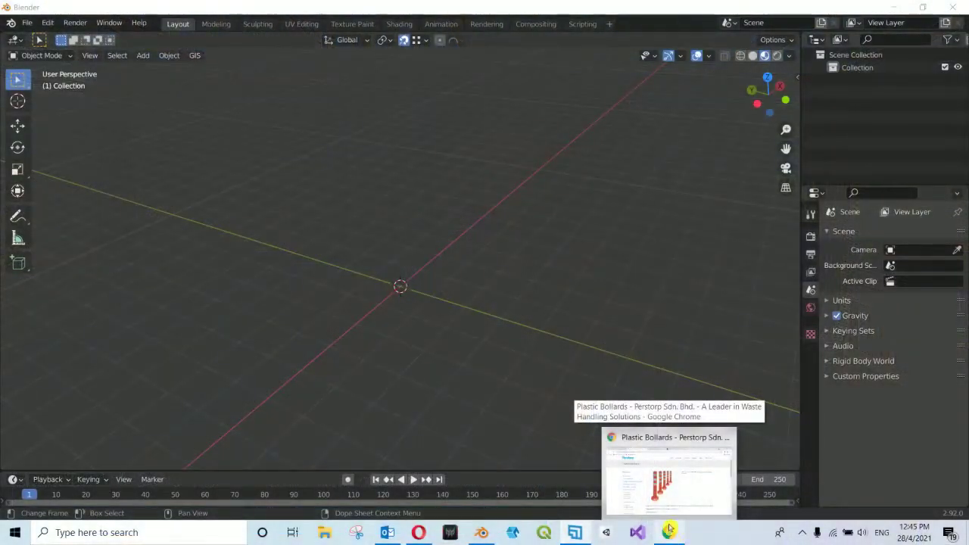
# - Look over the plastic bollards reference page, then return to Blender
pyautogui.click(663, 491)
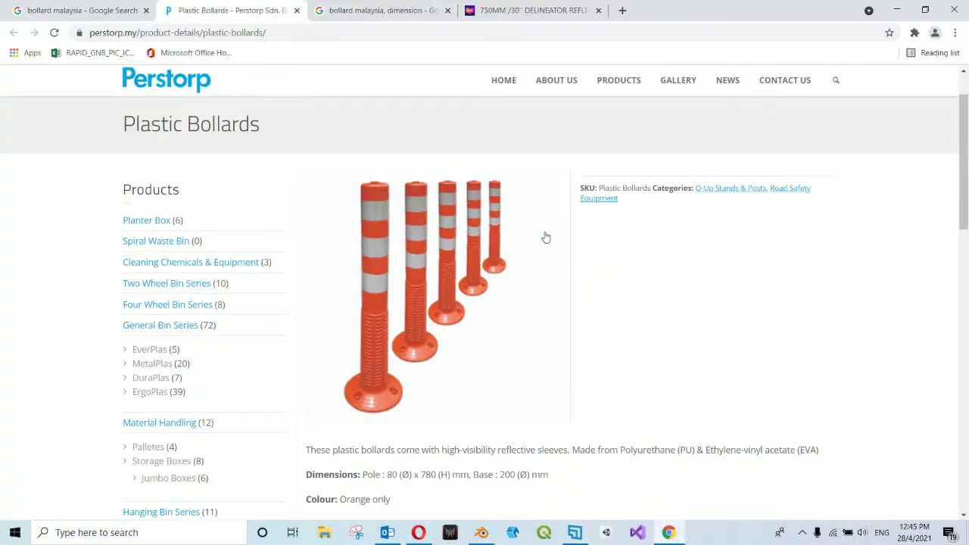
pyautogui.click(605, 282)
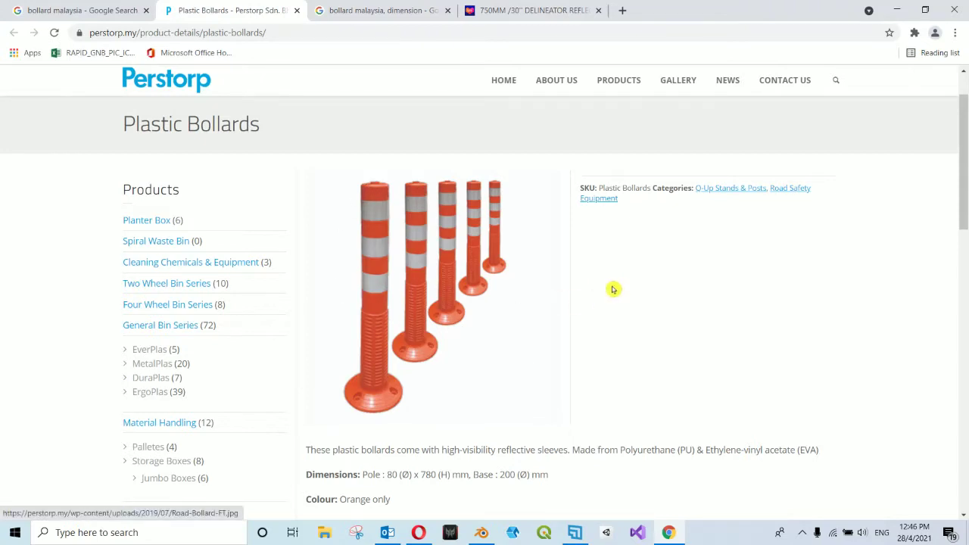
pyautogui.click(489, 538)
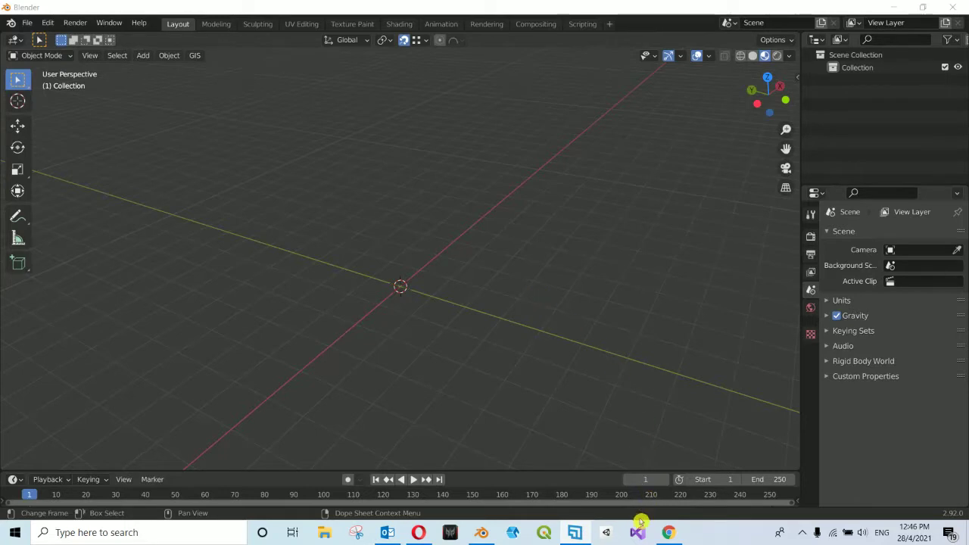
pyautogui.moveTo(481, 532)
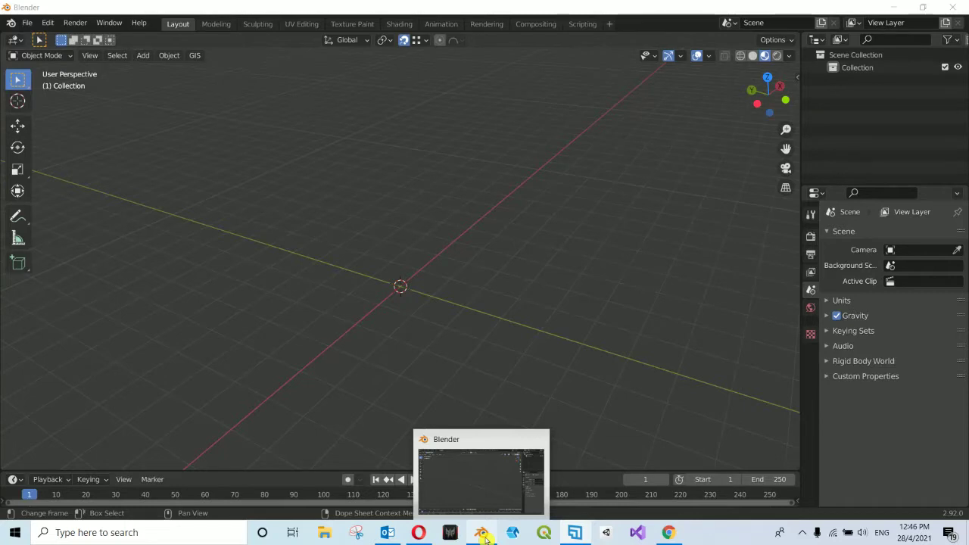
# - Start a new General scene without saving the current file
pyautogui.click(483, 534)
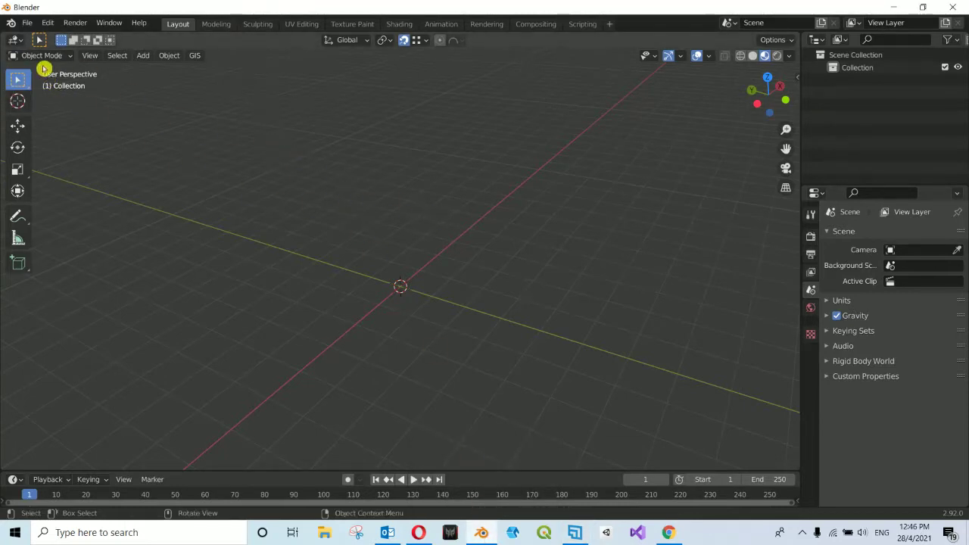
pyautogui.click(30, 25)
pyautogui.moveTo(44, 37)
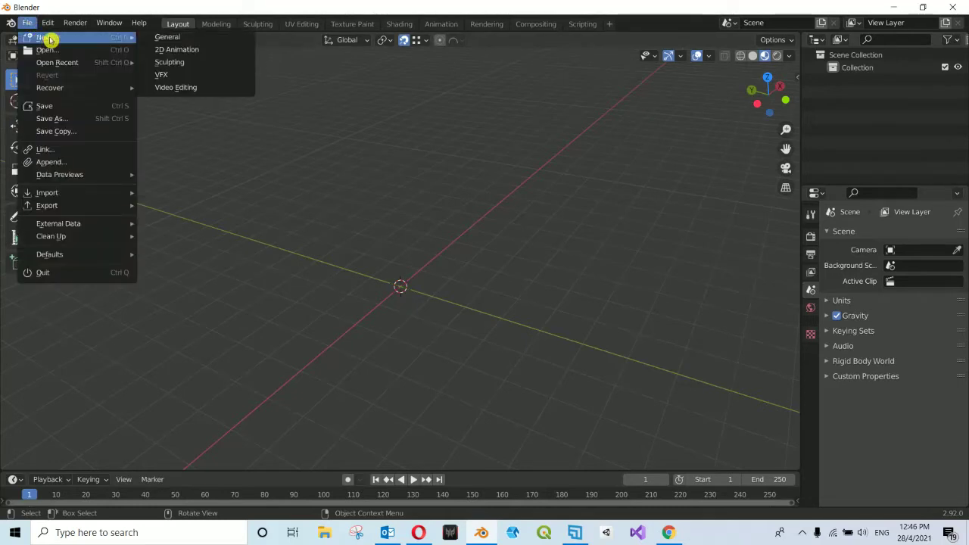
pyautogui.click(217, 33)
pyautogui.click(507, 289)
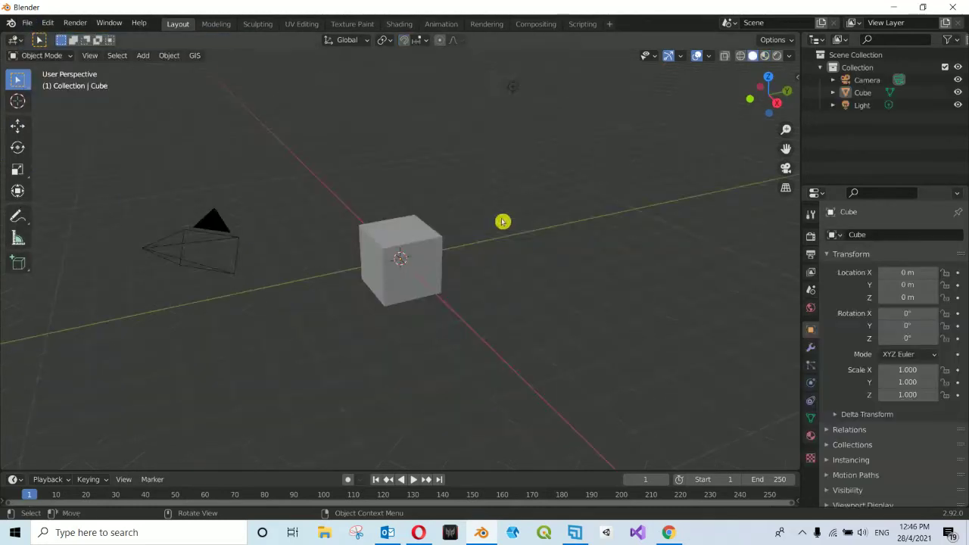
# - Select the default camera, cube and light and delete all three
pyautogui.click(208, 227)
pyautogui.click(411, 234)
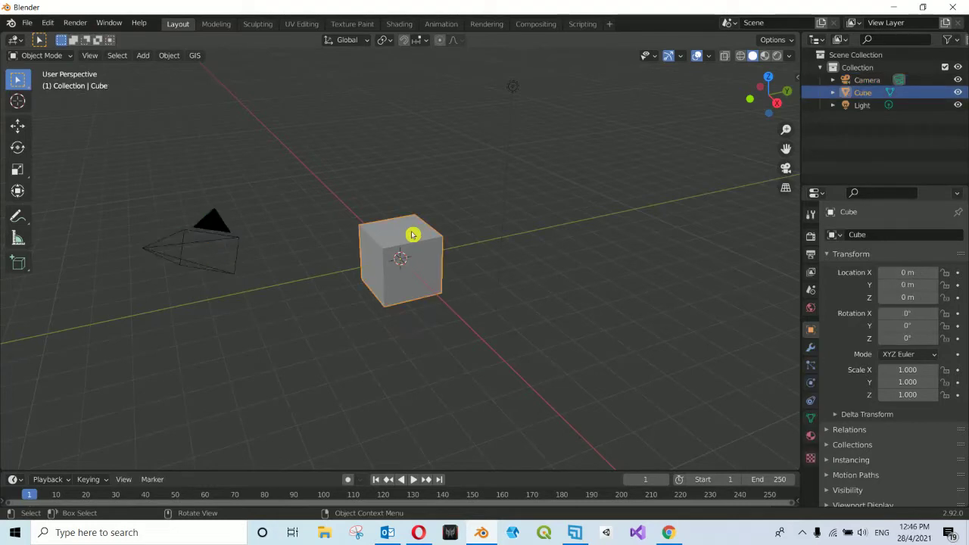
pyautogui.click(510, 92)
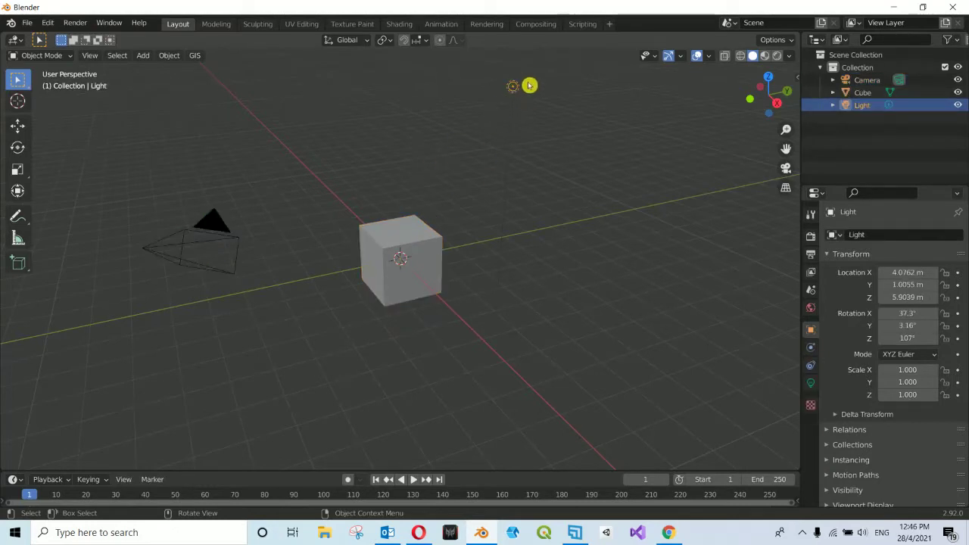
pyautogui.click(567, 97)
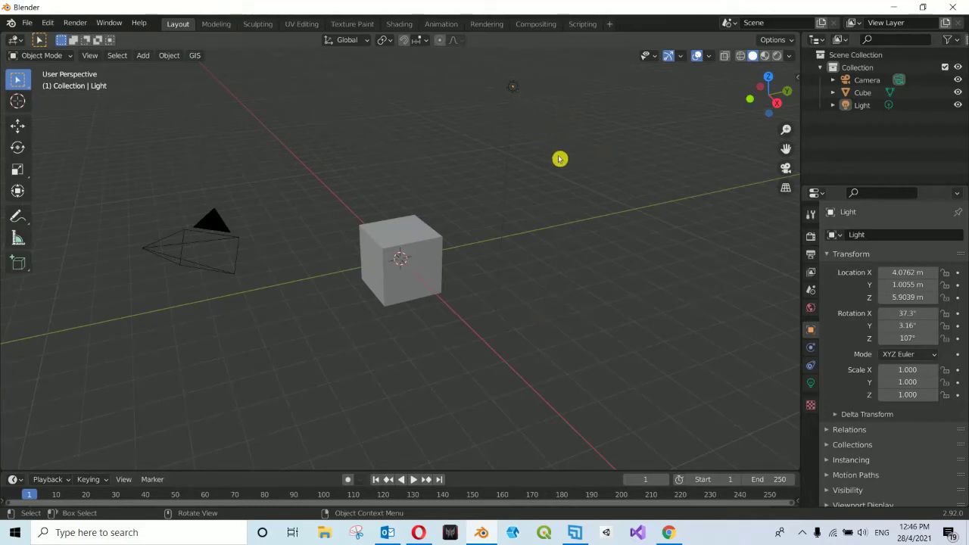
pyautogui.click(862, 83)
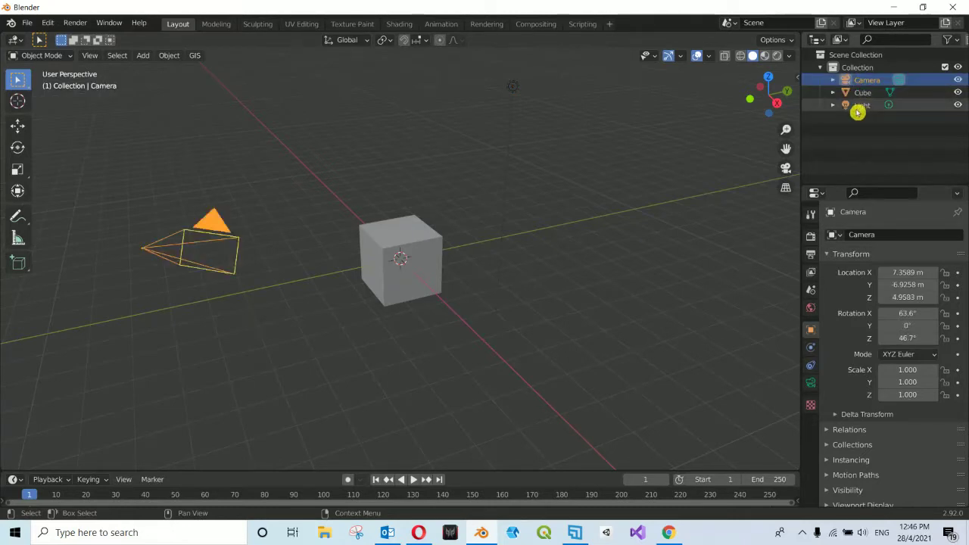
pyautogui.keyDown('shift'); pyautogui.click(862, 106); pyautogui.keyUp('shift')
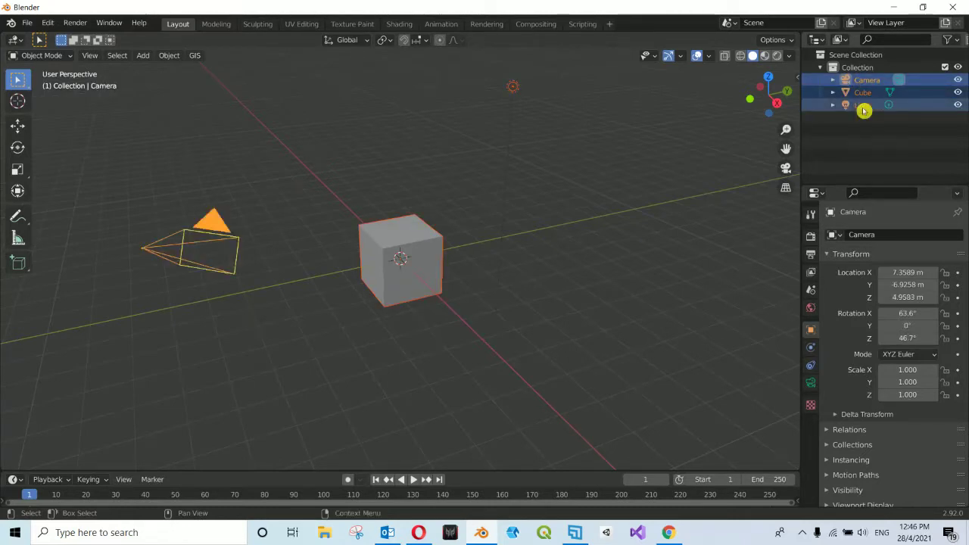
pyautogui.rightClick(864, 110)
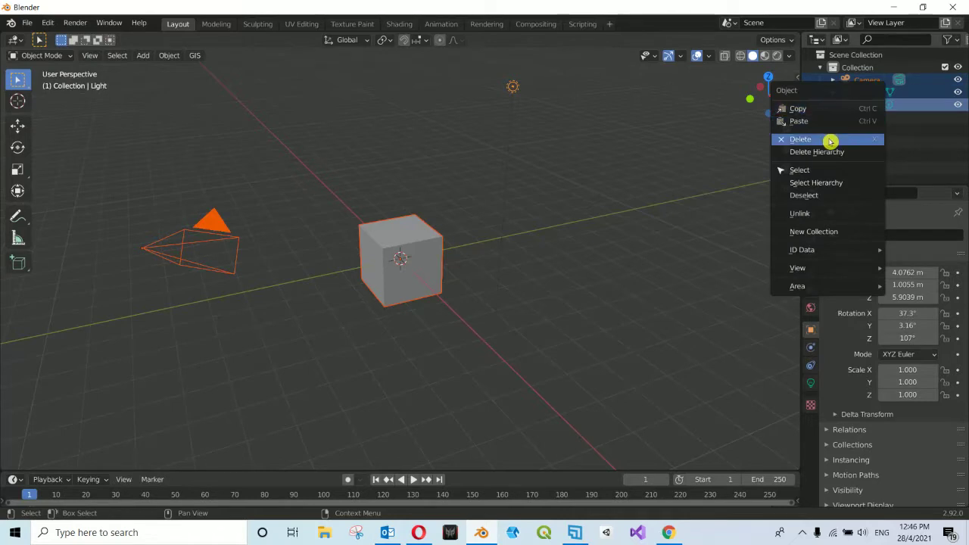
pyautogui.click(585, 163)
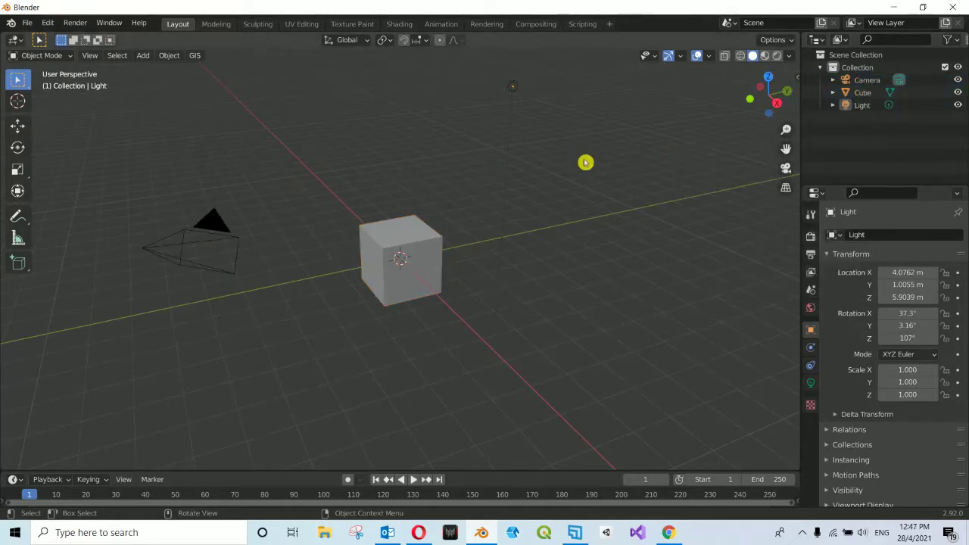
pyautogui.press('a')
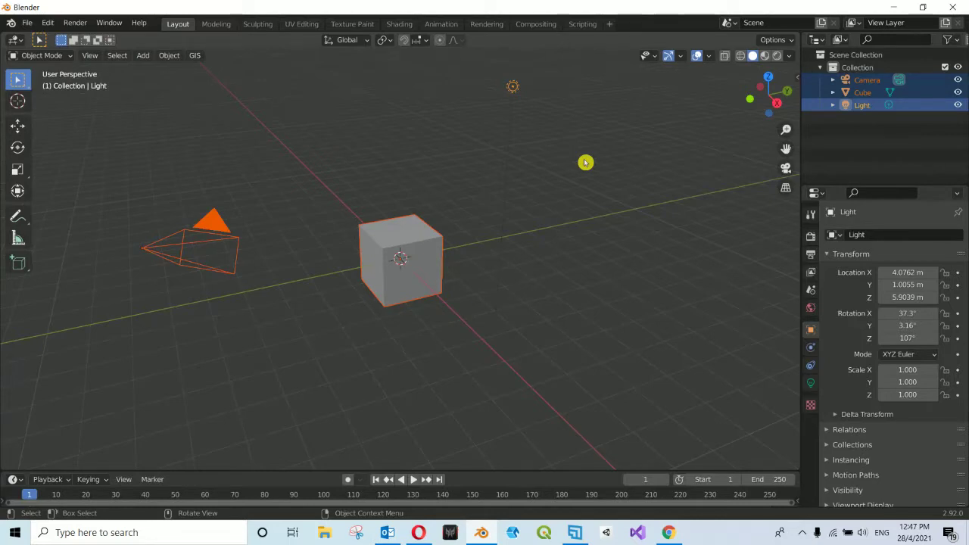
pyautogui.press('x')
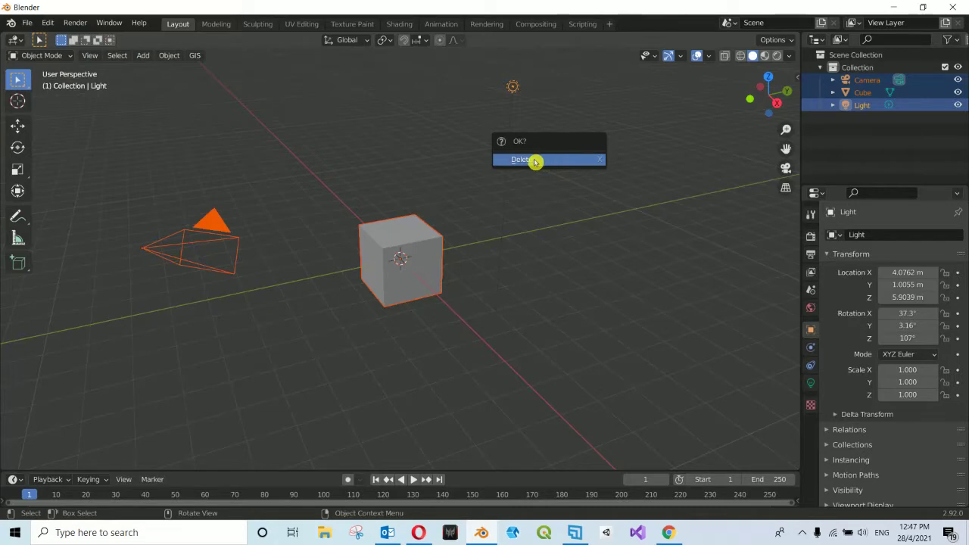
pyautogui.click(534, 162)
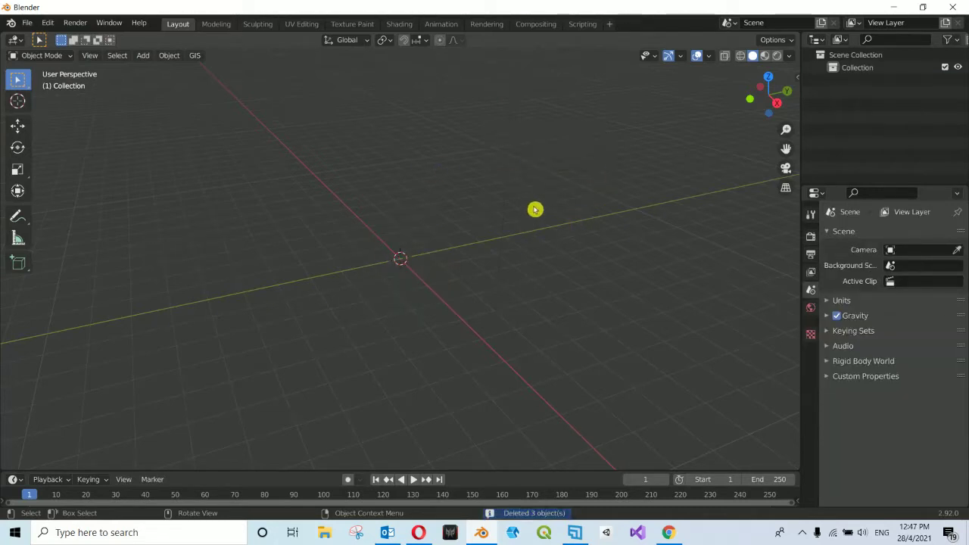
# - Orbit the empty scene and briefly check another window
pyautogui.moveTo(535, 210); pyautogui.dragTo(534, 210, button='middle')
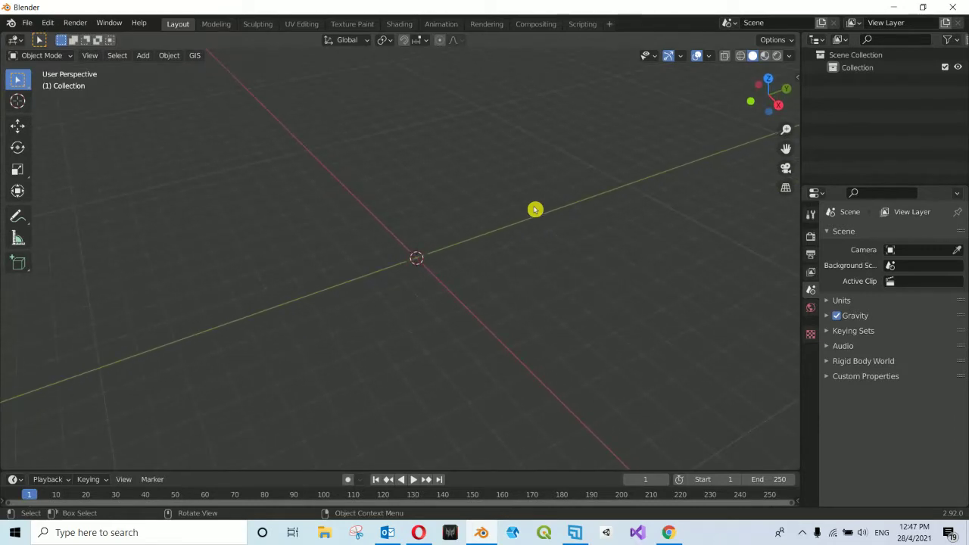
pyautogui.click(575, 532)
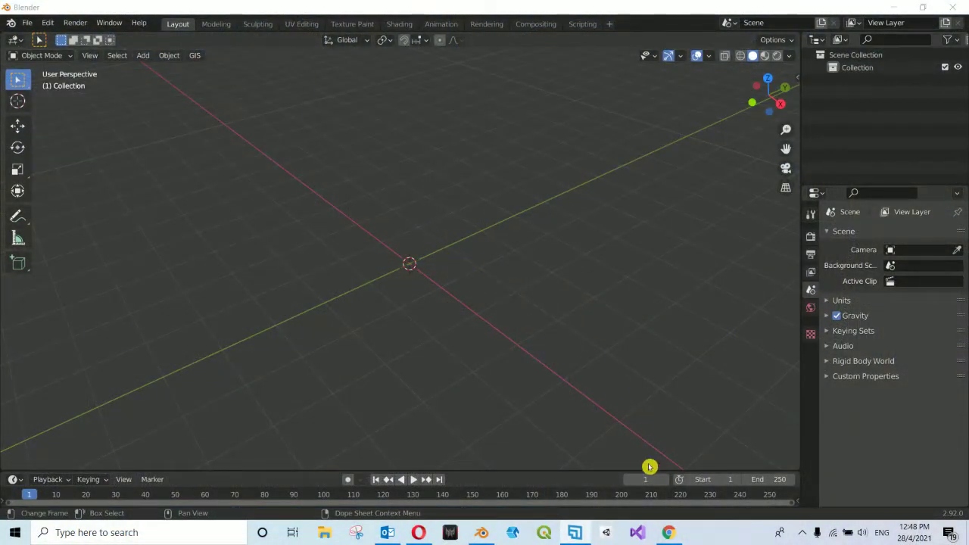
pyautogui.click(482, 532)
# - From a low viewing angle, place the 3D cursor to the right of the origin
pyautogui.moveTo(425, 283)
pyautogui.mouseDown(button='middle')
pyautogui.moveTo(410, 300)
pyautogui.moveTo(365, 257)
pyautogui.mouseUp(button='middle')
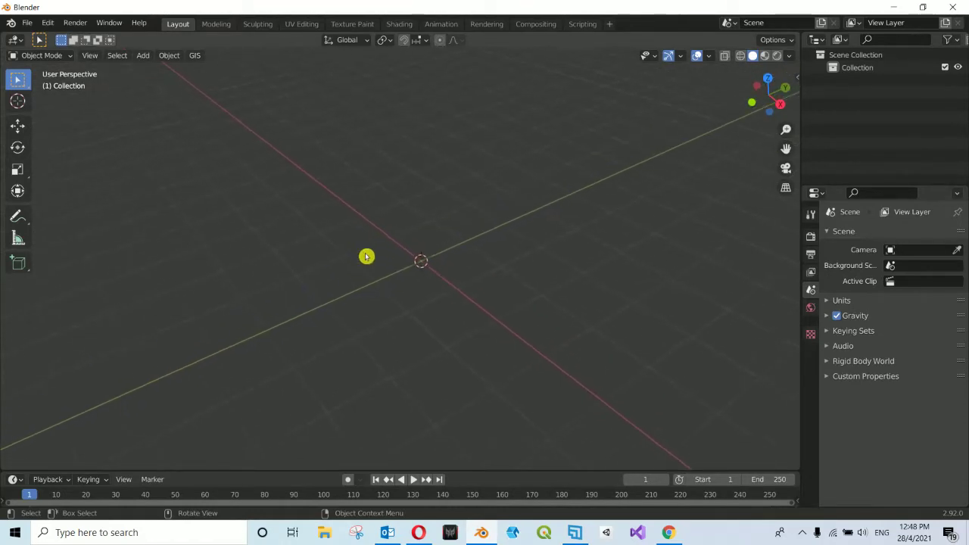
pyautogui.moveTo(366, 256); pyautogui.dragTo(366, 257, button='middle')
pyautogui.keyDown('shift'); pyautogui.rightClick(615, 282); pyautogui.keyUp('shift')
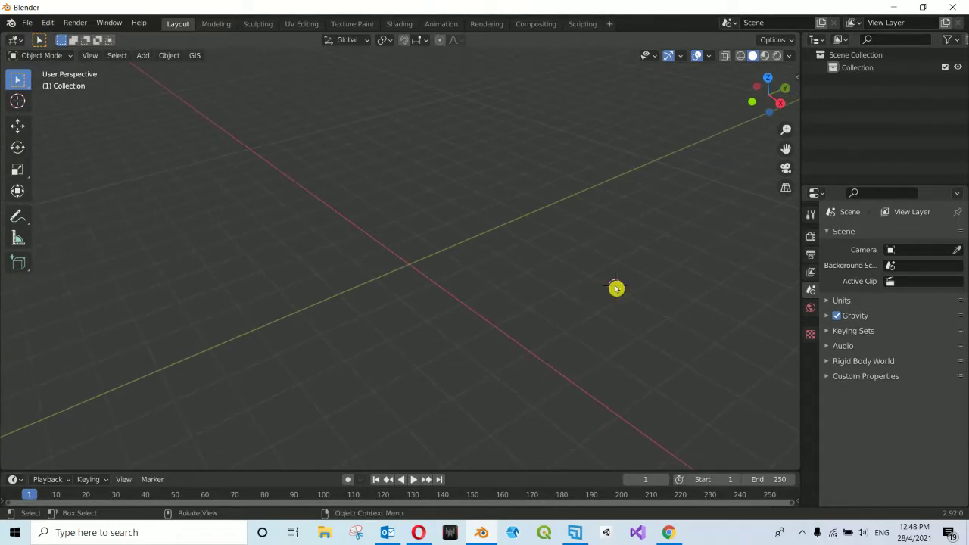
pyautogui.moveTo(570, 313)
pyautogui.mouseDown(button='middle')
pyautogui.moveTo(525, 309)
pyautogui.moveTo(510, 281)
pyautogui.moveTo(535, 290)
pyautogui.mouseUp(button='middle')
pyautogui.click(145, 57)
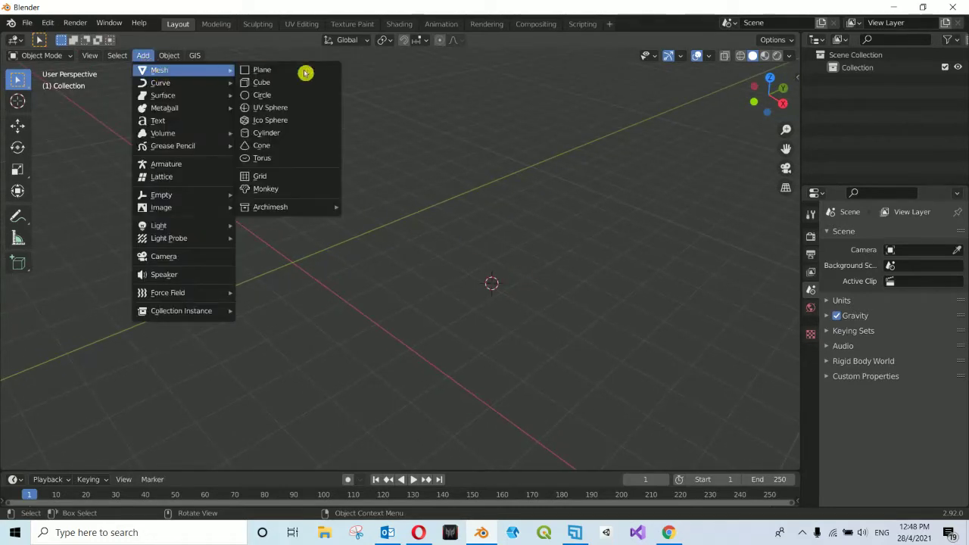
pyautogui.moveTo(159, 70)
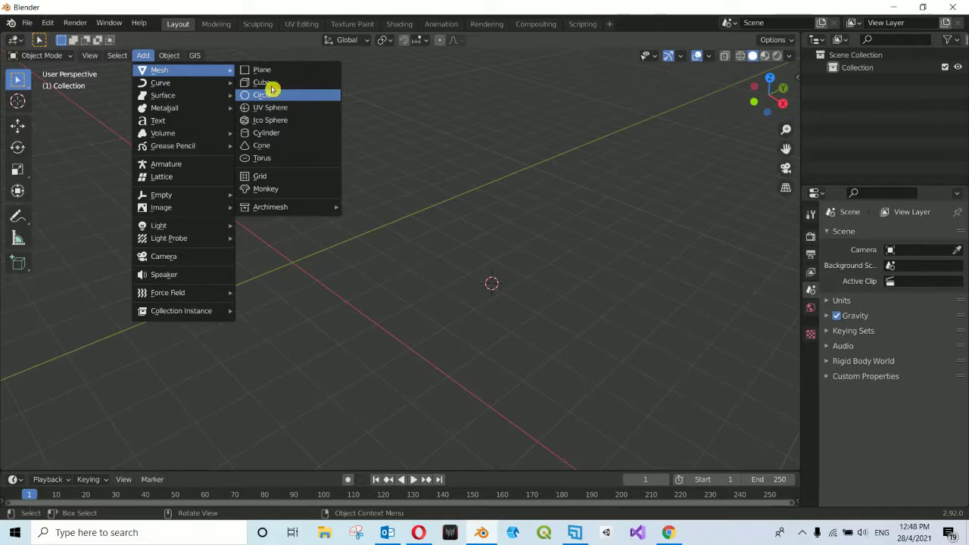
# - Add a test cube at the cursor and delete it again
pyautogui.click(271, 81)
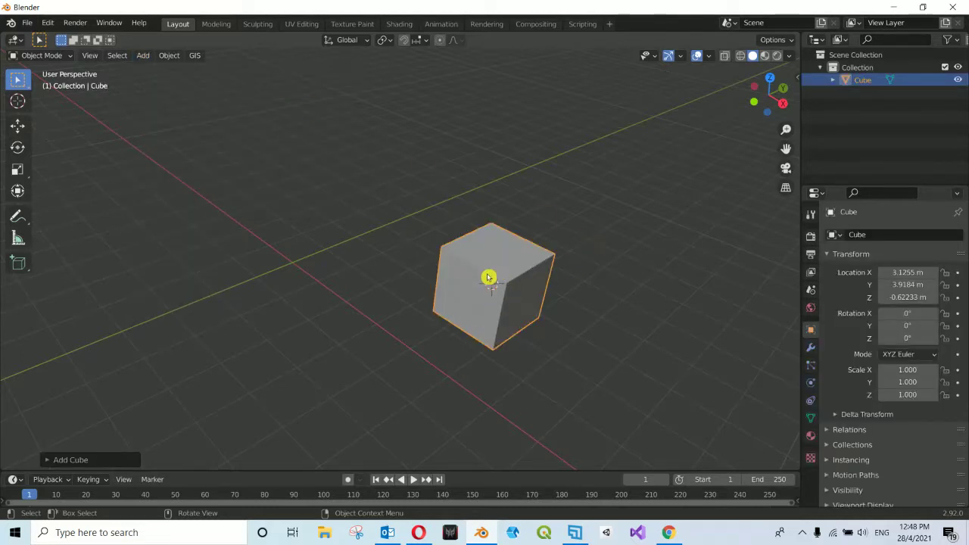
pyautogui.press('x')
pyautogui.click(480, 275)
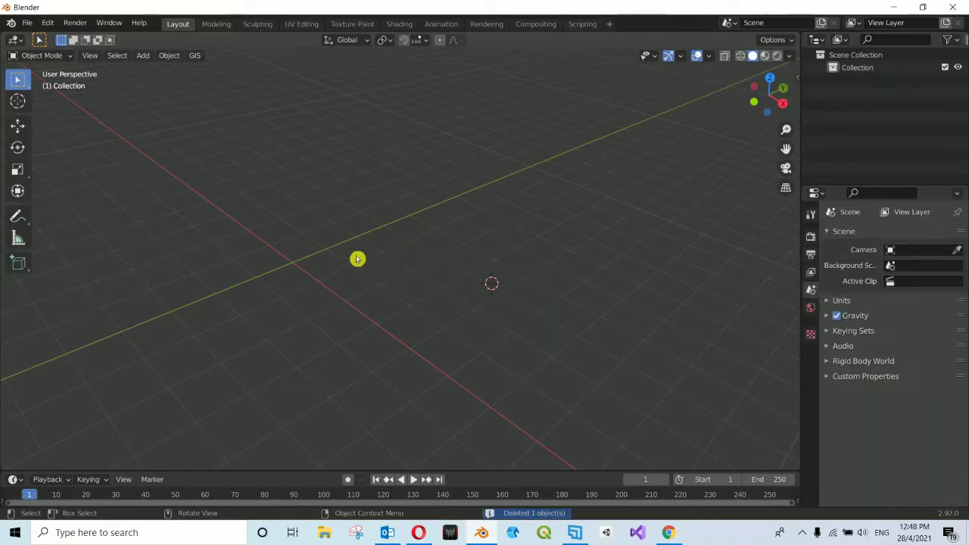
pyautogui.keyDown('shift'); pyautogui.moveTo(463, 311); pyautogui.dragTo(502, 304, button='middle'); pyautogui.keyUp('shift')
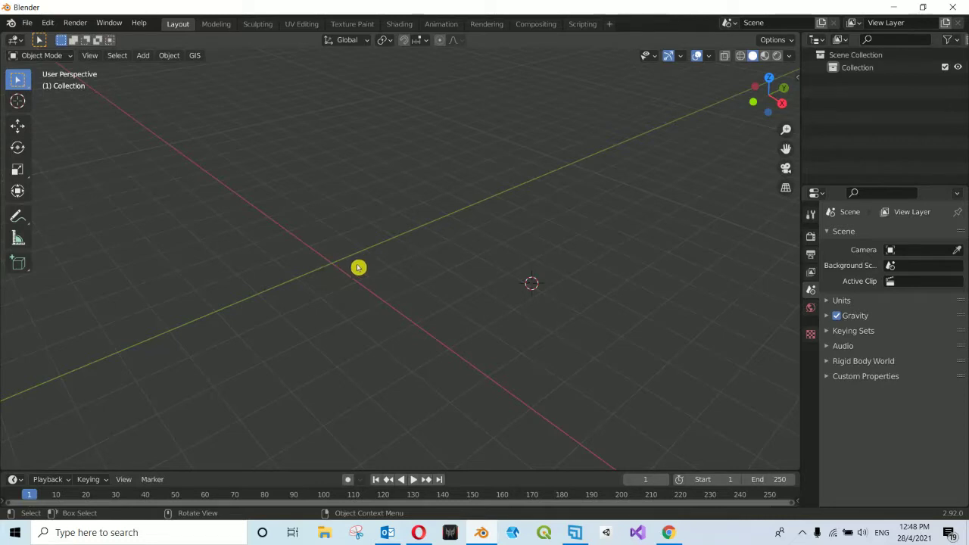
pyautogui.moveTo(351, 265); pyautogui.dragTo(564, 258, button='middle')
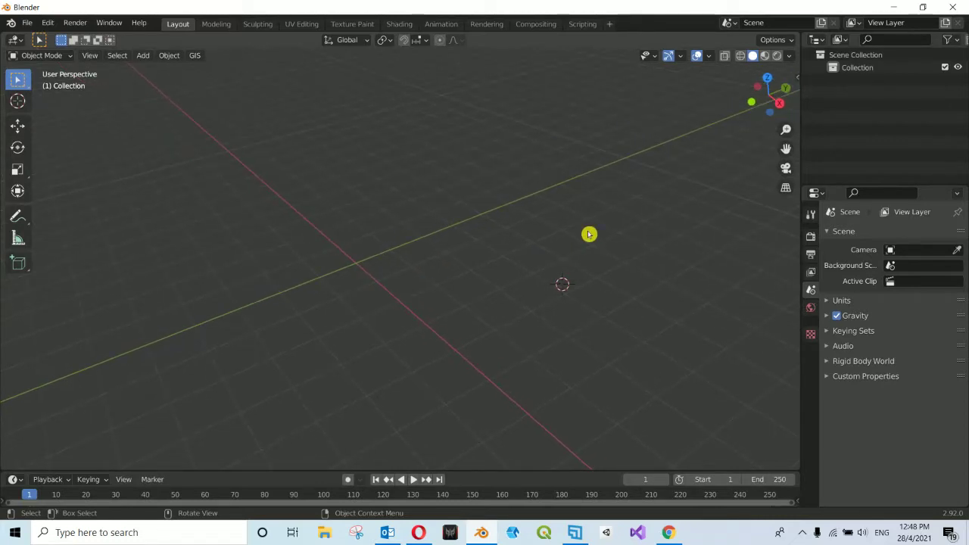
# - Snap the 3D cursor back to the world origin with Shift+S
pyautogui.press('shift')
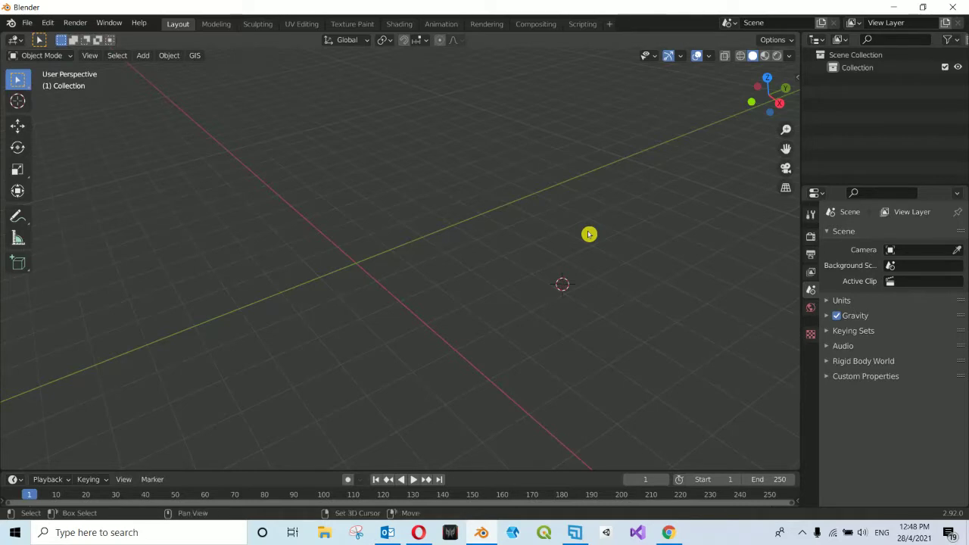
pyautogui.hotkey('shift', 's')
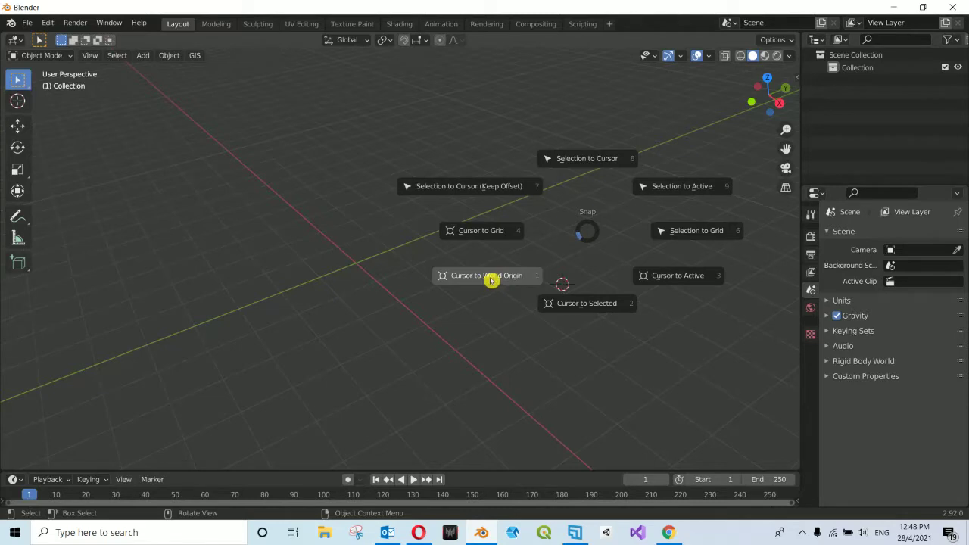
pyautogui.click(491, 278)
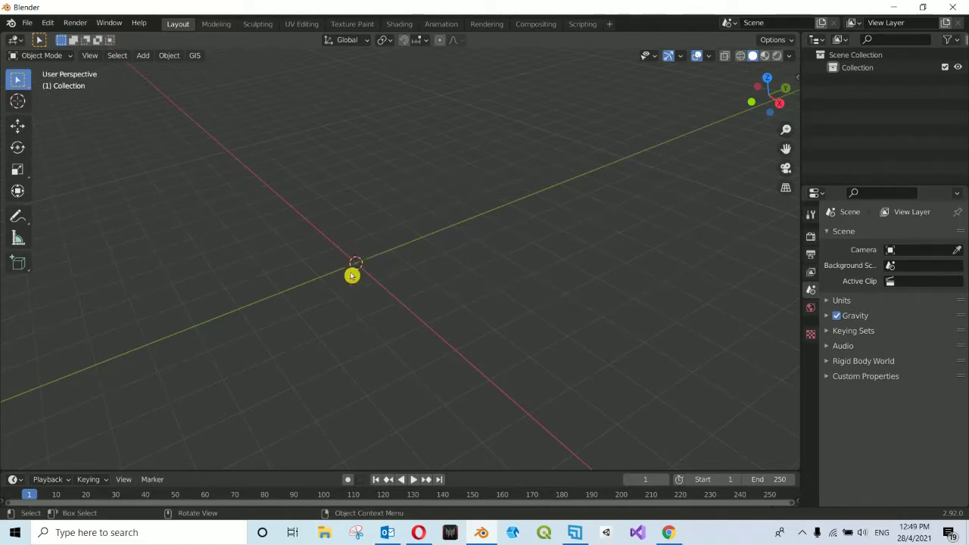
pyautogui.moveTo(400, 265); pyautogui.dragTo(506, 273, button='middle')
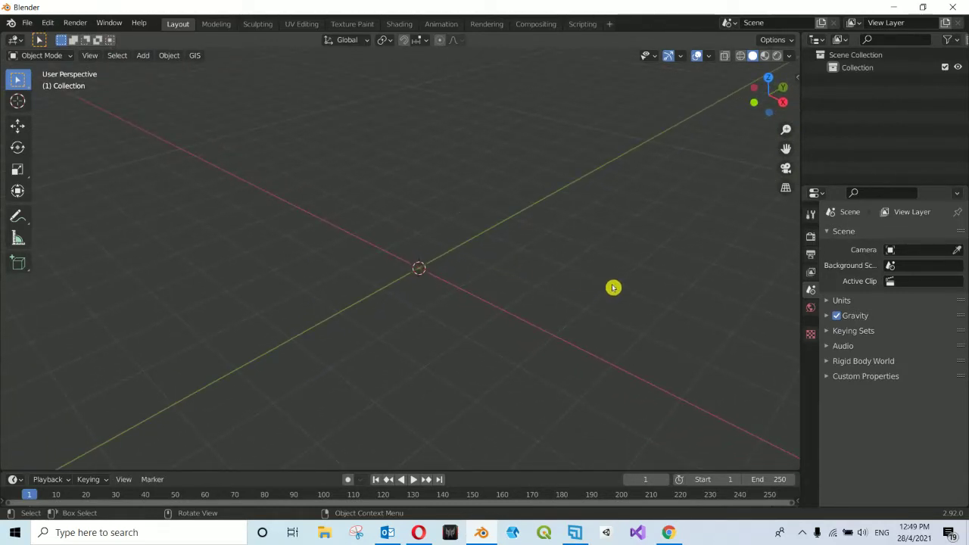
pyautogui.click(669, 532)
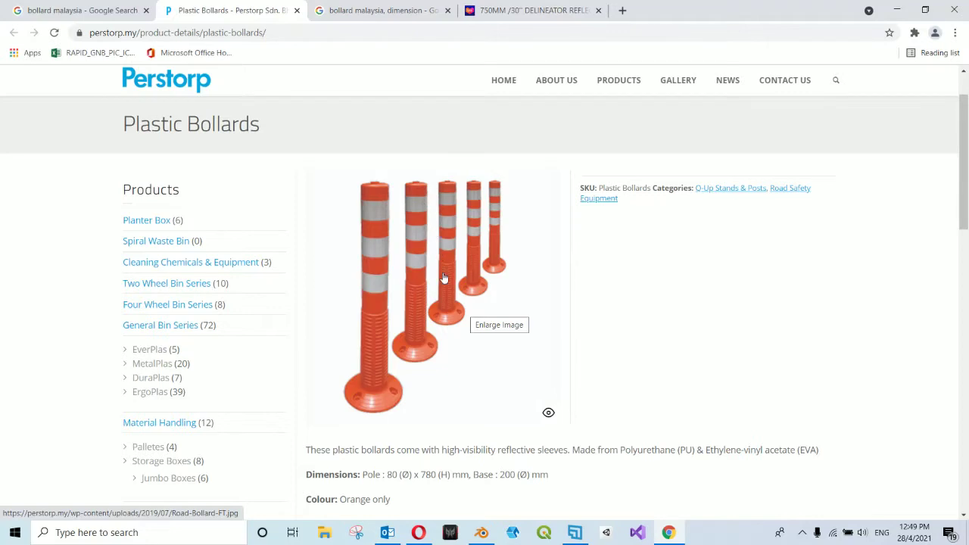
# - Read the Perstorp pole dimensions, then view the Lazada 750MM delineator warning post listing
pyautogui.scroll(-2, 445, 278)
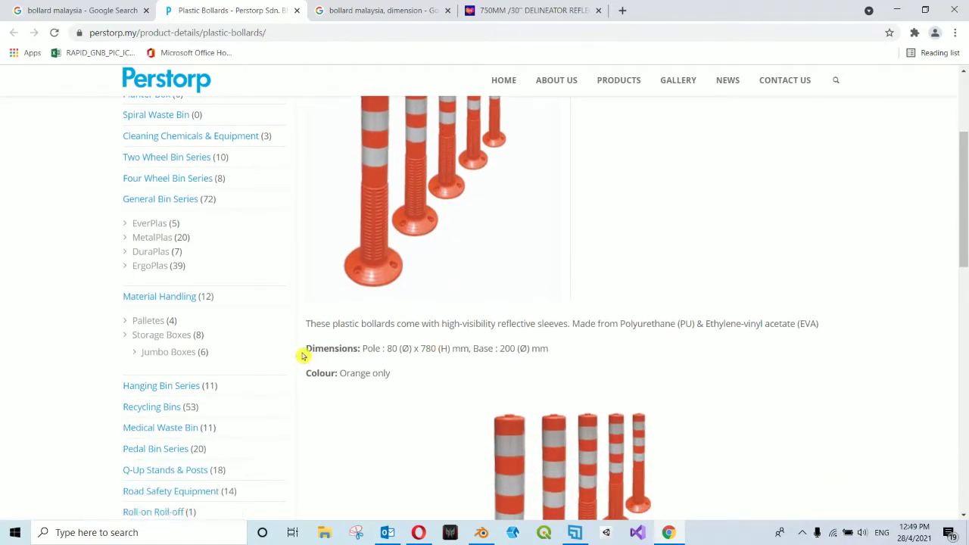
pyautogui.moveTo(305, 349); pyautogui.dragTo(552, 353)
pyautogui.click(554, 357)
pyautogui.scroll(3, 409, 269)
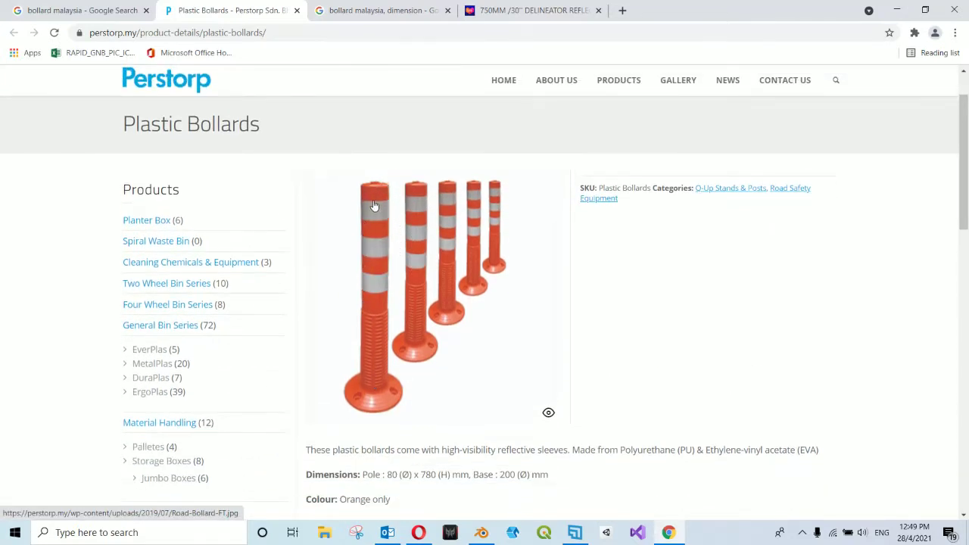
pyautogui.scroll(-2, 409, 303)
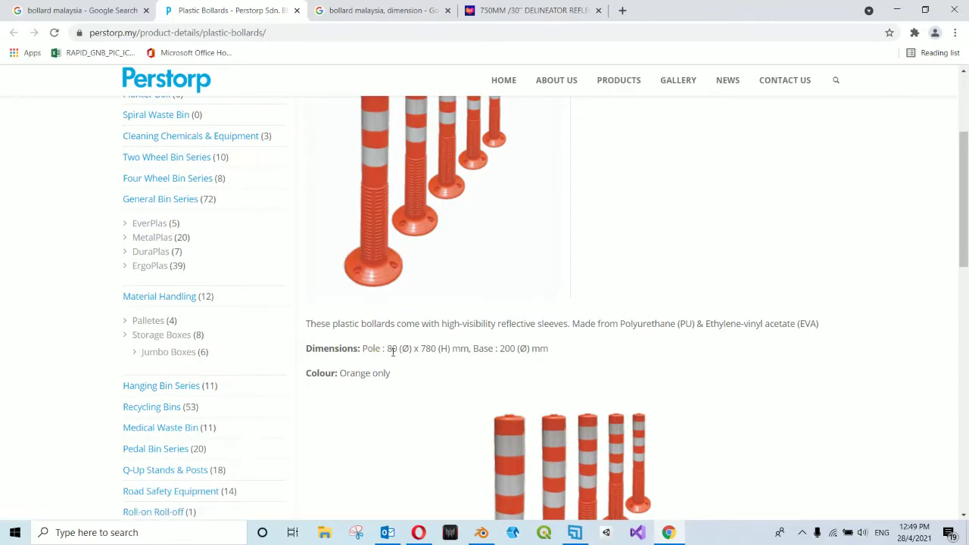
pyautogui.scroll(2, 371, 227)
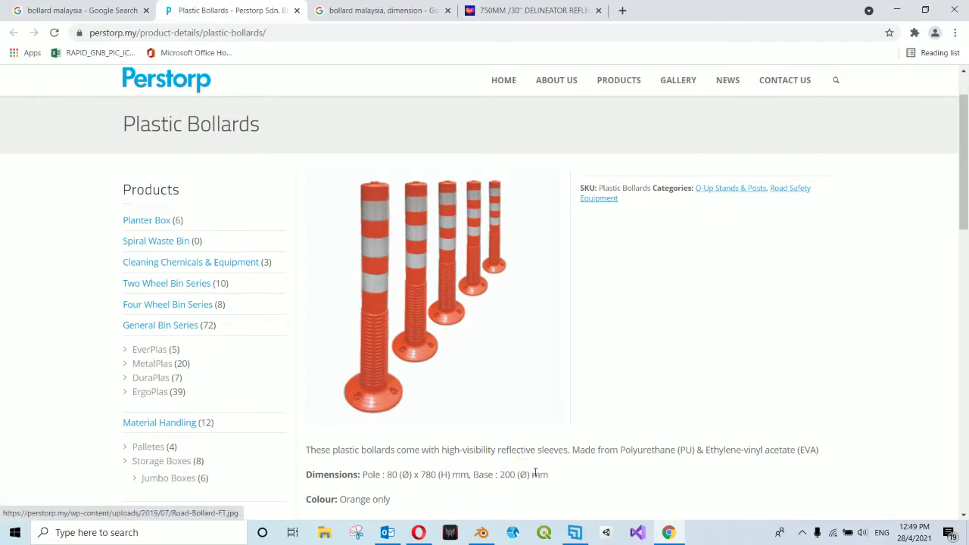
pyautogui.moveTo(374, 257)
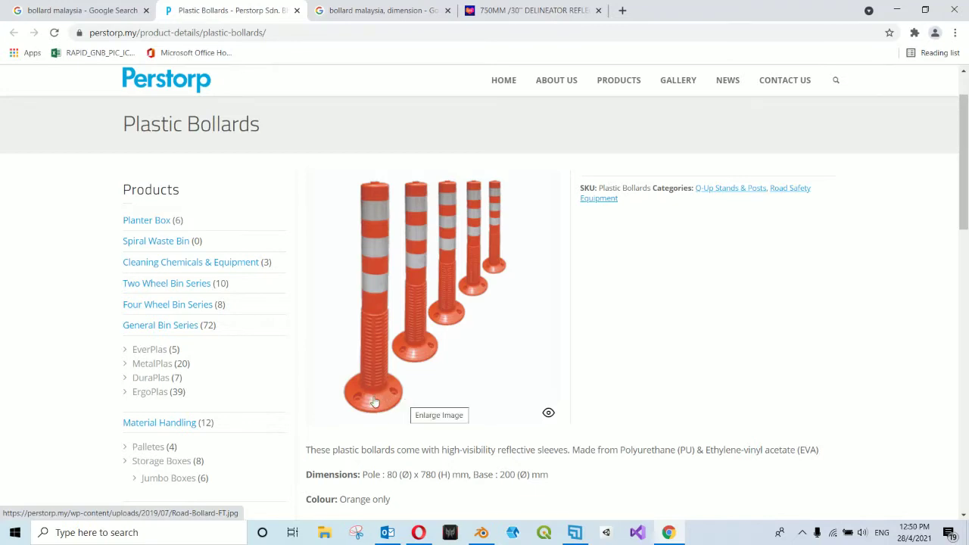
pyautogui.click(530, 10)
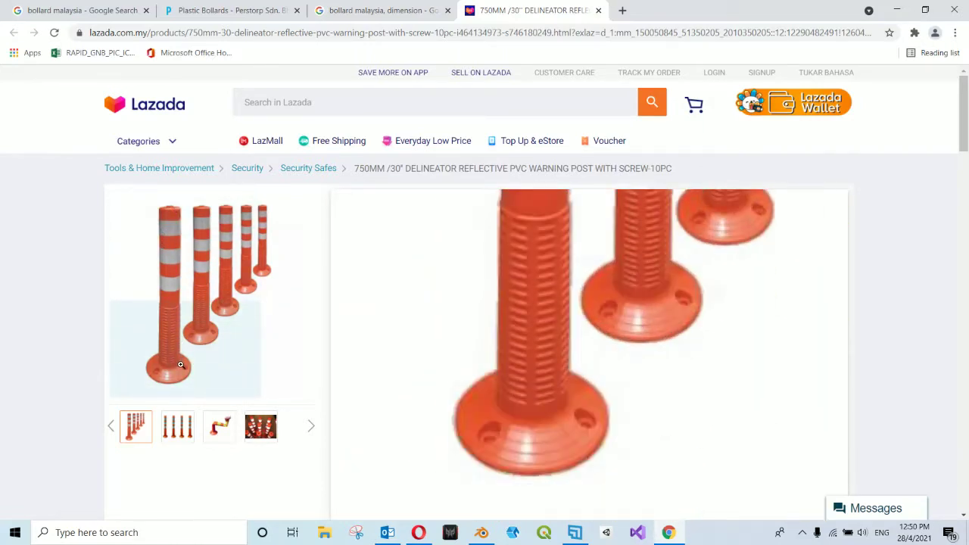
# - Return to the Perstorp page's Dimensions: pole 80 x 780 mm, base 200 mm
pyautogui.click(325, 10)
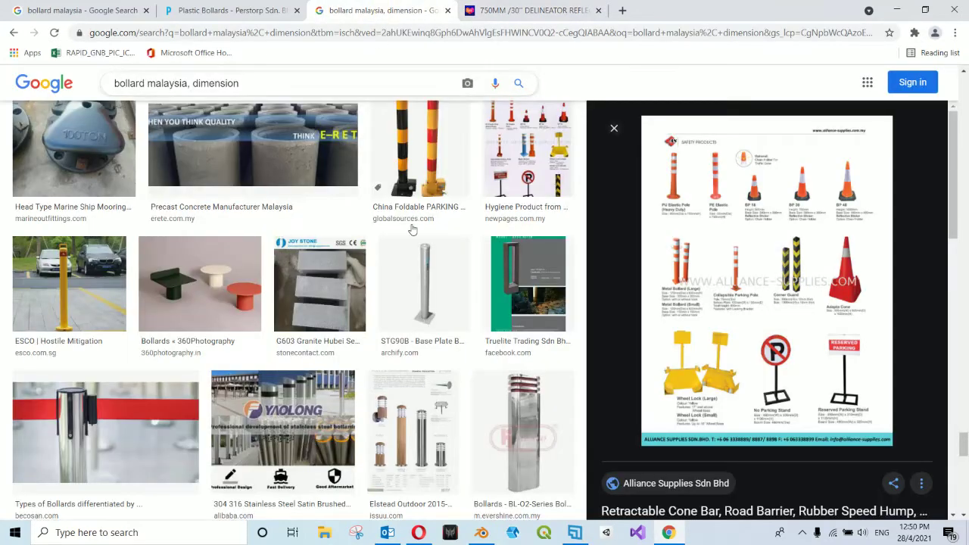
pyautogui.hotkey('ctrl', 'Tab')
pyautogui.click(255, 9)
pyautogui.moveTo(428, 296)
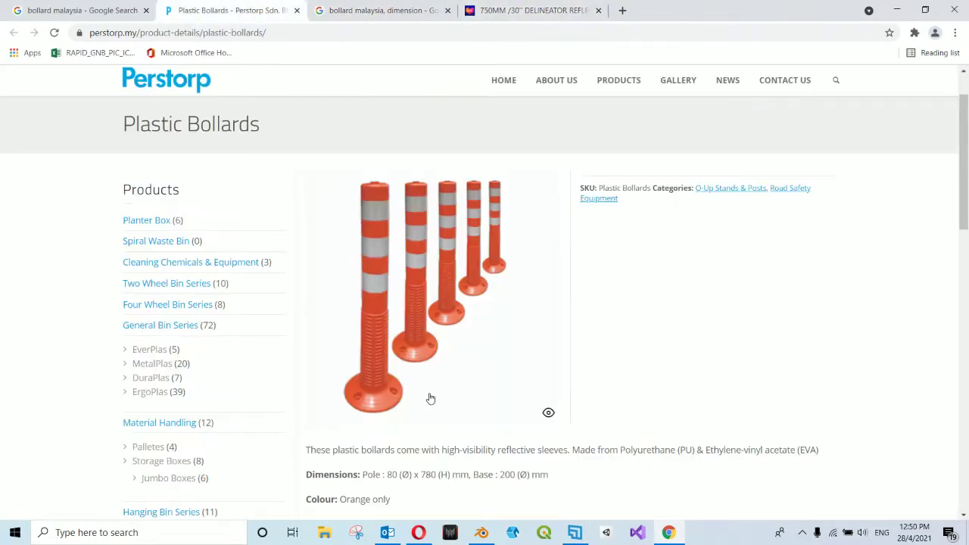
pyautogui.scroll(-2, 435, 416)
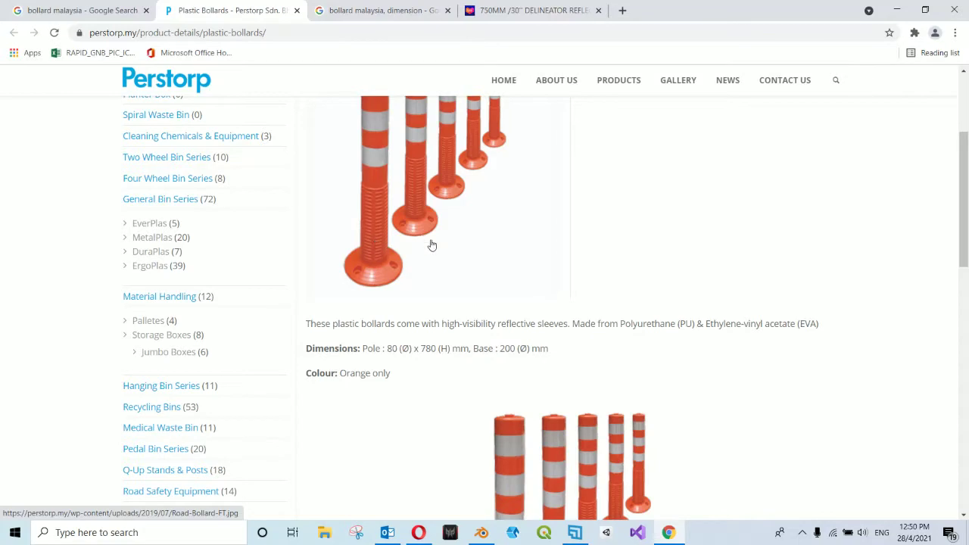
pyautogui.scroll(3, 390, 271)
pyautogui.scroll(-2, 415, 331)
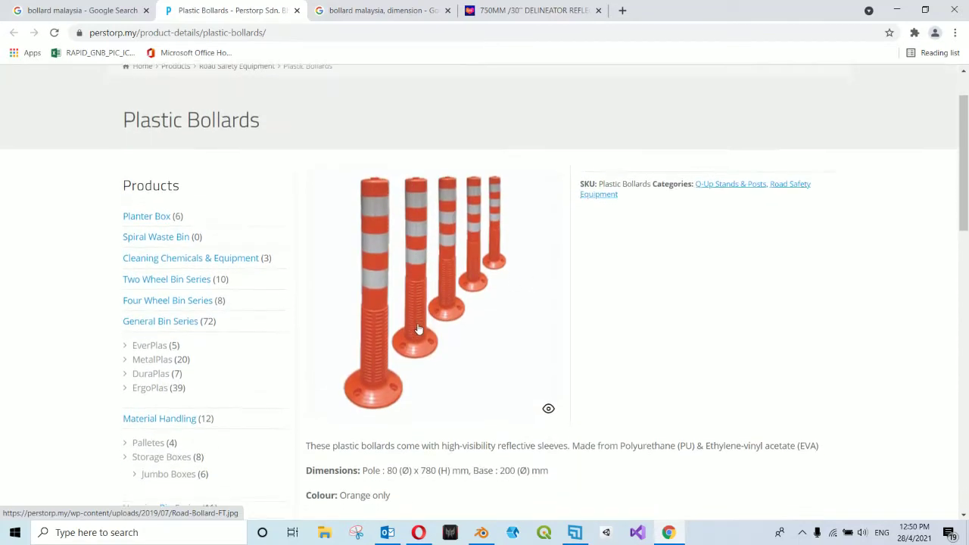
pyautogui.click(482, 533)
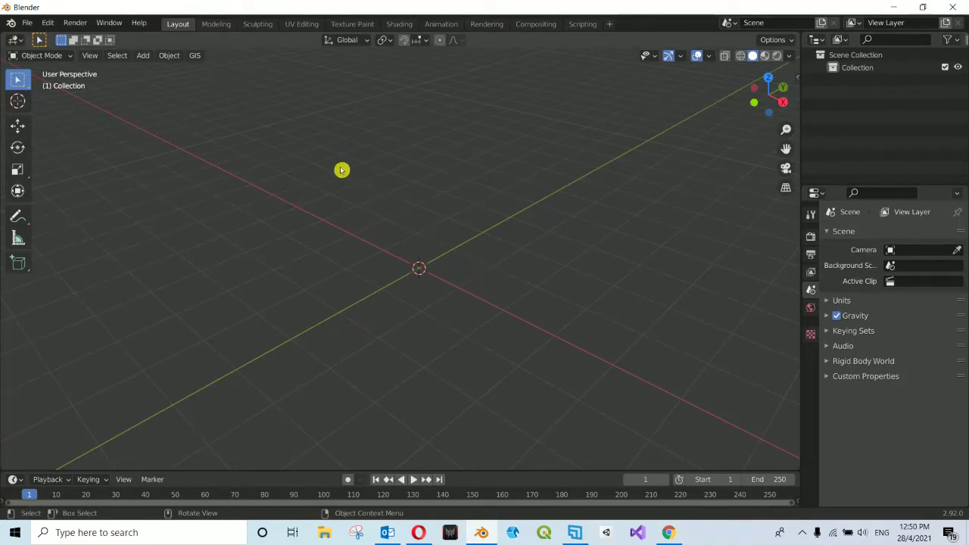
# - Add a cylinder mesh with Shift+A and expand its Add Cylinder panel
pyautogui.click(143, 56)
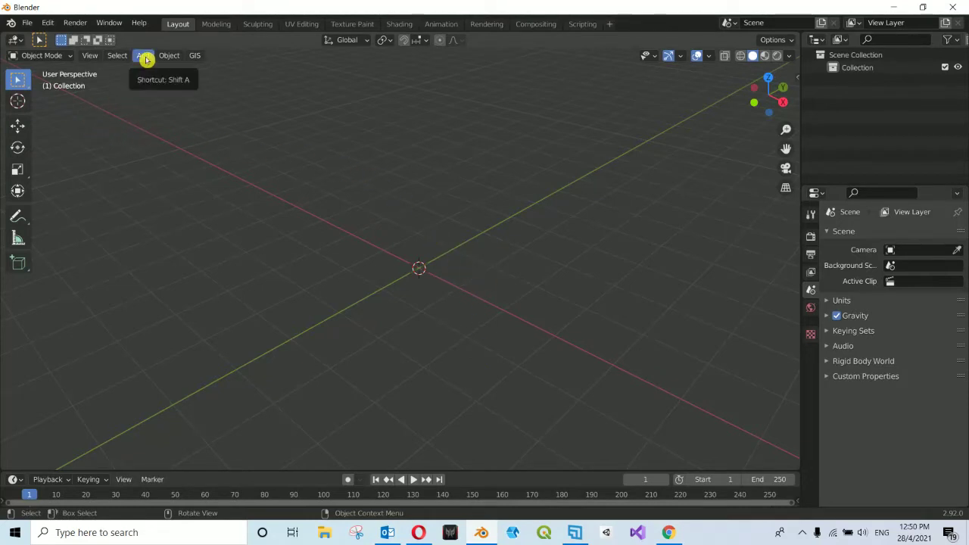
pyautogui.click(144, 58)
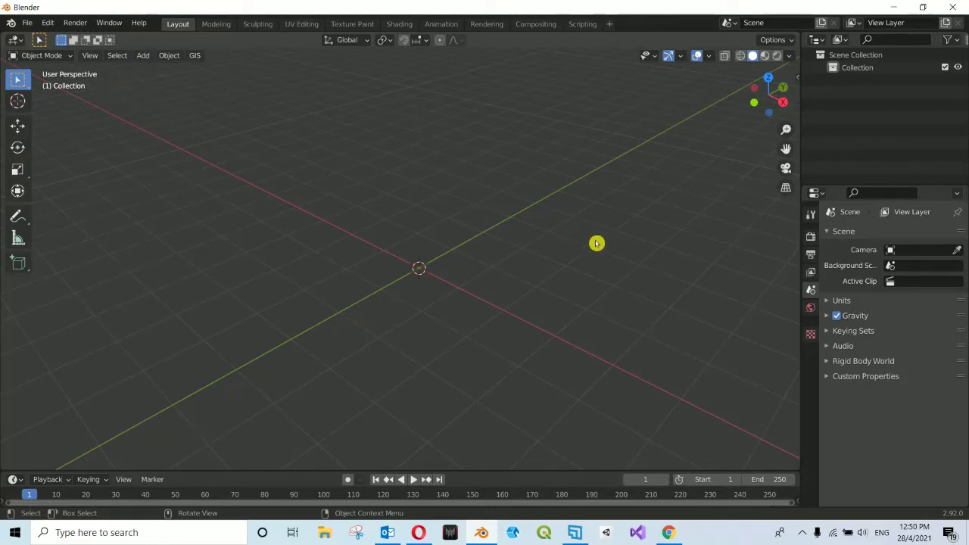
pyautogui.press('shift')
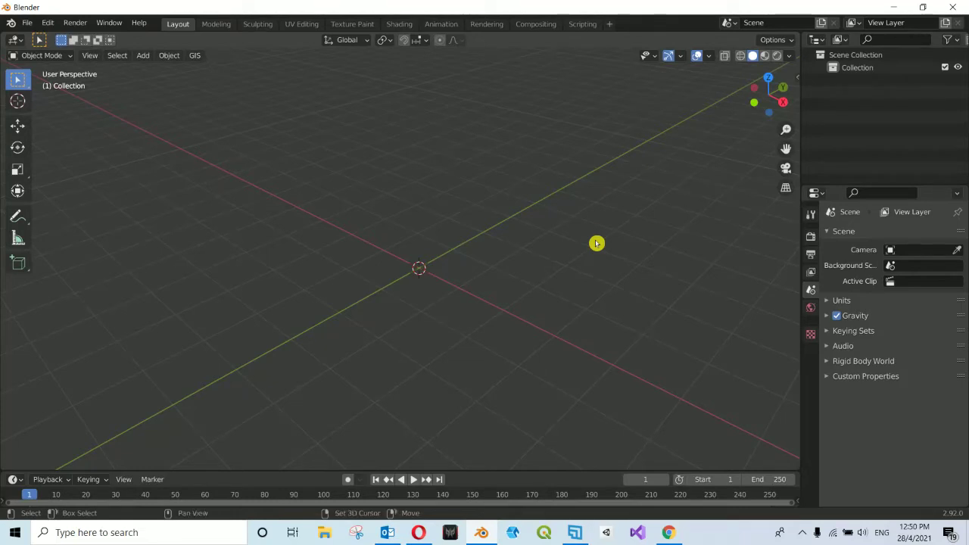
pyautogui.hotkey('shift', 'a')
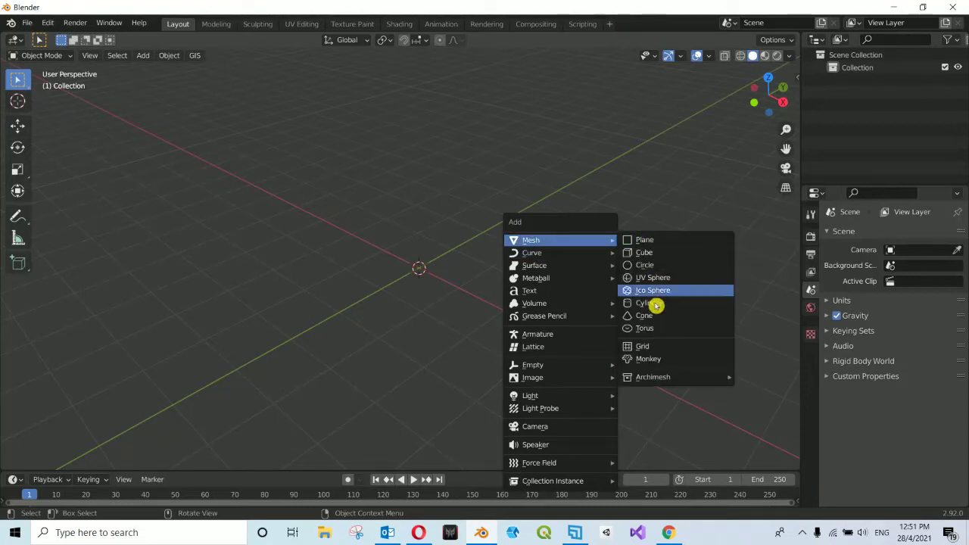
pyautogui.click(683, 303)
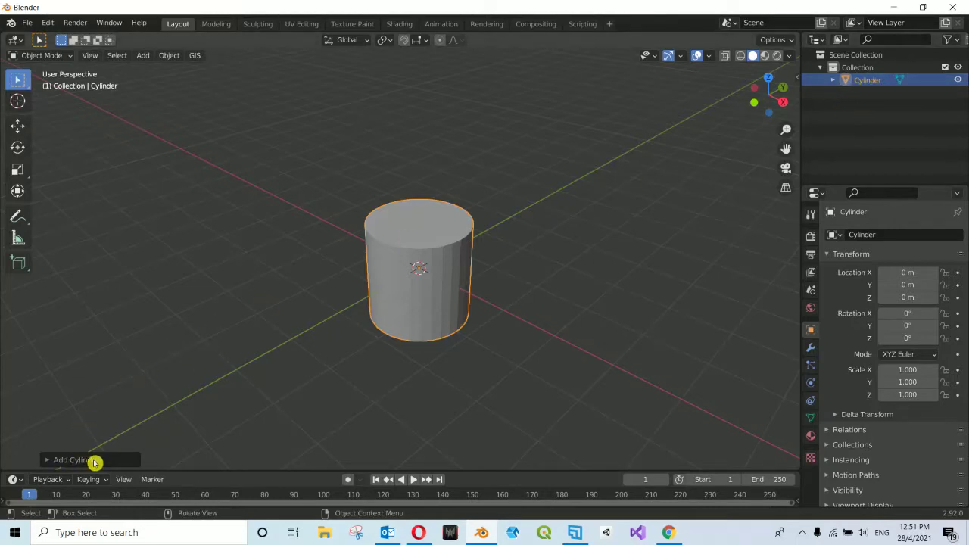
pyautogui.click(97, 460)
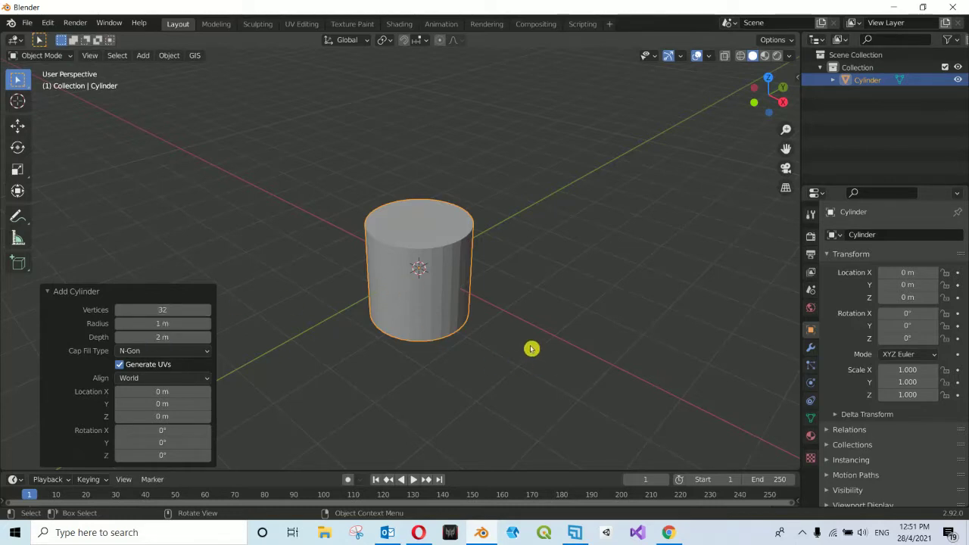
pyautogui.click(666, 532)
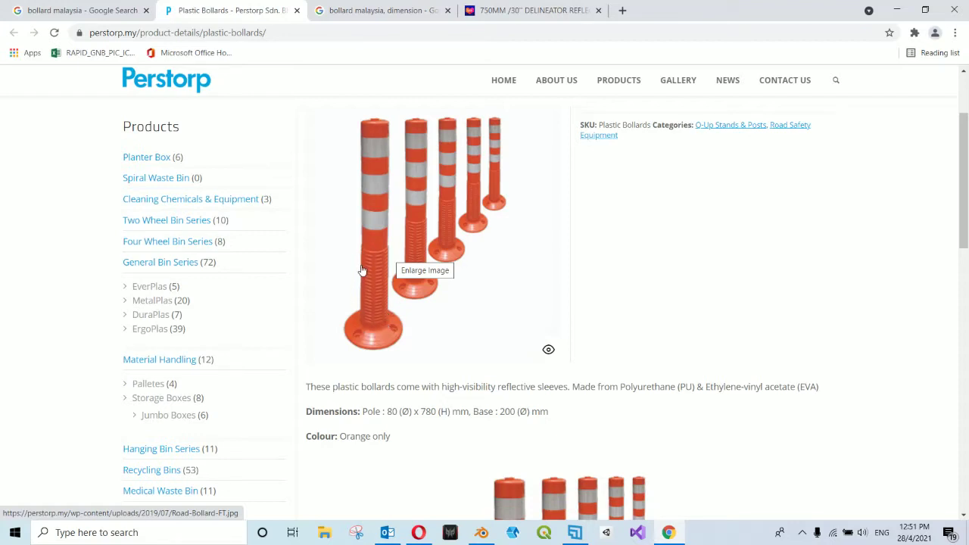
# - Enlarge and zoom the bollard photo to study its bases
pyautogui.click(548, 349)
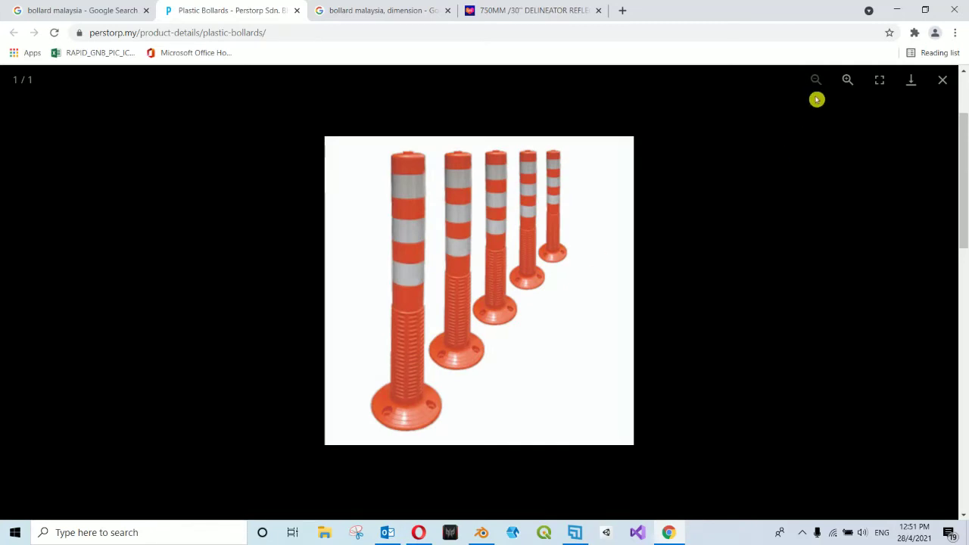
pyautogui.click(848, 80)
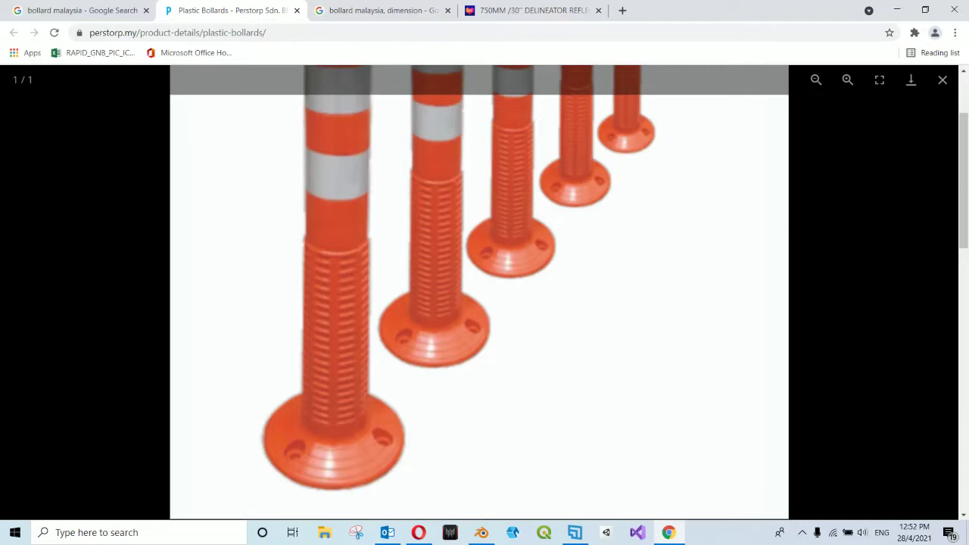
pyautogui.click(482, 533)
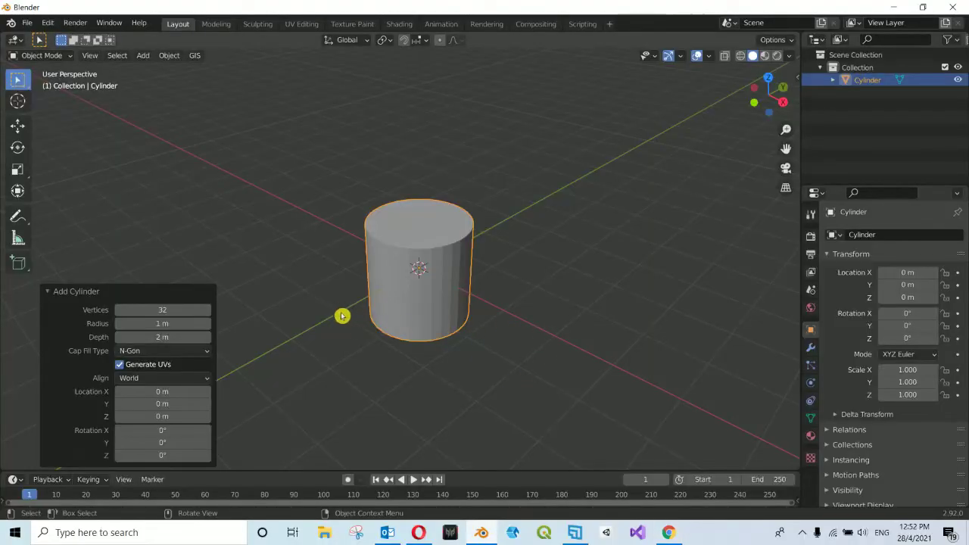
pyautogui.click(162, 310)
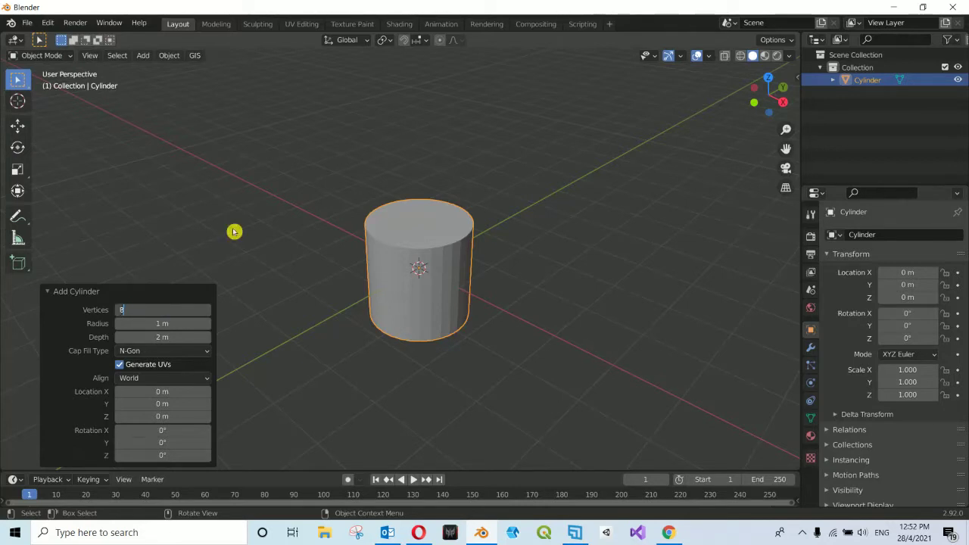
# - Set the cylinder to 8 vertices and orbit to inspect the octagonal prism
pyautogui.press('Return')
pyautogui.moveTo(443, 281); pyautogui.dragTo(445, 283, button='middle')
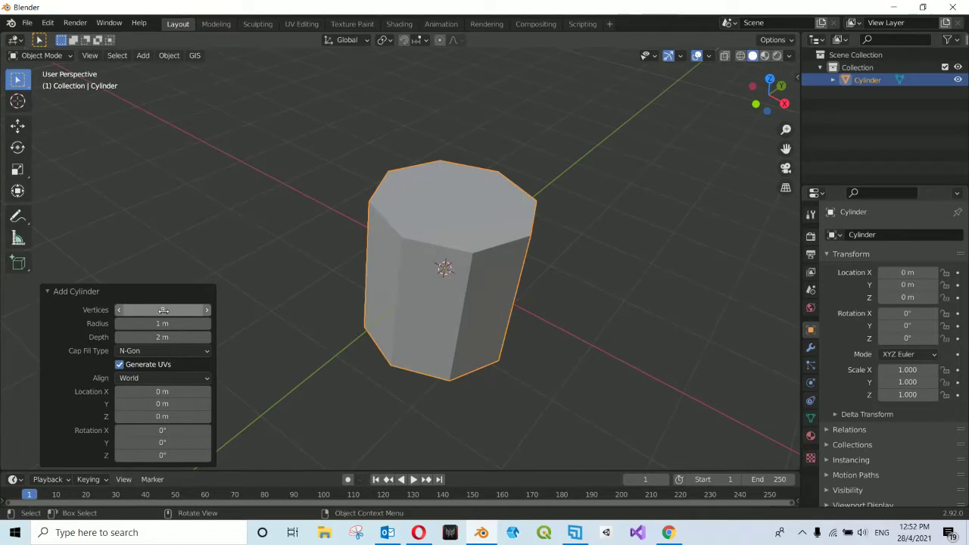
pyautogui.moveTo(422, 303)
pyautogui.mouseDown(button='middle')
pyautogui.moveTo(541, 308)
pyautogui.moveTo(512, 314)
pyautogui.mouseUp(button='middle')
pyautogui.scroll(2, 453, 315)
pyautogui.moveTo(452, 315)
pyautogui.mouseDown(button='middle')
pyautogui.moveTo(417, 300)
pyautogui.moveTo(440, 221)
pyautogui.mouseUp(button='middle')
pyautogui.scroll(1, 417, 300)
pyautogui.scroll(1, 426, 275)
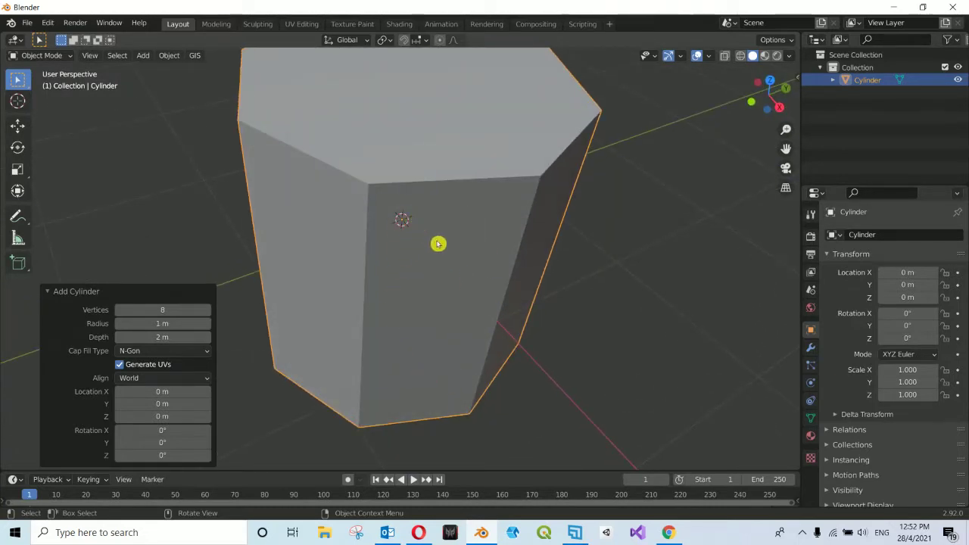
pyautogui.scroll(-1, 426, 244)
pyautogui.scroll(-1, 423, 246)
# - Compare against 32 vertices, then set the cylinder back to 8 sides
pyautogui.click(170, 309)
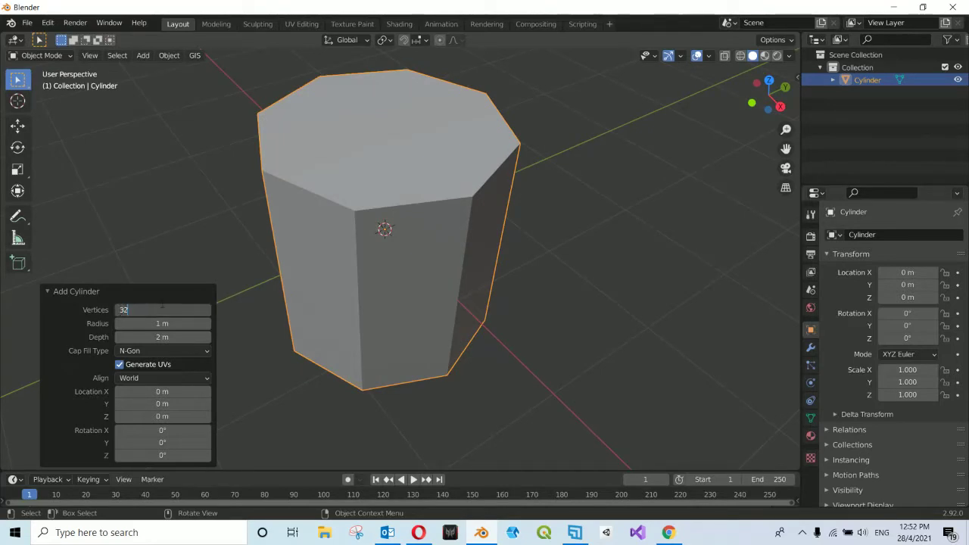
pyautogui.press('Return')
pyautogui.click(199, 310)
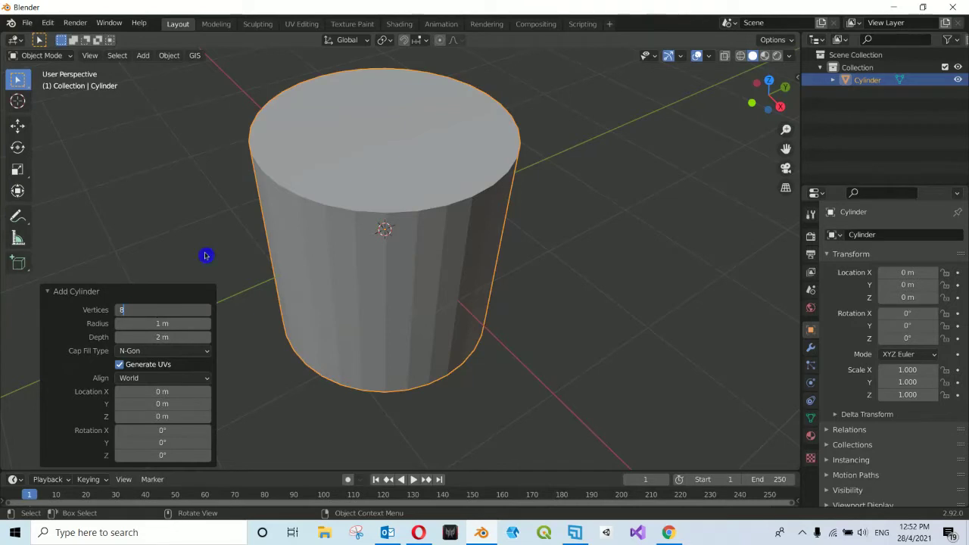
pyautogui.press('Return')
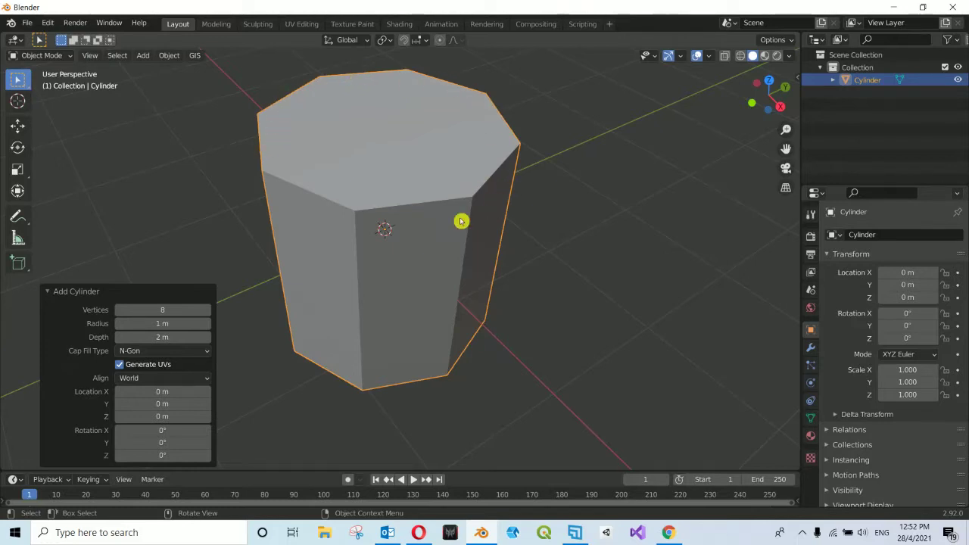
pyautogui.click(162, 323)
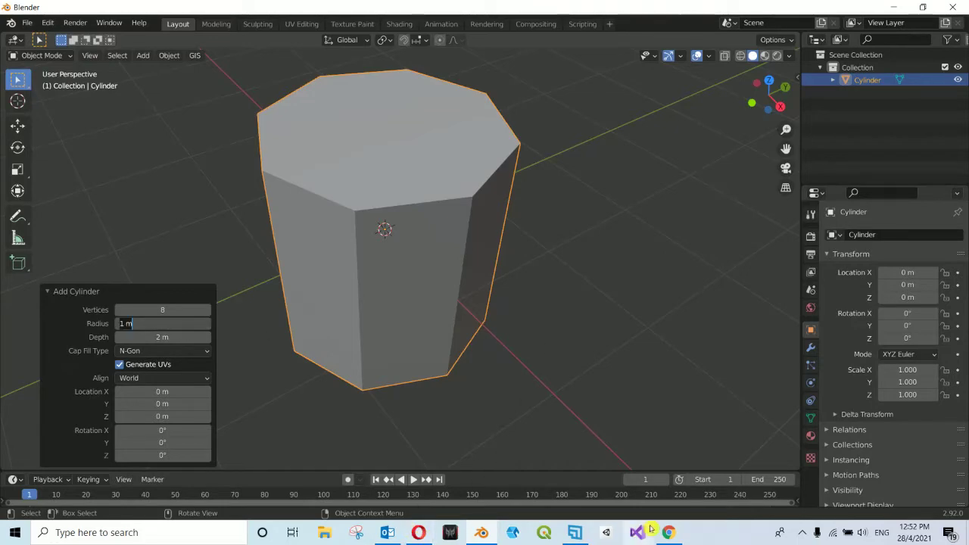
# - Close the enlarged photo to read pole 80 x 780 mm and base 200 mm
pyautogui.click(669, 532)
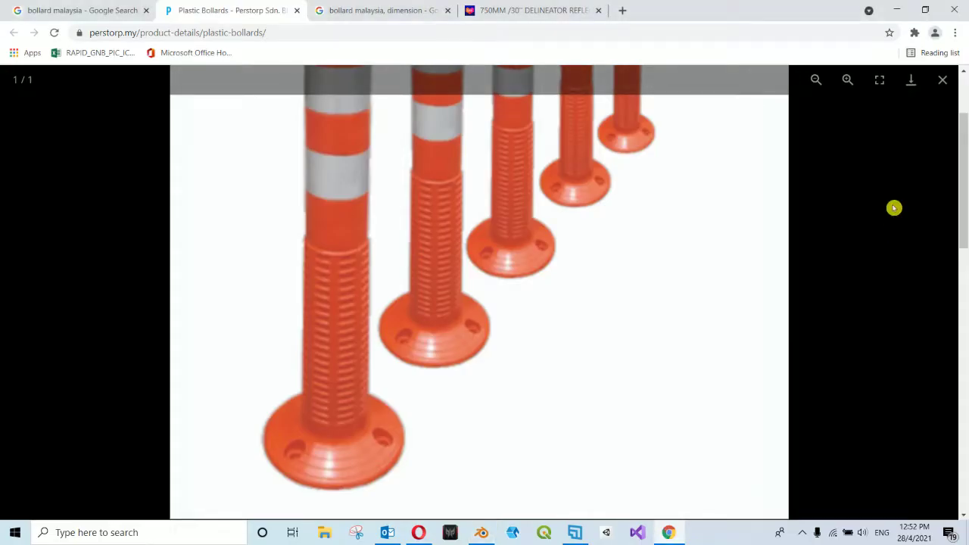
pyautogui.click(894, 208)
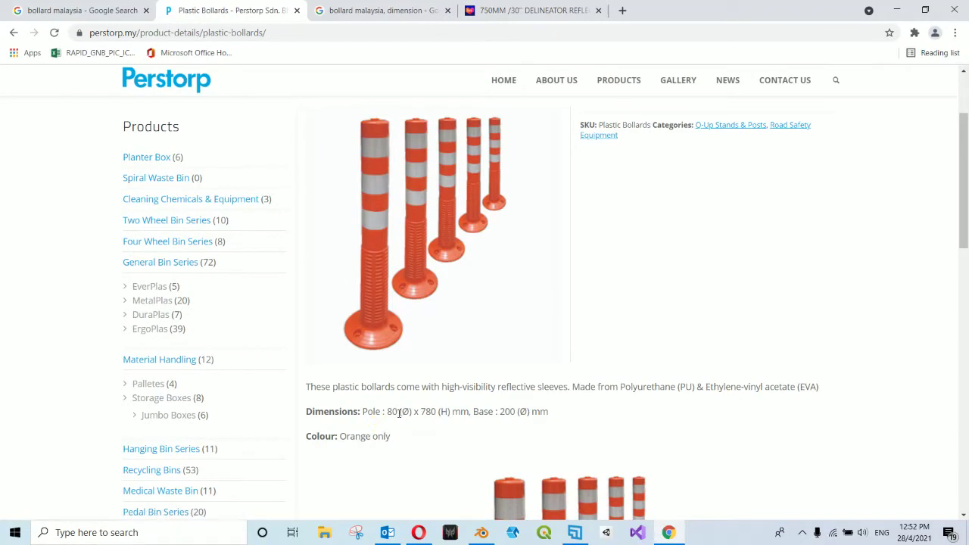
pyautogui.click(481, 532)
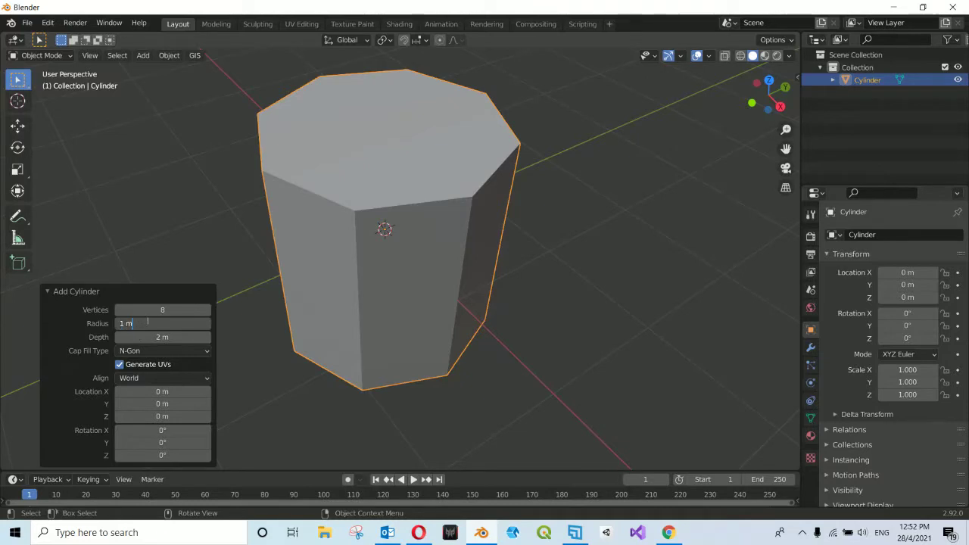
pyautogui.write('40')
# - Set the cylinder's radius to 0.04 m and its depth to 780 mm
pyautogui.press('Tab')
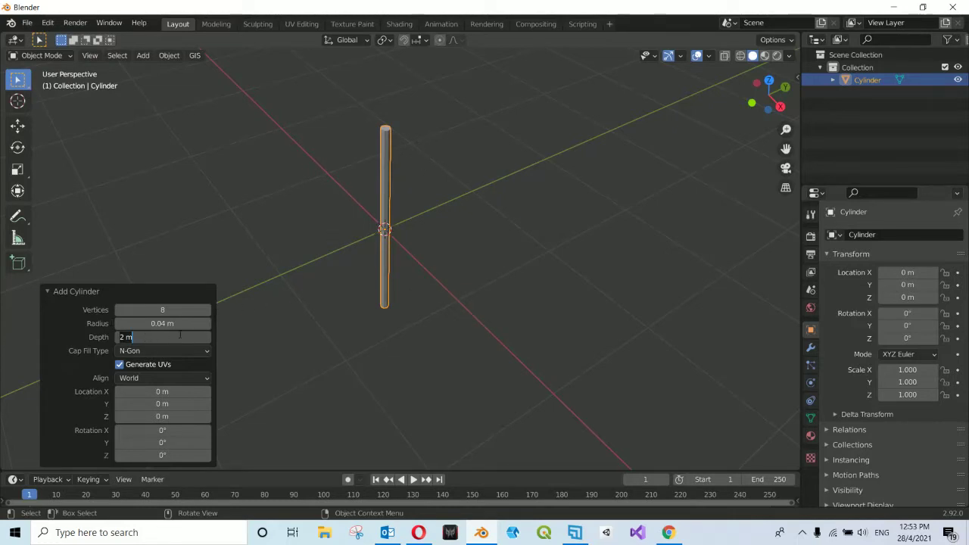
pyautogui.click(668, 532)
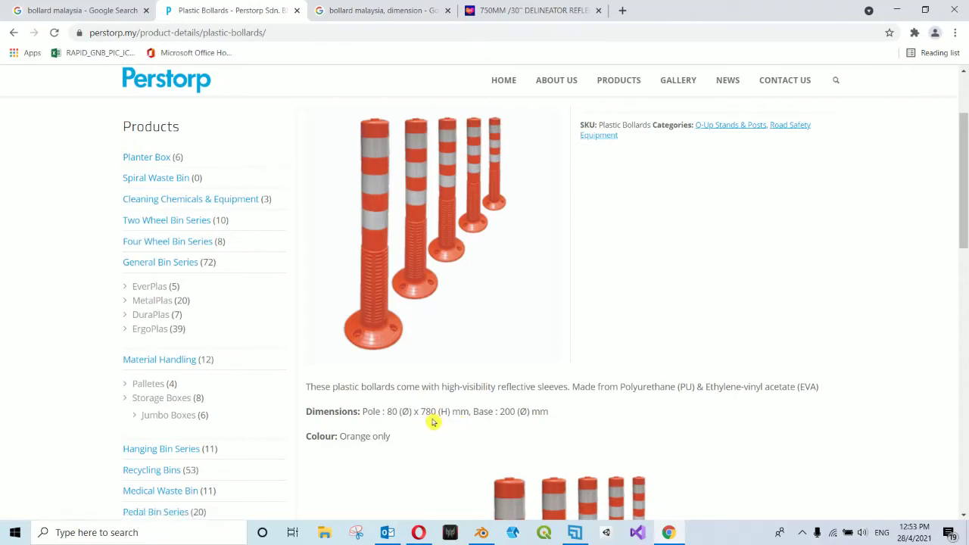
pyautogui.click(482, 532)
pyautogui.write('780')
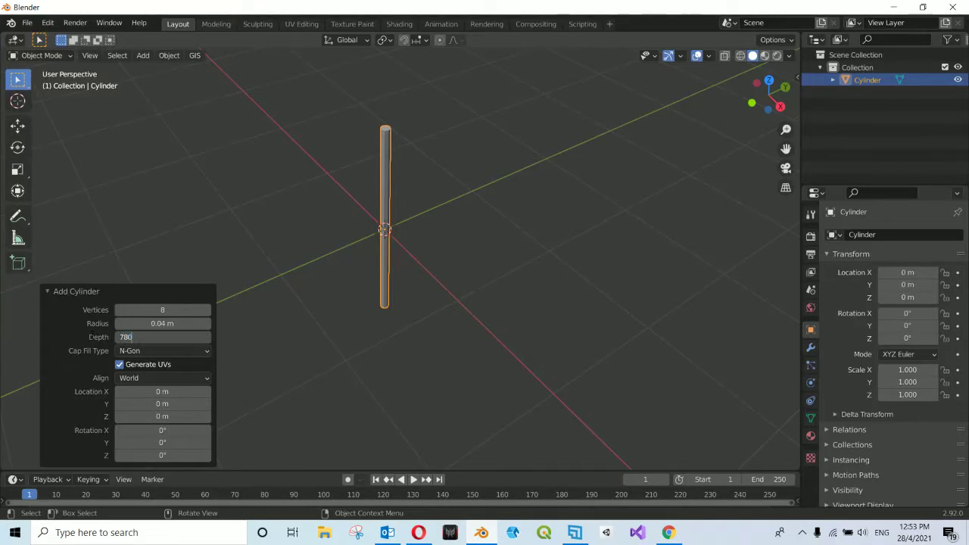
pyautogui.press('Return')
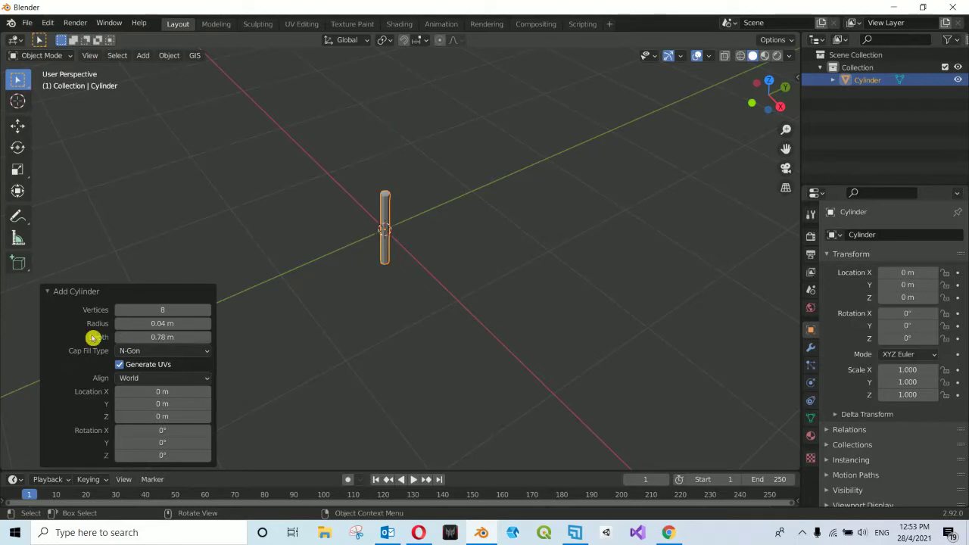
# - Zoom and orbit around the thin pole, toggling its selection
pyautogui.scroll(3, 337, 302)
pyautogui.scroll(2, 336, 300)
pyautogui.scroll(3, 359, 293)
pyautogui.moveTo(386, 261)
pyautogui.mouseDown(button='middle')
pyautogui.moveTo(320, 248)
pyautogui.moveTo(402, 208)
pyautogui.moveTo(413, 223)
pyautogui.moveTo(502, 231)
pyautogui.moveTo(450, 240)
pyautogui.moveTo(395, 233)
pyautogui.mouseUp(button='middle')
pyautogui.click(320, 248)
pyautogui.click(411, 218)
pyautogui.click(484, 225)
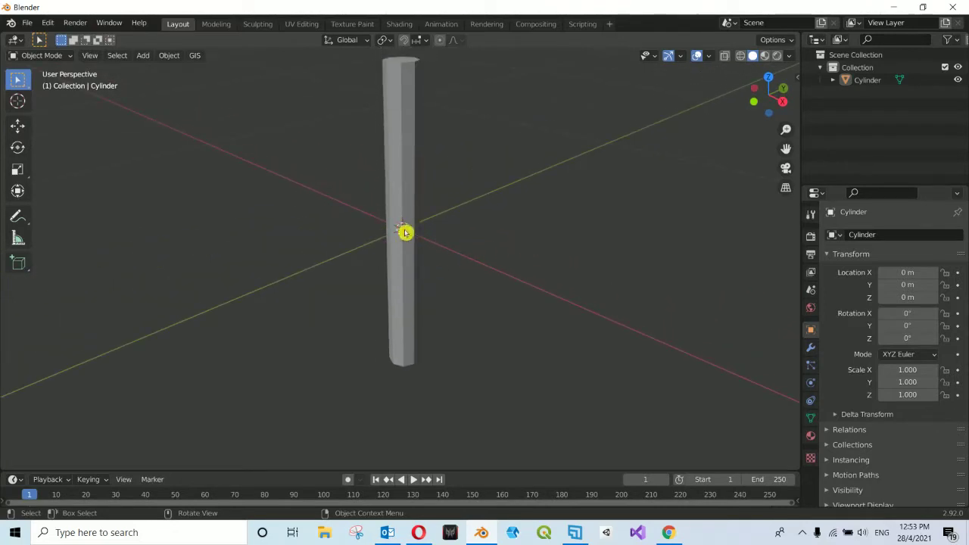
# - Select the pole cylinder and start a uniform scale, enlarging it to about 1.2
pyautogui.keyDown('shift'); pyautogui.rightClick(677, 200); pyautogui.keyUp('shift')
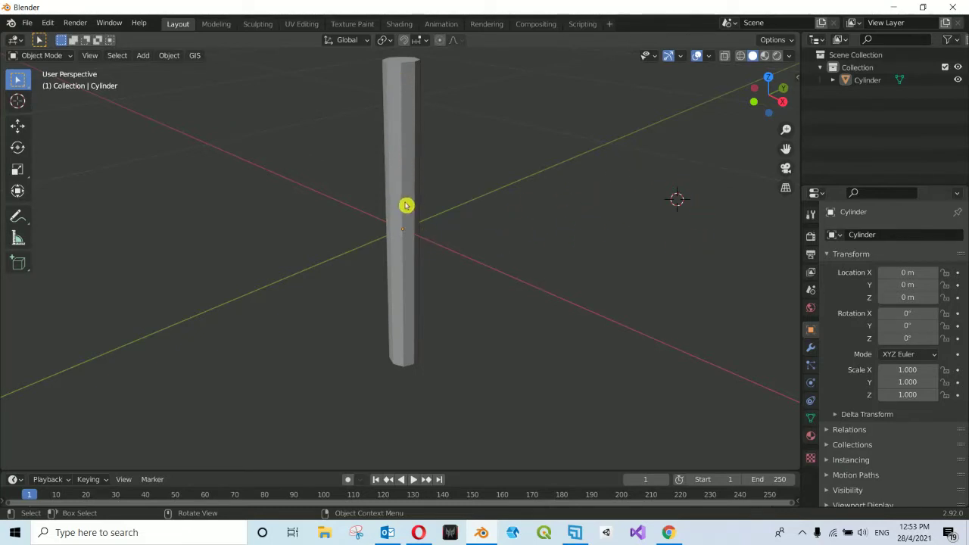
pyautogui.moveTo(441, 251)
pyautogui.mouseDown(button='middle')
pyautogui.moveTo(471, 261)
pyautogui.moveTo(455, 285)
pyautogui.moveTo(437, 270)
pyautogui.moveTo(391, 270)
pyautogui.mouseUp(button='middle')
pyautogui.scroll(-2, 392, 270)
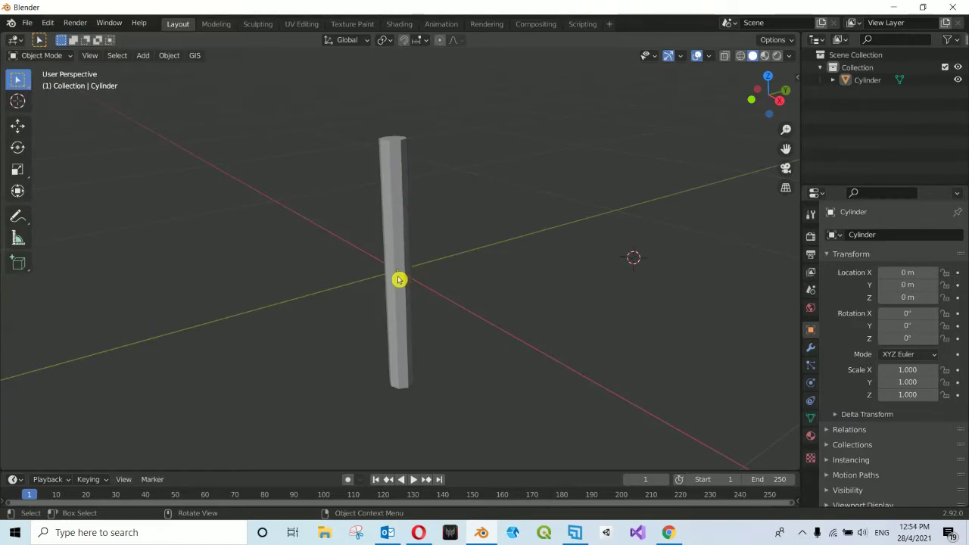
pyautogui.moveTo(402, 275); pyautogui.dragTo(398, 242, button='middle')
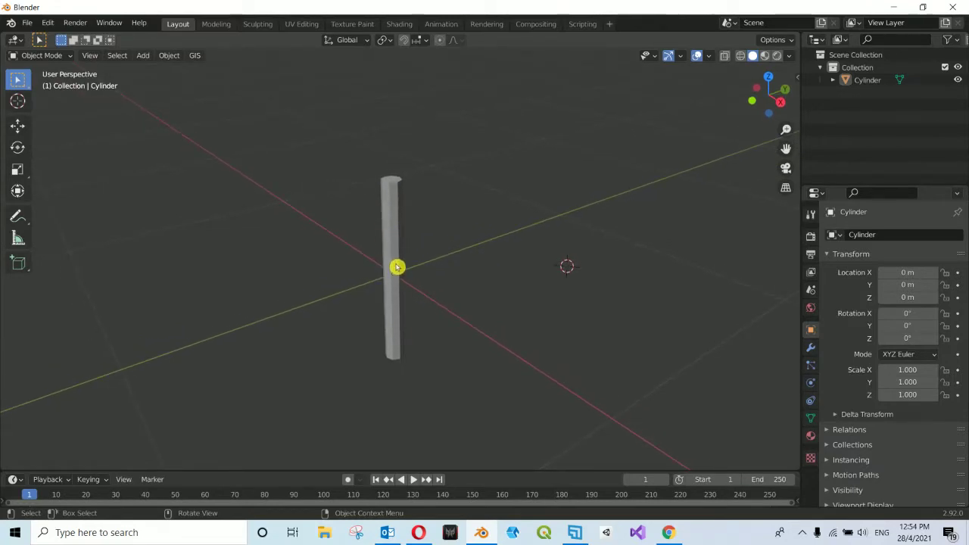
pyautogui.click(394, 217)
pyautogui.moveTo(437, 225); pyautogui.dragTo(453, 235, button='middle')
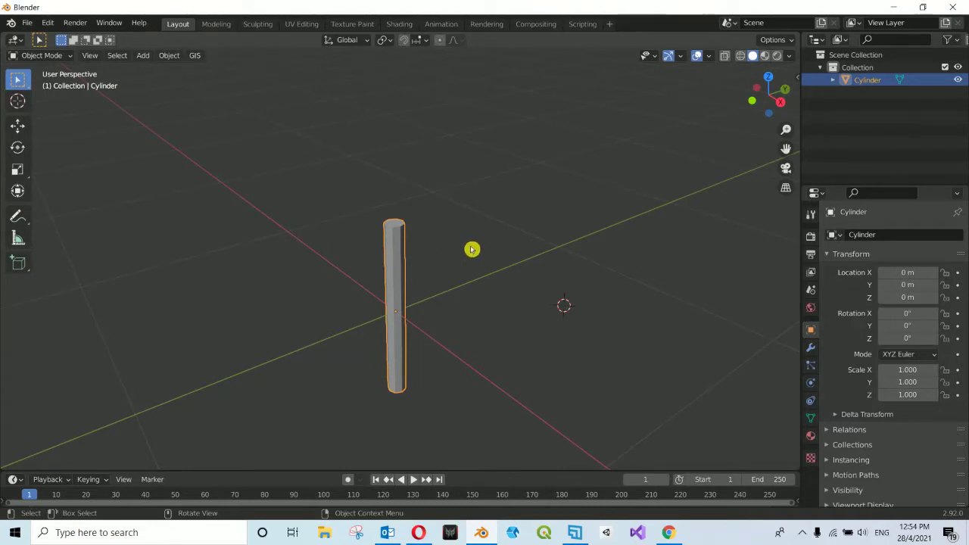
pyautogui.press('s')
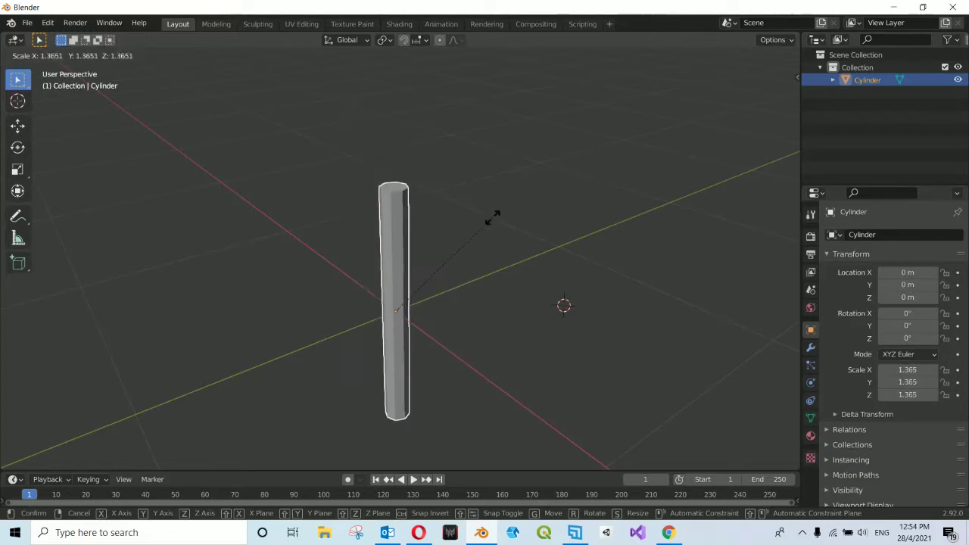
# - Cancel the uniform scale so the pole stays at 1.000 and view it upright from its base
pyautogui.rightClick(517, 214)
pyautogui.moveTo(482, 225); pyautogui.dragTo(481, 149, button='middle')
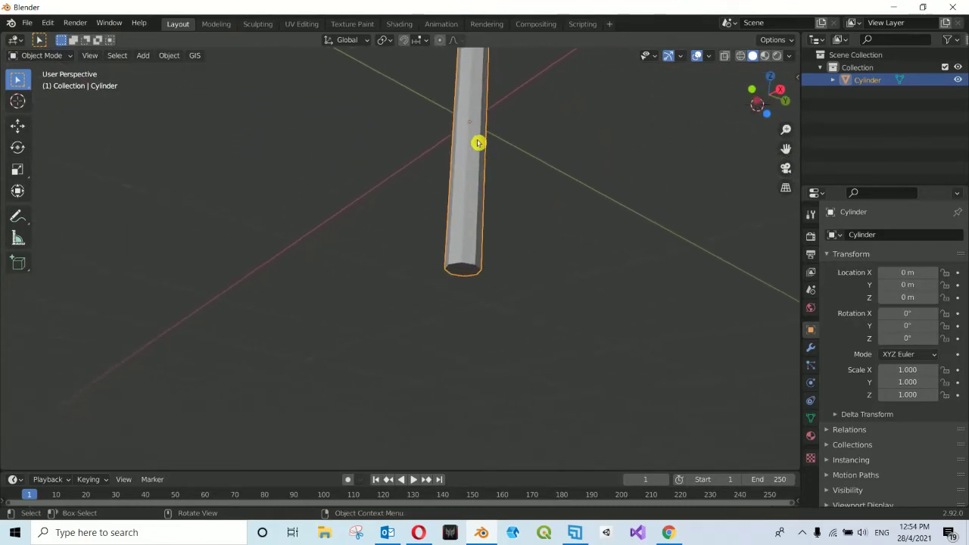
pyautogui.moveTo(480, 149); pyautogui.dragTo(439, 283, button='middle')
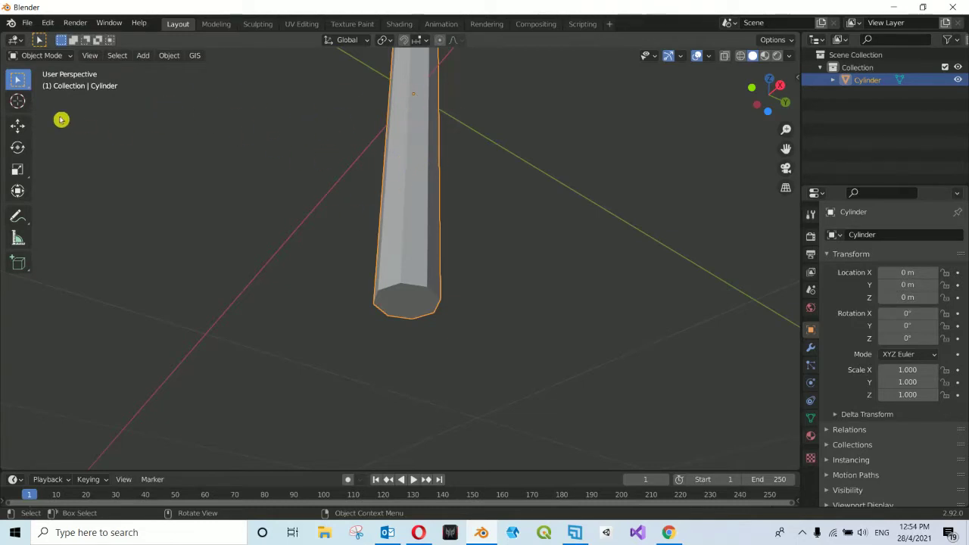
pyautogui.click(66, 58)
# - Enter Edit Mode, deselect everything, and pick a vertical edge and bottom rim edges
pyautogui.press('Tab')
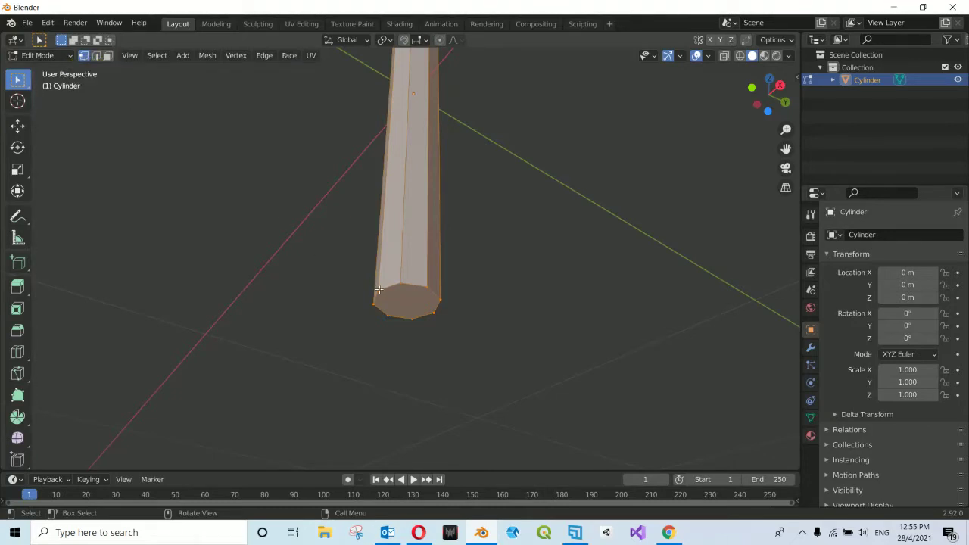
pyautogui.hotkey('alt', 'a')
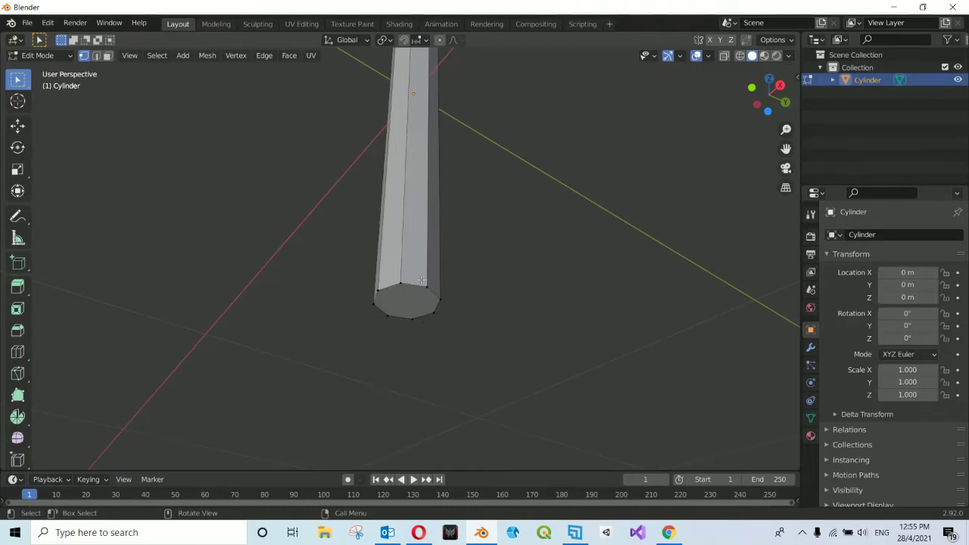
pyautogui.click(96, 56)
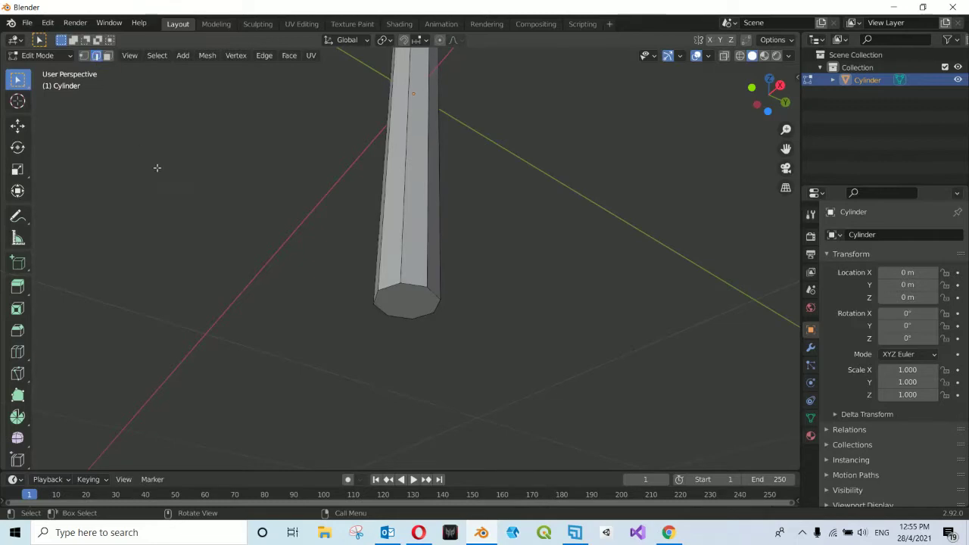
pyautogui.click(405, 237)
pyautogui.click(428, 251)
pyautogui.click(432, 294)
pyautogui.click(393, 289)
pyautogui.click(109, 57)
# - Try selecting the bottom cap face in face mode, then go back to edge selection
pyautogui.click(109, 57)
pyautogui.click(108, 57)
pyautogui.click(406, 302)
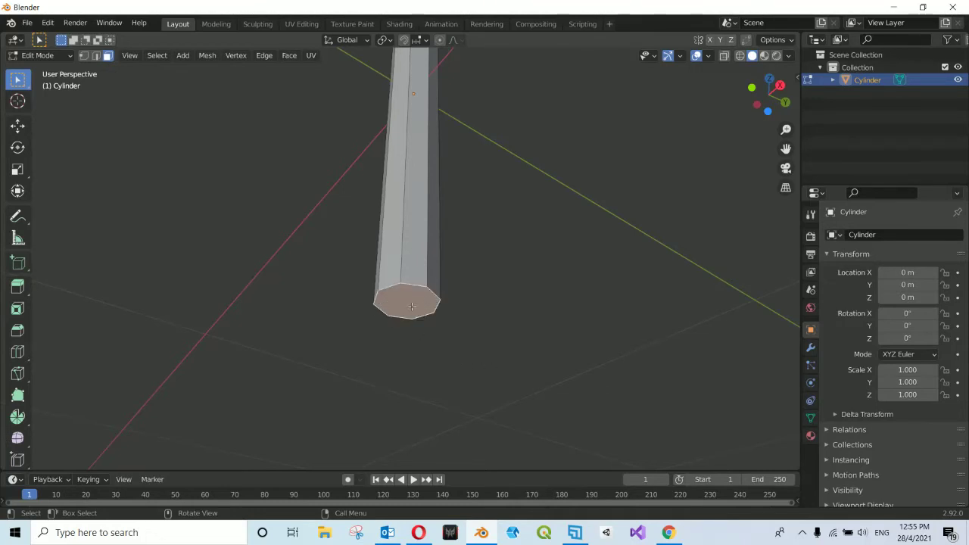
pyautogui.click(91, 58)
pyautogui.click(108, 59)
pyautogui.click(97, 59)
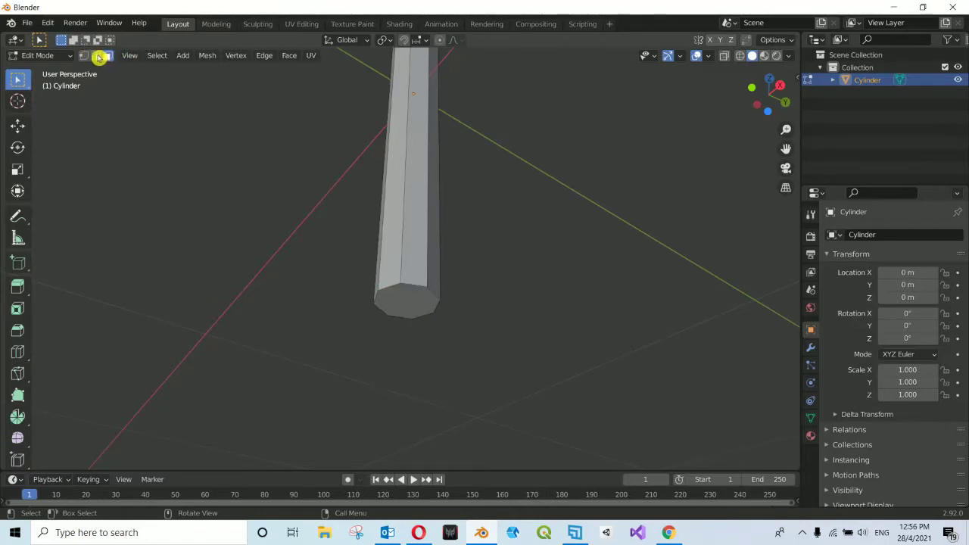
# - Select the bottom rim edges, then switch to face mode and select only the bottom cap face
pyautogui.click(409, 290)
pyautogui.click(391, 302)
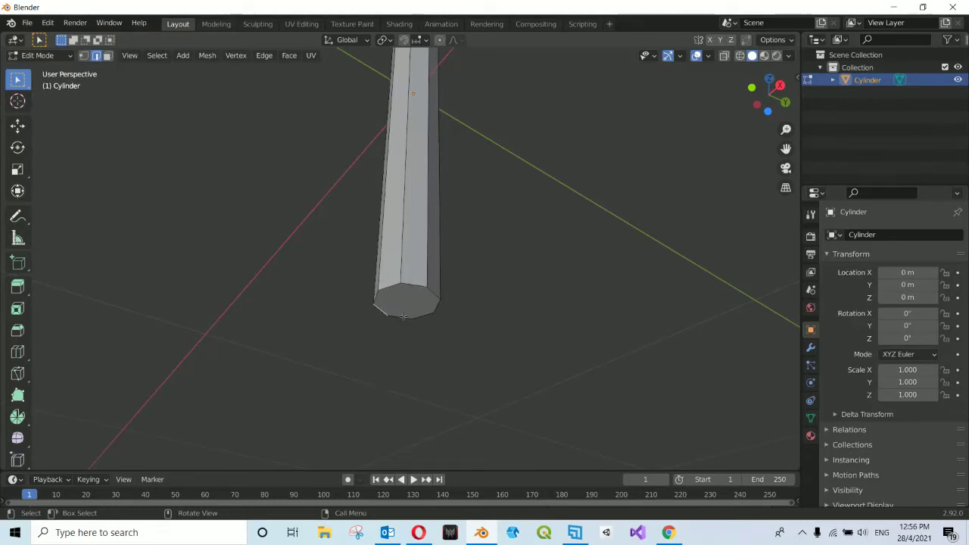
pyautogui.click(424, 315)
pyautogui.click(390, 286)
pyautogui.click(424, 315)
pyautogui.click(108, 56)
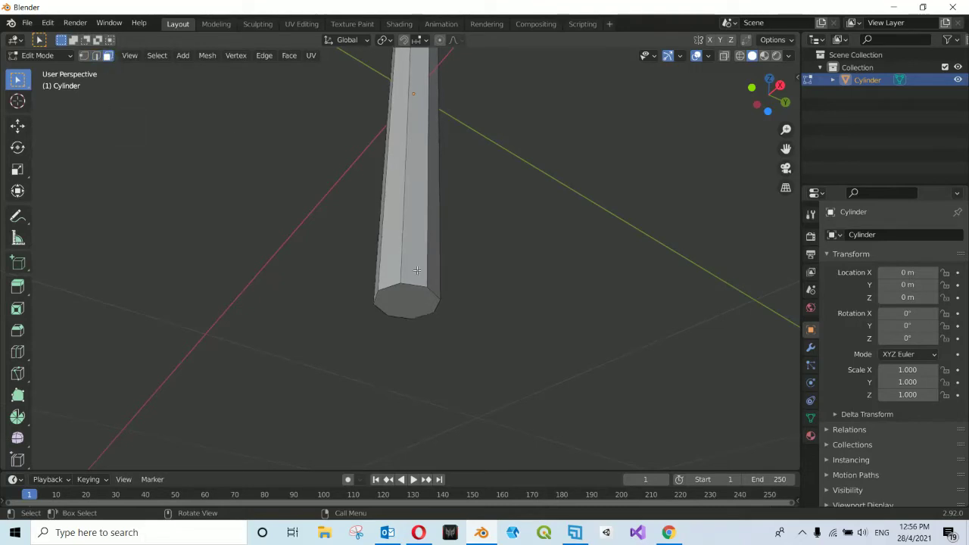
pyautogui.click(405, 303)
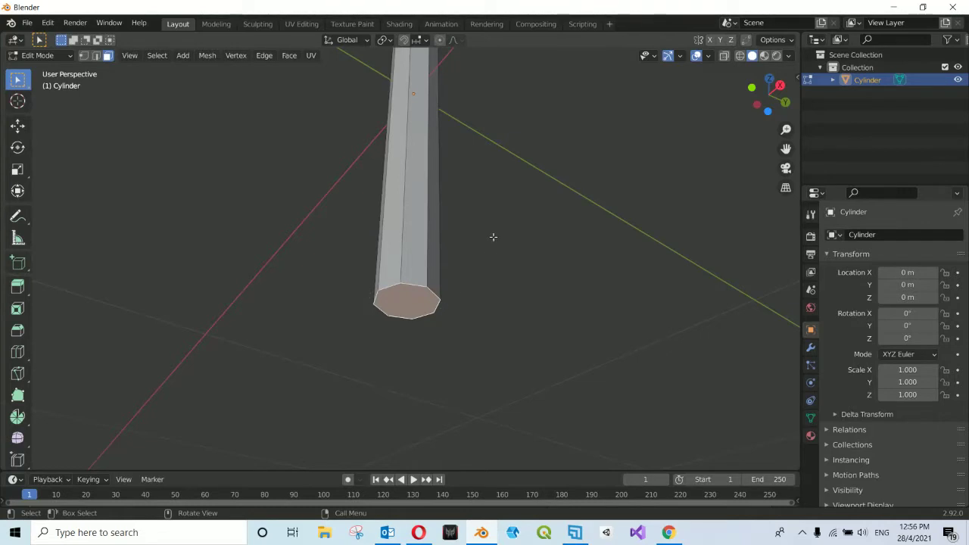
# - Snap the 3D cursor to the bottom face centre with Shift+S Cursor to Selected, then deselect
pyautogui.hotkey('shift', 's')
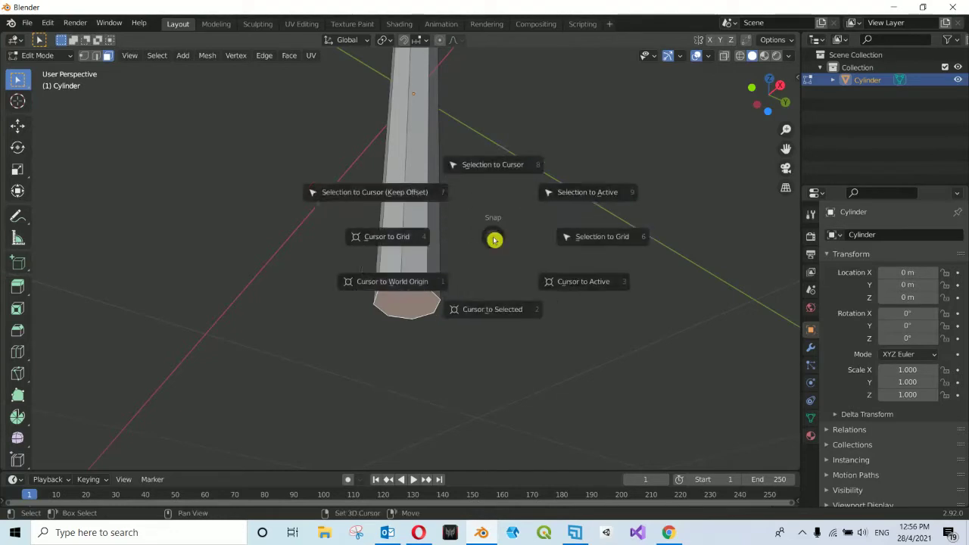
pyautogui.hotkey('shift', 's')
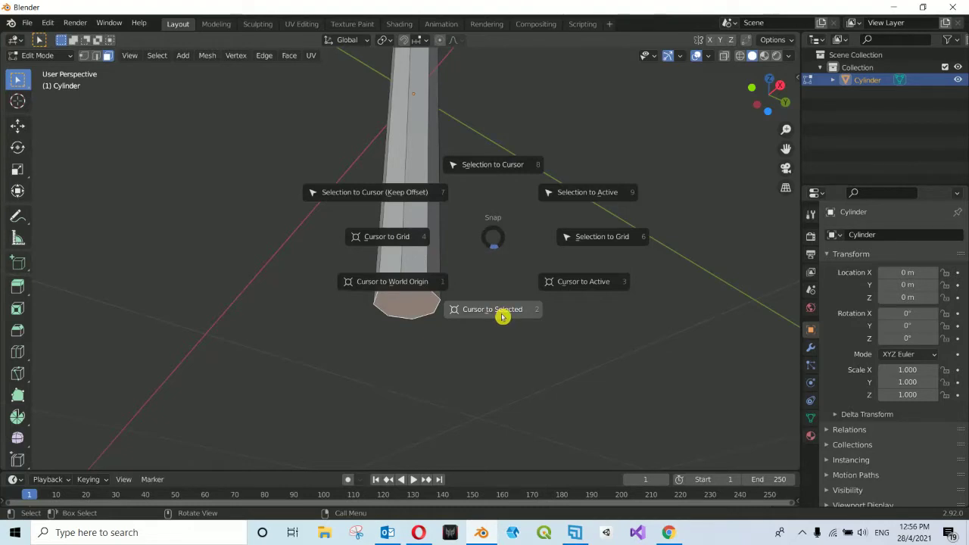
pyautogui.click(498, 315)
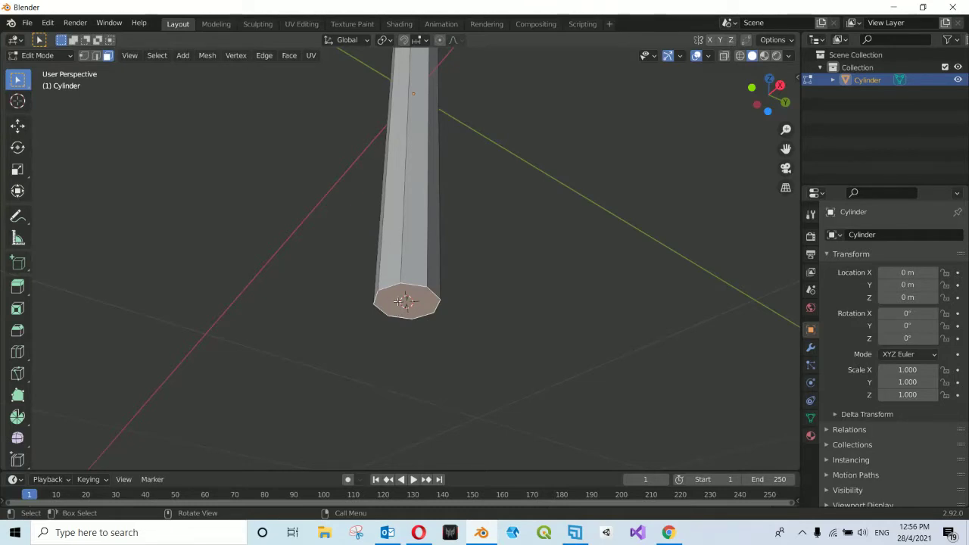
pyautogui.click(222, 164)
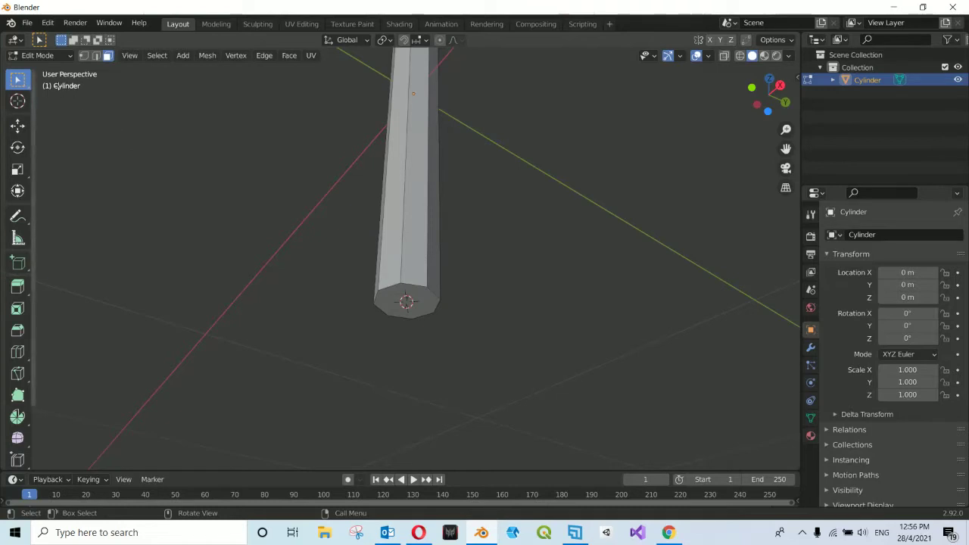
pyautogui.click(59, 57)
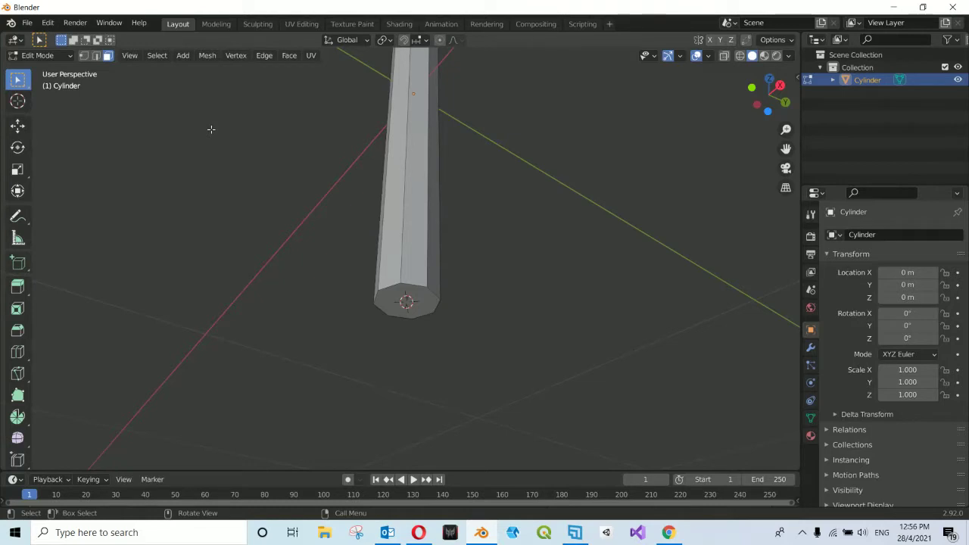
# - Return to Object Mode, reselect the pole and bring up its Set Origin context menu
pyautogui.press('Tab')
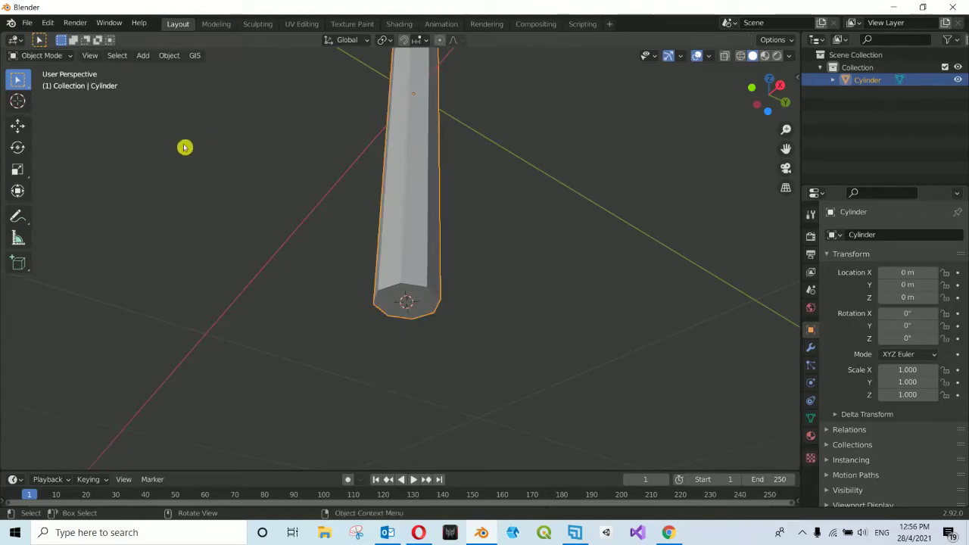
pyautogui.click(267, 170)
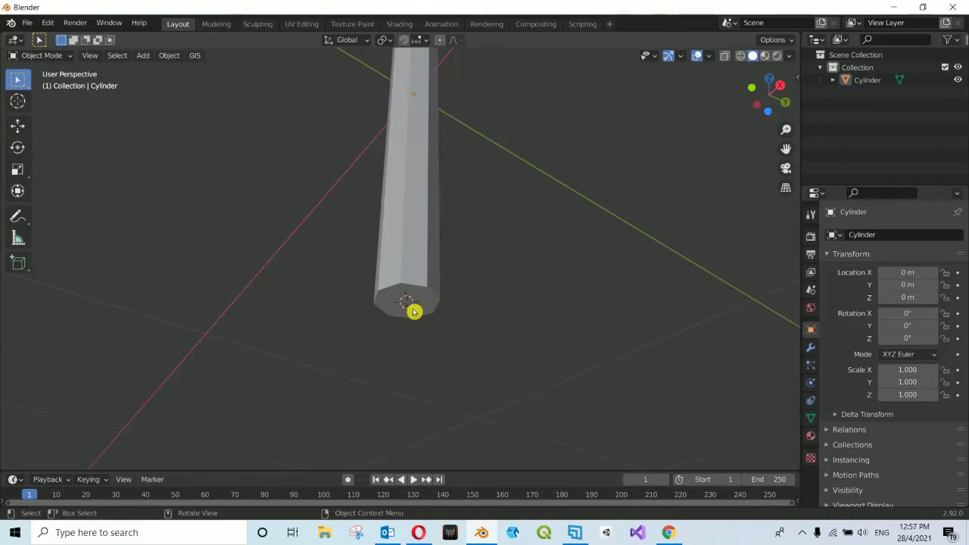
pyautogui.moveTo(400, 309); pyautogui.dragTo(430, 225, button='middle')
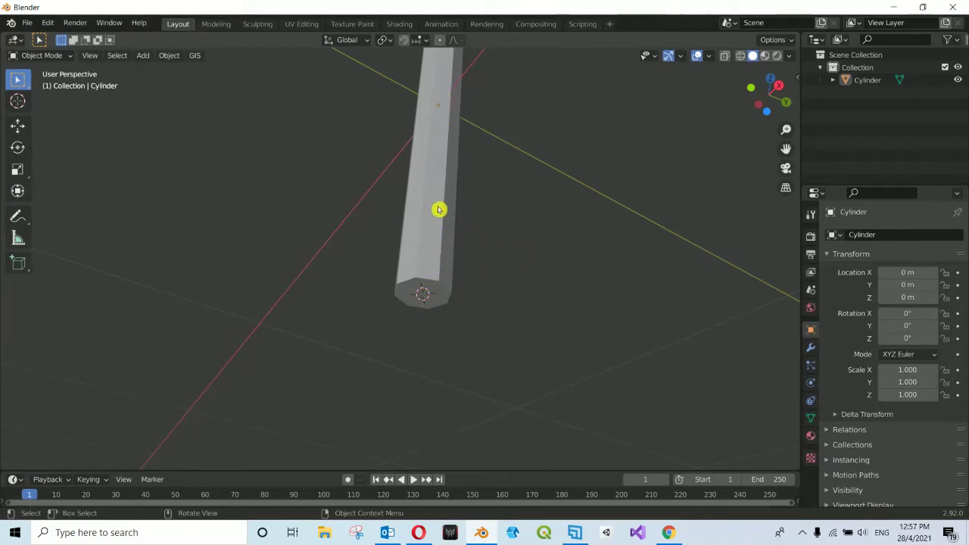
pyautogui.moveTo(440, 184); pyautogui.dragTo(413, 162, button='middle')
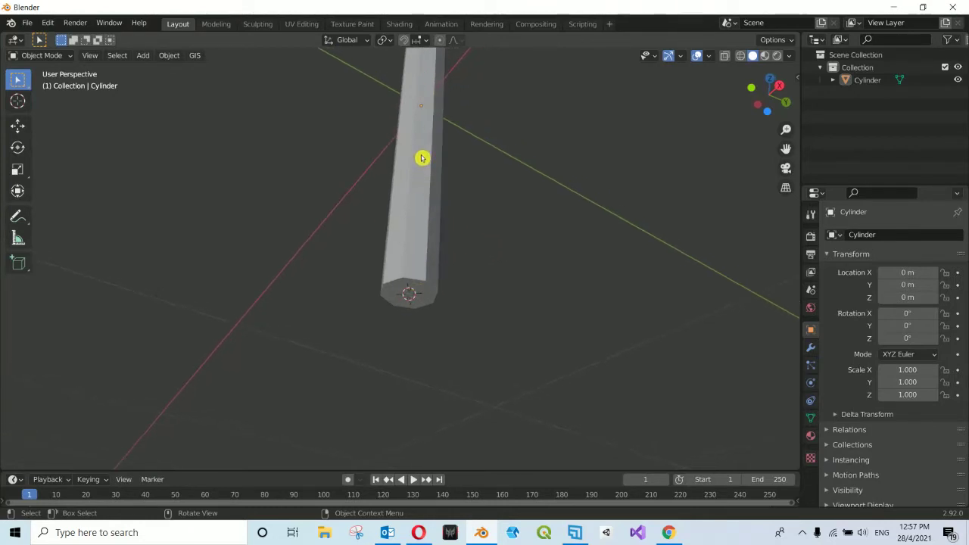
pyautogui.click(424, 159)
pyautogui.rightClick(418, 172)
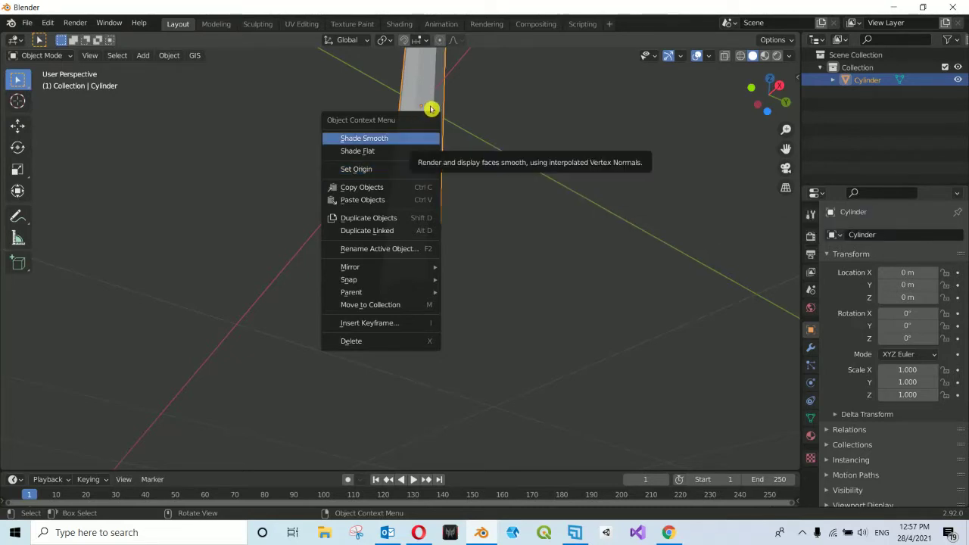
pyautogui.moveTo(378, 169)
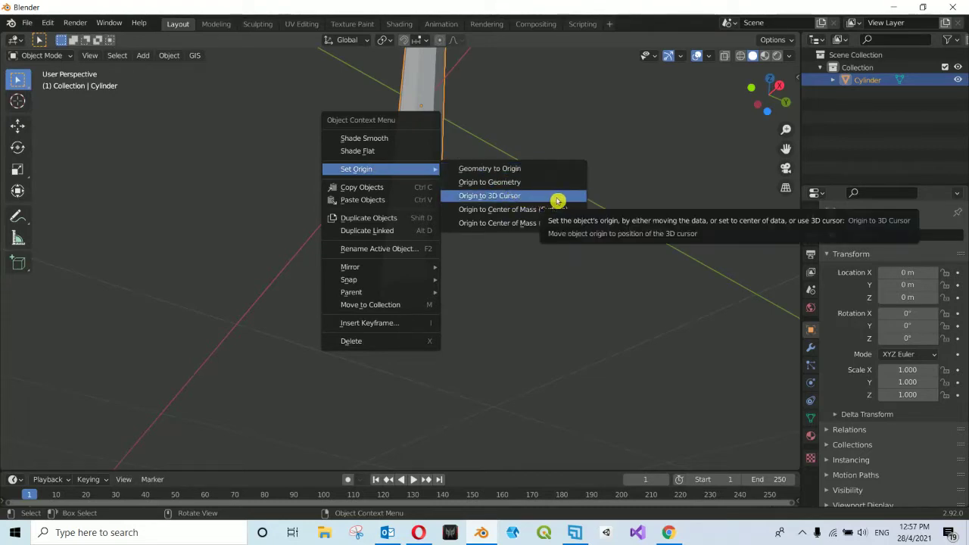
# - Set the pole's origin to the 3D cursor at its base, giving Location Z -0.39 m
pyautogui.click(558, 200)
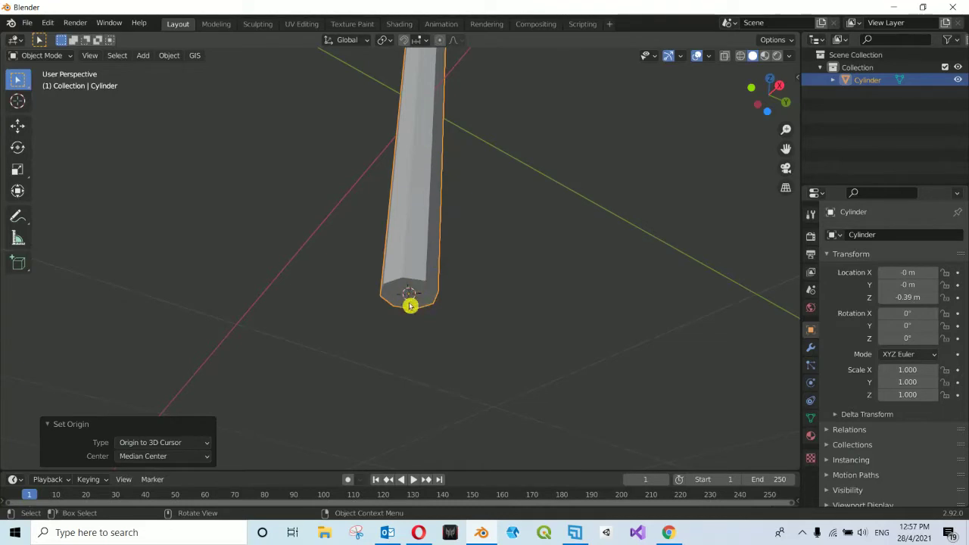
pyautogui.moveTo(511, 239); pyautogui.dragTo(512, 238, button='middle')
pyautogui.press('s')
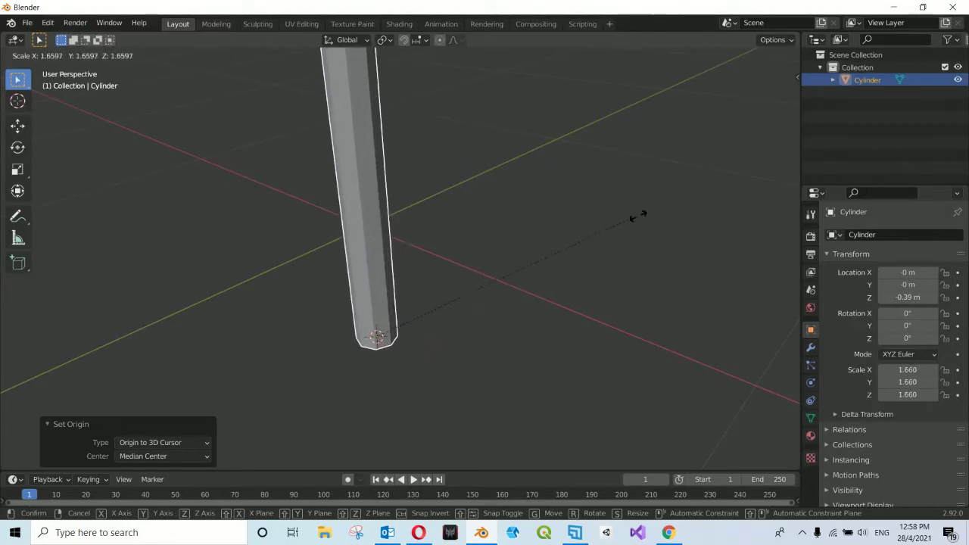
pyautogui.rightClick(531, 248)
# - Reframe the upright pole and show its 0.08 × 0.08 × 0.78 m dimensions in the sidebar
pyautogui.moveTo(406, 321); pyautogui.dragTo(405, 343, button='middle')
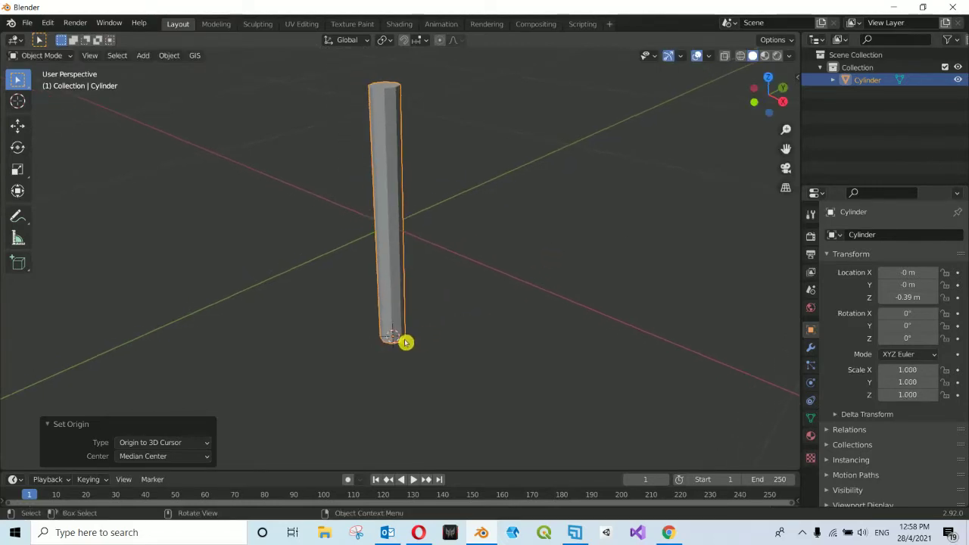
pyautogui.moveTo(476, 327); pyautogui.dragTo(477, 326, button='middle')
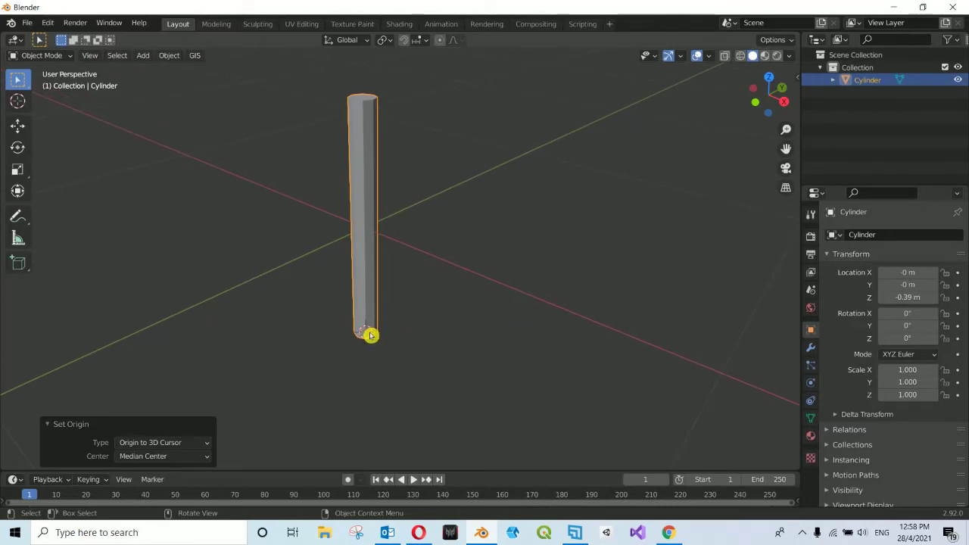
pyautogui.moveTo(376, 249)
pyautogui.keyDown('shift'); pyautogui.mouseDown(button='middle')
pyautogui.moveTo(361, 270)
pyautogui.moveTo(364, 257)
pyautogui.mouseUp(button='middle'); pyautogui.keyUp('shift')
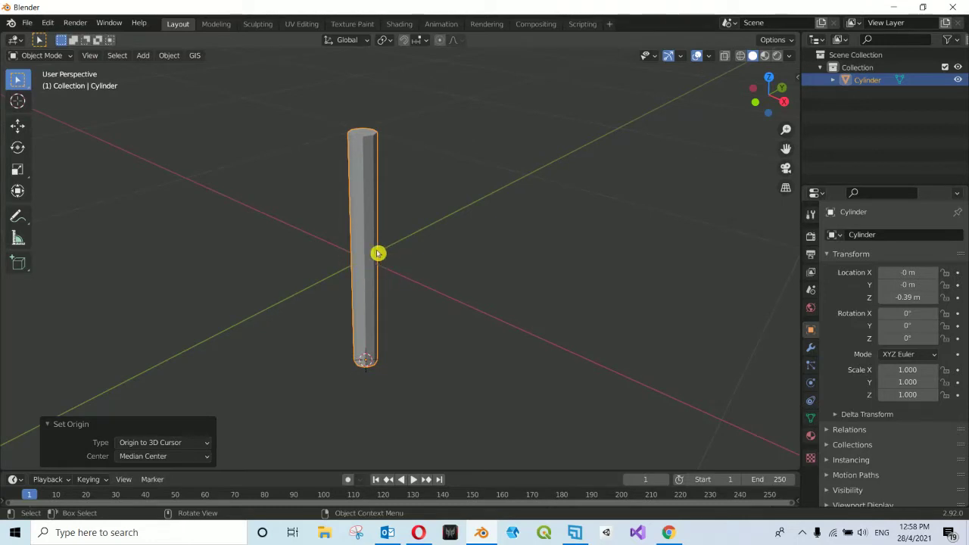
pyautogui.keyDown('shift'); pyautogui.moveTo(417, 253); pyautogui.dragTo(479, 246, button='middle'); pyautogui.keyUp('shift')
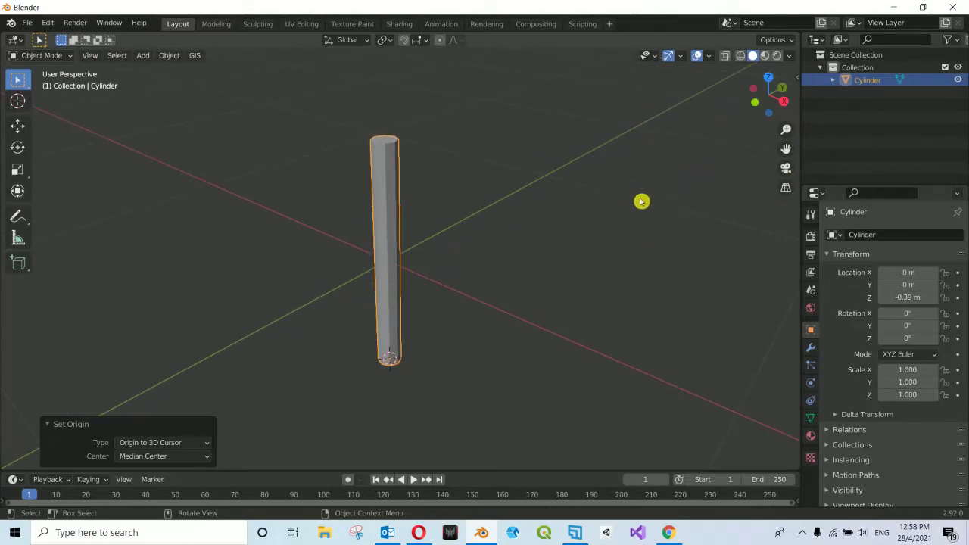
pyautogui.press('n')
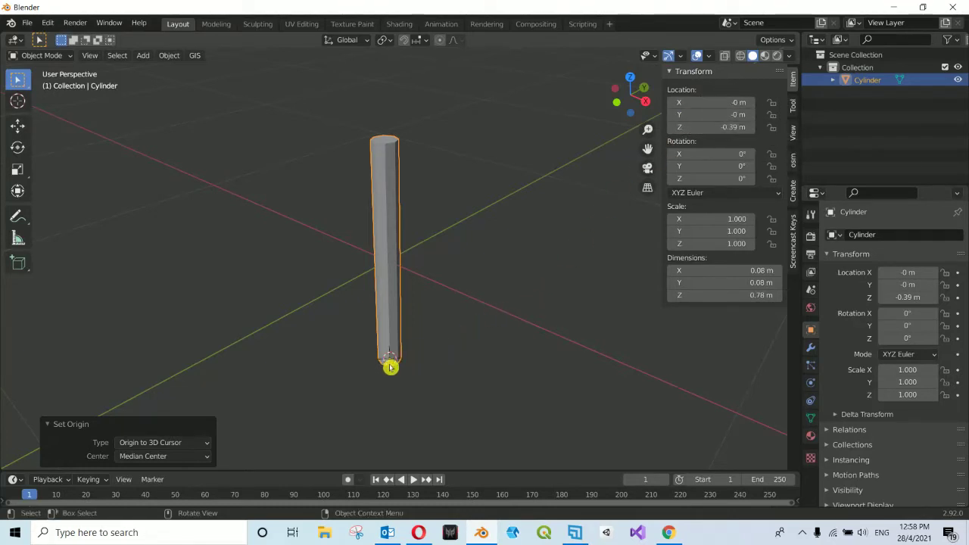
# - Set the cylinder's Location Z to 0 so its base sits at the world origin
pyautogui.click(732, 128)
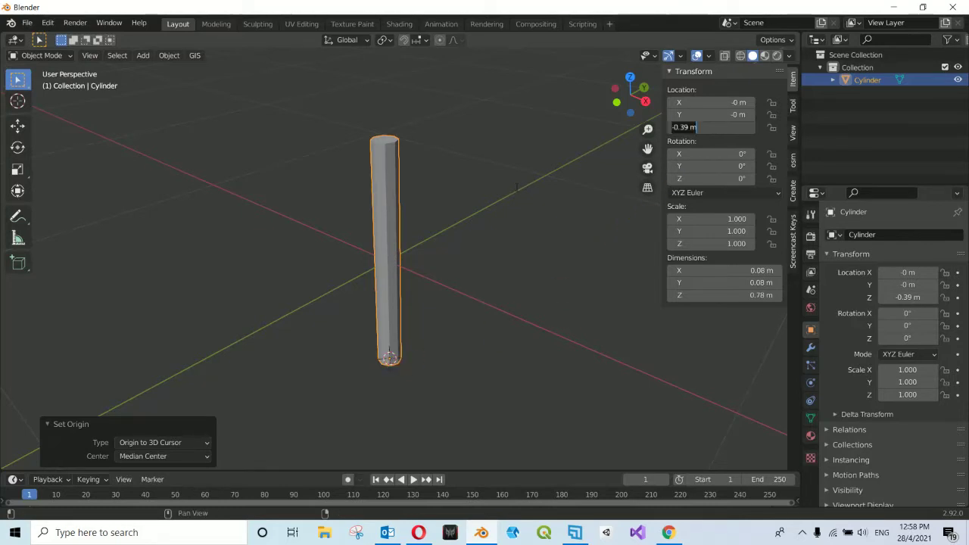
pyautogui.write('0')
pyautogui.press('Return')
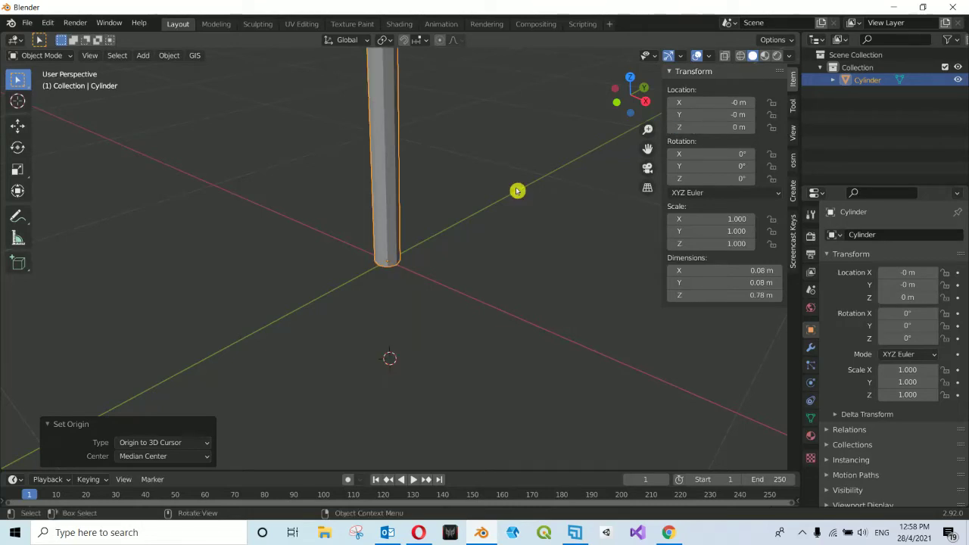
pyautogui.click(517, 191)
# - Hide the sidebar, orbit around the pole, and bring up the Perstorp bollard page in Chrome
pyautogui.moveTo(518, 190)
pyautogui.mouseDown(button='middle')
pyautogui.moveTo(441, 335)
pyautogui.moveTo(396, 127)
pyautogui.moveTo(420, 119)
pyautogui.mouseUp(button='middle')
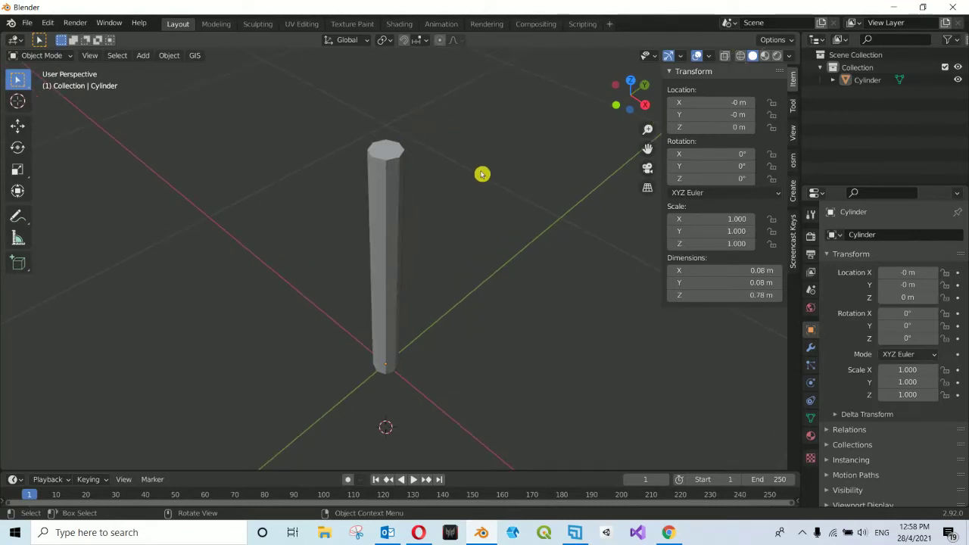
pyautogui.press('n')
pyautogui.moveTo(485, 205); pyautogui.dragTo(454, 237, button='middle')
pyautogui.moveTo(268, 192); pyautogui.dragTo(269, 192, button='middle')
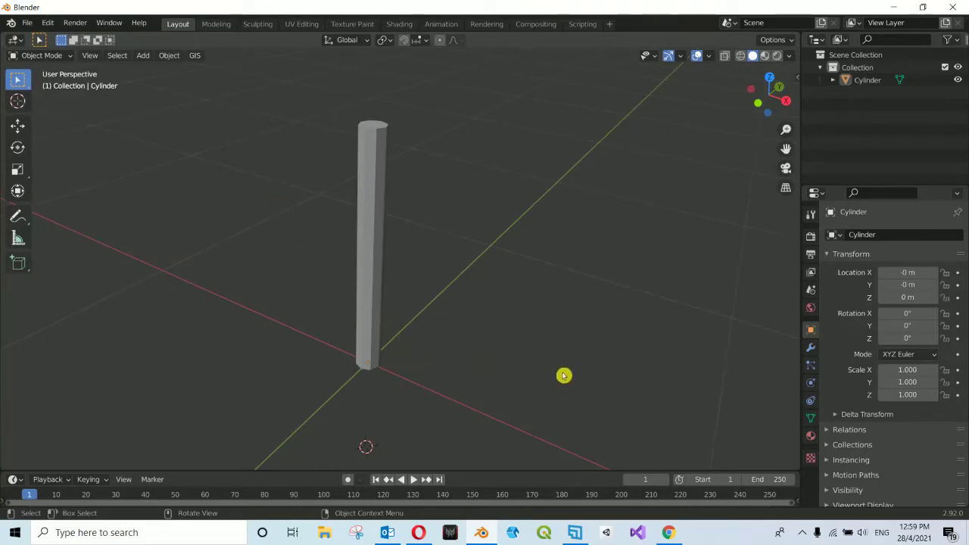
pyautogui.click(667, 526)
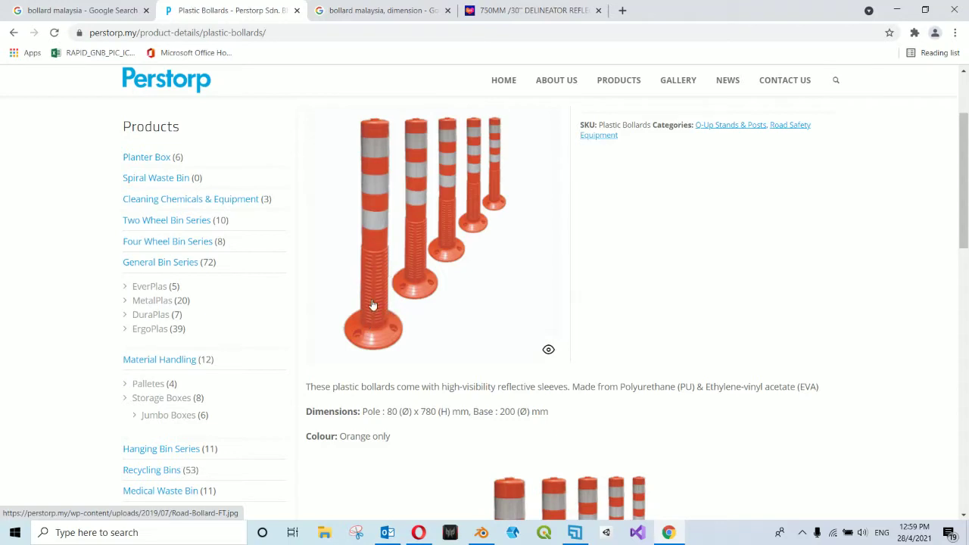
# - Enlarge the bollard photo, zoom in twice and pan to its ribbed lower sleeve, then return to Blender
pyautogui.click(549, 350)
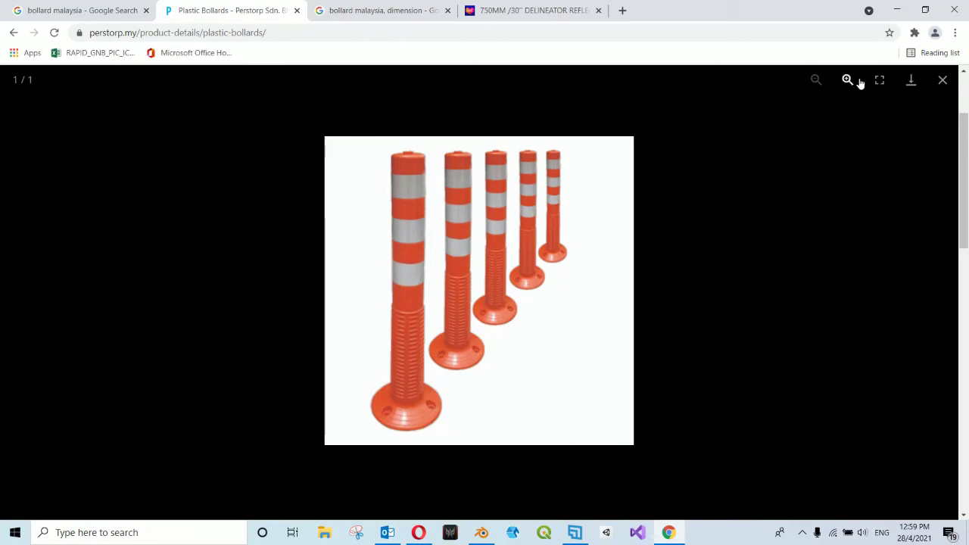
pyautogui.click(849, 80)
pyautogui.click(848, 80)
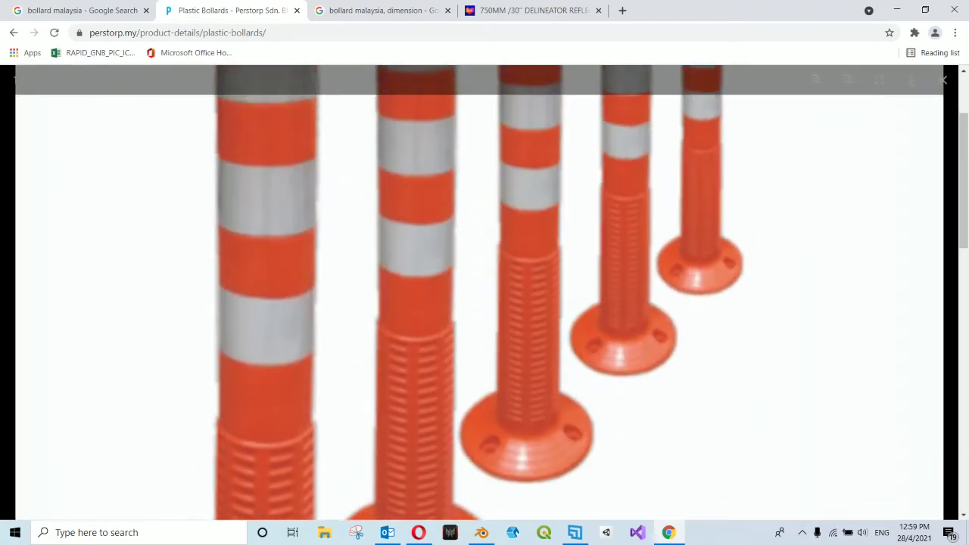
pyautogui.scroll(1, 480, 293)
pyautogui.scroll(-1, 480, 293)
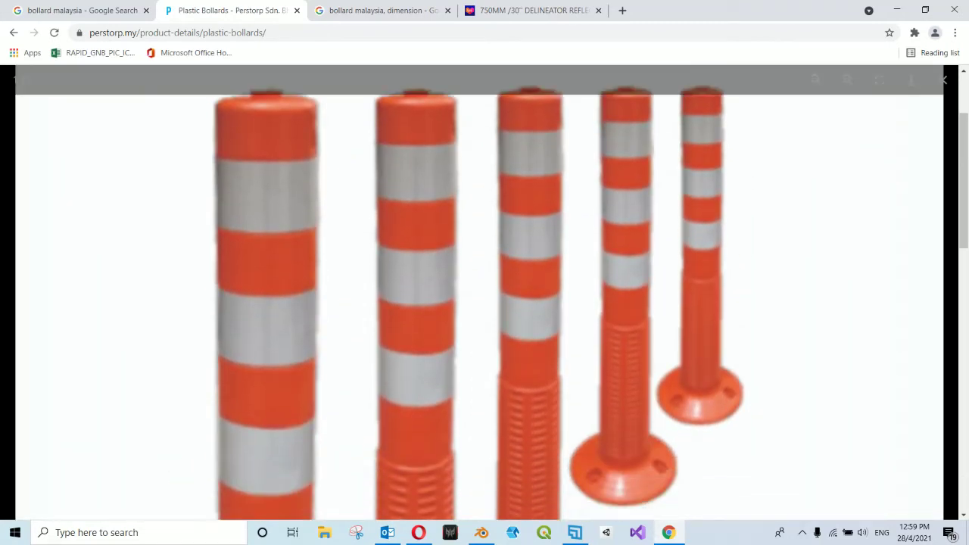
pyautogui.scroll(-1, 480, 293)
pyautogui.scroll(-1, 480, 293)
pyautogui.scroll(-2, 480, 293)
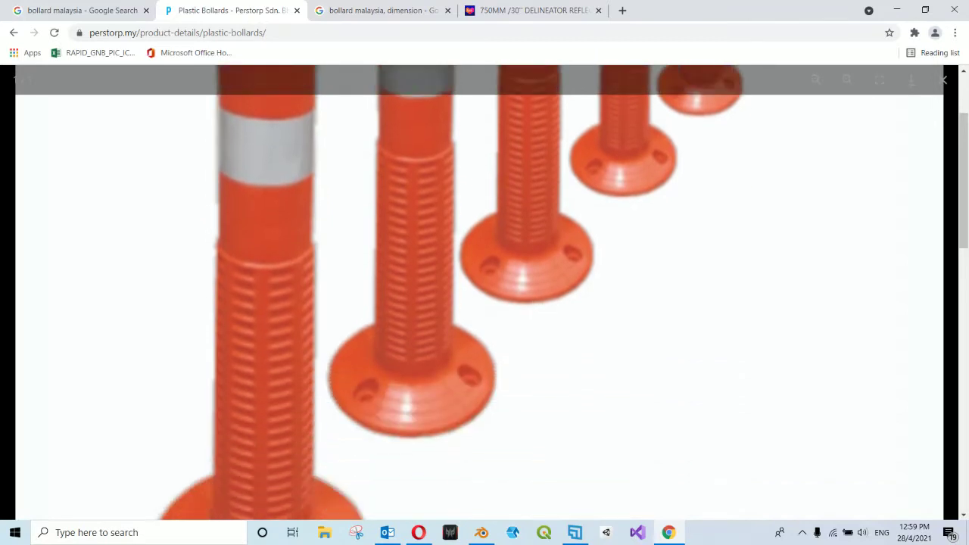
pyautogui.scroll(-1, 480, 293)
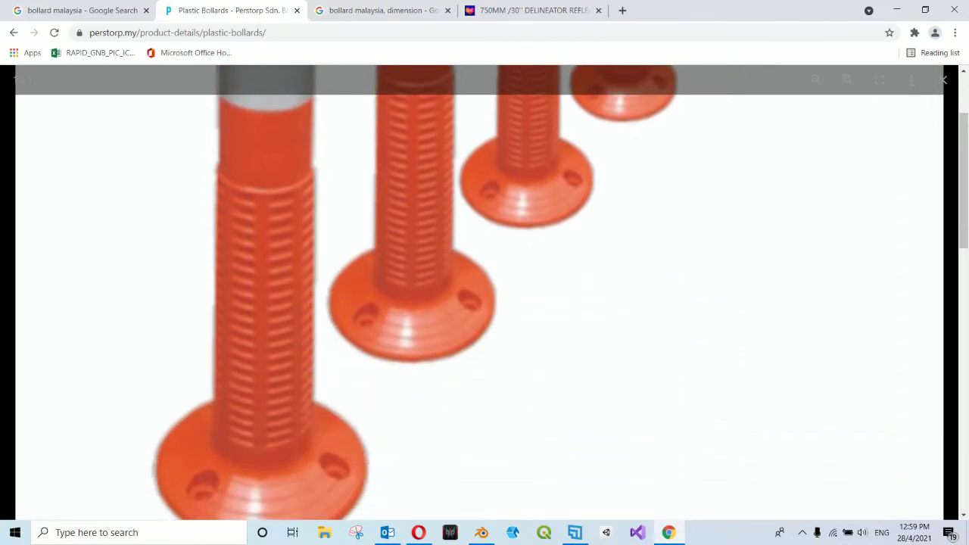
pyautogui.click(481, 532)
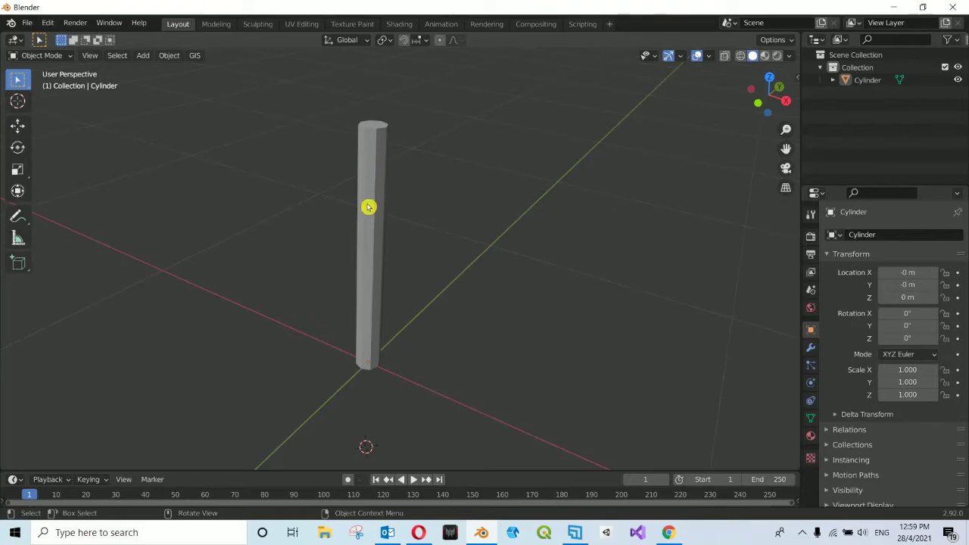
# - Put the selected cylinder into Edit Mode and briefly check the bollard reference photo
pyautogui.click(370, 208)
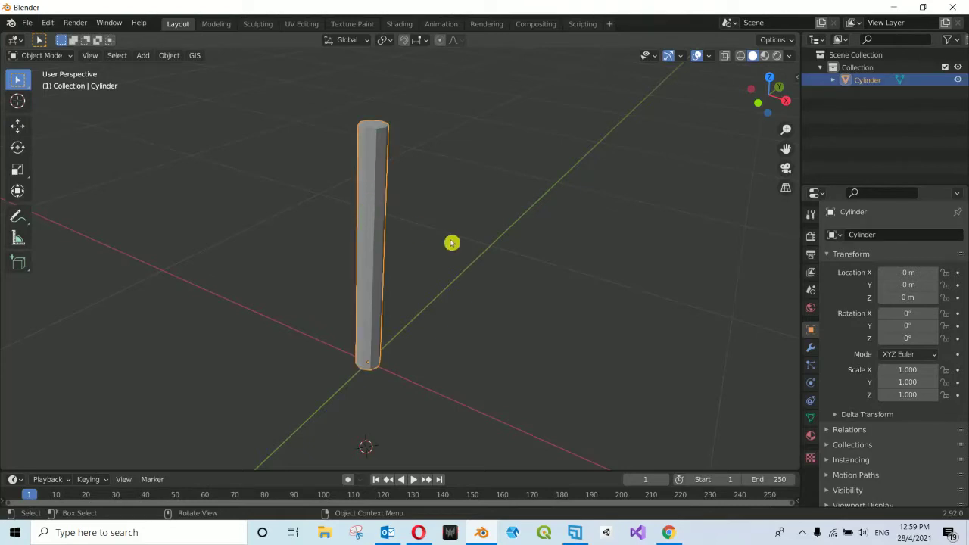
pyautogui.press('Tab')
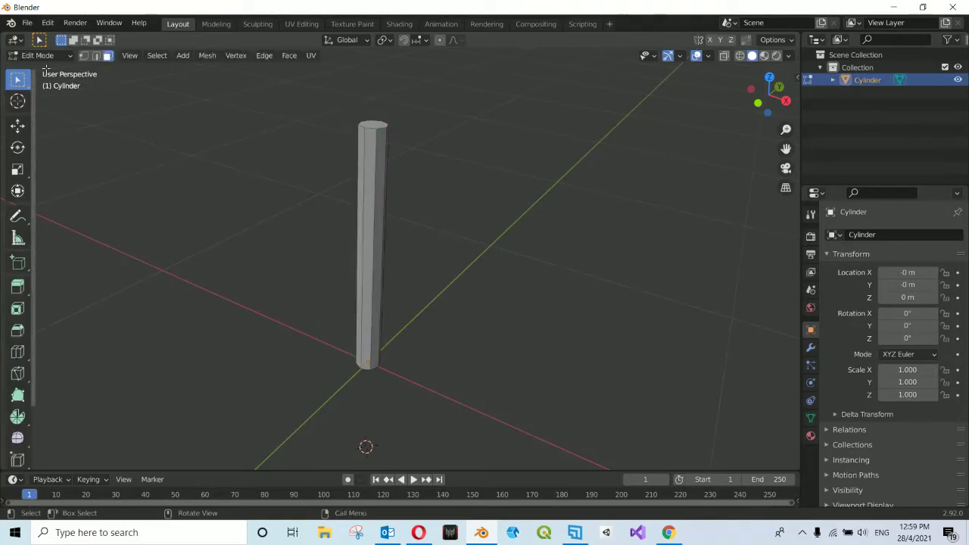
pyautogui.moveTo(292, 252)
pyautogui.mouseDown(button='middle')
pyautogui.moveTo(319, 264)
pyautogui.moveTo(410, 204)
pyautogui.mouseUp(button='middle')
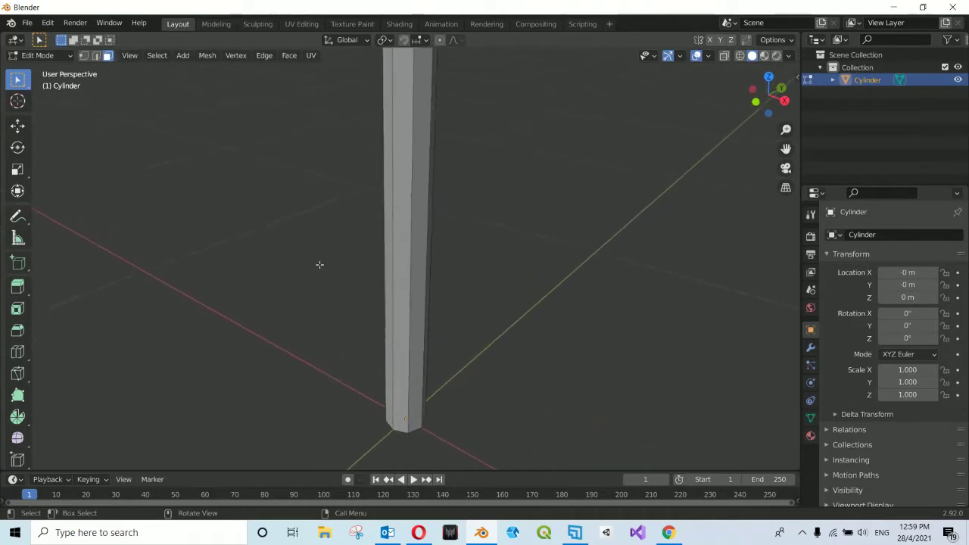
pyautogui.click(576, 532)
pyautogui.click(669, 532)
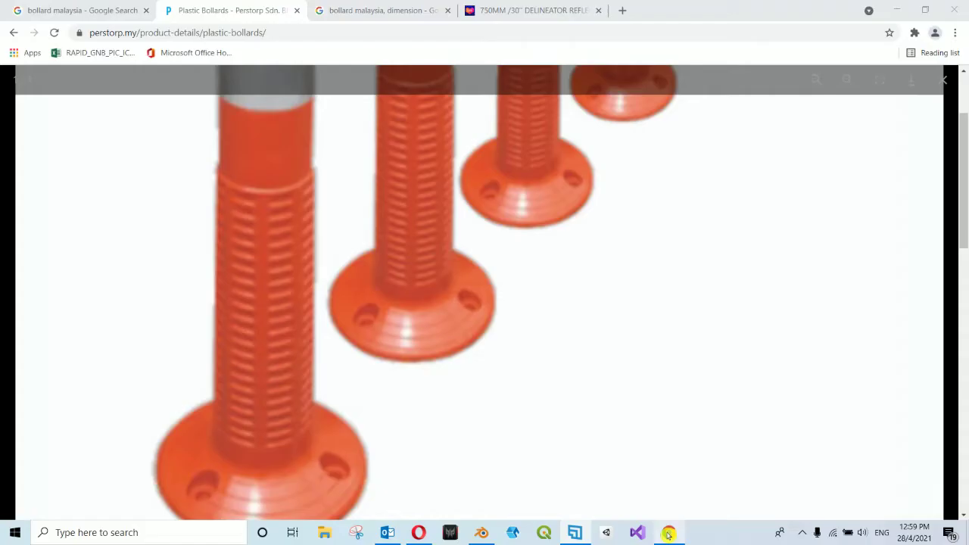
pyautogui.click(481, 532)
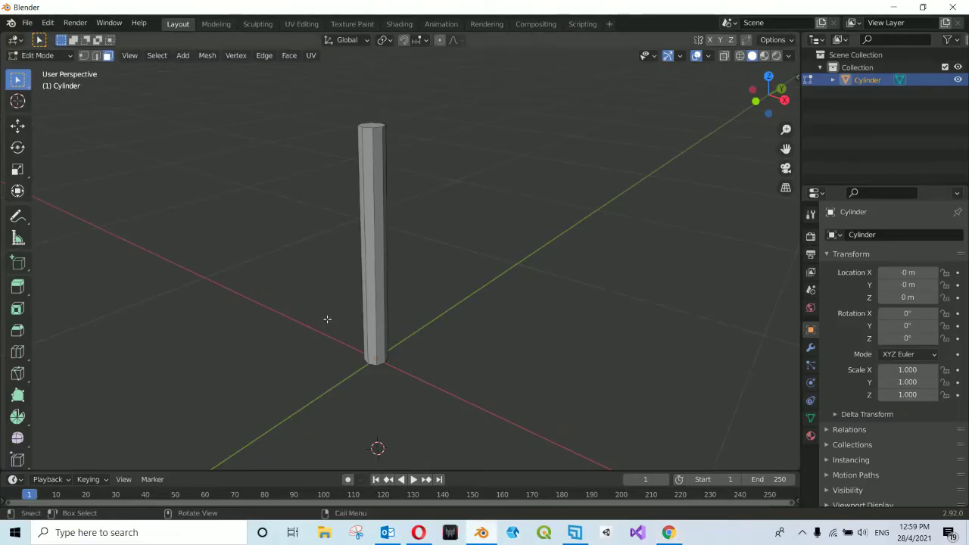
# - Frame the cylinder in the view and start a Loop Cut with Ctrl+R
pyautogui.press('KP_Decimal')
pyautogui.scroll(5, 339, 186)
pyautogui.scroll(-5, 336, 193)
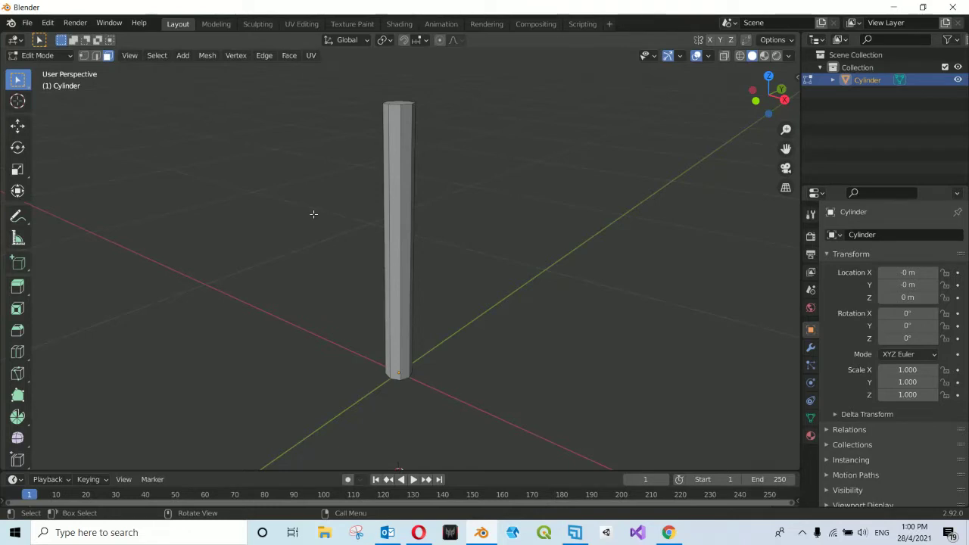
pyautogui.press('ctrl')
pyautogui.hotkey('ctrl', 'r')
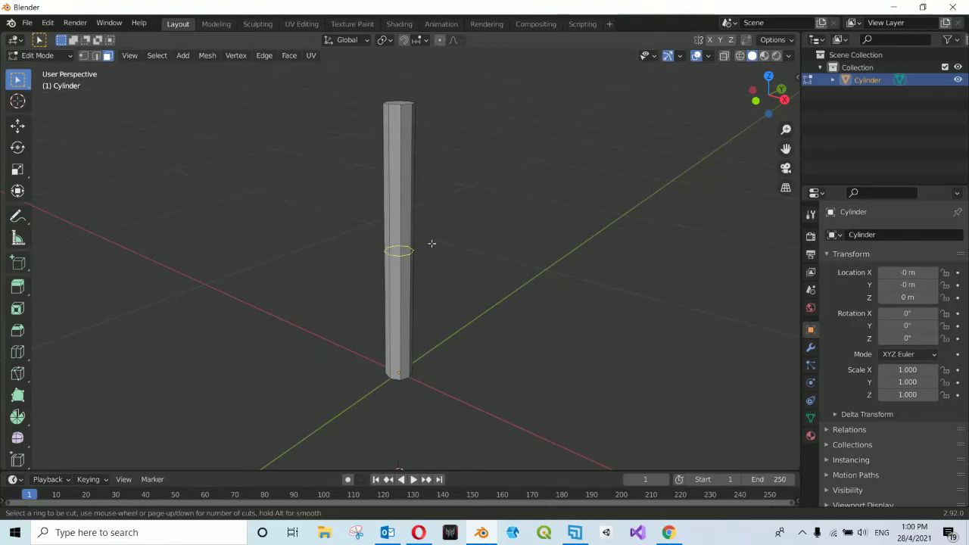
# - Vary the loop cut's number of cuts while previewing it on the upright cylinder
pyautogui.scroll(2, 432, 243)
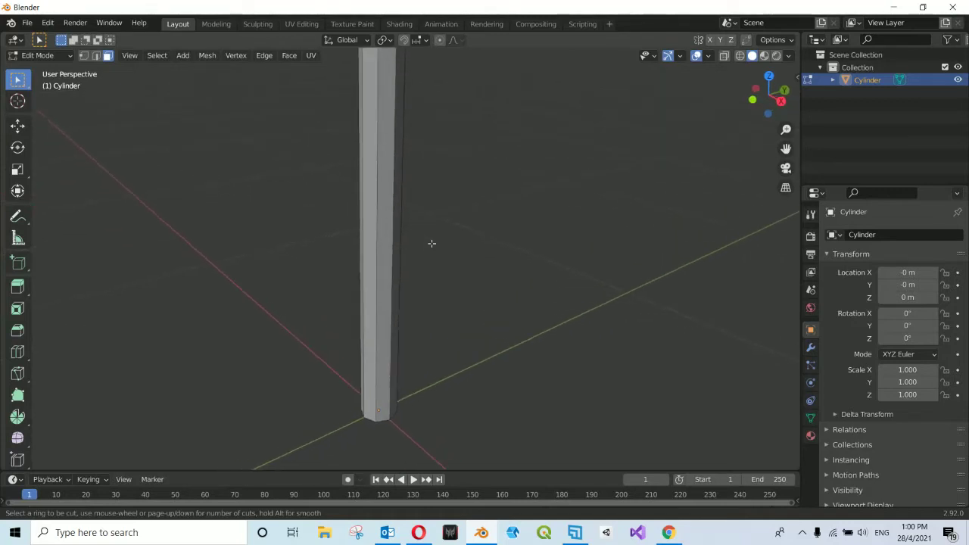
pyautogui.scroll(1, 429, 243)
pyautogui.scroll(-3, 422, 250)
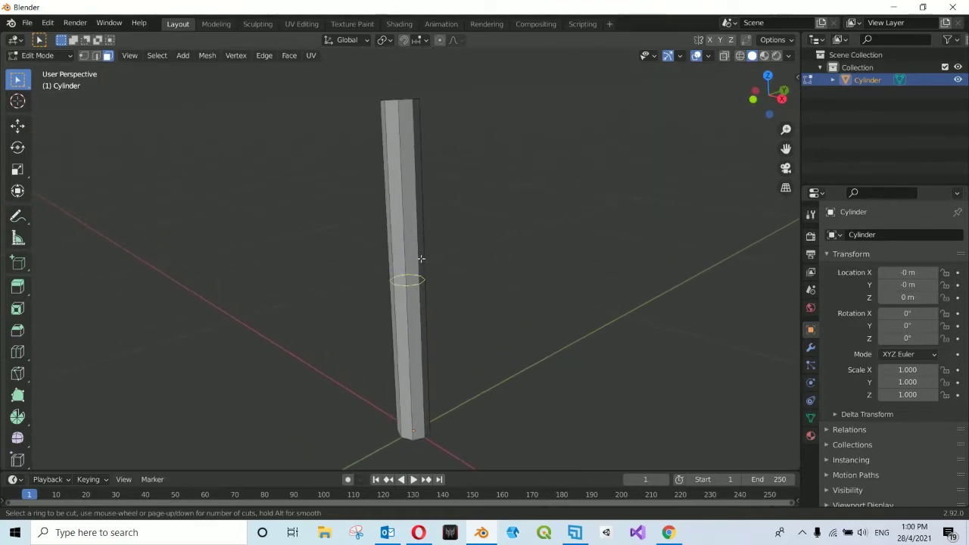
pyautogui.moveTo(414, 273); pyautogui.dragTo(413, 274, button='middle')
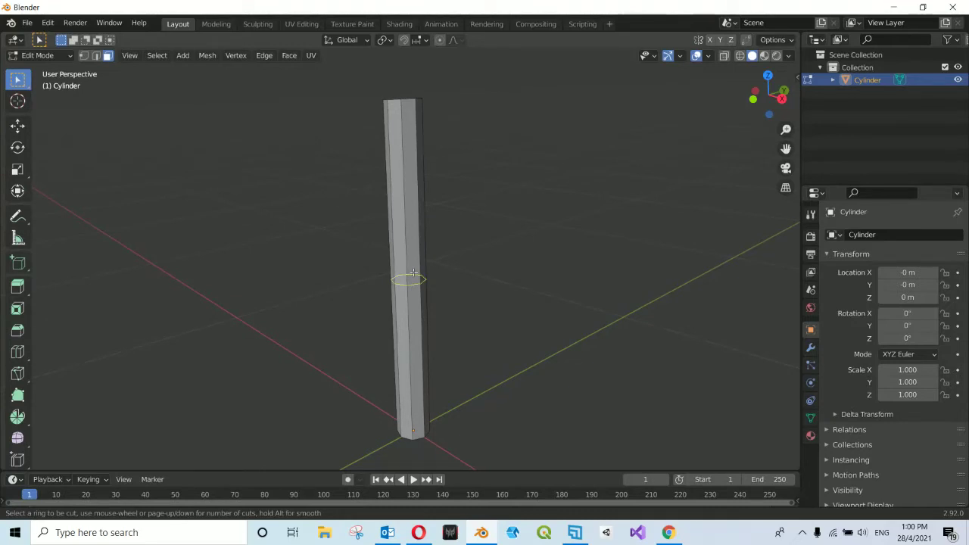
pyautogui.scroll(2, 413, 273)
pyautogui.scroll(1, 413, 273)
pyautogui.scroll(1, 413, 272)
pyautogui.scroll(1, 414, 272)
pyautogui.scroll(2, 413, 273)
pyautogui.scroll(2, 413, 272)
pyautogui.scroll(3, 413, 273)
pyautogui.scroll(2, 413, 272)
pyautogui.scroll(4, 414, 273)
pyautogui.scroll(8, 413, 273)
pyautogui.scroll(10, 413, 273)
pyautogui.scroll(10, 413, 272)
pyautogui.scroll(12, 414, 272)
pyautogui.scroll(4, 413, 273)
pyautogui.scroll(4, 413, 273)
pyautogui.scroll(4, 413, 273)
pyautogui.scroll(5, 413, 273)
pyautogui.scroll(-3, 413, 273)
pyautogui.scroll(-2, 413, 274)
pyautogui.scroll(-3, 413, 274)
pyautogui.scroll(-2, 413, 275)
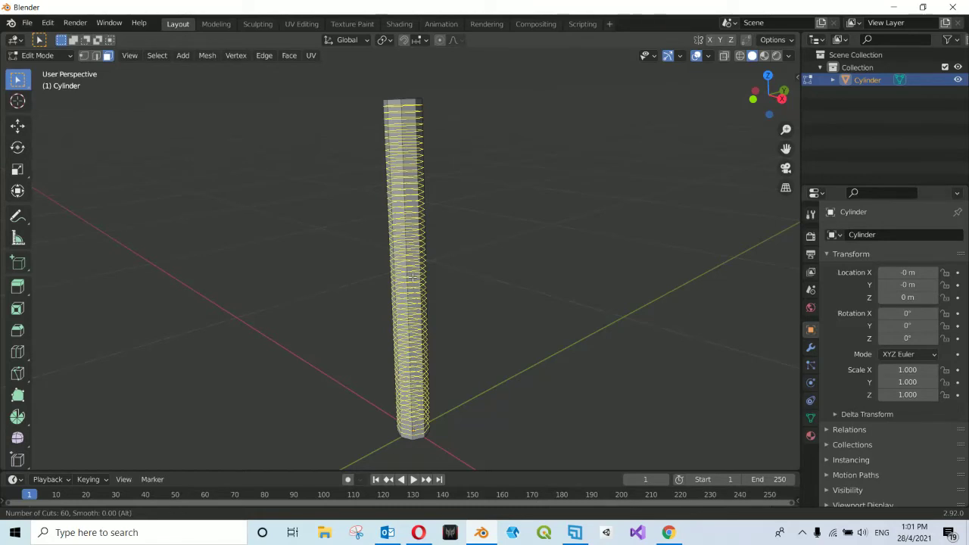
# - Reduce the loop cut to a single loop and slide it down into the cylinder's lower part
pyautogui.scroll(-5, 411, 277)
pyautogui.scroll(-5, 411, 277)
pyautogui.scroll(-5, 411, 277)
pyautogui.scroll(-5, 411, 277)
pyautogui.scroll(-7, 411, 277)
pyautogui.scroll(-7, 411, 277)
pyautogui.scroll(-7, 411, 277)
pyautogui.scroll(-7, 411, 277)
pyautogui.scroll(-5, 411, 277)
pyautogui.scroll(-4, 411, 277)
pyautogui.scroll(-2, 411, 277)
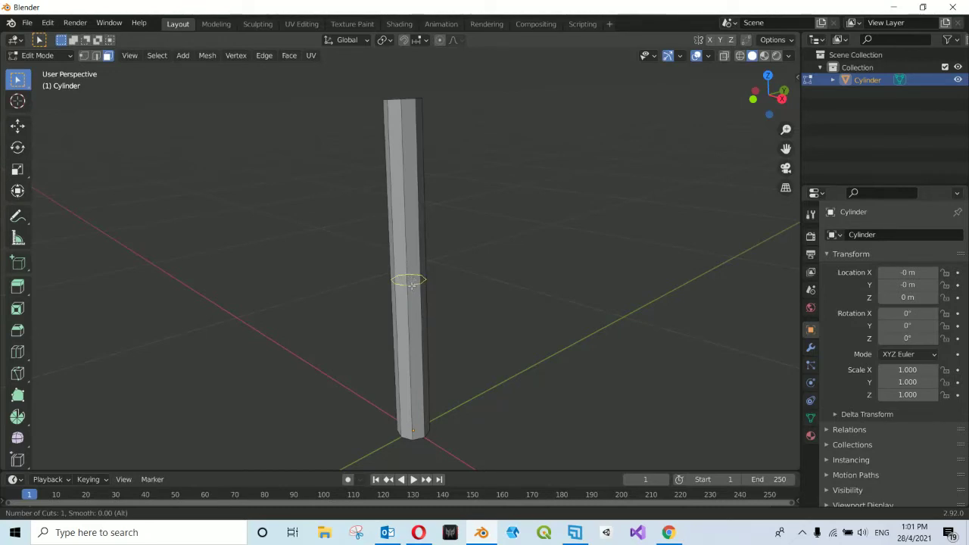
pyautogui.click(411, 283)
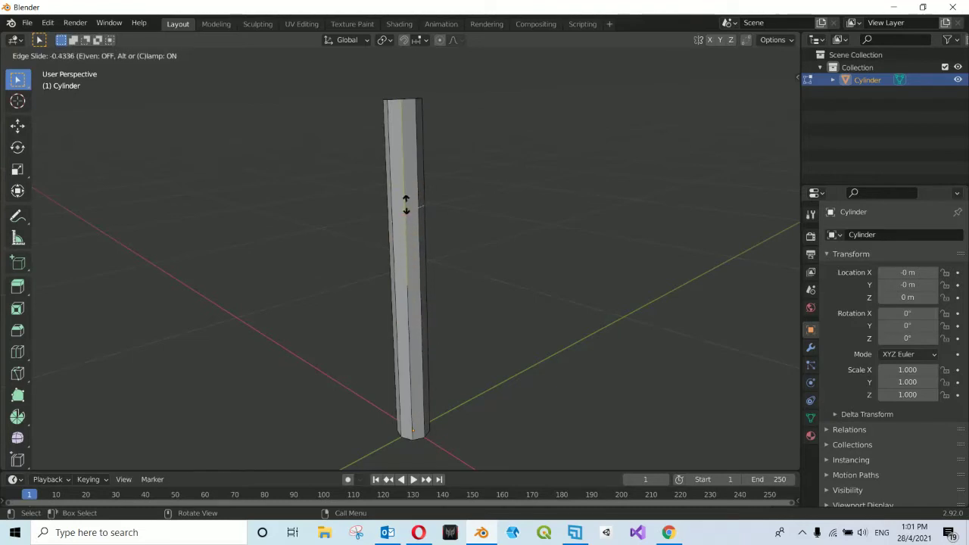
pyautogui.click(419, 343)
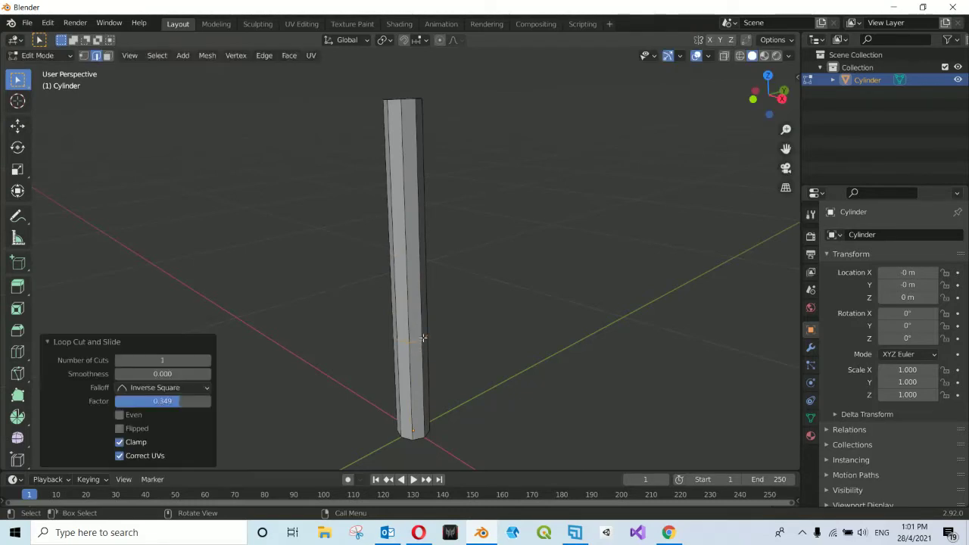
pyautogui.click(664, 532)
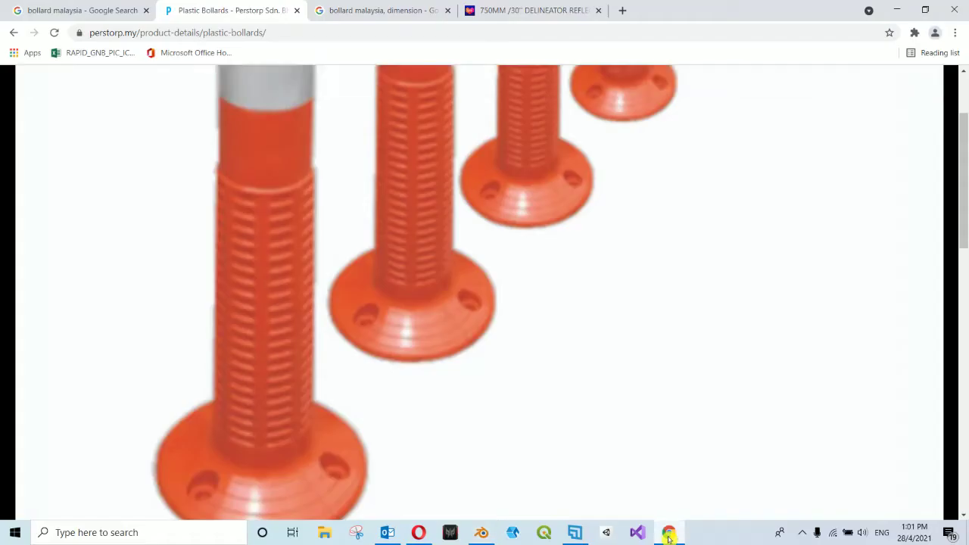
# - Zoom the bollard photo out to the full row, then return to Blender and orbit the pole
pyautogui.scroll(-3, 485, 295)
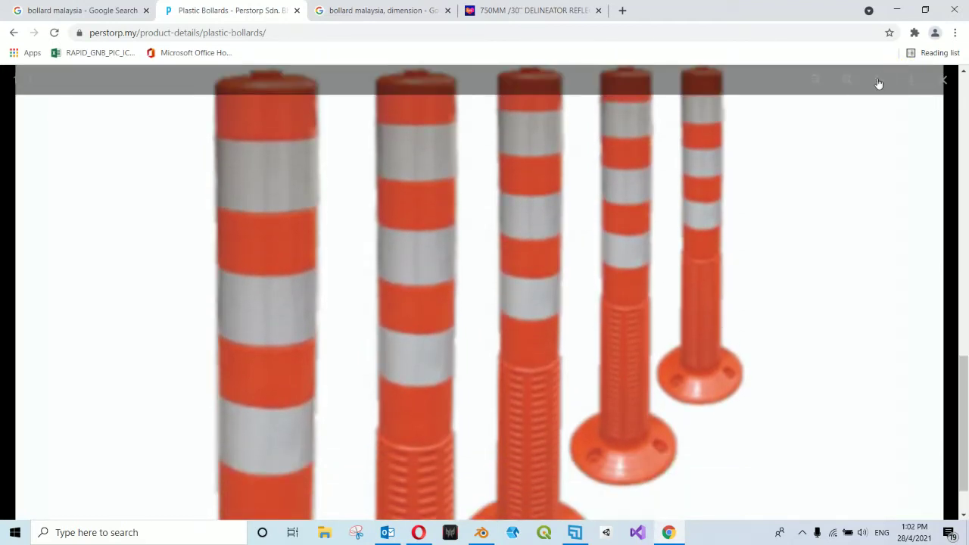
pyautogui.click(816, 80)
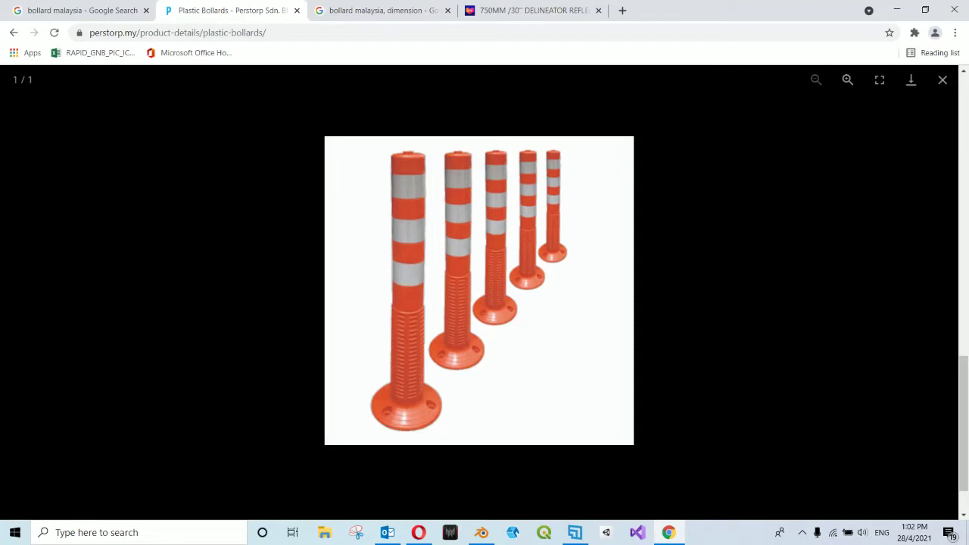
pyautogui.click(482, 532)
pyautogui.moveTo(432, 303); pyautogui.dragTo(435, 338, button='middle')
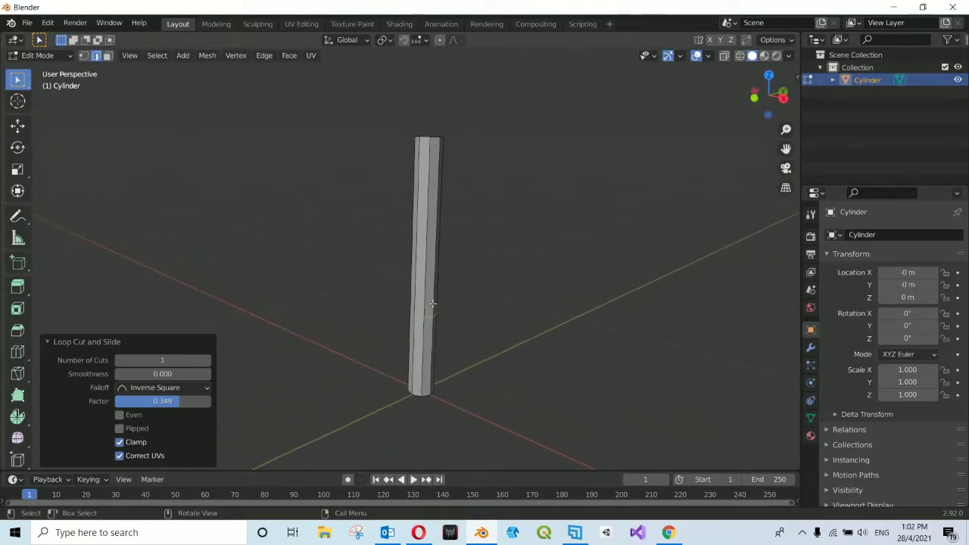
# - Zoom in and orbit until the cylinder stands upright, deselect the edge loop, then switch to Chrome
pyautogui.scroll(1, 435, 338)
pyautogui.scroll(2, 435, 338)
pyautogui.scroll(1, 435, 338)
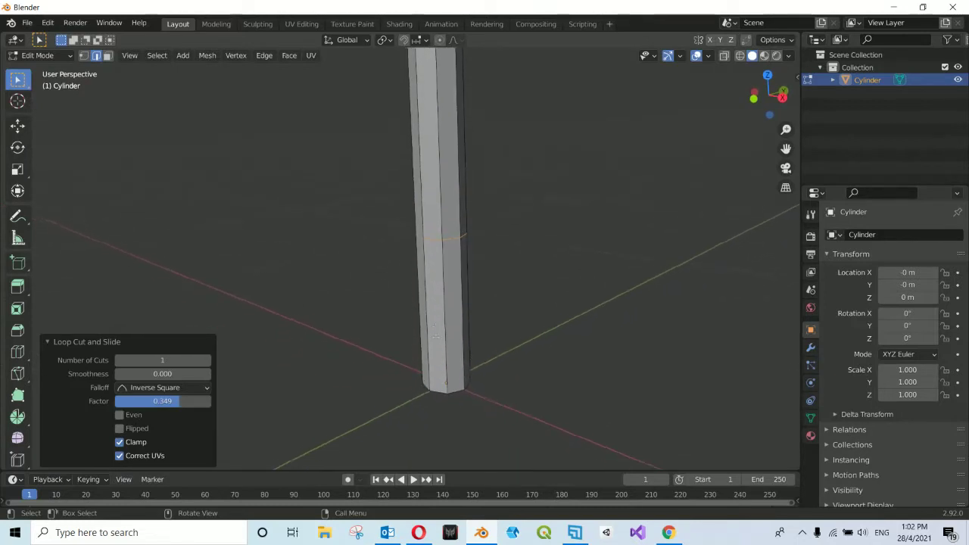
pyautogui.moveTo(435, 338)
pyautogui.mouseDown(button='middle')
pyautogui.moveTo(391, 310)
pyautogui.moveTo(497, 303)
pyautogui.mouseUp(button='middle')
pyautogui.click(392, 310)
pyautogui.scroll(1, 392, 310)
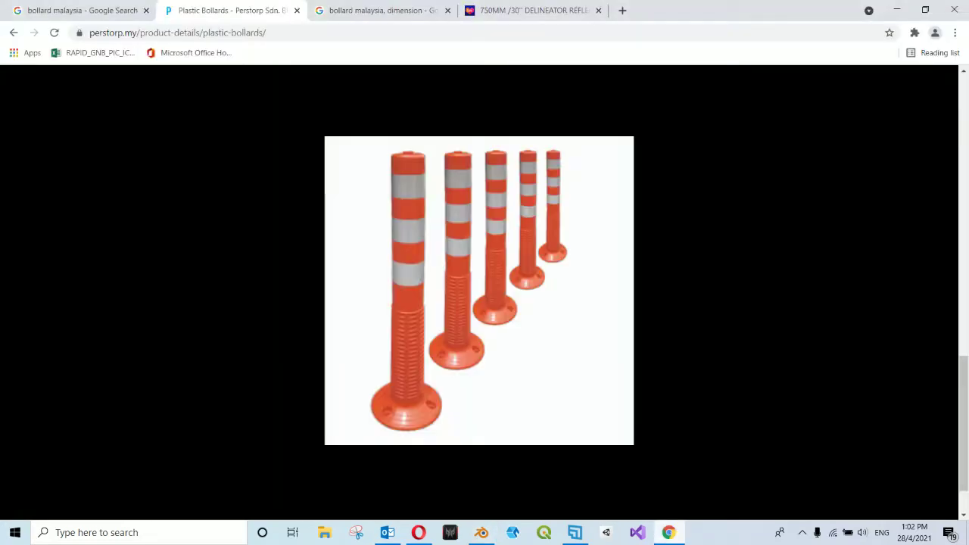
pyautogui.moveTo(668, 533)
pyautogui.click(668, 485)
# - Zoom the bollard photo in twice to study the ribbed sleeve, then return to Blender
pyautogui.click(847, 79)
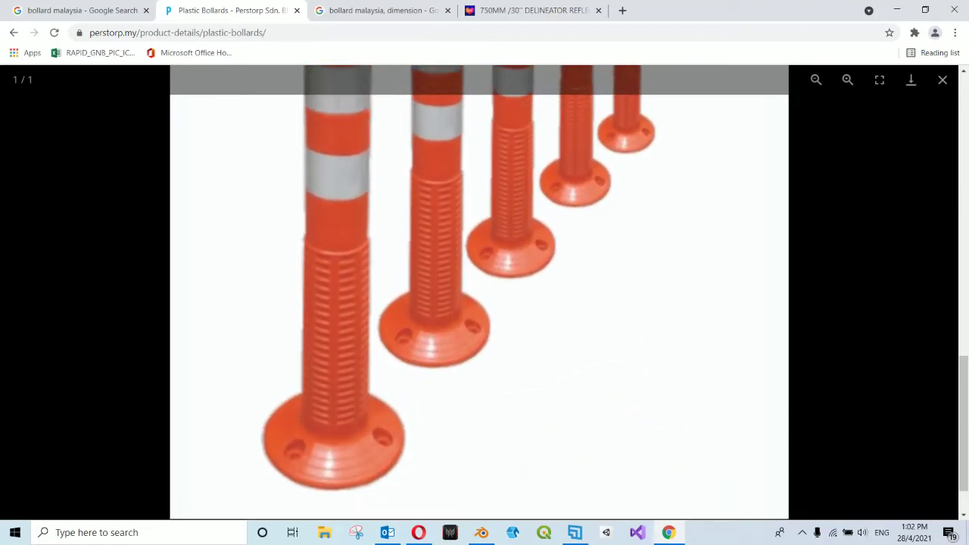
pyautogui.click(849, 81)
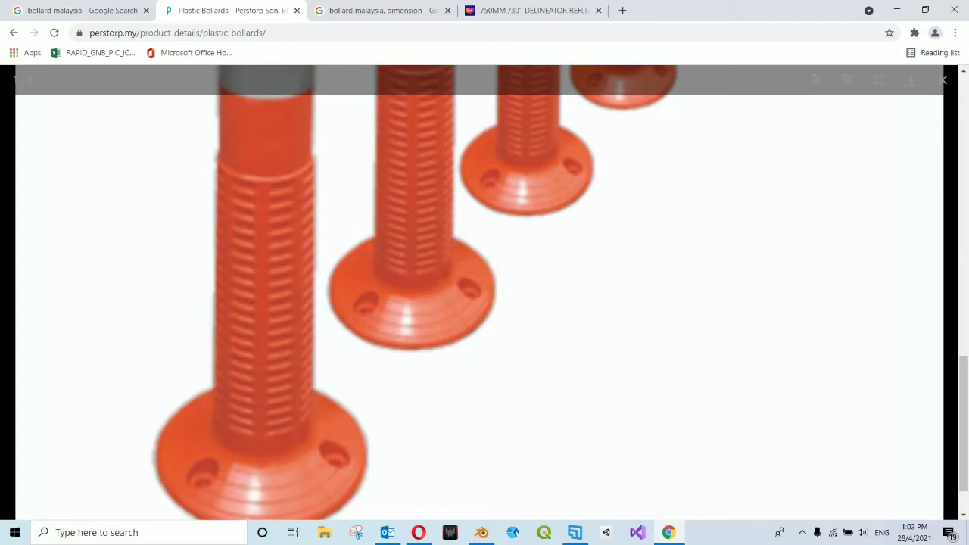
pyautogui.click(481, 532)
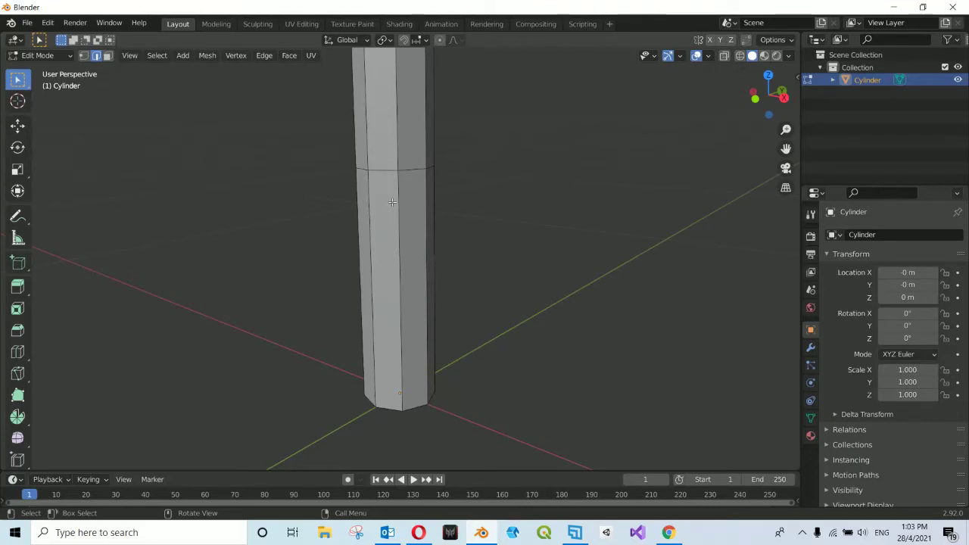
# - Add 21 evenly spaced loop cuts to the pole with Ctrl+R at default spacing
pyautogui.hotkey('ctrl', 'r')
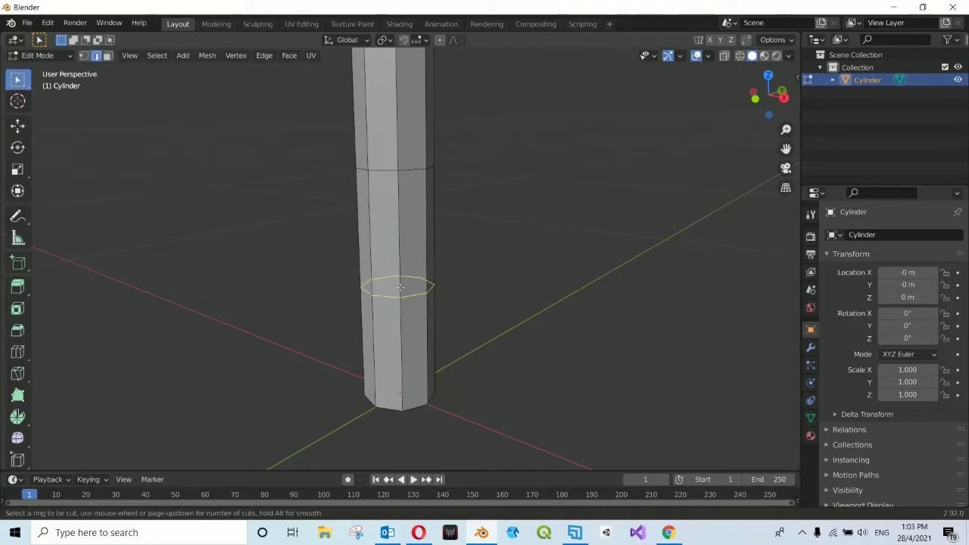
pyautogui.scroll(1, 401, 287)
pyautogui.scroll(1, 400, 286)
pyautogui.scroll(1, 401, 287)
pyautogui.scroll(1, 400, 287)
pyautogui.scroll(1, 400, 287)
pyautogui.scroll(2, 401, 286)
pyautogui.scroll(2, 400, 287)
pyautogui.scroll(2, 400, 287)
pyautogui.scroll(1, 401, 287)
pyautogui.scroll(2, 400, 287)
pyautogui.scroll(3, 401, 287)
pyautogui.scroll(2, 401, 287)
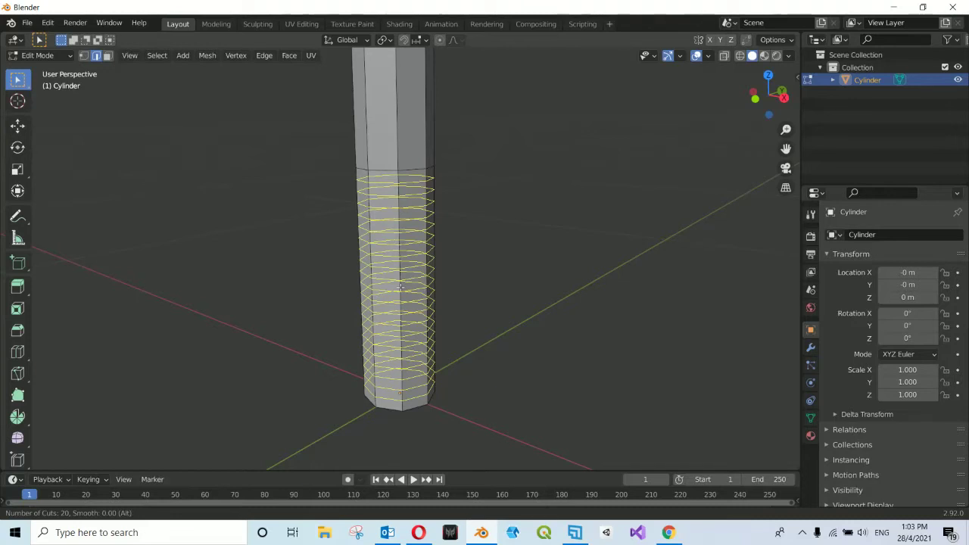
pyautogui.scroll(1, 401, 286)
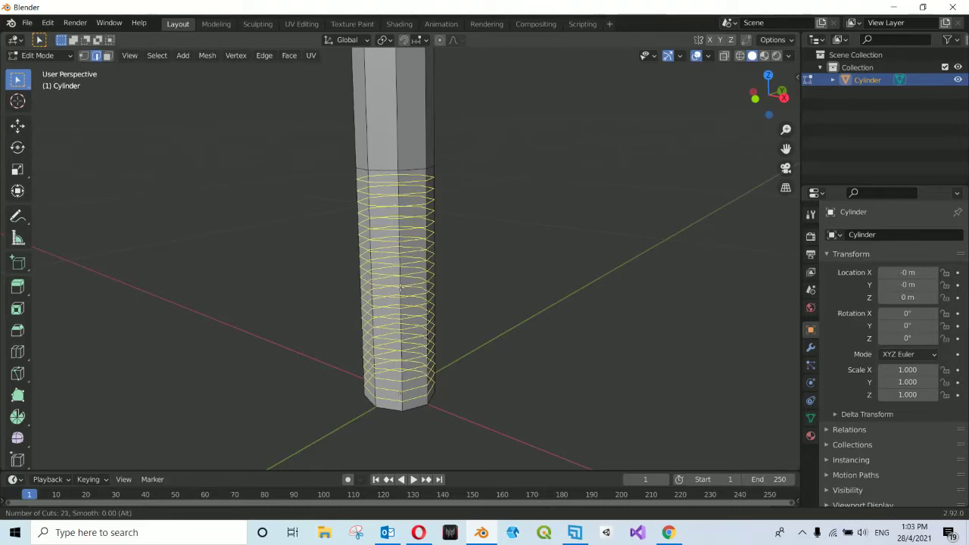
pyautogui.click(400, 287)
pyautogui.rightClick(401, 287)
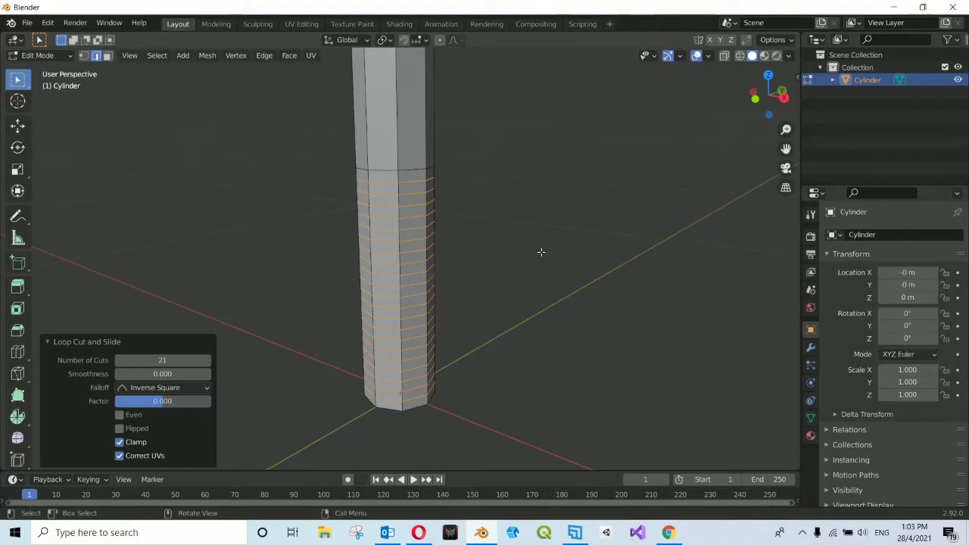
# - Deselect the new edges, orbit around the pole, and switch to the bollard reference page
pyautogui.click(517, 219)
pyautogui.moveTo(517, 219)
pyautogui.mouseDown(button='middle')
pyautogui.moveTo(463, 219)
pyautogui.moveTo(459, 266)
pyautogui.mouseUp(button='middle')
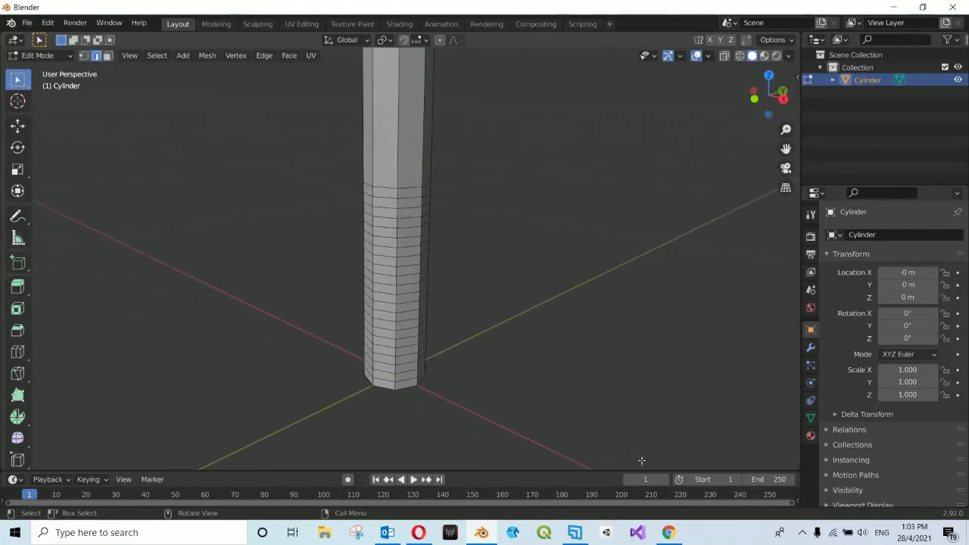
pyautogui.click(668, 533)
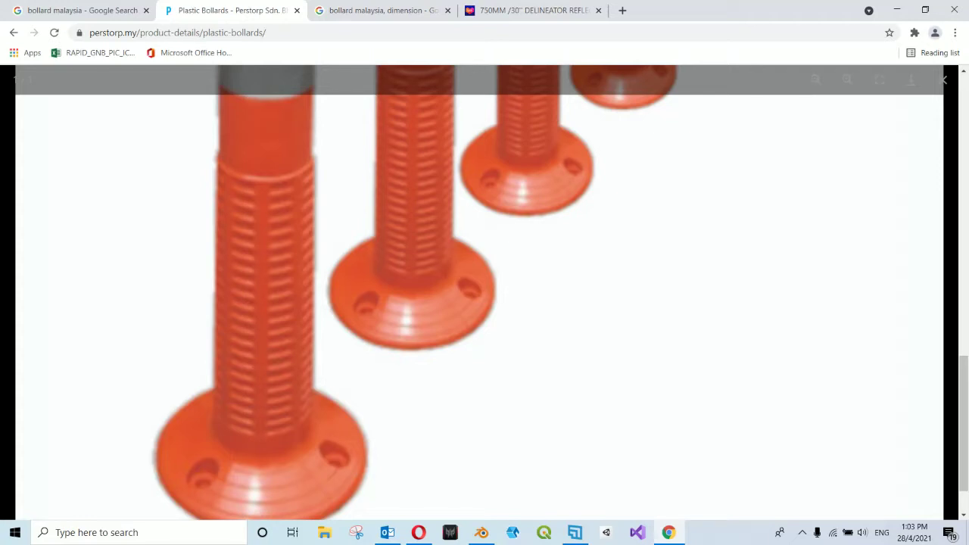
# - Return to Blender and orbit slightly around the densely cut pole
pyautogui.click(481, 533)
pyautogui.moveTo(406, 202)
pyautogui.mouseDown(button='middle')
pyautogui.moveTo(408, 227)
pyautogui.moveTo(401, 215)
pyautogui.mouseUp(button='middle')
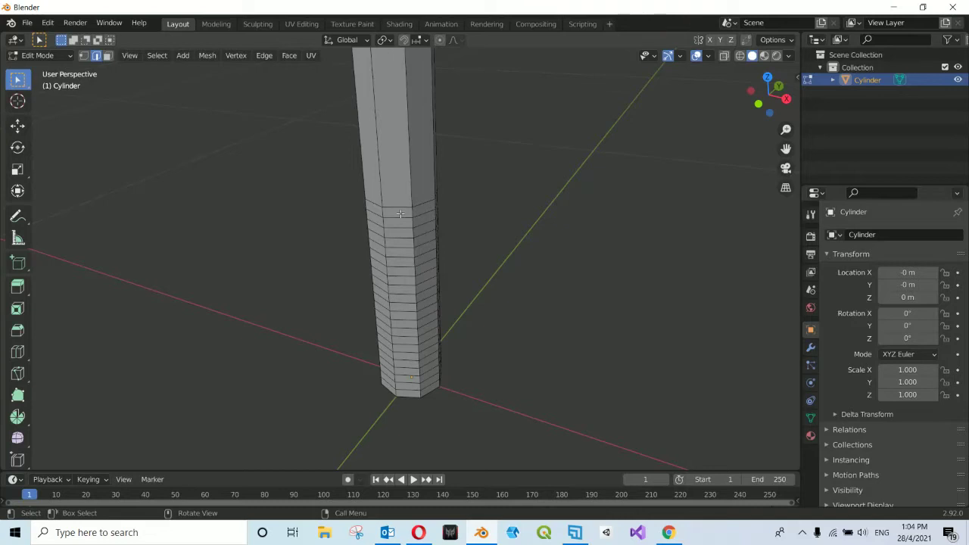
# - Switch to Face select mode and try selecting face rings at mid-pole and the base
pyautogui.click(108, 60)
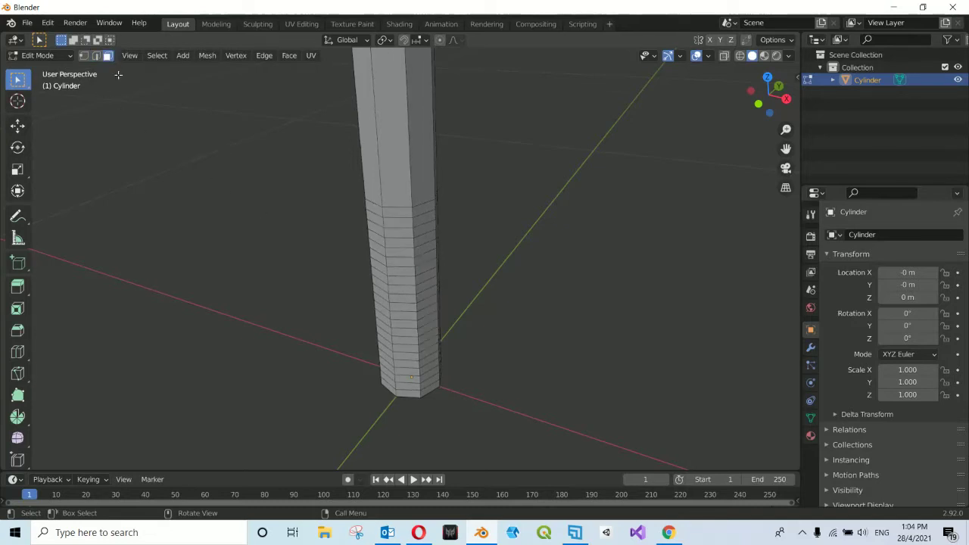
pyautogui.keyDown('alt'); pyautogui.click(408, 213); pyautogui.keyUp('alt')
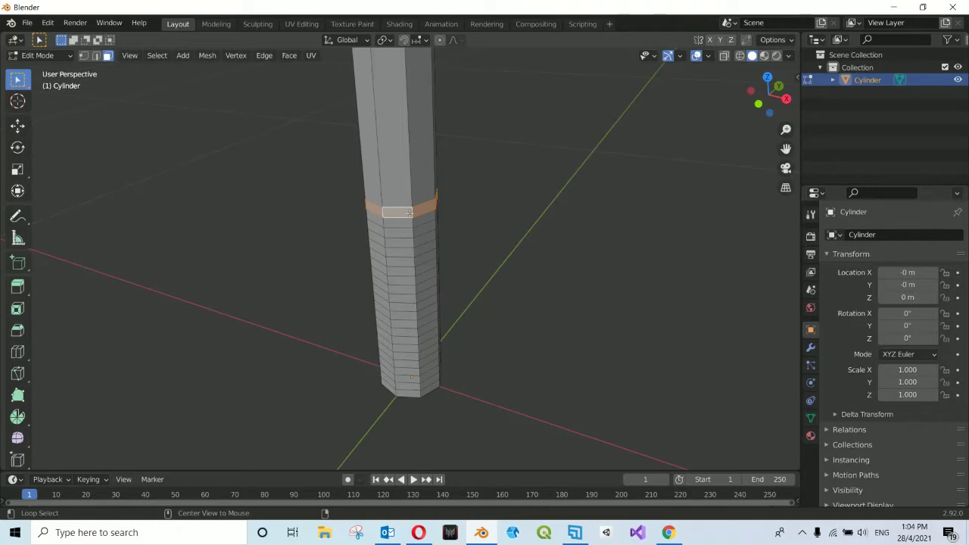
pyautogui.keyDown('alt'); pyautogui.click(417, 390); pyautogui.keyUp('alt')
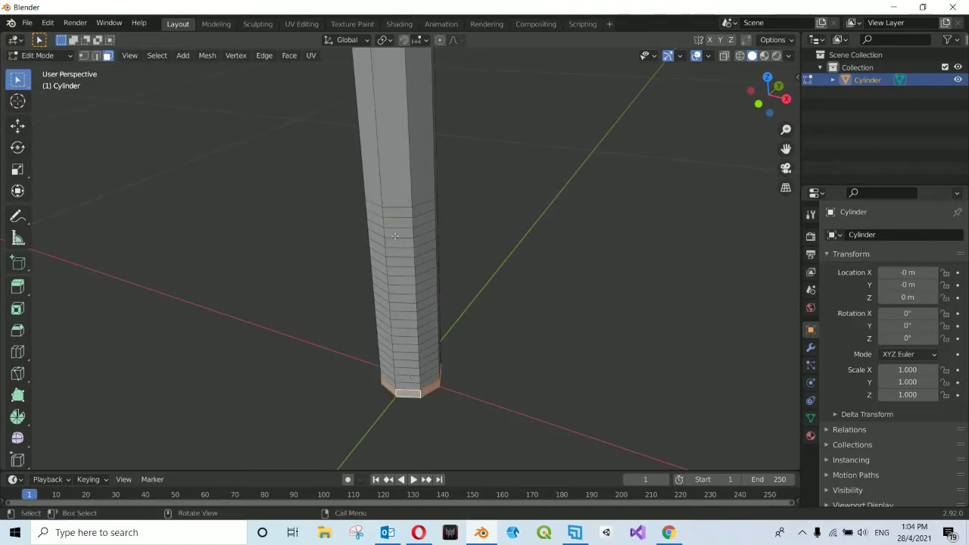
pyautogui.keyDown('alt'); pyautogui.click(408, 212); pyautogui.keyUp('alt')
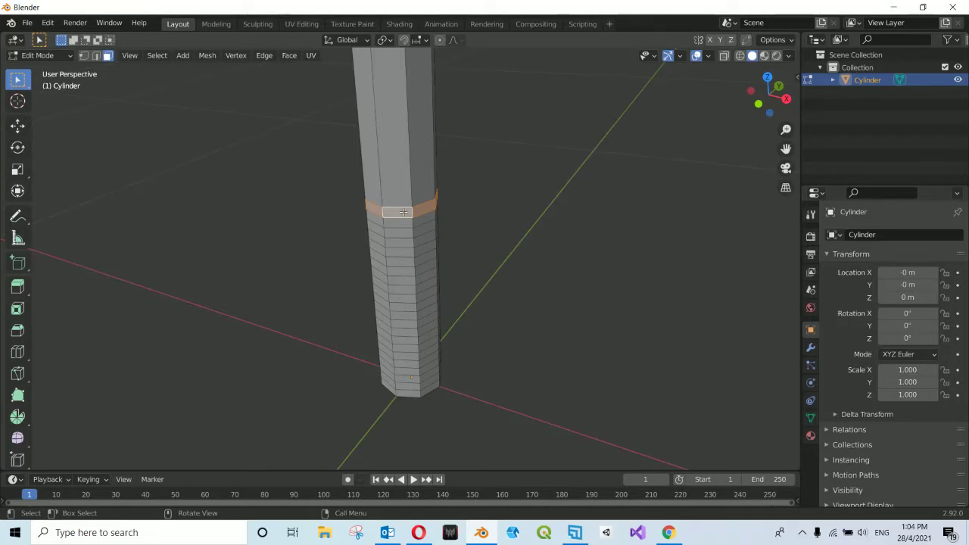
# - Select the base face ring, grow it up by one ring, then clear the selection
pyautogui.keyDown('alt'); pyautogui.click(415, 393); pyautogui.keyUp('alt')
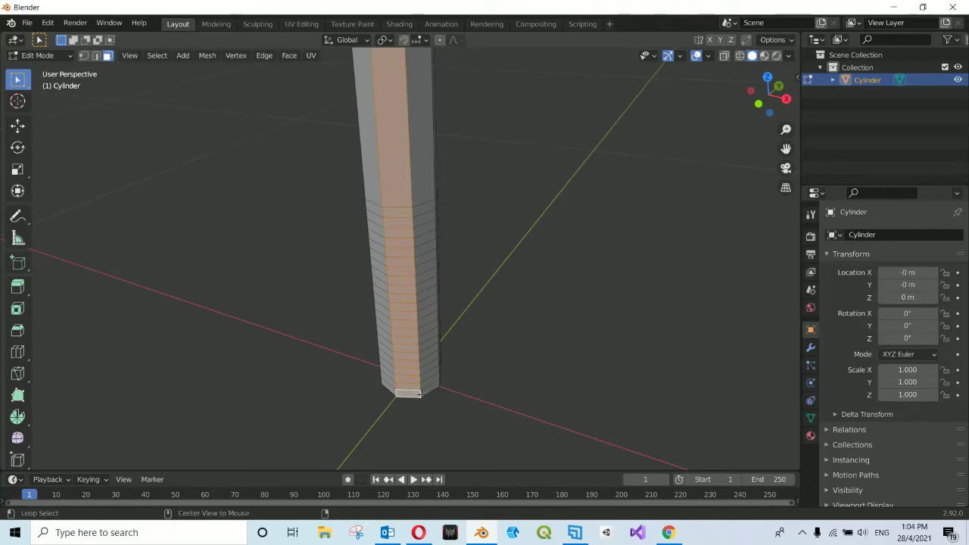
pyautogui.keyDown('alt'); pyautogui.click(420, 392); pyautogui.keyUp('alt')
pyautogui.press('ctrl+KP_Add')
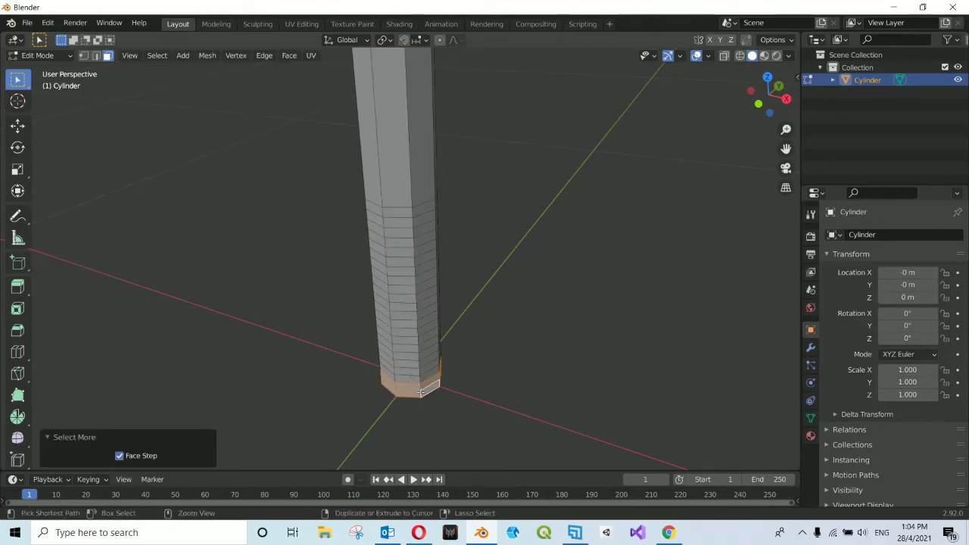
pyautogui.hotkey('alt', 'a')
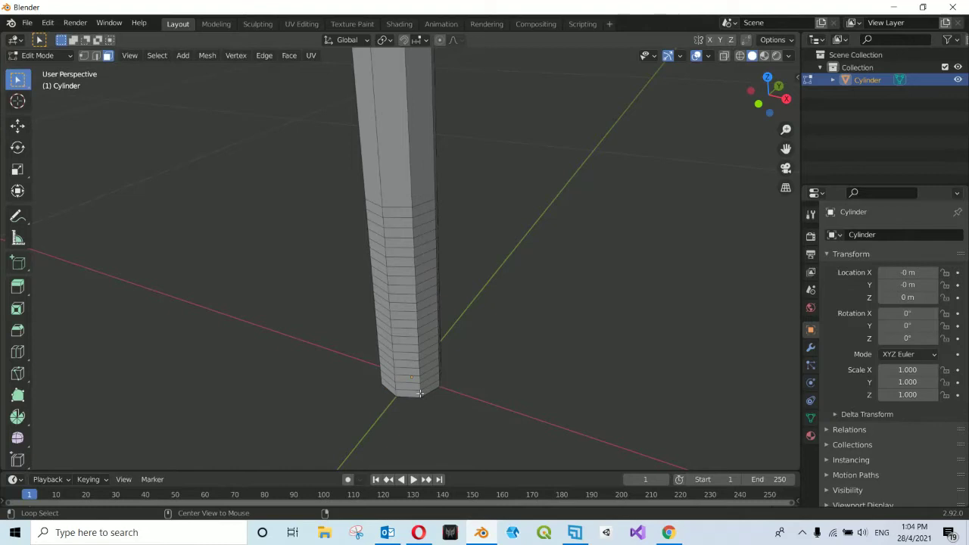
pyautogui.scroll(2, 419, 391)
pyautogui.scroll(2, 421, 391)
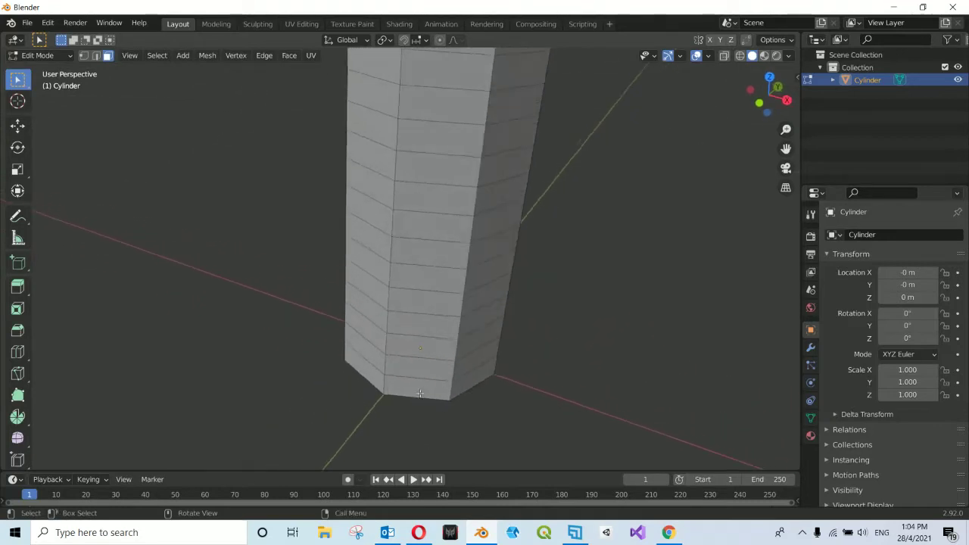
# - Alt-select the face ring around the pole base, then orbit in for a closer look
pyautogui.scroll(2, 425, 392)
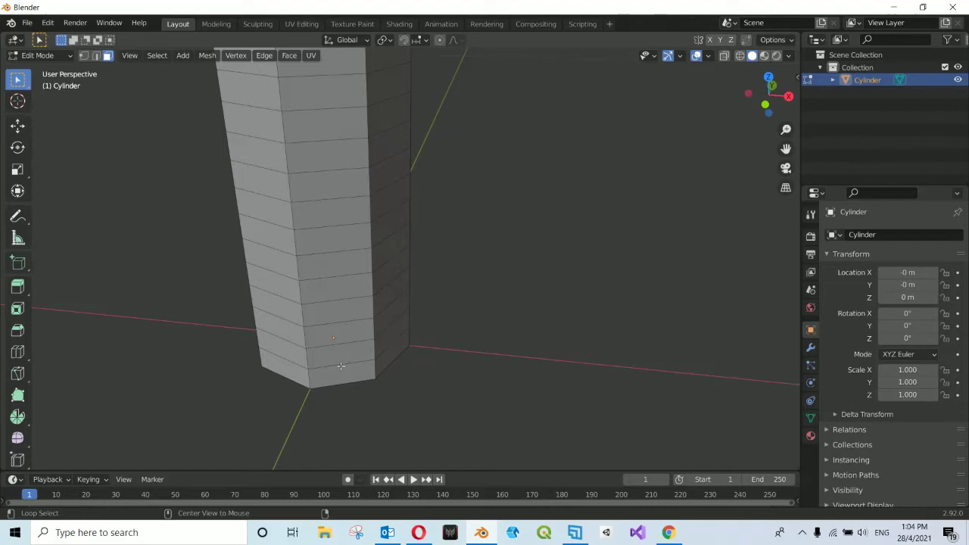
pyautogui.keyDown('alt'); pyautogui.click(341, 366); pyautogui.keyUp('alt')
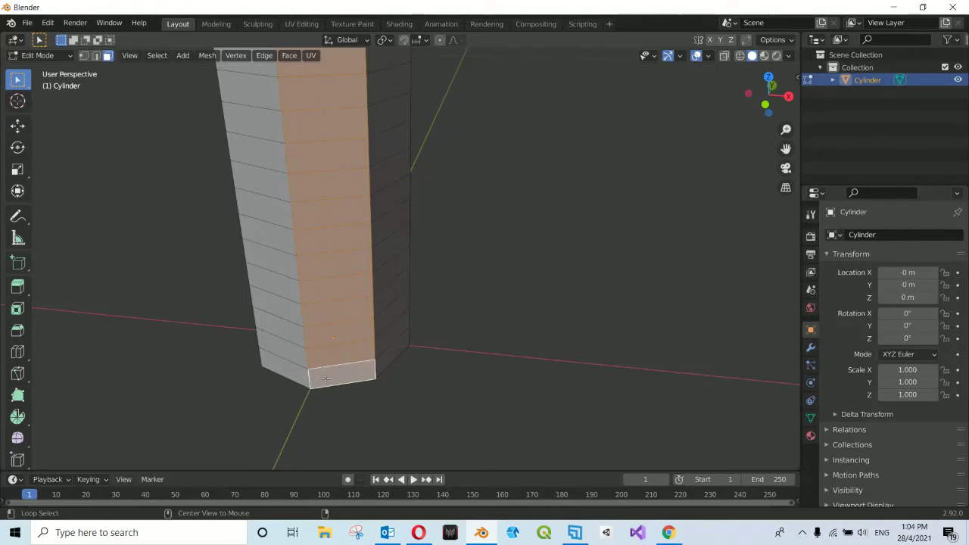
pyautogui.keyDown('alt'); pyautogui.click(311, 378); pyautogui.keyUp('alt')
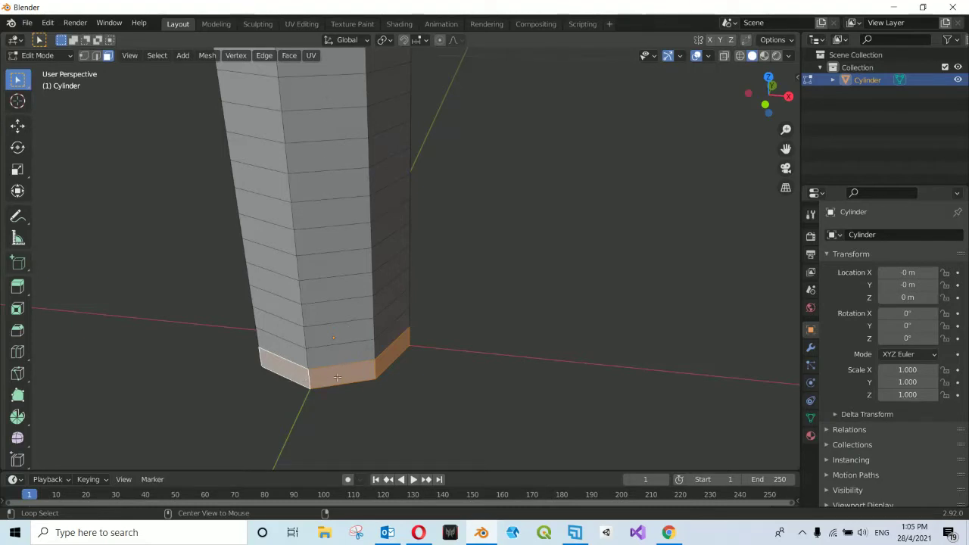
pyautogui.moveTo(375, 373); pyautogui.dragTo(373, 356, button='middle')
pyautogui.moveTo(373, 356)
pyautogui.mouseDown(button='middle')
pyautogui.moveTo(409, 344)
pyautogui.moveTo(358, 148)
pyautogui.mouseUp(button='middle')
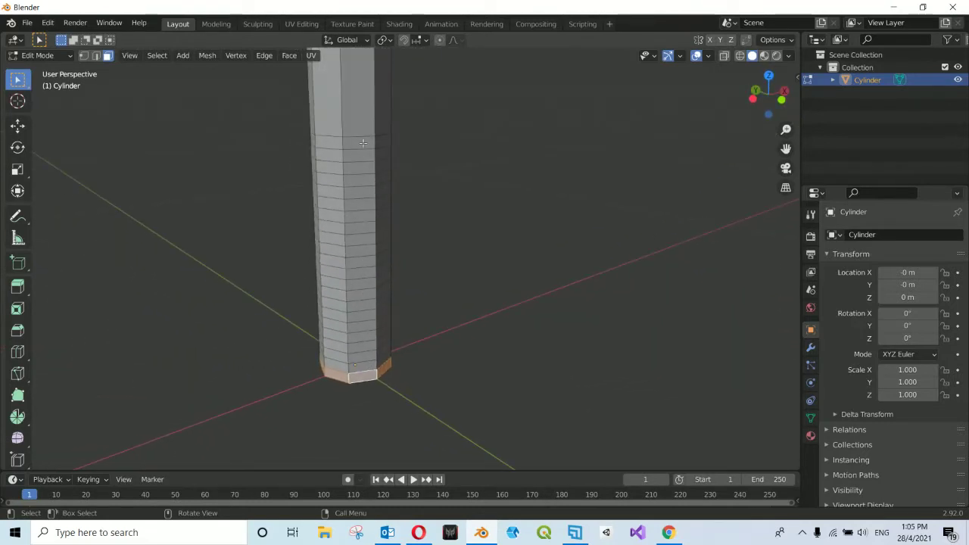
pyautogui.moveTo(359, 142); pyautogui.dragTo(357, 144, button='middle')
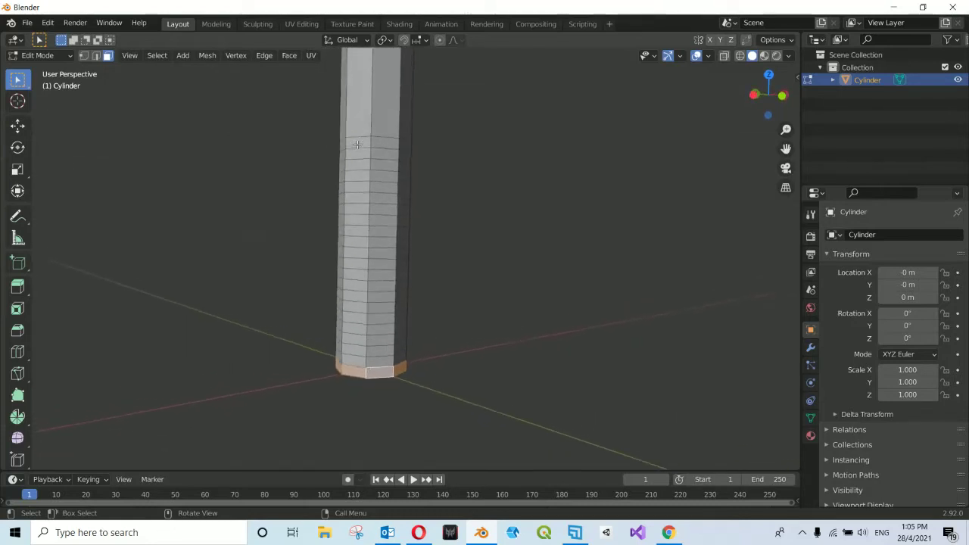
pyautogui.moveTo(358, 143)
pyautogui.mouseDown(button='middle')
pyautogui.moveTo(383, 389)
pyautogui.moveTo(373, 308)
pyautogui.moveTo(424, 275)
pyautogui.mouseUp(button='middle')
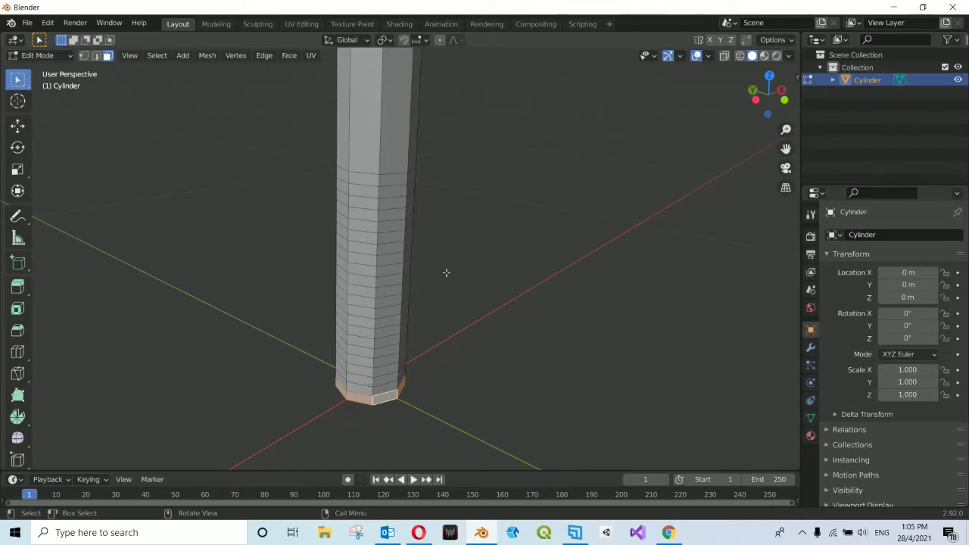
pyautogui.press('ctrl')
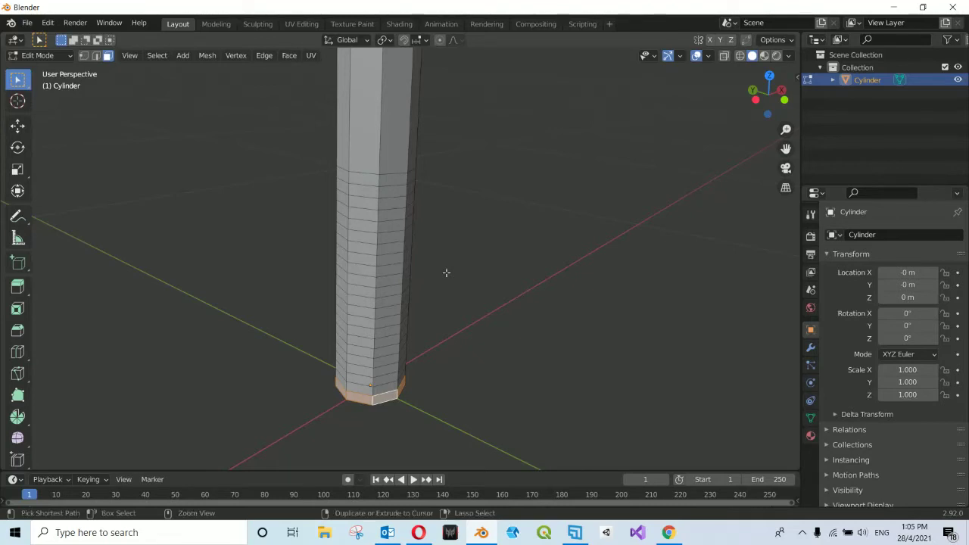
pyautogui.press('ctrl+KP_Add')
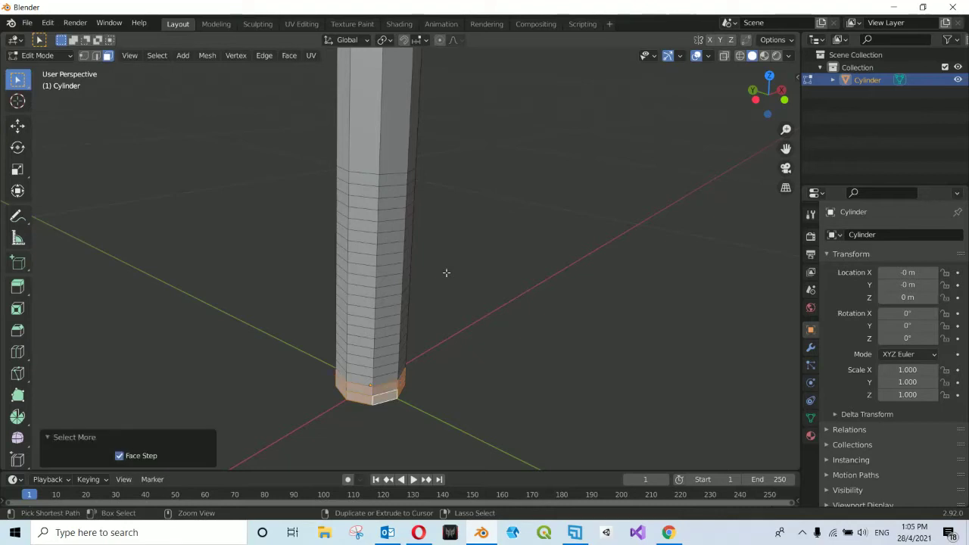
pyautogui.press('ctrl+KP_Add')
pyautogui.press('ctrl+KP_Add')
pyautogui.press('ctrl+KP_Add')
pyautogui.press('ctrl+KP_Add')
pyautogui.press('ctrl+KP_Add')
pyautogui.press('ctrl+KP_Add')
pyautogui.press('ctrl+KP_Add')
pyautogui.press('ctrl+KP_Add')
pyautogui.press('ctrl+KP_Add')
pyautogui.press('ctrl+KP_Add')
pyautogui.press('ctrl+KP_Add')
pyautogui.press('ctrl+KP_Add')
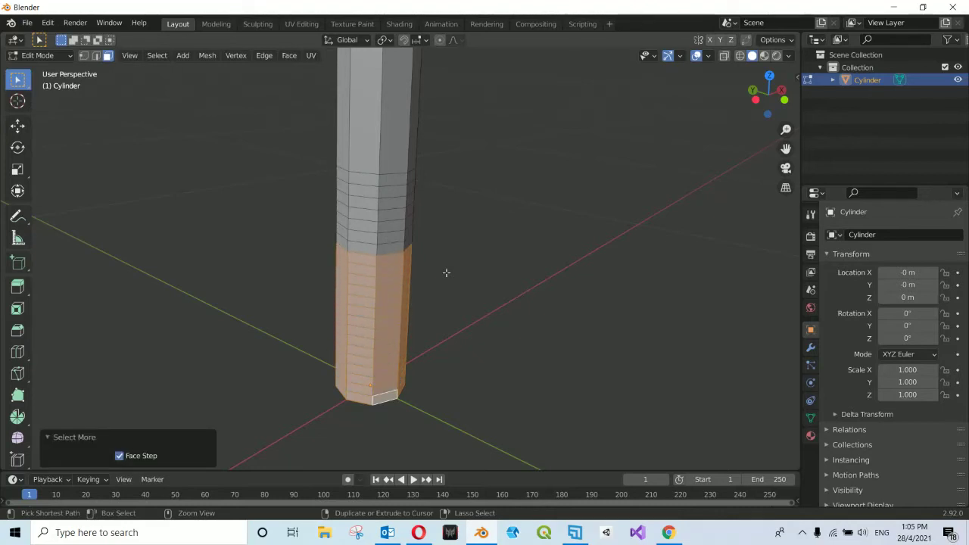
pyautogui.press('ctrl+KP_Add')
pyautogui.press('ctrl+KP_Add')
pyautogui.press('ctrl+KP_Add')
pyautogui.press('ctrl+KP_Add')
pyautogui.press('ctrl+KP_Add')
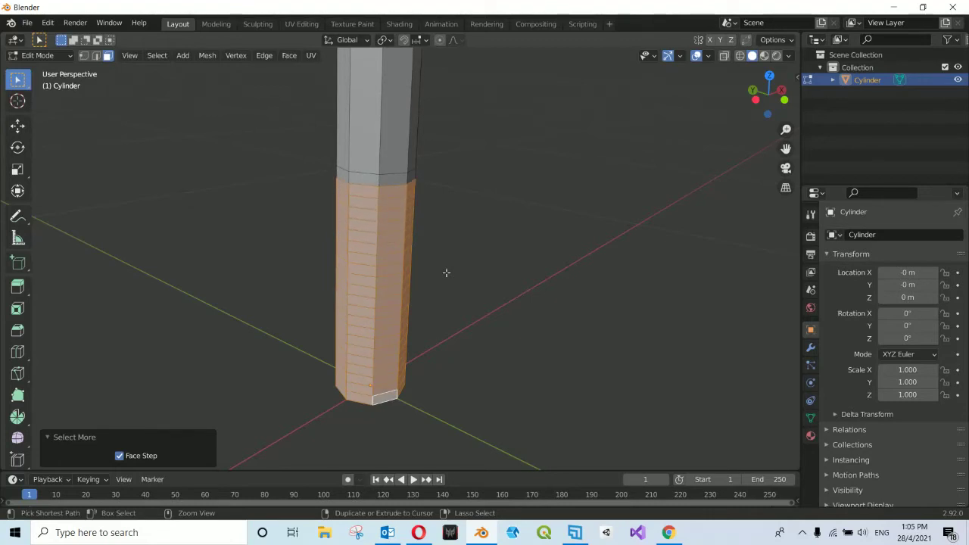
pyautogui.press('ctrl+KP_Add')
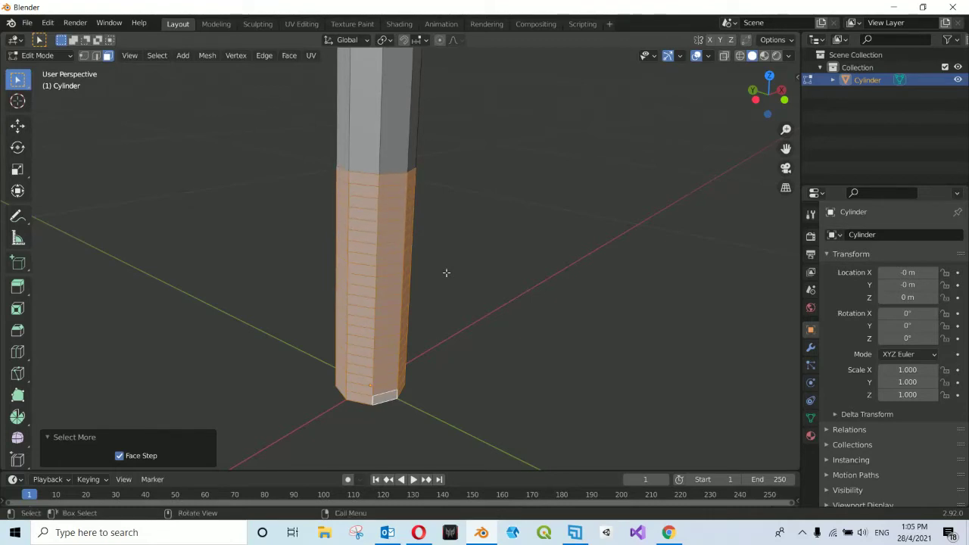
pyautogui.moveTo(446, 273); pyautogui.dragTo(418, 303, button='middle')
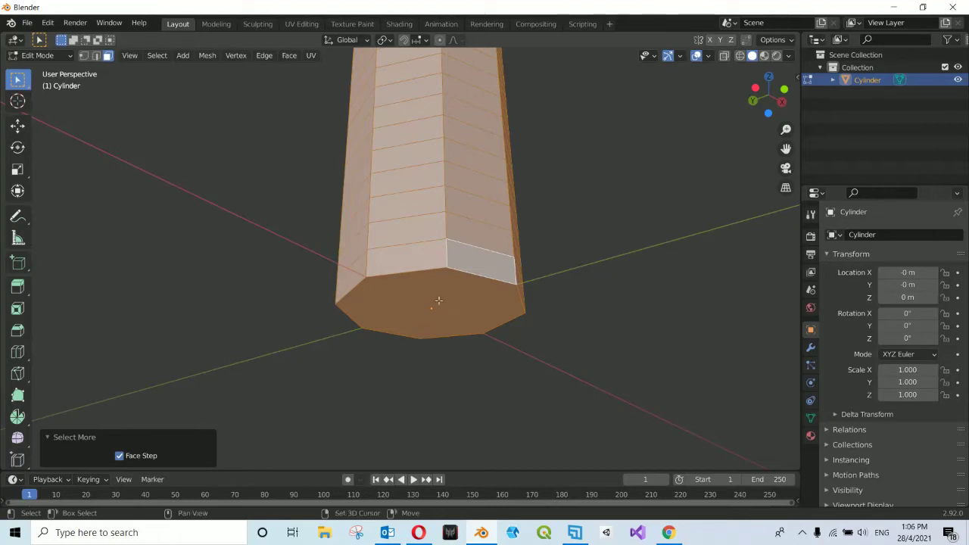
pyautogui.keyDown('shift'); pyautogui.click(442, 305); pyautogui.keyUp('shift')
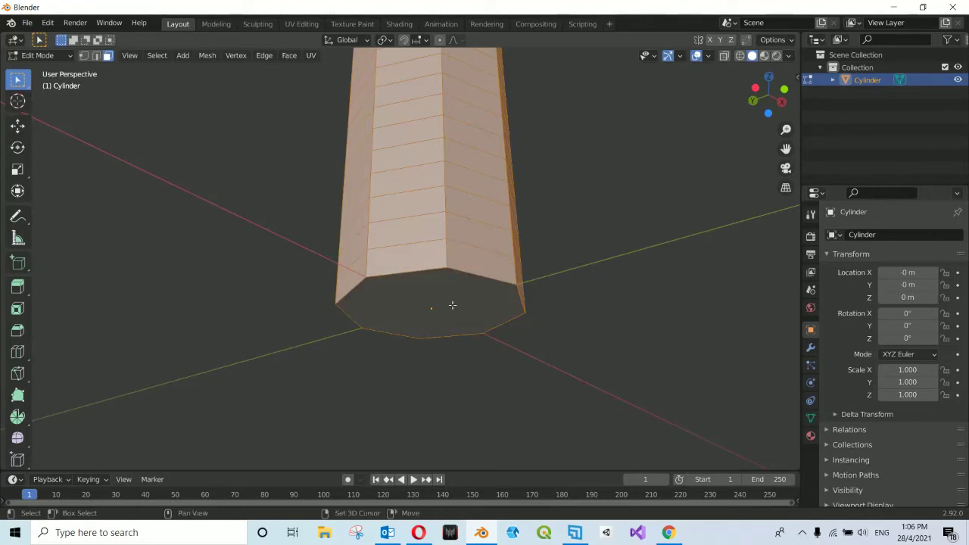
pyautogui.moveTo(449, 305); pyautogui.dragTo(447, 354, button='middle')
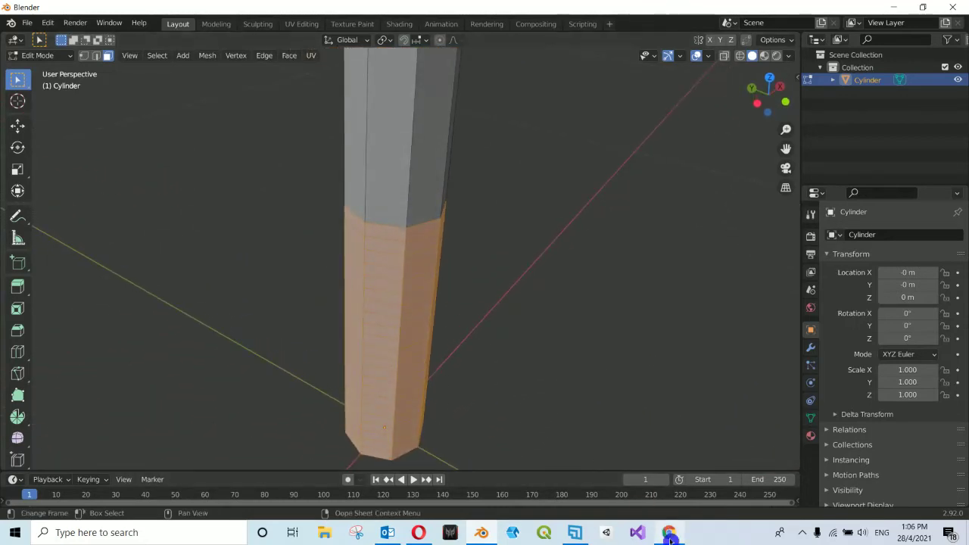
pyautogui.click(669, 532)
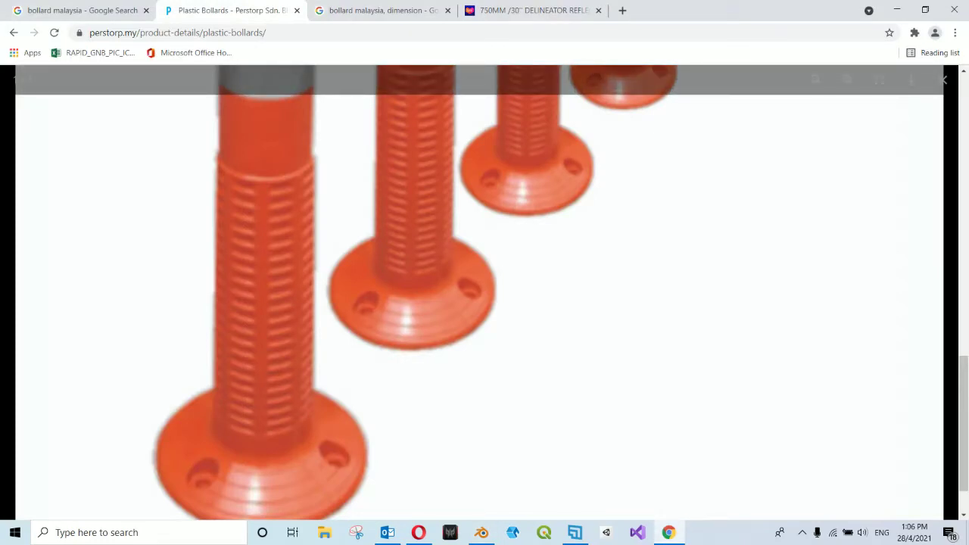
pyautogui.click(481, 532)
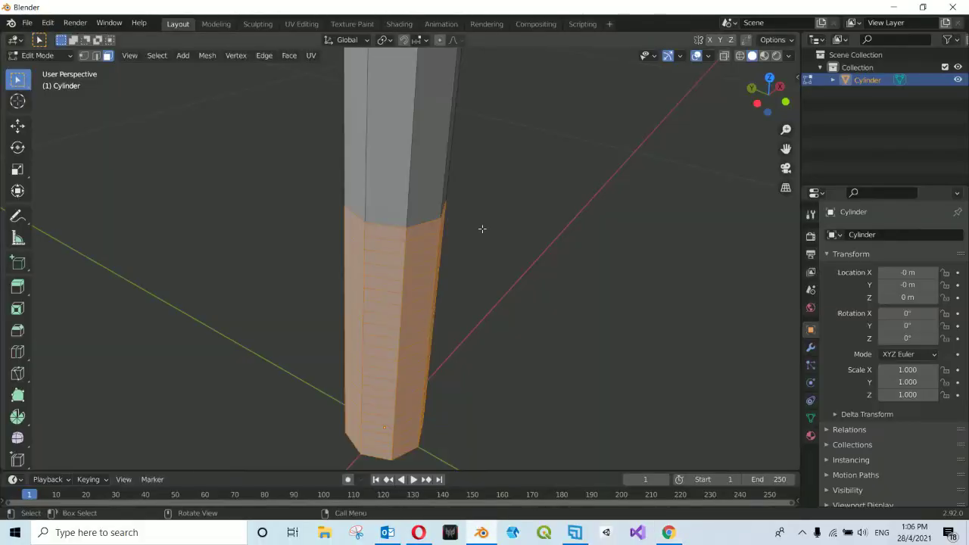
# - Orbit to a new angle on the pole and open the Face Context Menu
pyautogui.moveTo(480, 225)
pyautogui.mouseDown(button='middle')
pyautogui.moveTo(457, 248)
pyautogui.moveTo(453, 228)
pyautogui.mouseUp(button='middle')
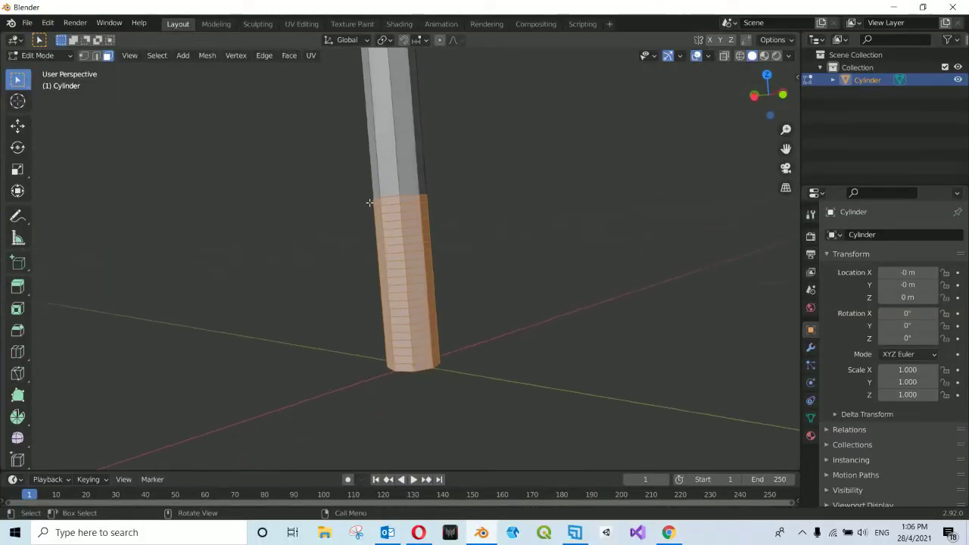
pyautogui.moveTo(447, 180)
pyautogui.mouseDown(button='middle')
pyautogui.moveTo(429, 240)
pyautogui.moveTo(484, 210)
pyautogui.mouseUp(button='middle')
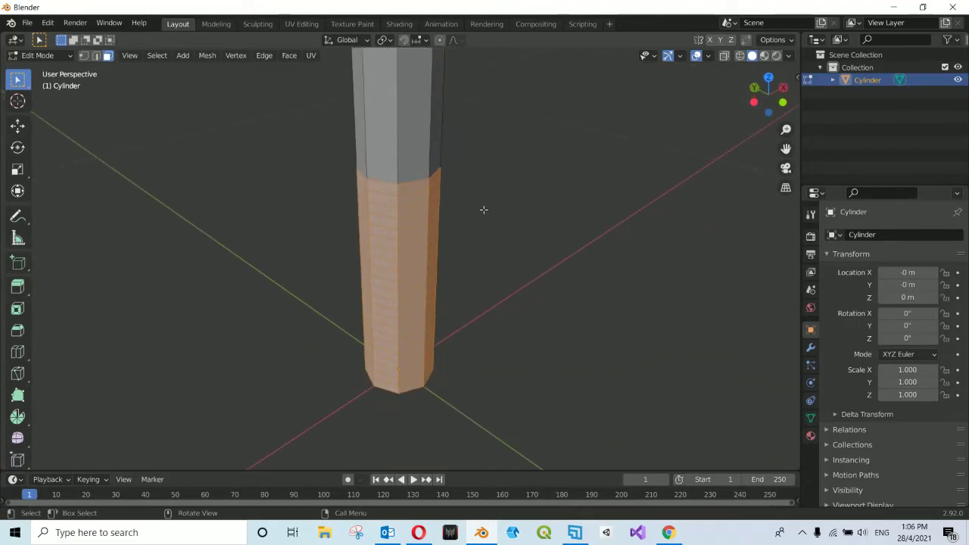
pyautogui.rightClick(502, 160)
pyautogui.rightClick(503, 145)
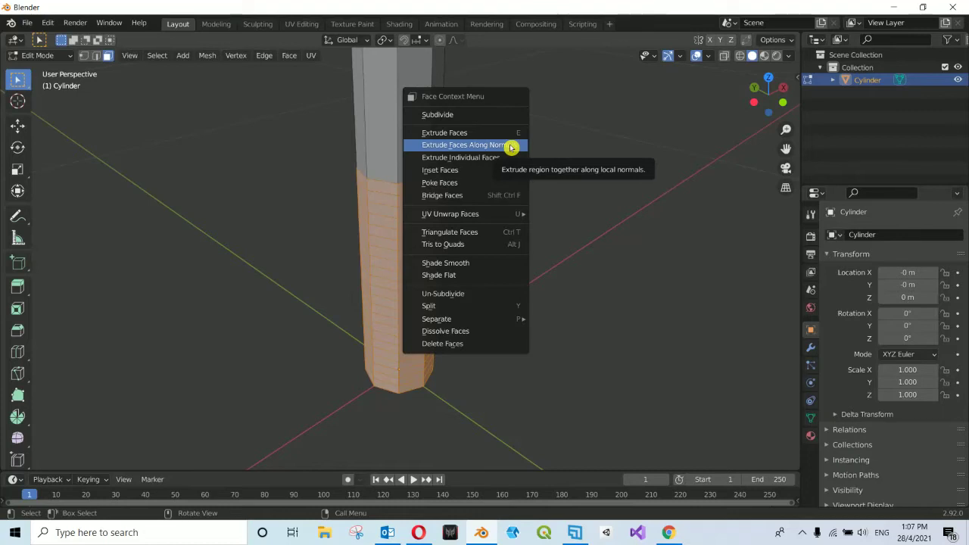
# - Extrude the lower faces along their normals with a 0.005 m offset
pyautogui.click(512, 145)
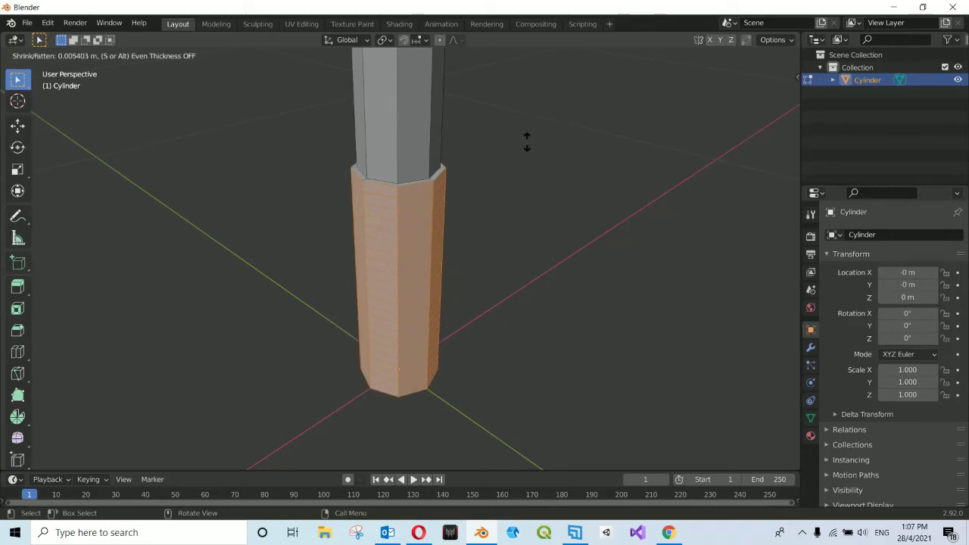
pyautogui.click(526, 141)
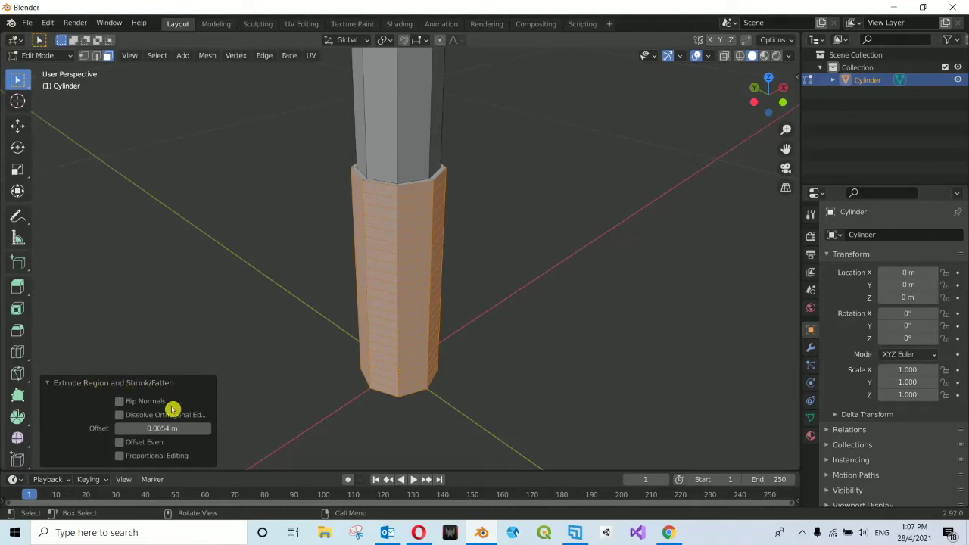
pyautogui.click(163, 428)
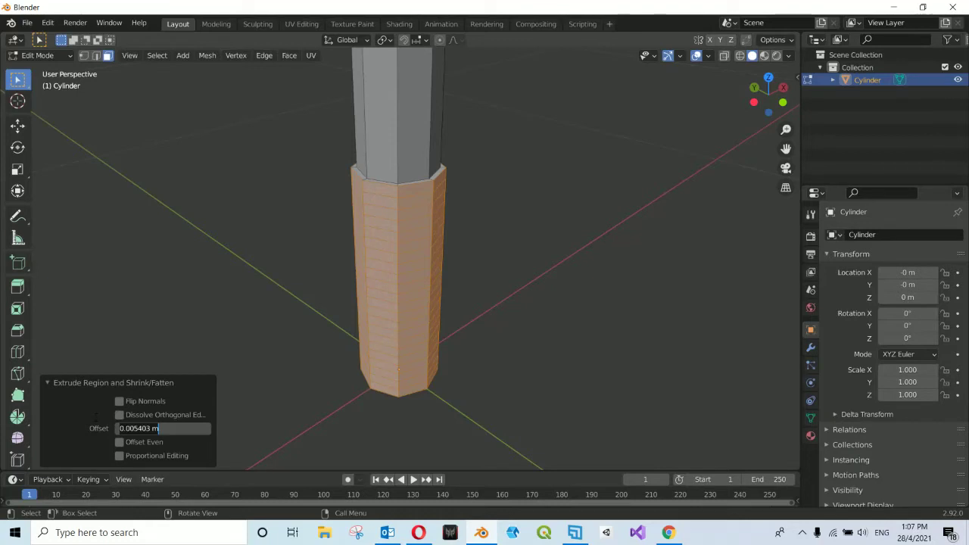
pyautogui.write('0.0')
pyautogui.click(97, 421)
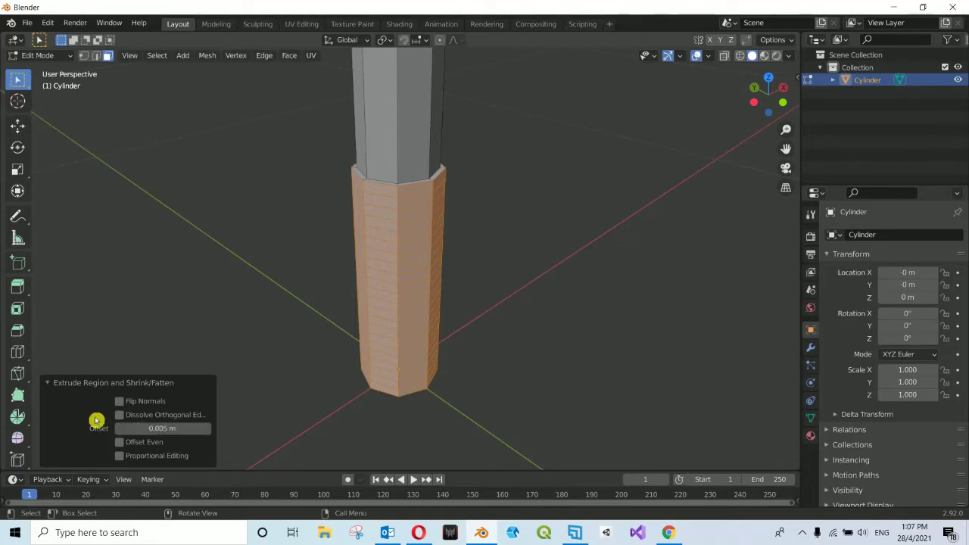
# - Zoom and orbit around the new sleeve's top edge, then clear the face selection
pyautogui.moveTo(424, 199); pyautogui.dragTo(429, 196, button='middle')
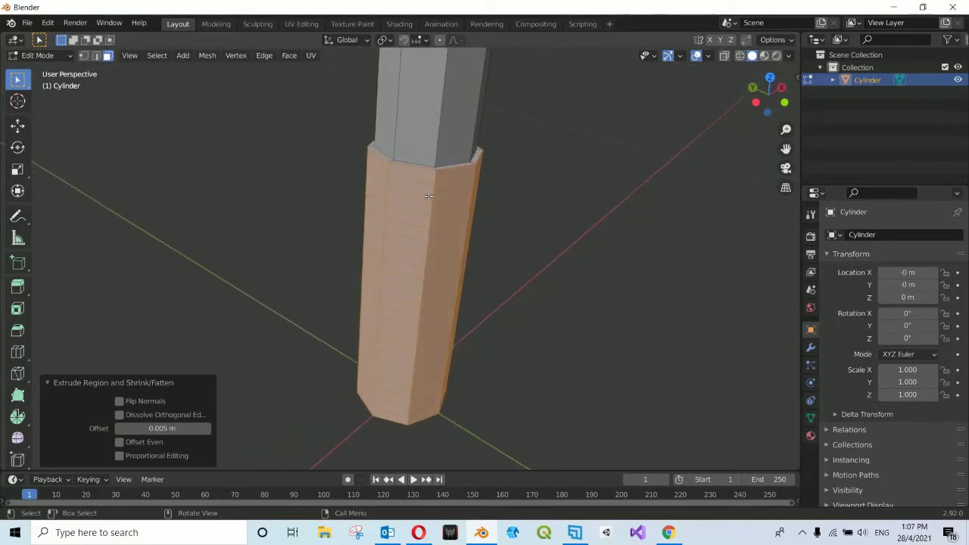
pyautogui.scroll(2, 424, 212)
pyautogui.scroll(2, 409, 234)
pyautogui.scroll(1, 394, 253)
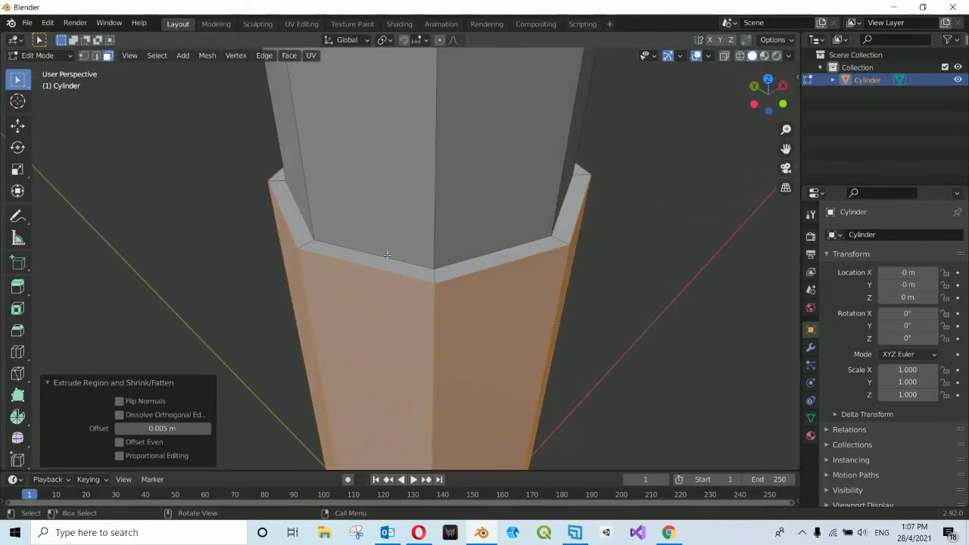
pyautogui.moveTo(407, 205)
pyautogui.mouseDown(button='middle')
pyautogui.moveTo(415, 200)
pyautogui.moveTo(421, 234)
pyautogui.moveTo(404, 346)
pyautogui.mouseUp(button='middle')
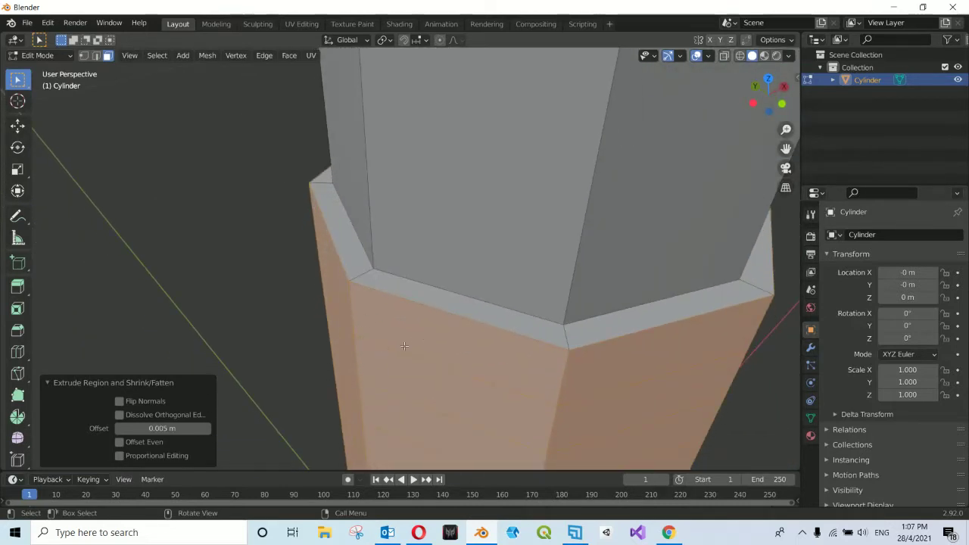
pyautogui.scroll(-2, 405, 346)
pyautogui.scroll(-2, 271, 262)
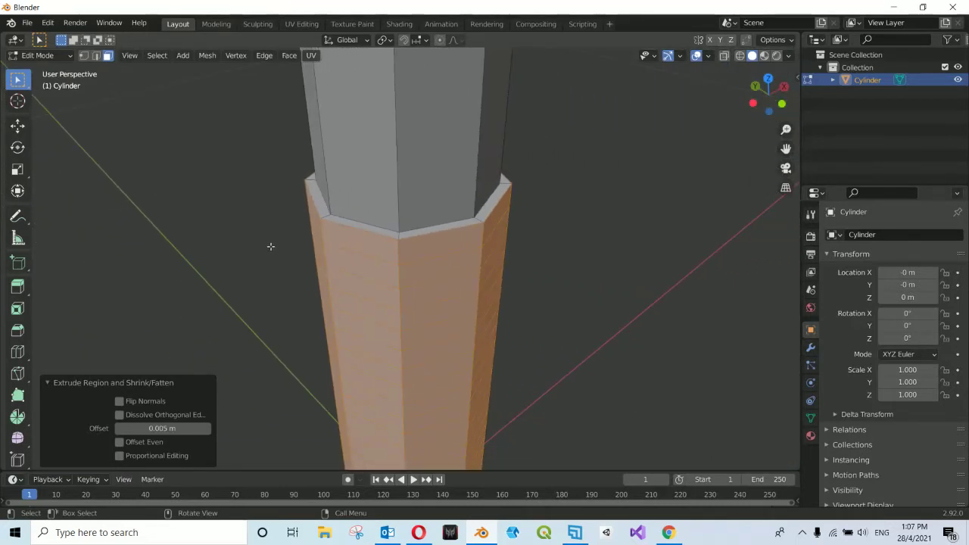
pyautogui.click(270, 246)
pyautogui.scroll(-1, 270, 247)
pyautogui.scroll(-2, 270, 246)
pyautogui.scroll(-2, 270, 246)
pyautogui.scroll(-1, 270, 246)
pyautogui.moveTo(270, 246); pyautogui.dragTo(257, 250, button='middle')
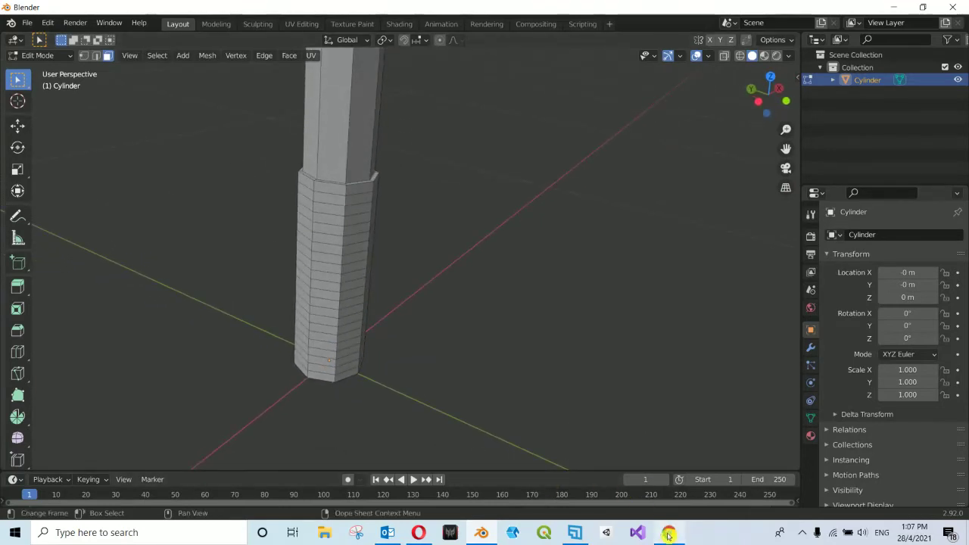
pyautogui.click(668, 534)
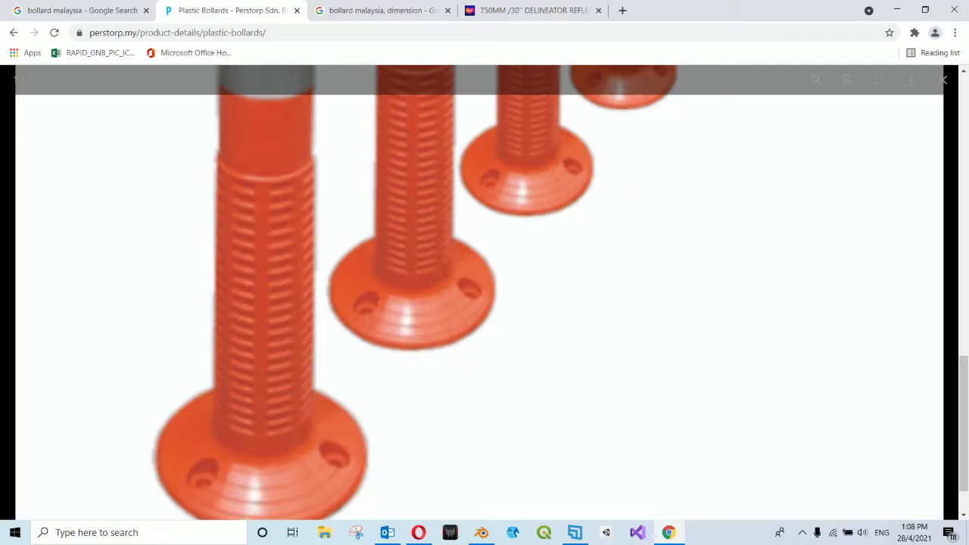
pyautogui.click(494, 538)
pyautogui.scroll(2, 429, 250)
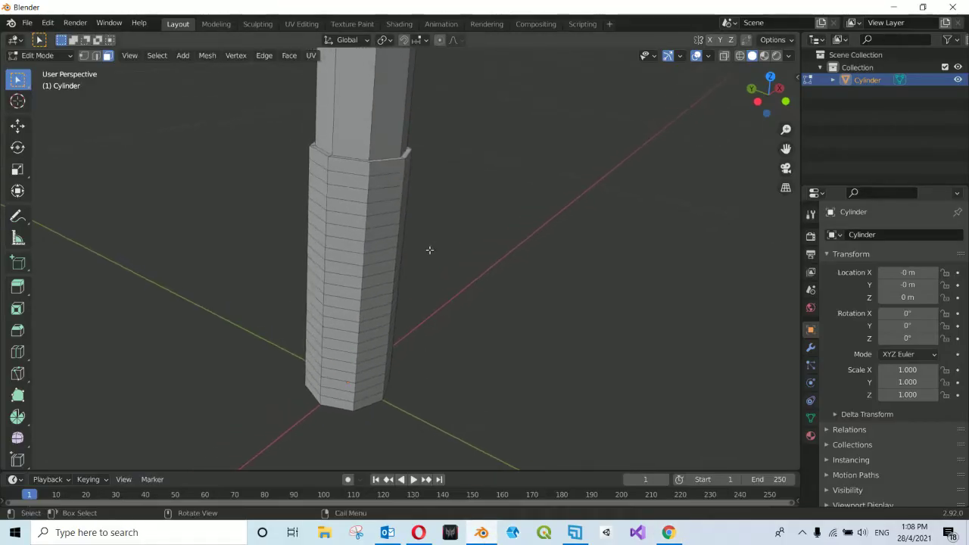
# - Orbit toward the sleeve top and try picking faces on its top band
pyautogui.scroll(2, 429, 250)
pyautogui.moveTo(428, 251)
pyautogui.mouseDown(button='middle')
pyautogui.moveTo(385, 235)
pyautogui.moveTo(356, 202)
pyautogui.moveTo(353, 175)
pyautogui.mouseUp(button='middle')
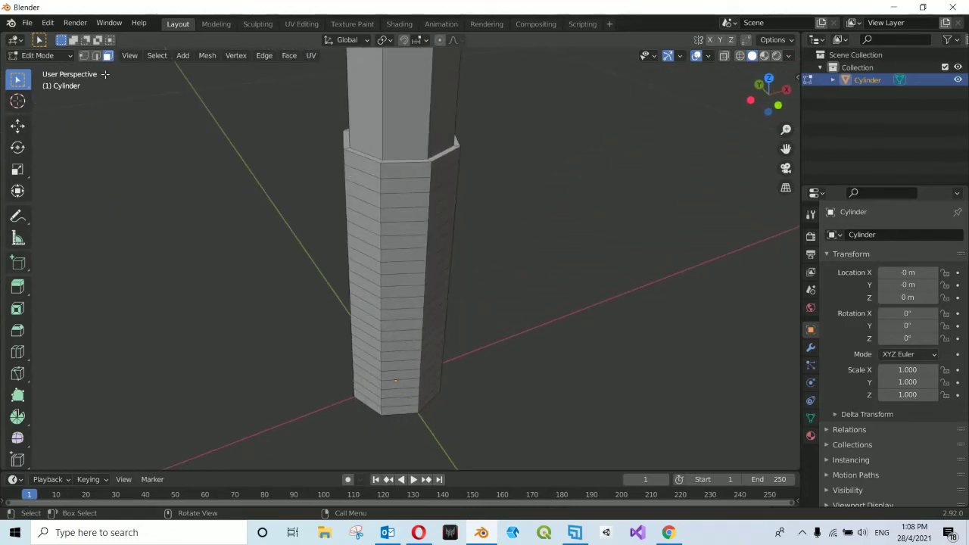
pyautogui.moveTo(215, 155); pyautogui.dragTo(216, 155, button='middle')
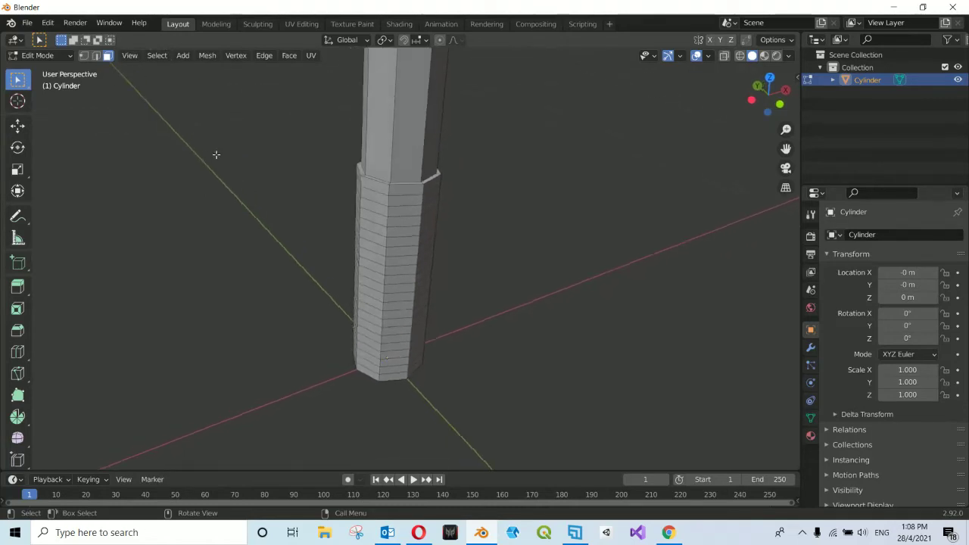
pyautogui.scroll(2, 216, 155)
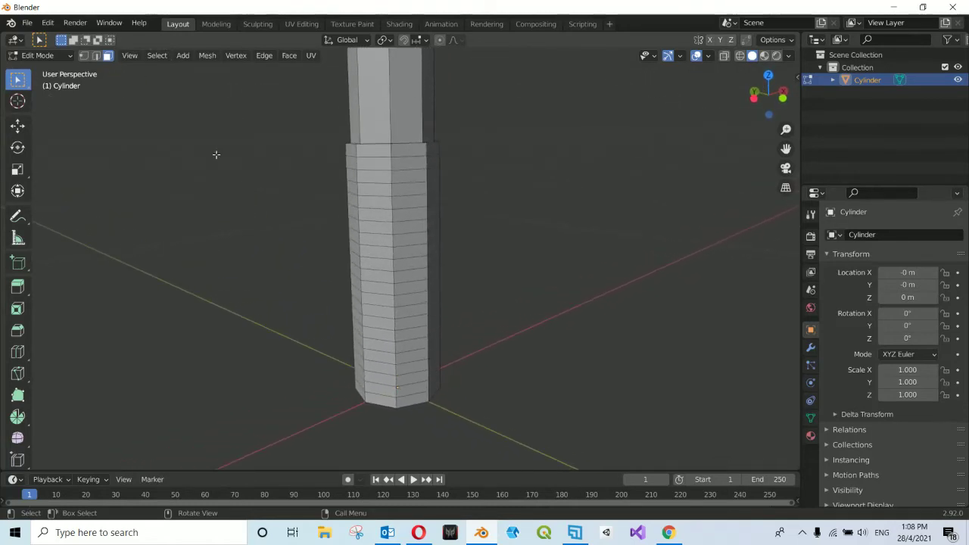
pyautogui.moveTo(216, 154); pyautogui.dragTo(216, 155, button='middle')
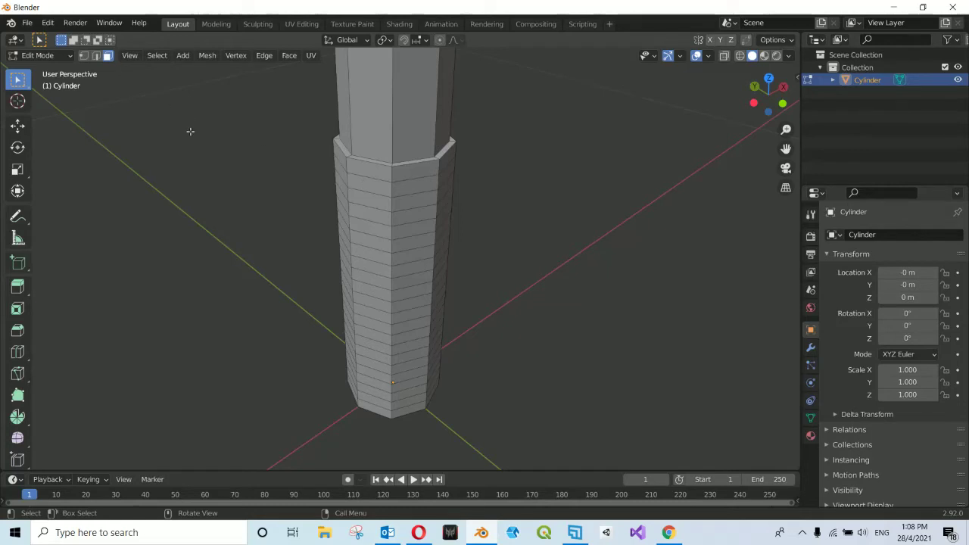
pyautogui.click(371, 171)
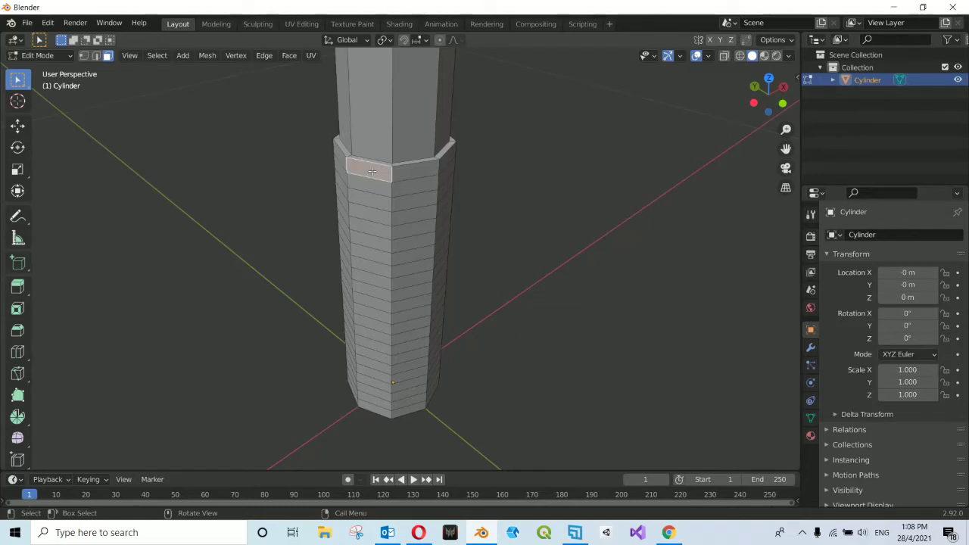
pyautogui.click(275, 166)
# - Tilt the view so the pole leans left, zoom in, and select one top-band face
pyautogui.moveTo(372, 170); pyautogui.dragTo(379, 204, button='middle')
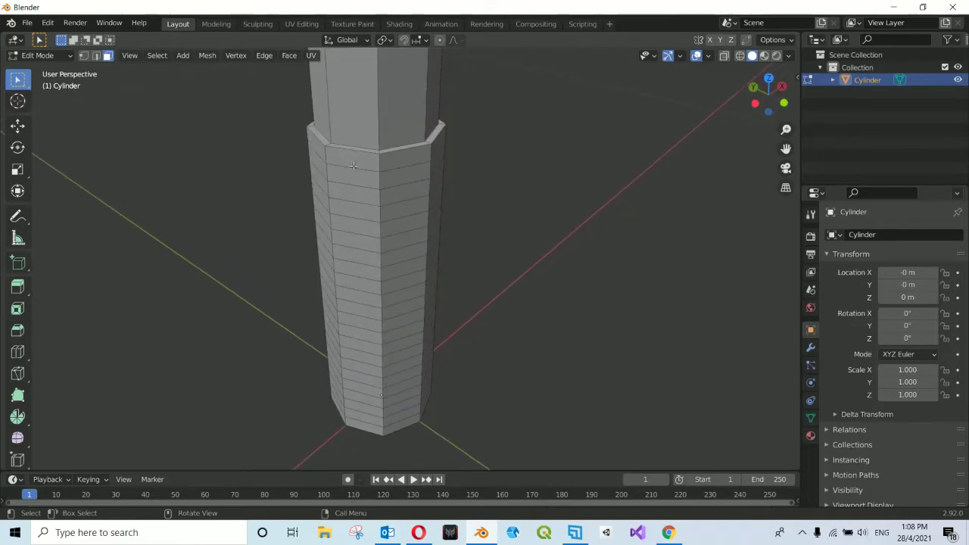
pyautogui.moveTo(407, 249)
pyautogui.mouseDown(button='middle')
pyautogui.moveTo(350, 167)
pyautogui.moveTo(457, 135)
pyautogui.mouseUp(button='middle')
pyautogui.scroll(1, 416, 183)
pyautogui.scroll(1, 417, 184)
pyautogui.scroll(1, 417, 184)
pyautogui.scroll(1, 418, 186)
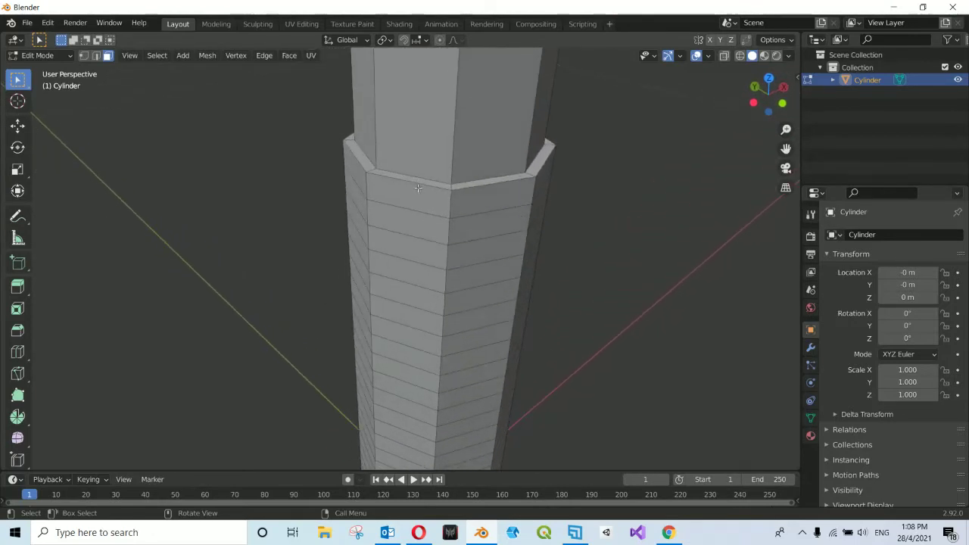
pyautogui.scroll(1, 417, 189)
pyautogui.scroll(1, 405, 205)
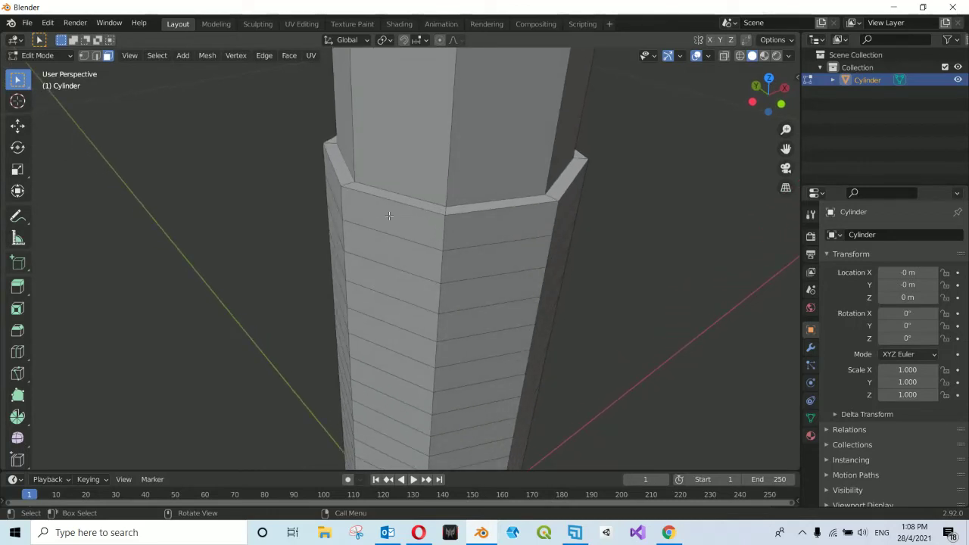
pyautogui.click(384, 217)
pyautogui.scroll(1, 385, 214)
pyautogui.scroll(1, 386, 209)
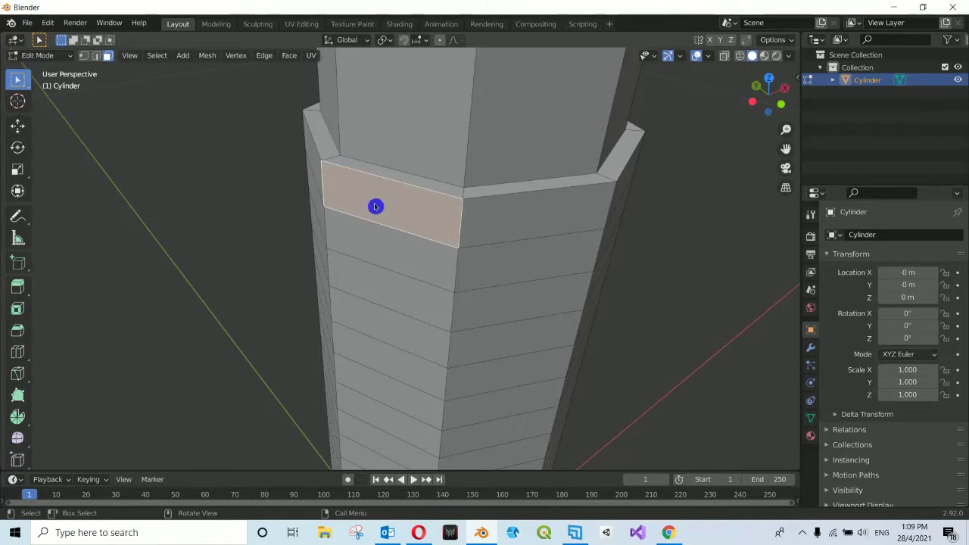
# - Inset the selected top-band sleeve face by 0.002041 m, recessed 0.001903 m into the pole
pyautogui.rightClick(377, 205)
pyautogui.press('i')
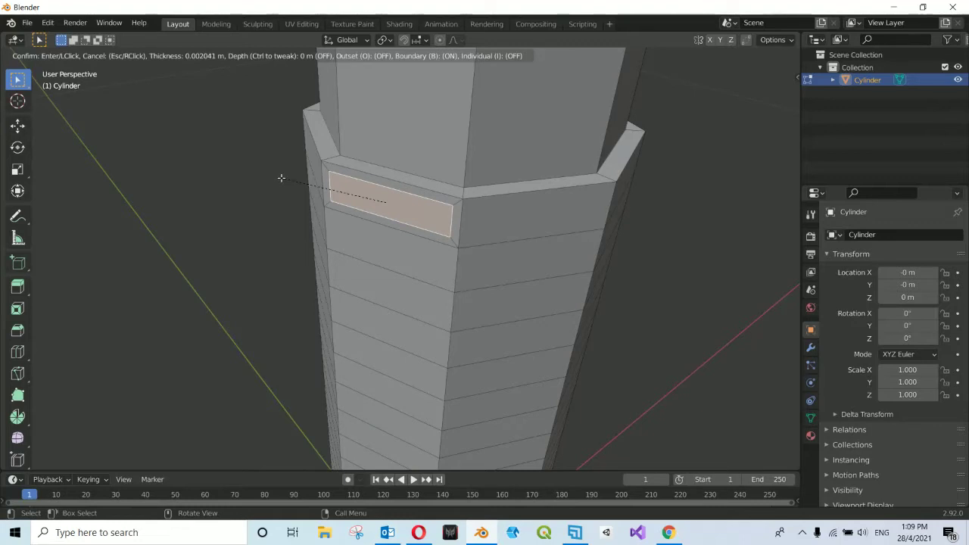
pyautogui.press('ctrl')
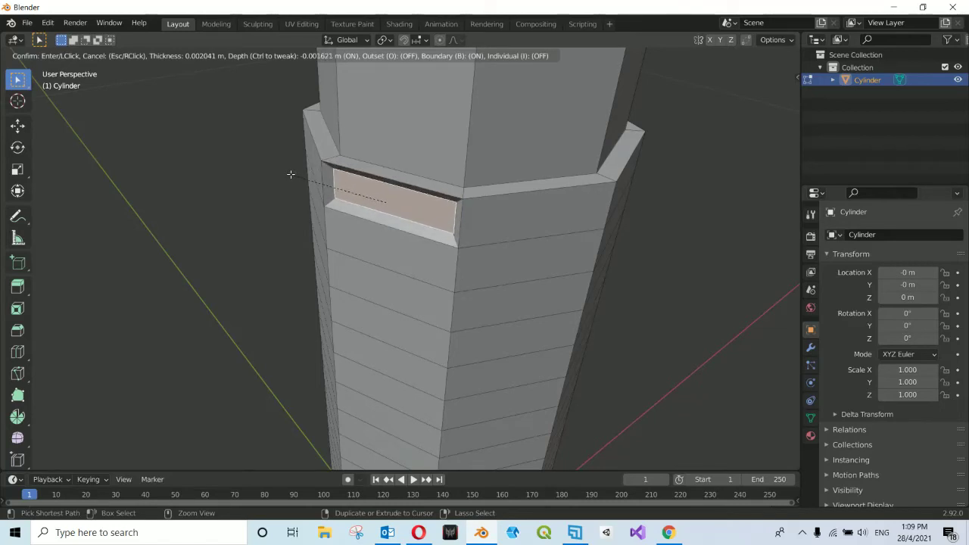
pyautogui.click(291, 174)
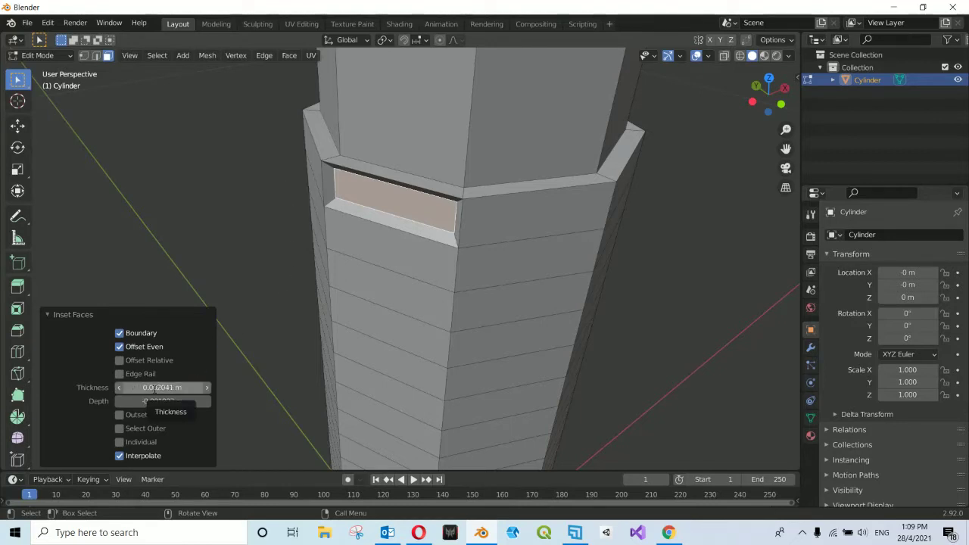
# - Adjust the slot inset to 0.002 m thickness and -0.0025 m depth
pyautogui.click(162, 387)
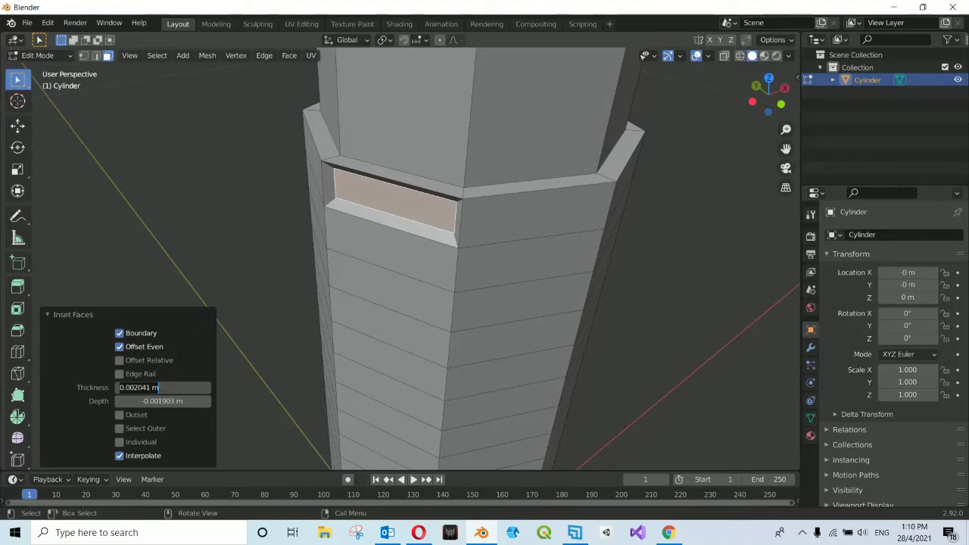
pyautogui.press('BackSpace')
pyautogui.press('BackSpace')
pyautogui.press('BackSpace')
pyautogui.press('Tab')
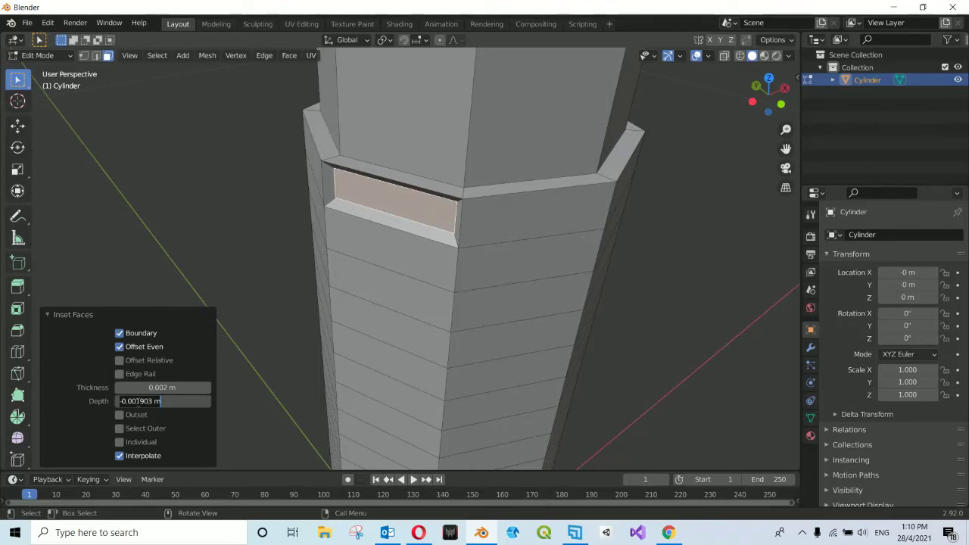
pyautogui.press('BackSpace')
pyautogui.press('BackSpace')
pyautogui.press('BackSpace')
pyautogui.write('25')
pyautogui.press('Tab')
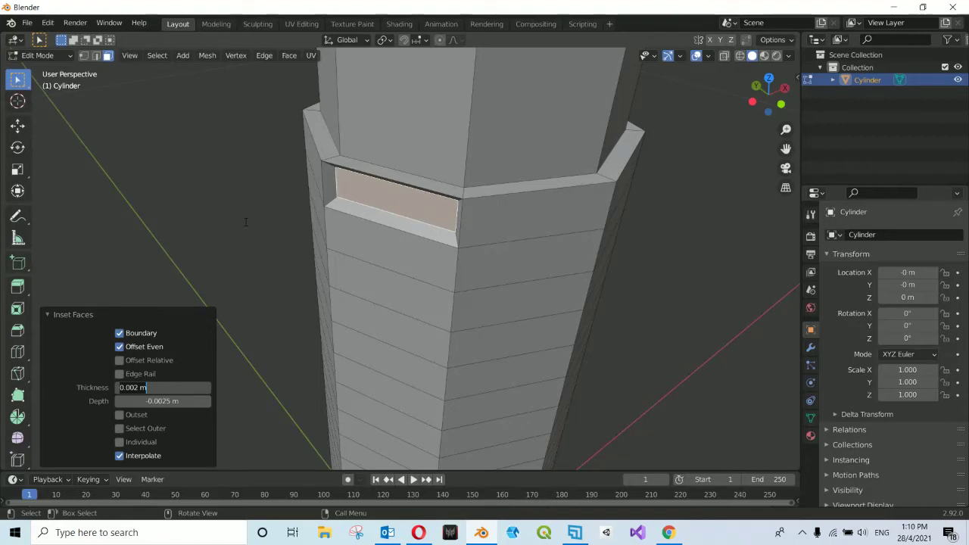
pyautogui.press('Return')
# - Deselect the face, orbit the pole, and compare the slot with the plastic bollard reference photo
pyautogui.click(227, 218)
pyautogui.moveTo(225, 220)
pyautogui.mouseDown(button='middle')
pyautogui.moveTo(283, 243)
pyautogui.moveTo(330, 182)
pyautogui.mouseUp(button='middle')
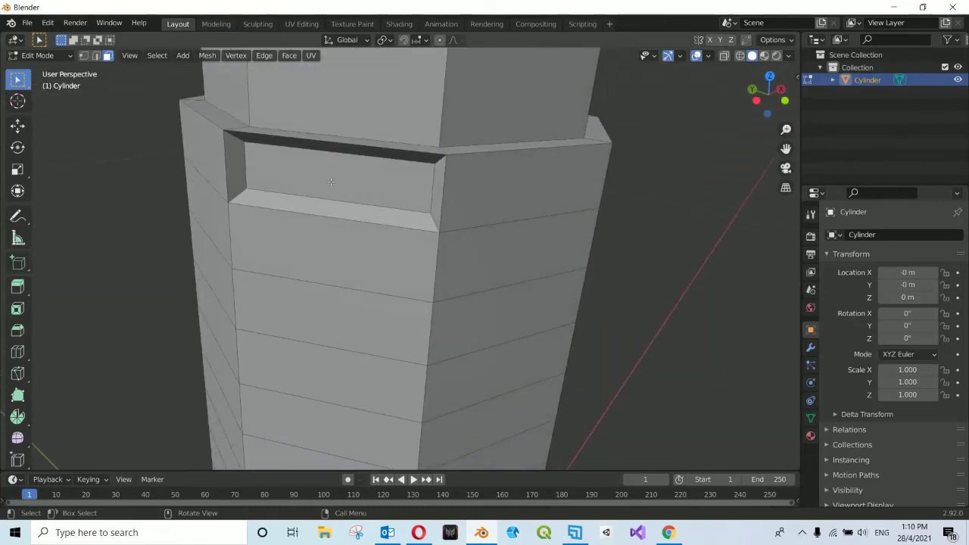
pyautogui.moveTo(331, 177); pyautogui.dragTo(364, 189, button='middle')
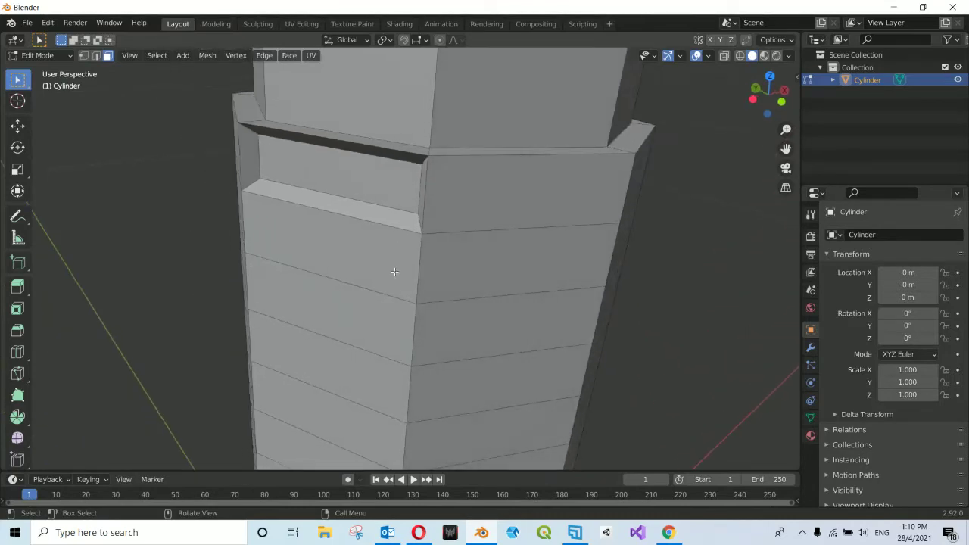
pyautogui.click(670, 532)
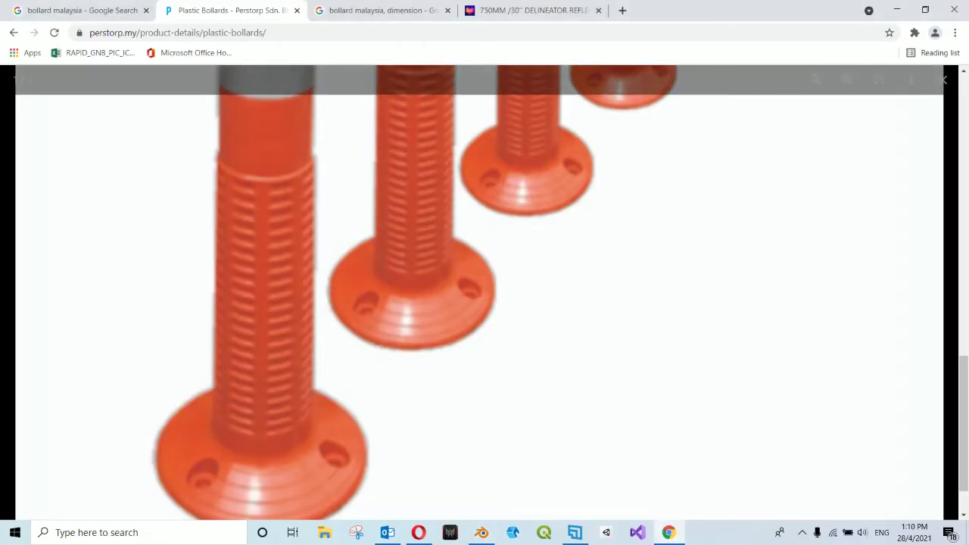
pyautogui.click(481, 533)
pyautogui.moveTo(257, 242); pyautogui.dragTo(282, 209, button='middle')
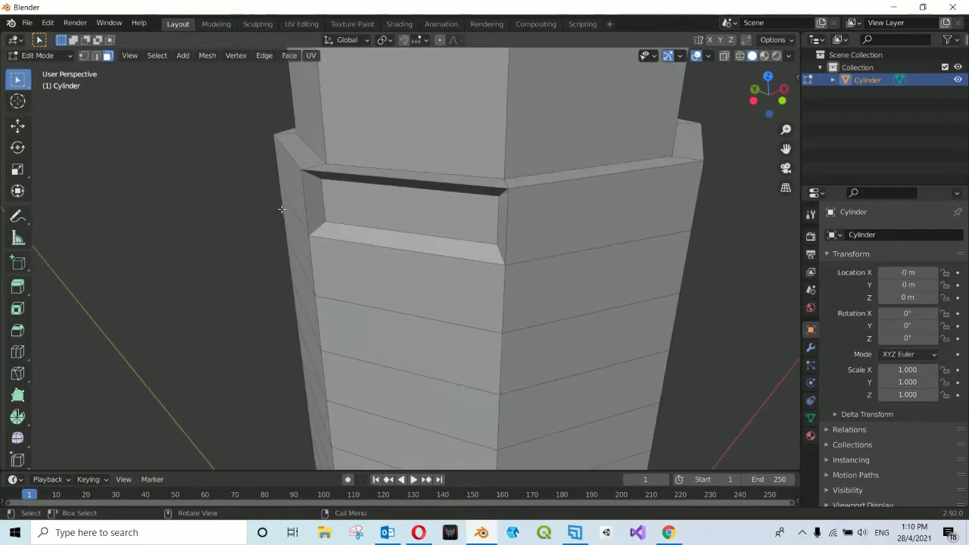
# - Undo the push-in and re-inset the face with a 0.002 m thickness
pyautogui.hotkey('ctrl', 'z')
pyautogui.hotkey('ctrl', 'z')
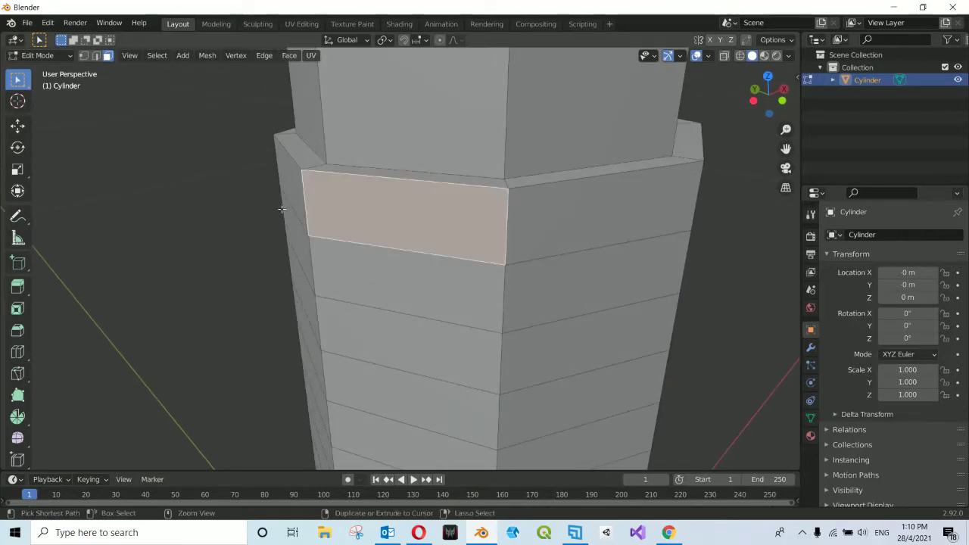
pyautogui.moveTo(406, 201); pyautogui.dragTo(431, 208, button='middle')
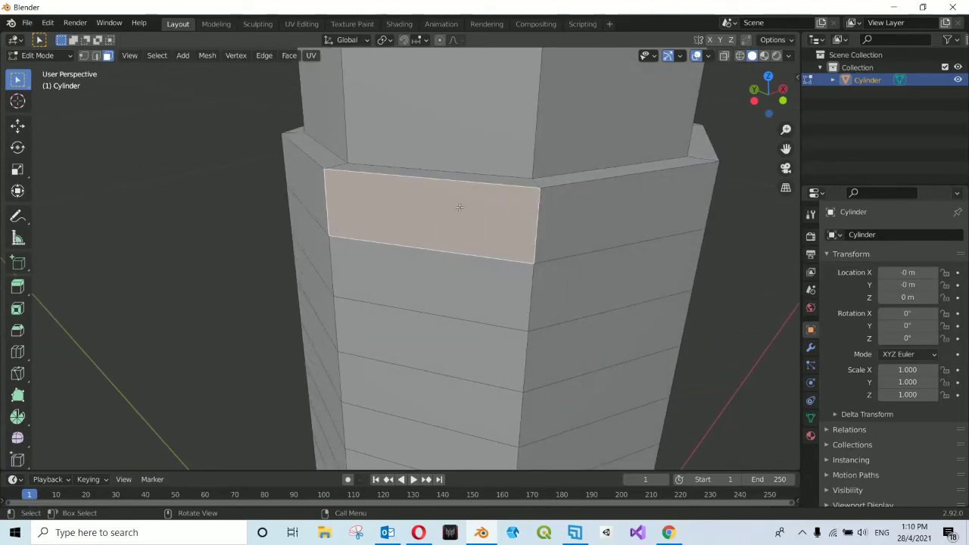
pyautogui.press('i')
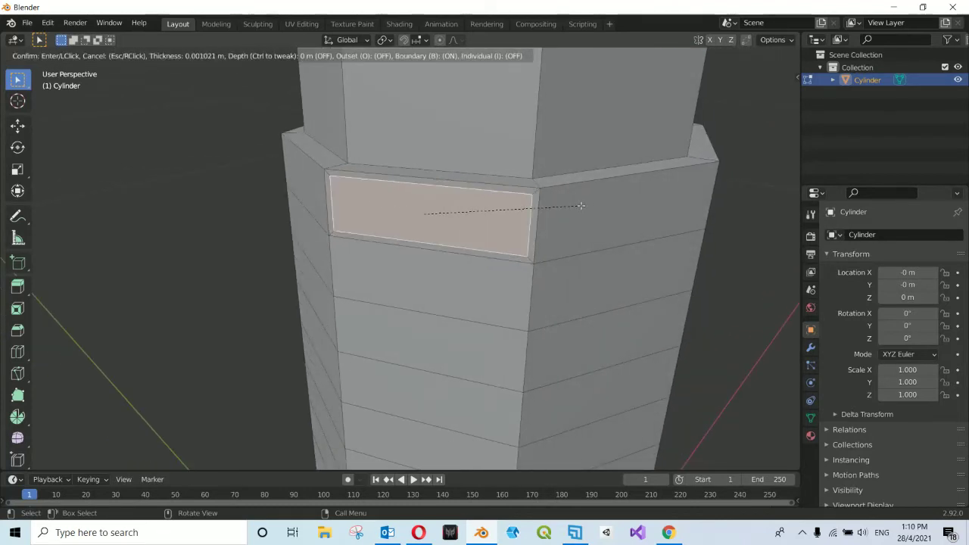
pyautogui.click(560, 211)
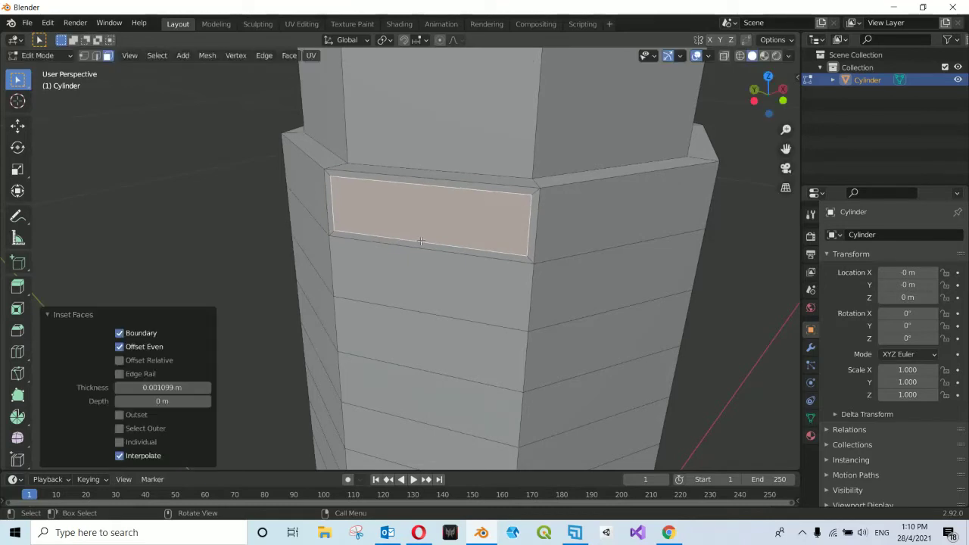
pyautogui.click(172, 387)
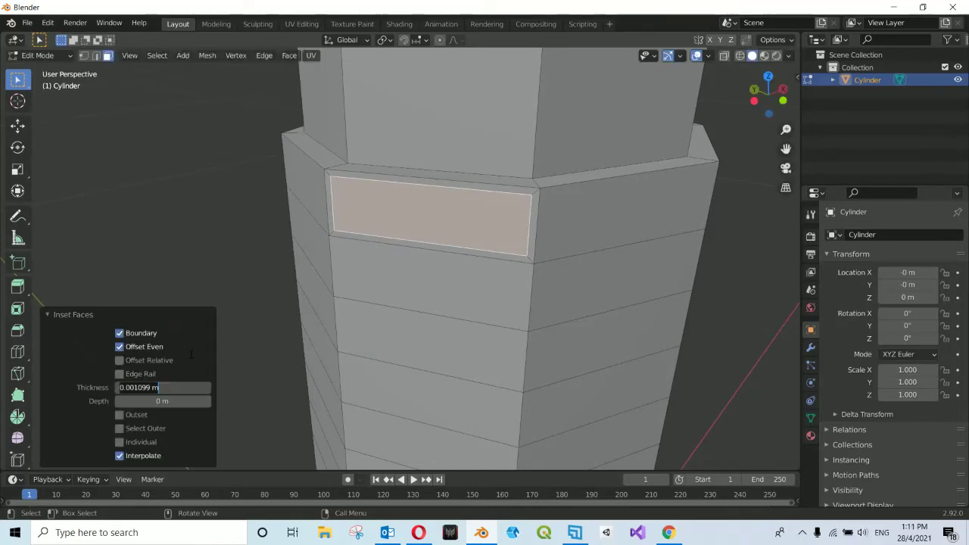
pyautogui.press('BackSpace')
pyautogui.write('2')
pyautogui.press('Return')
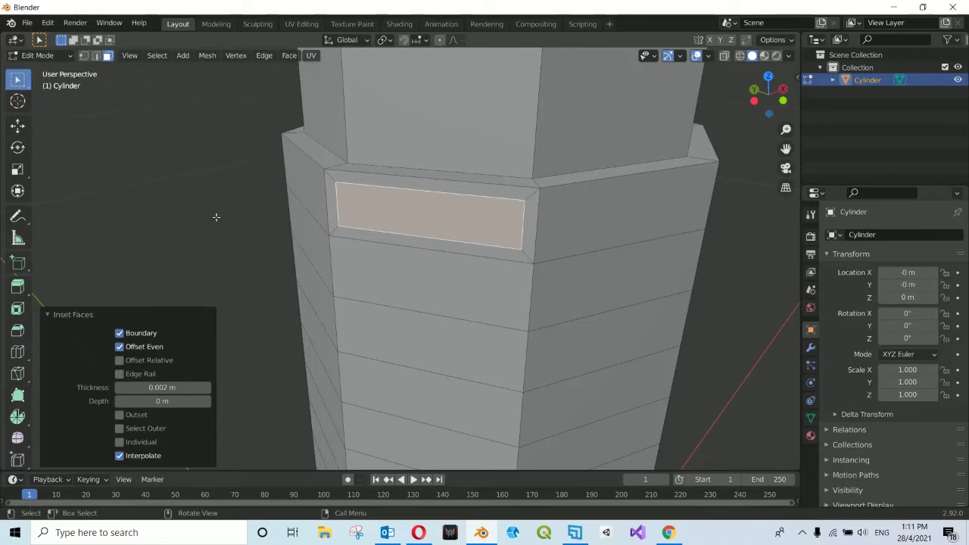
# - Redo the inset on the face with a thinner 0.001 m thickness
pyautogui.press('i')
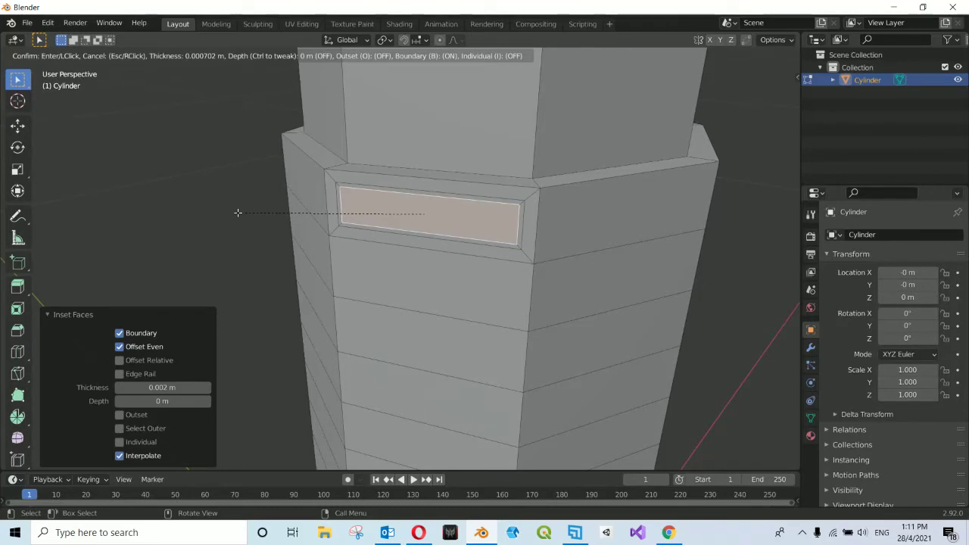
pyautogui.click(238, 212)
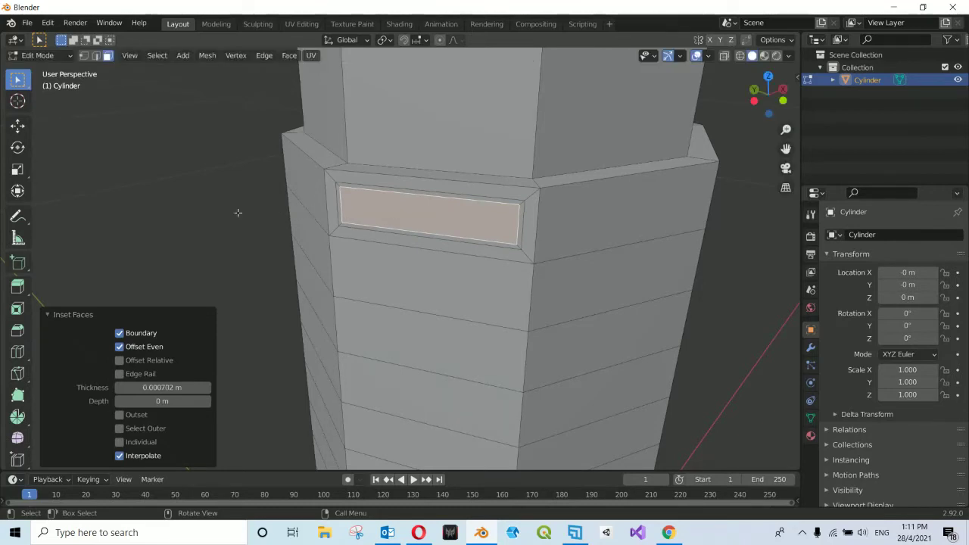
pyautogui.click(167, 387)
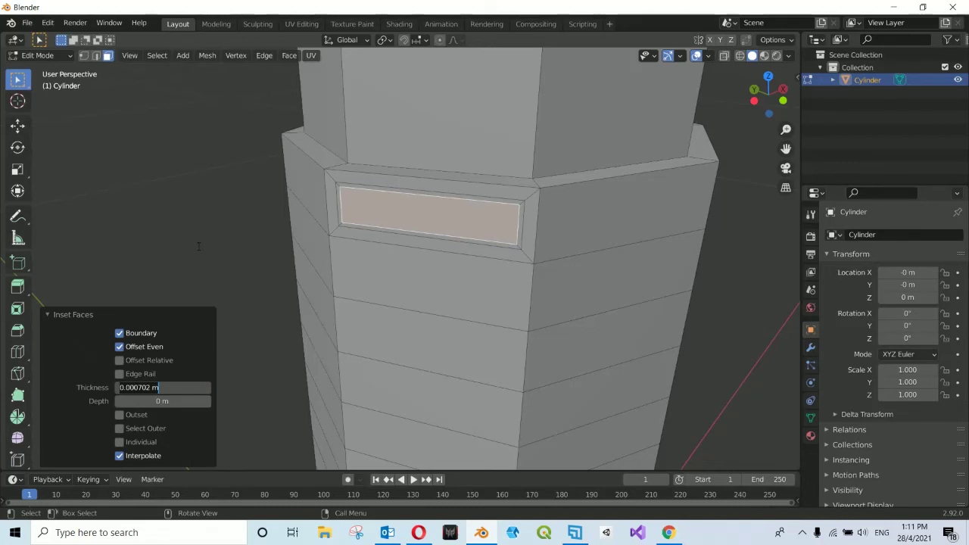
pyautogui.hotkey('ctrl', 'a')
pyautogui.press('BackSpace')
pyautogui.write('.00')
pyautogui.press('Return')
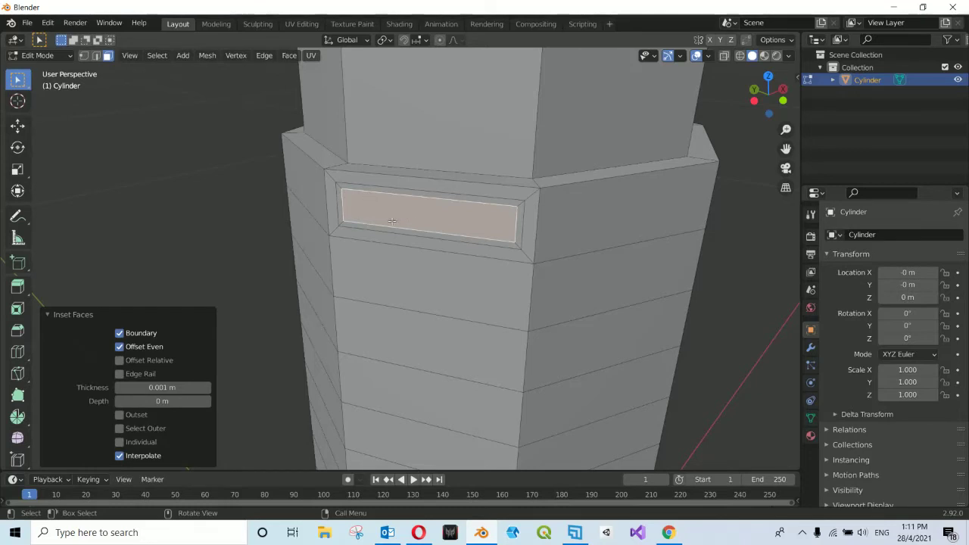
# - Sink the inset slot -0.0025 m into the band, then deselect and inspect it
pyautogui.click(155, 401)
pyautogui.press('BackSpace')
pyautogui.write('-2.5mm')
pyautogui.press('Tab')
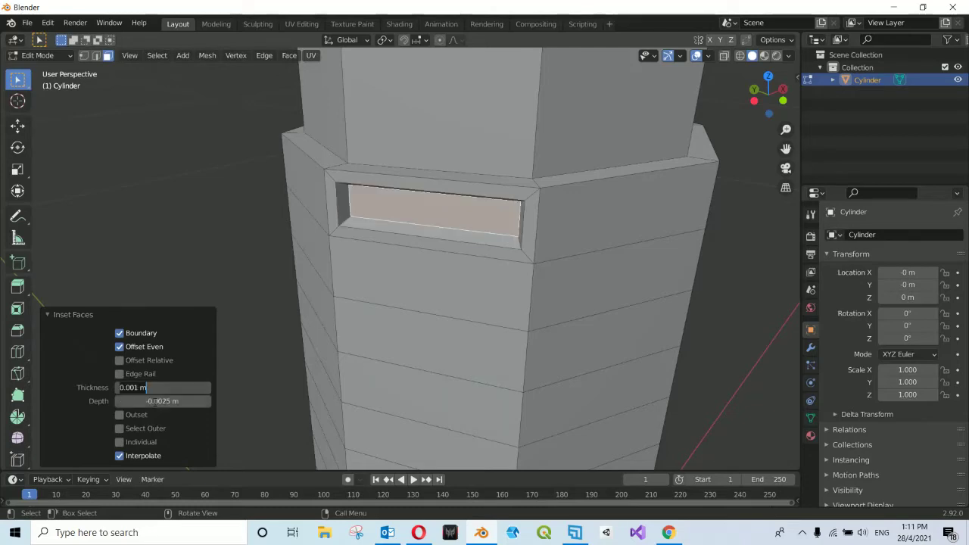
pyautogui.click(217, 219)
pyautogui.moveTo(217, 219); pyautogui.dragTo(258, 206, button='middle')
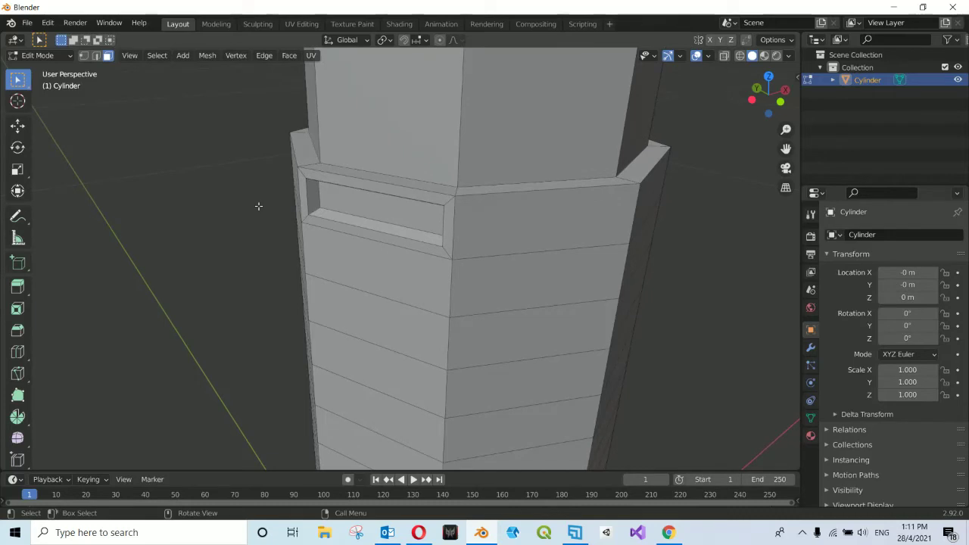
# - Zoom and orbit to another side of the pole and select the next upper-band face
pyautogui.scroll(-1, 258, 205)
pyautogui.scroll(-1, 258, 206)
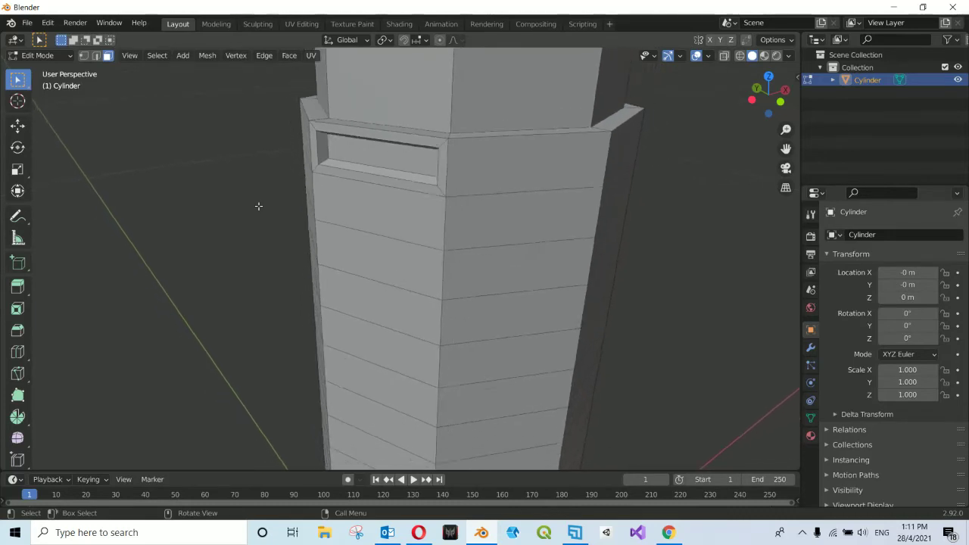
pyautogui.scroll(-1, 258, 206)
pyautogui.scroll(-3, 258, 206)
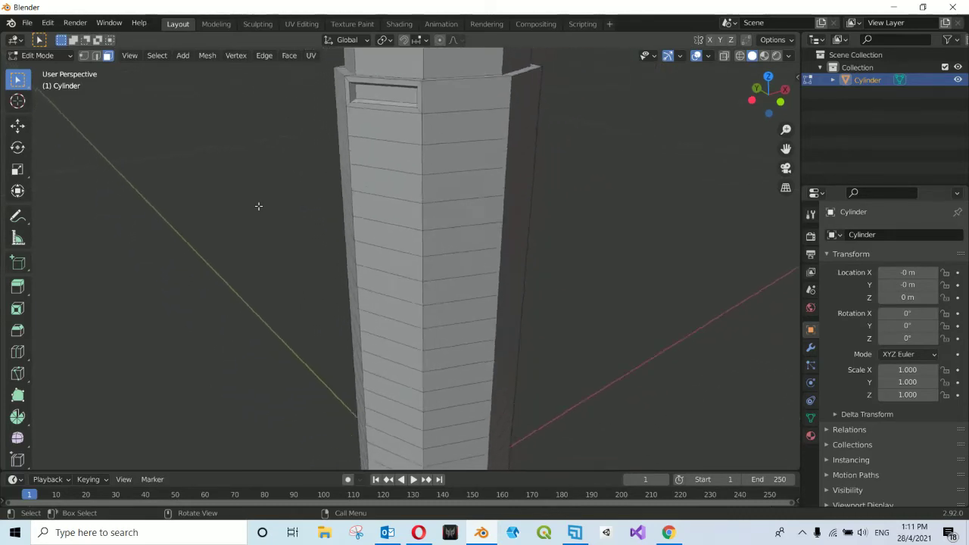
pyautogui.scroll(-2, 258, 206)
pyautogui.scroll(2, 258, 206)
pyautogui.scroll(2, 258, 206)
pyautogui.scroll(1, 258, 206)
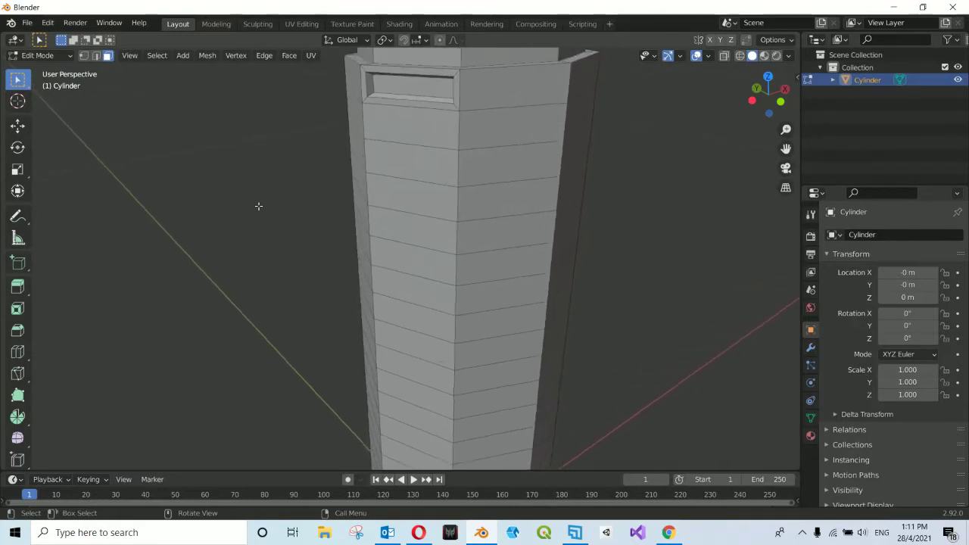
pyautogui.scroll(-2, 258, 206)
pyautogui.scroll(-2, 258, 206)
pyautogui.moveTo(361, 179)
pyautogui.mouseDown(button='middle')
pyautogui.moveTo(409, 144)
pyautogui.moveTo(461, 149)
pyautogui.moveTo(448, 158)
pyautogui.mouseUp(button='middle')
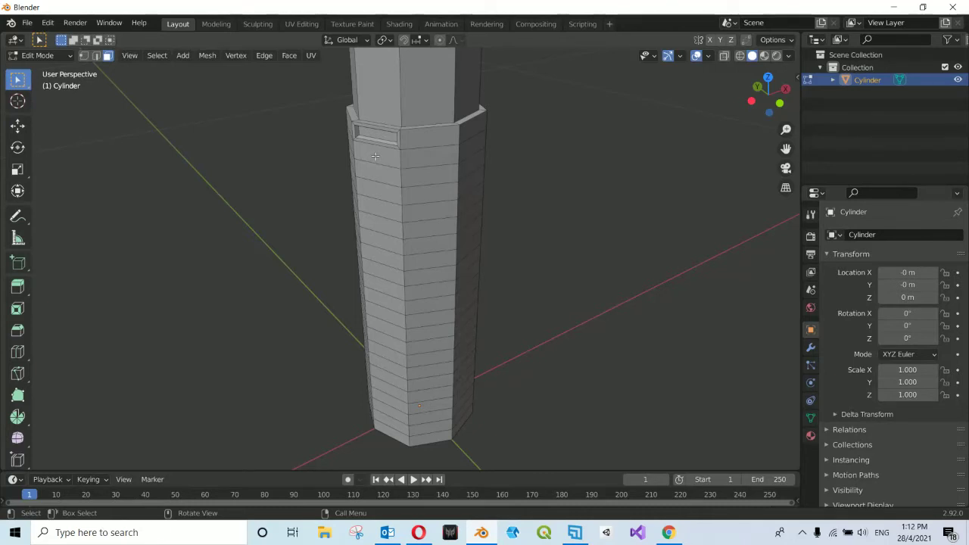
pyautogui.moveTo(374, 155)
pyautogui.mouseDown(button='middle')
pyautogui.moveTo(384, 156)
pyautogui.moveTo(355, 154)
pyautogui.mouseUp(button='middle')
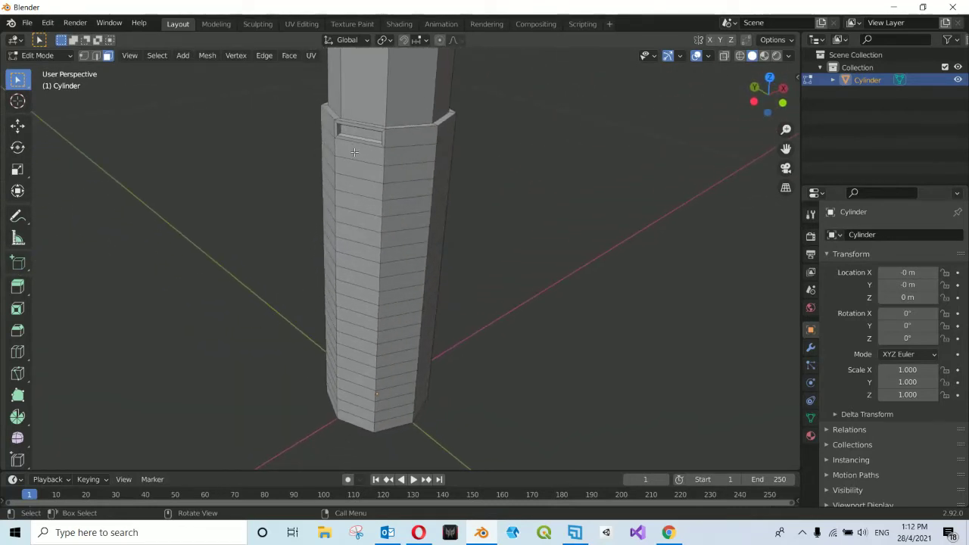
pyautogui.click(354, 152)
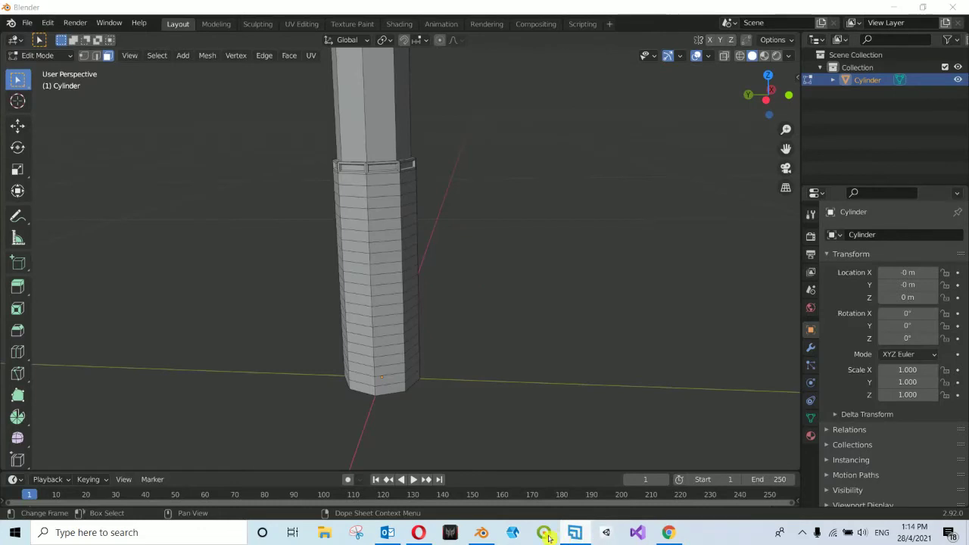
# - Orbit around the top to check the recessed slots, leaving the pole upright
pyautogui.moveTo(472, 270)
pyautogui.mouseDown(button='middle')
pyautogui.moveTo(468, 230)
pyautogui.moveTo(409, 199)
pyautogui.mouseUp(button='middle')
pyautogui.scroll(5, 437, 210)
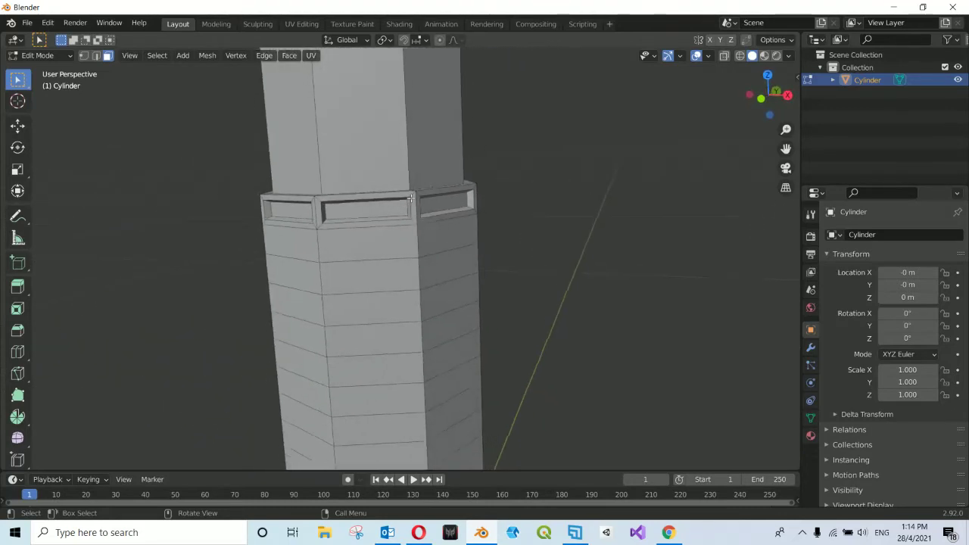
pyautogui.scroll(-3, 409, 198)
pyautogui.scroll(-2, 409, 198)
pyautogui.moveTo(409, 198); pyautogui.dragTo(411, 199, button='middle')
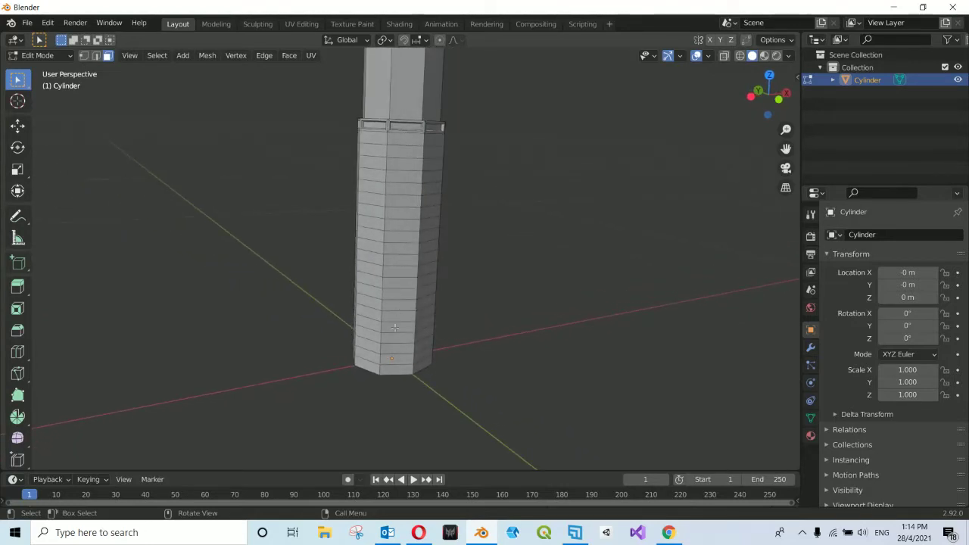
pyautogui.scroll(2, 403, 137)
pyautogui.moveTo(402, 131); pyautogui.dragTo(595, 162, button='middle')
pyautogui.scroll(2, 401, 124)
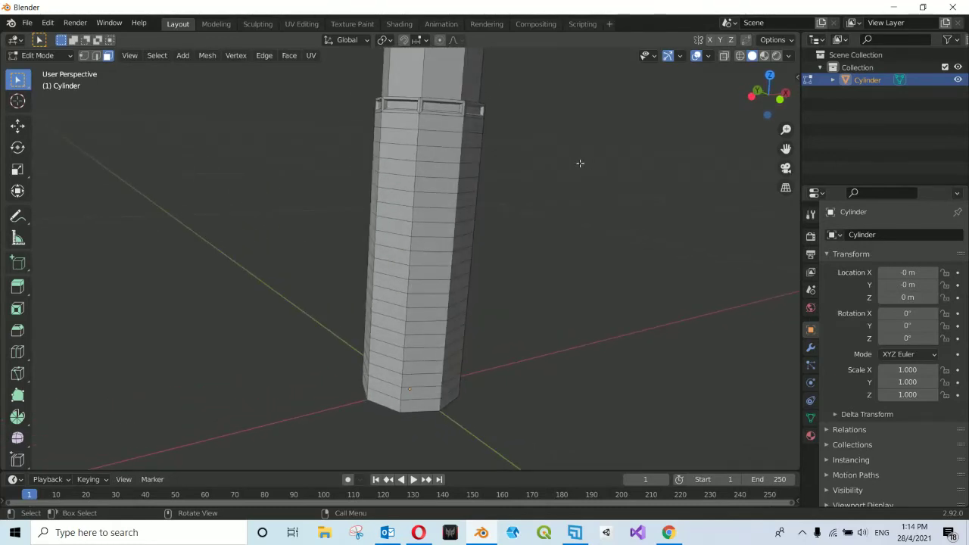
pyautogui.moveTo(580, 162); pyautogui.dragTo(558, 158, button='middle')
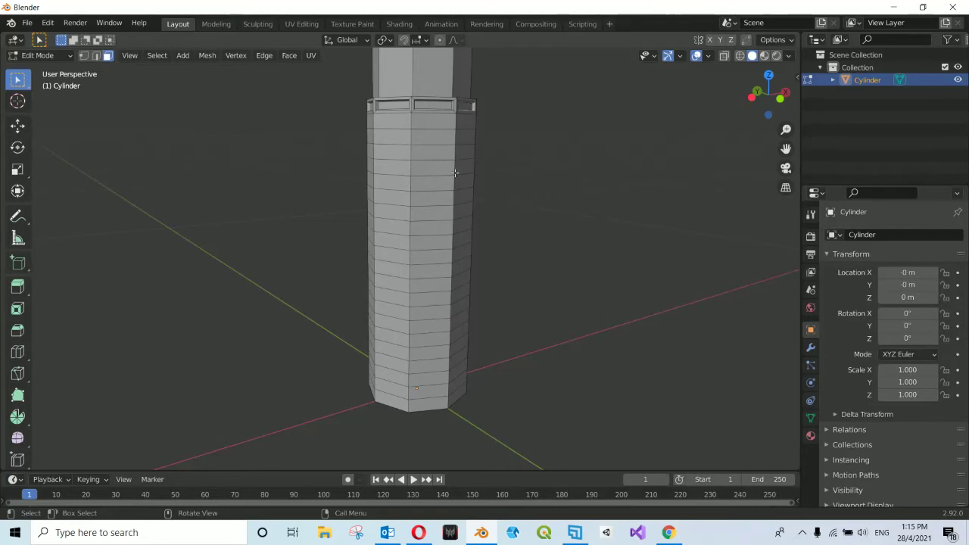
# - Switch the viewport to the Front orthographic viewpoint from the View menu
pyautogui.click(130, 58)
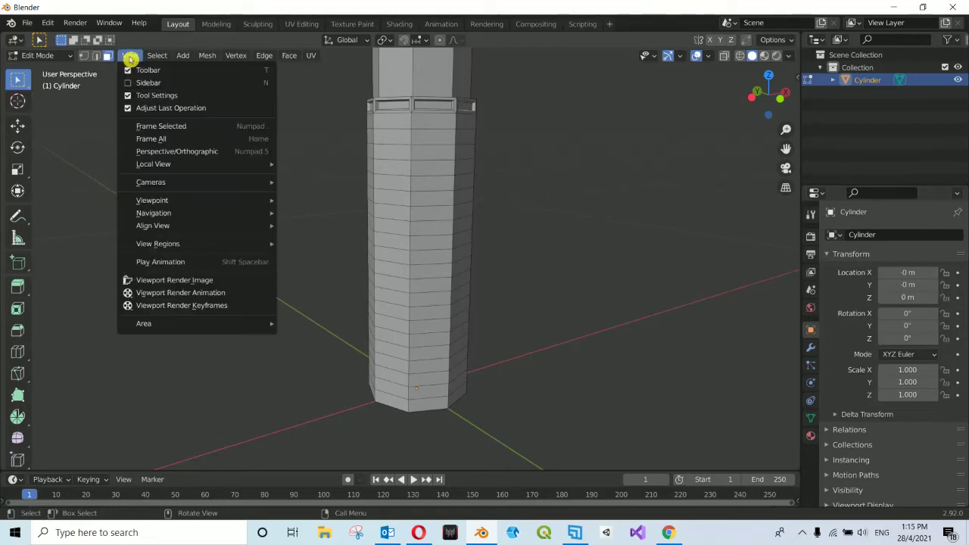
pyautogui.moveTo(152, 200)
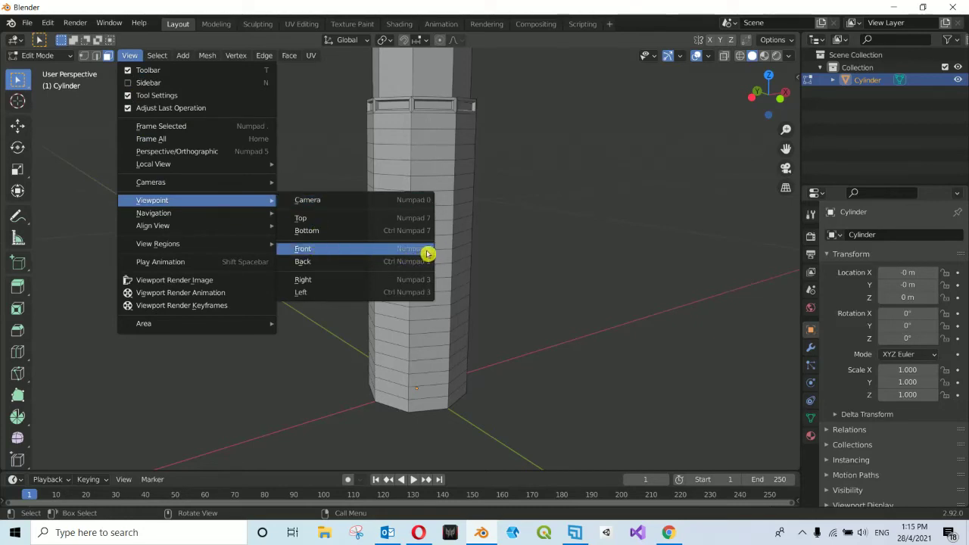
pyautogui.click(318, 252)
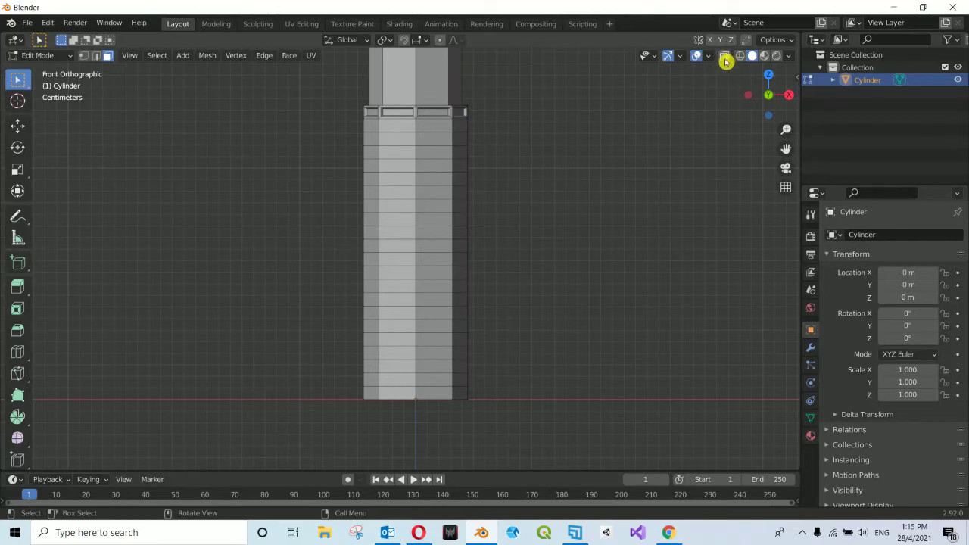
# - Turn on X-ray so the cylinder's far-side faces become selectable, then zoom to inspect the ring
pyautogui.click(725, 59)
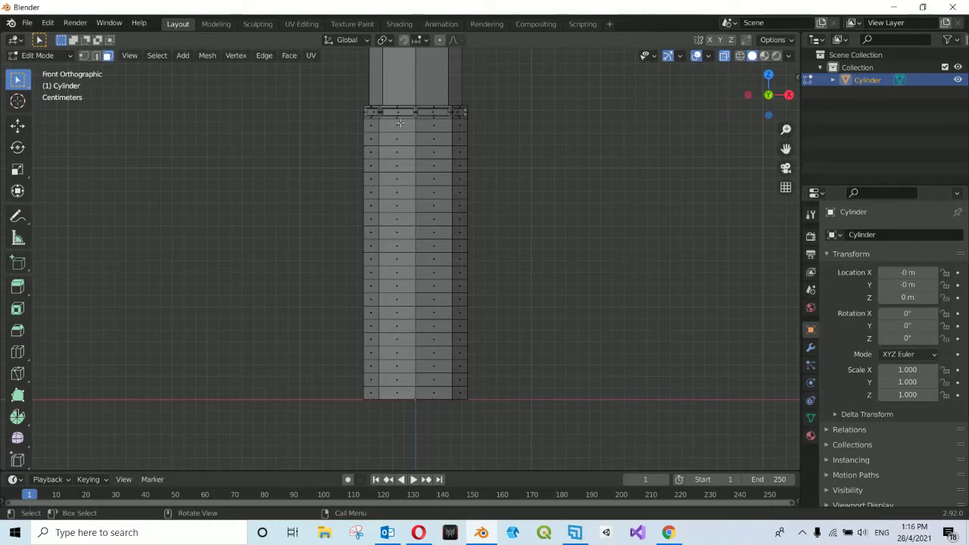
pyautogui.scroll(3, 387, 117)
pyautogui.scroll(3, 416, 119)
pyautogui.scroll(3, 462, 123)
pyautogui.scroll(3, 510, 126)
pyautogui.scroll(1, 491, 103)
pyautogui.scroll(1, 515, 114)
pyautogui.scroll(1, 545, 128)
pyautogui.scroll(2, 578, 148)
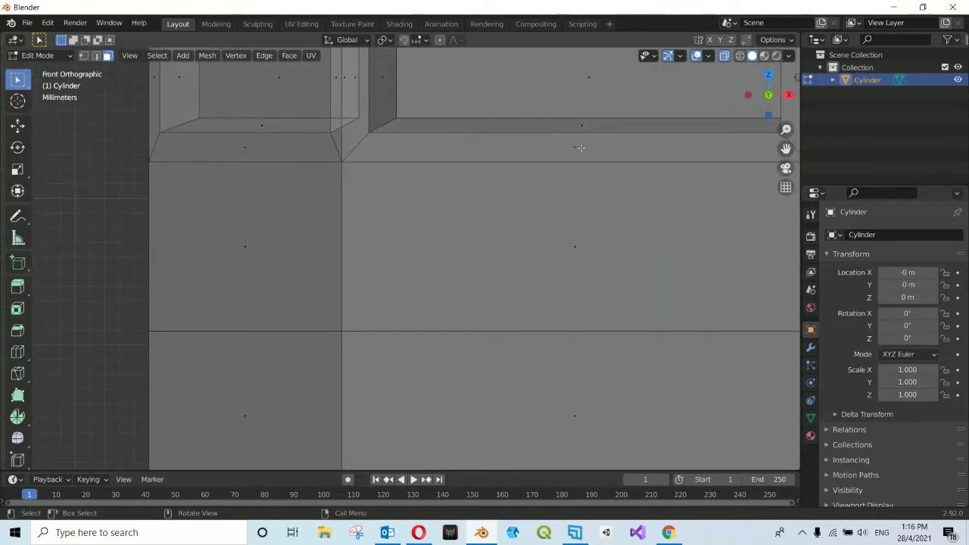
pyautogui.scroll(-2, 580, 148)
pyautogui.scroll(-2, 557, 150)
pyautogui.scroll(-2, 530, 152)
pyautogui.scroll(-1, 529, 152)
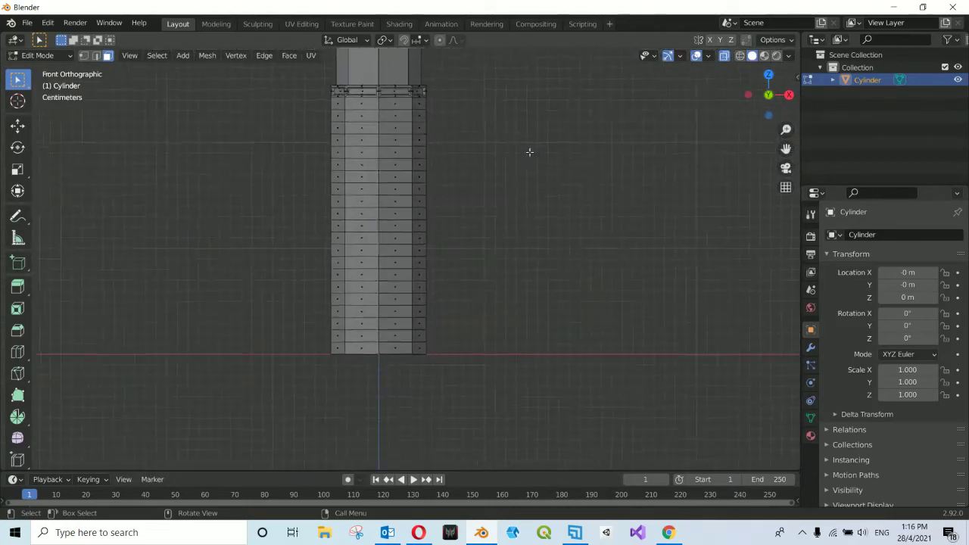
# - Box-select all column faces below the panelled ring and delete them as Faces
pyautogui.moveTo(326, 99); pyautogui.dragTo(442, 230)
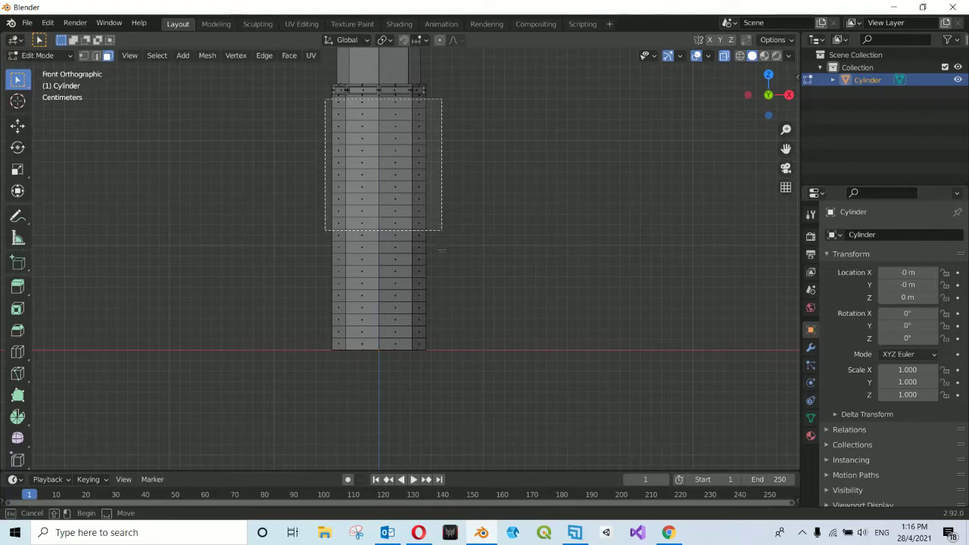
pyautogui.moveTo(441, 250); pyautogui.dragTo(438, 379)
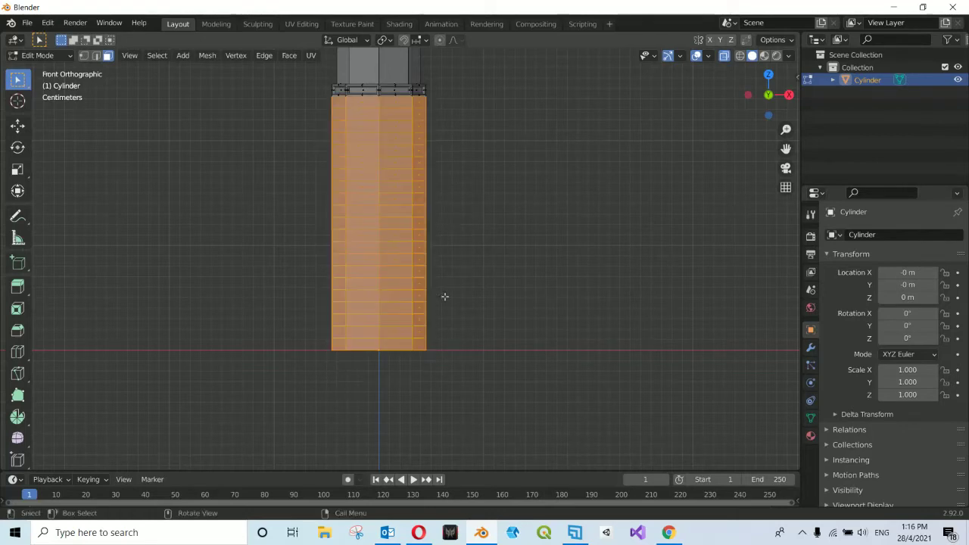
pyautogui.scroll(1, 376, 117)
pyautogui.scroll(3, 394, 136)
pyautogui.scroll(3, 417, 159)
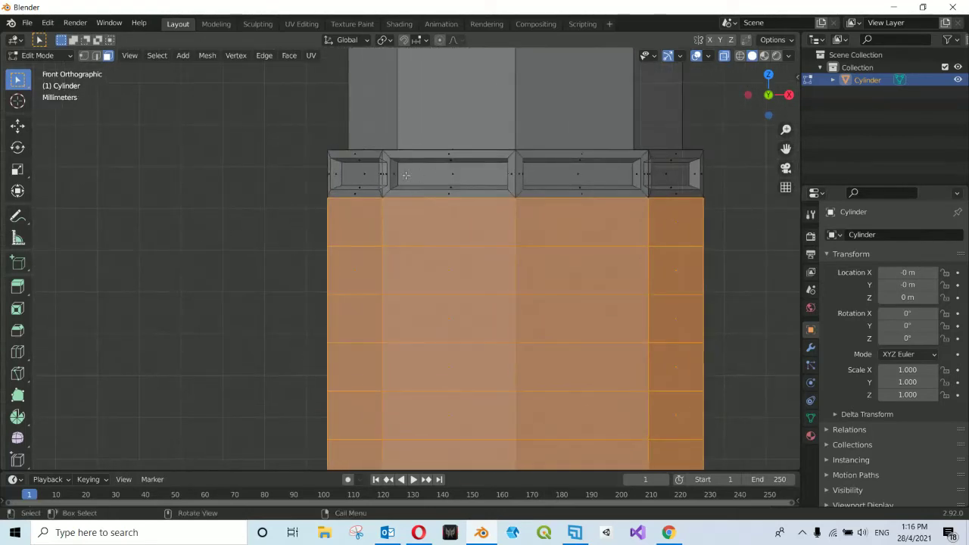
pyautogui.scroll(-2, 434, 174)
pyautogui.scroll(-4, 433, 174)
pyautogui.scroll(-1, 412, 173)
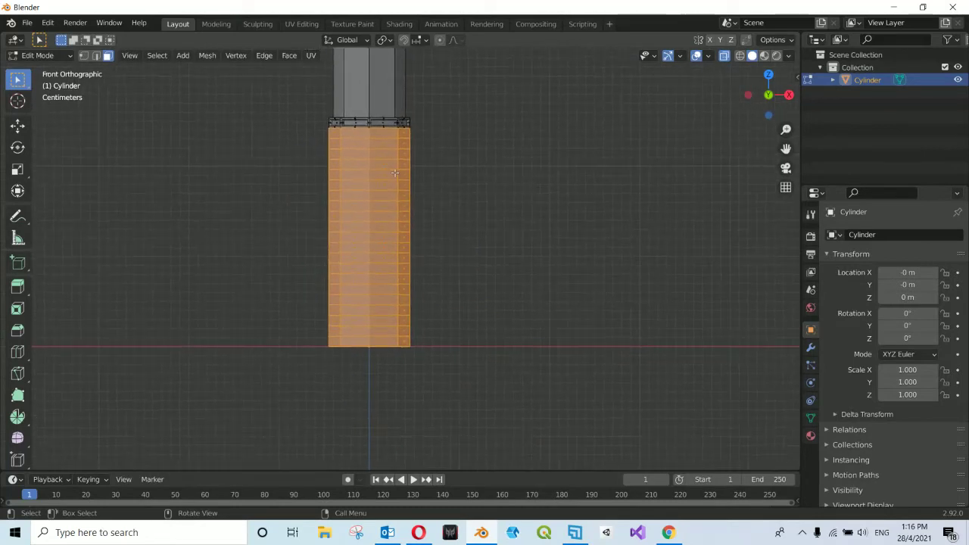
pyautogui.scroll(1, 394, 172)
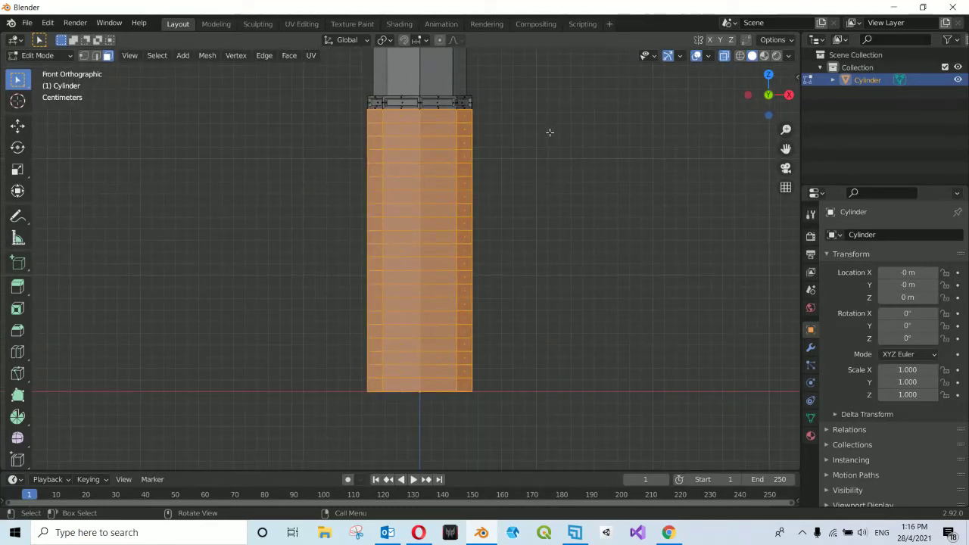
pyautogui.press('x')
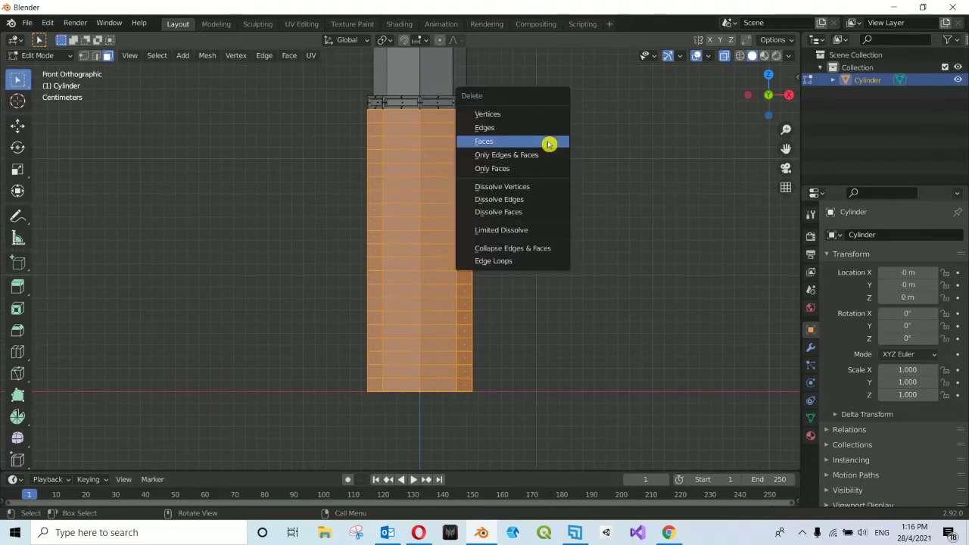
pyautogui.click(506, 143)
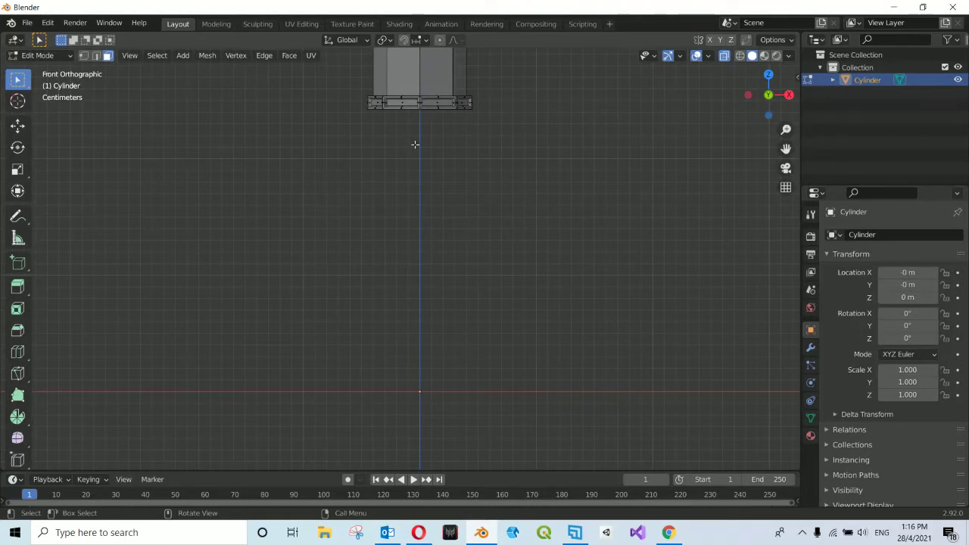
# - Box-select the entire panelled band and orbit to view it from above
pyautogui.scroll(1, 415, 144)
pyautogui.scroll(2, 415, 144)
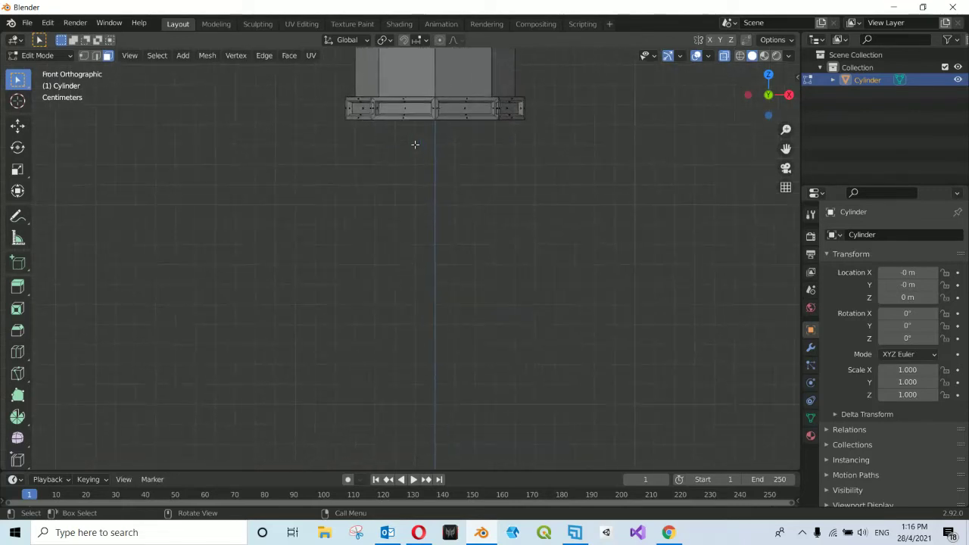
pyautogui.scroll(3, 415, 143)
pyautogui.scroll(3, 414, 144)
pyautogui.scroll(2, 415, 144)
pyautogui.scroll(1, 415, 144)
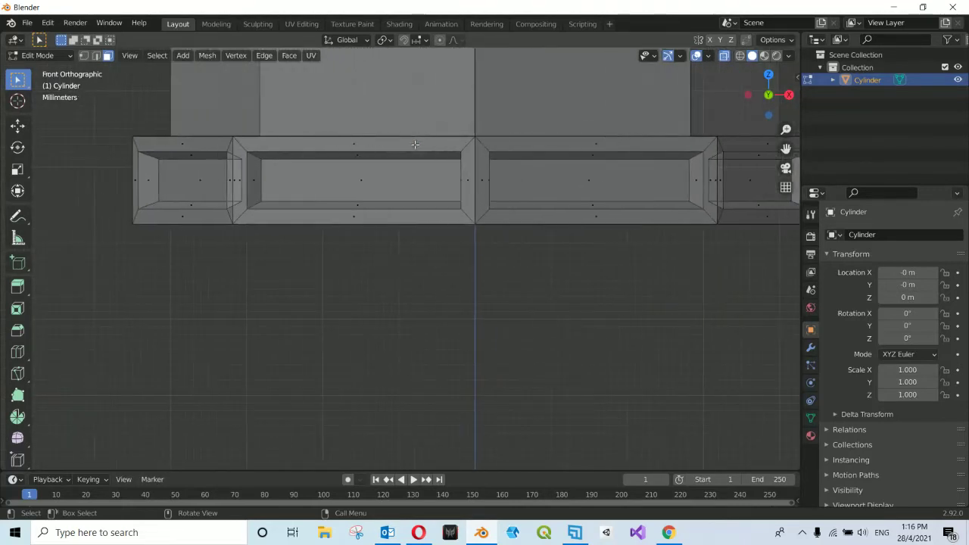
pyautogui.scroll(1, 415, 144)
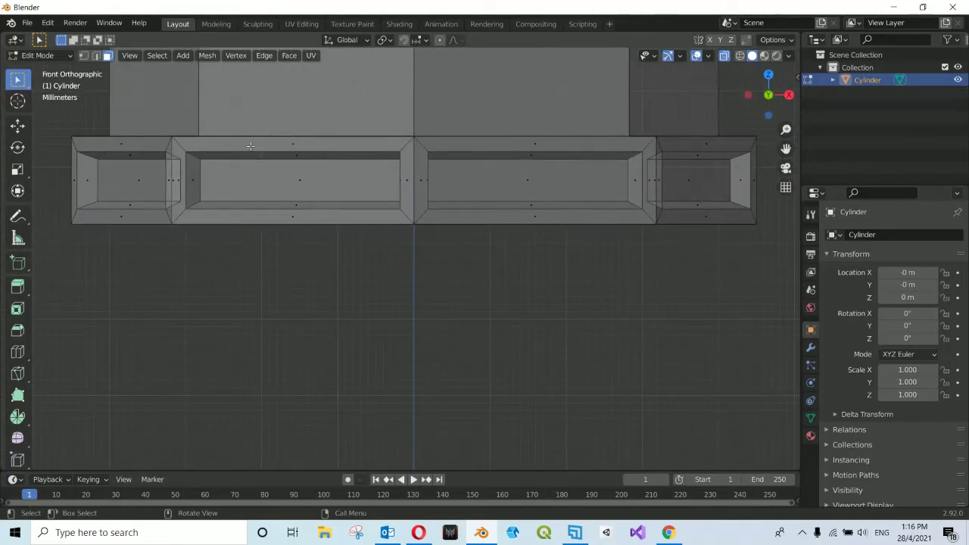
pyautogui.scroll(-1, 250, 146)
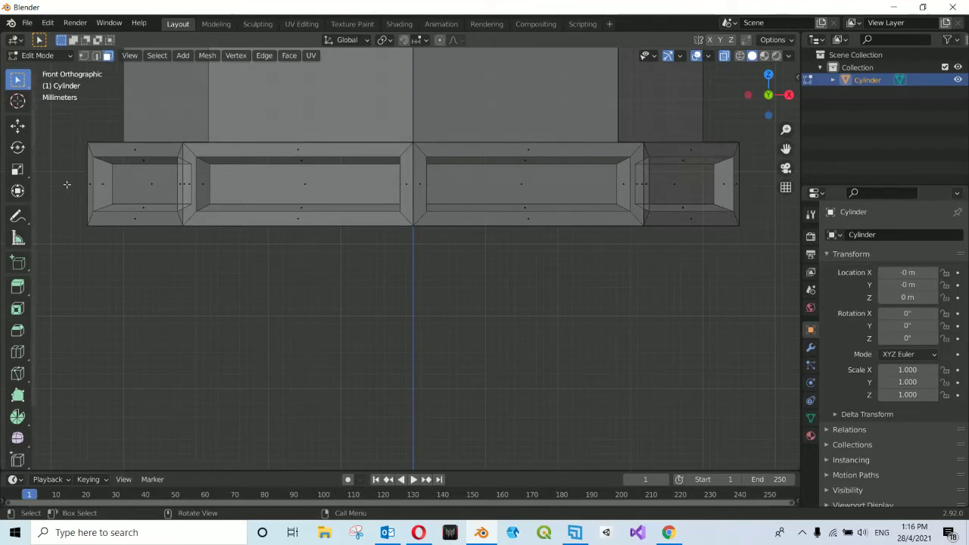
pyautogui.moveTo(80, 146); pyautogui.dragTo(761, 244)
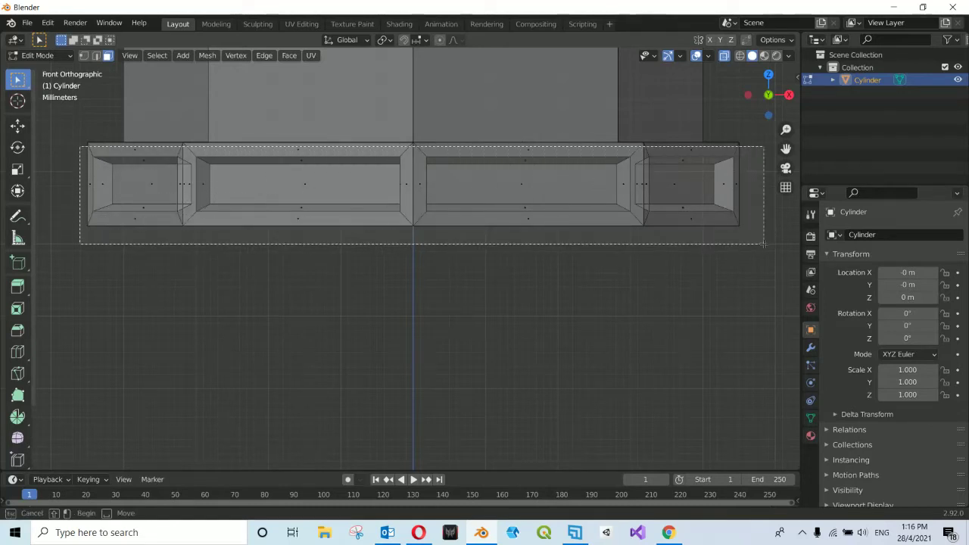
pyautogui.scroll(-1, 438, 256)
pyautogui.scroll(-1, 438, 256)
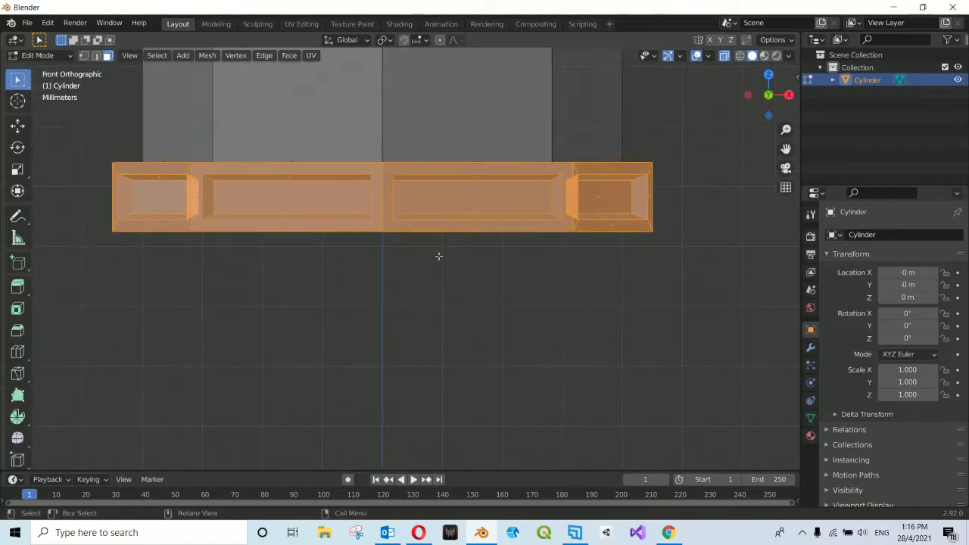
pyautogui.scroll(2, 438, 256)
pyautogui.scroll(-2, 438, 256)
pyautogui.moveTo(439, 256); pyautogui.dragTo(439, 256, button='middle')
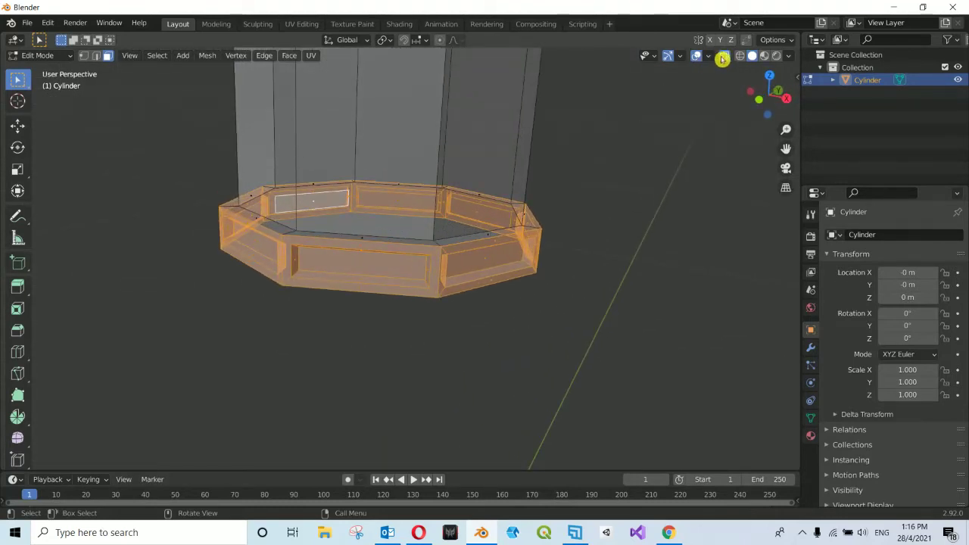
# - Turn X-ray off and orbit to look at the band from a low angle
pyautogui.click(725, 56)
pyautogui.hotkey('alt', 'a')
pyautogui.moveTo(356, 227); pyautogui.dragTo(296, 226, button='middle')
pyautogui.scroll(4, 297, 227)
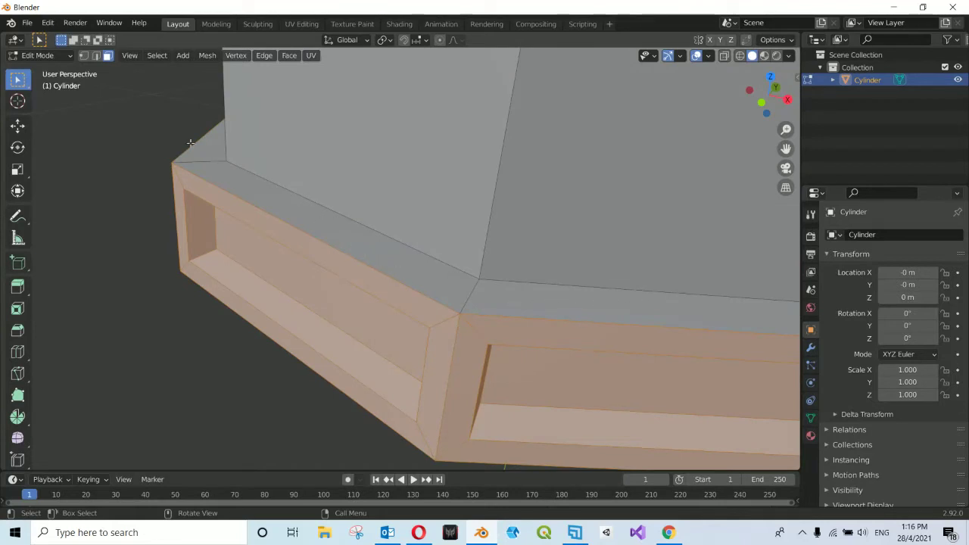
pyautogui.scroll(-3, 195, 145)
pyautogui.moveTo(195, 144)
pyautogui.mouseDown(button='middle')
pyautogui.moveTo(333, 145)
pyautogui.moveTo(328, 188)
pyautogui.moveTo(358, 203)
pyautogui.moveTo(474, 213)
pyautogui.mouseUp(button='middle')
pyautogui.scroll(2, 333, 144)
pyautogui.scroll(-2, 306, 151)
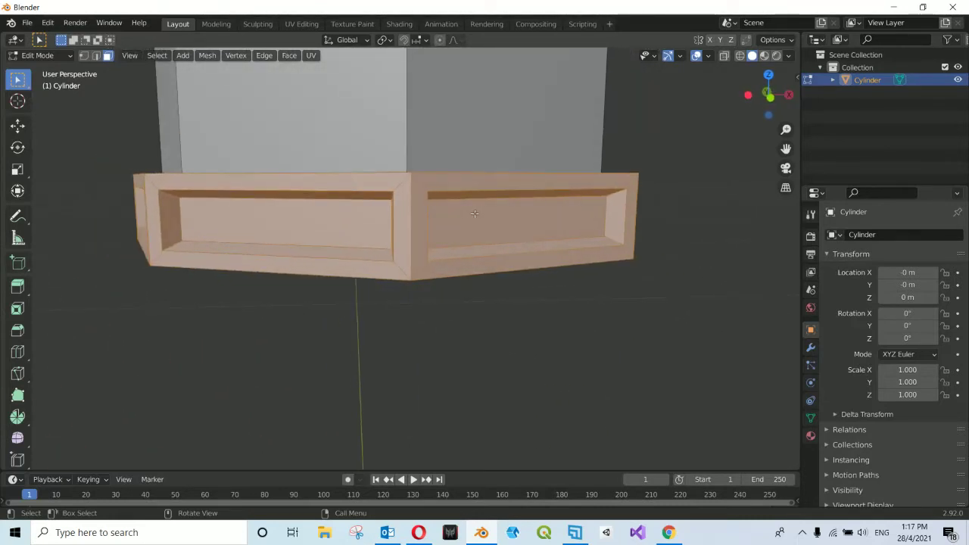
# - Return to the numpad 1 front view and zoom in on the band
pyautogui.press('KP_1')
pyautogui.scroll(-5, 476, 217)
pyautogui.scroll(-4, 444, 207)
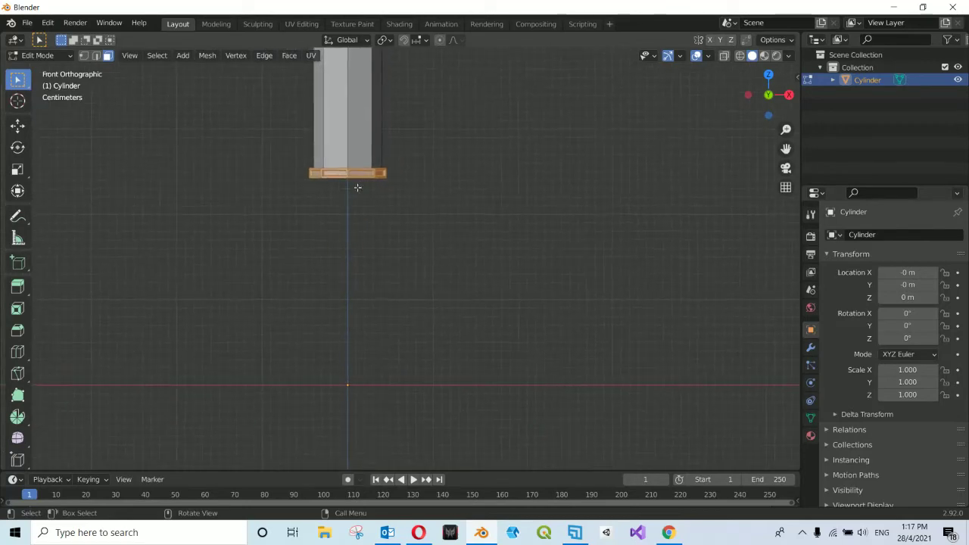
pyautogui.scroll(1, 363, 188)
pyautogui.scroll(1, 364, 184)
pyautogui.scroll(1, 364, 184)
pyautogui.scroll(3, 364, 183)
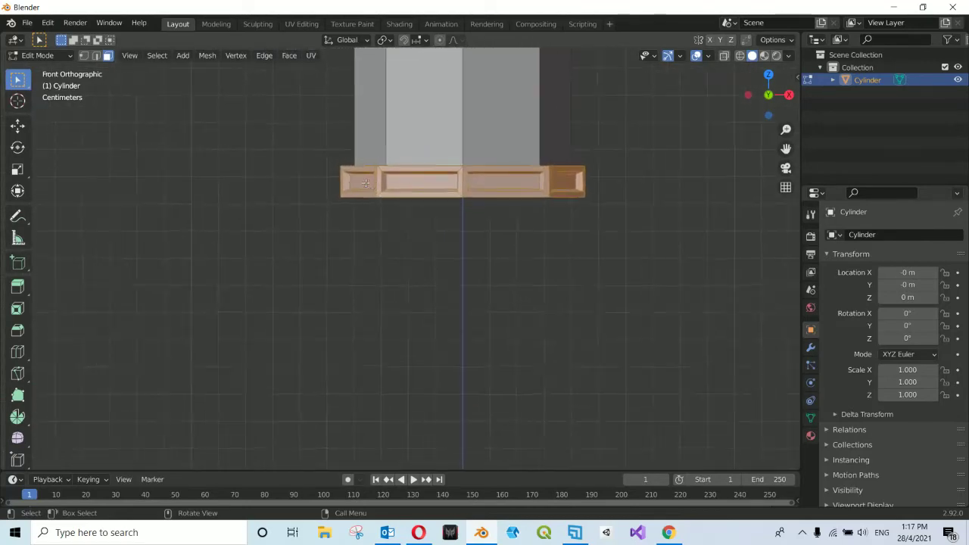
pyautogui.scroll(3, 371, 176)
pyautogui.scroll(2, 386, 159)
pyautogui.scroll(1, 397, 148)
pyautogui.scroll(1, 407, 137)
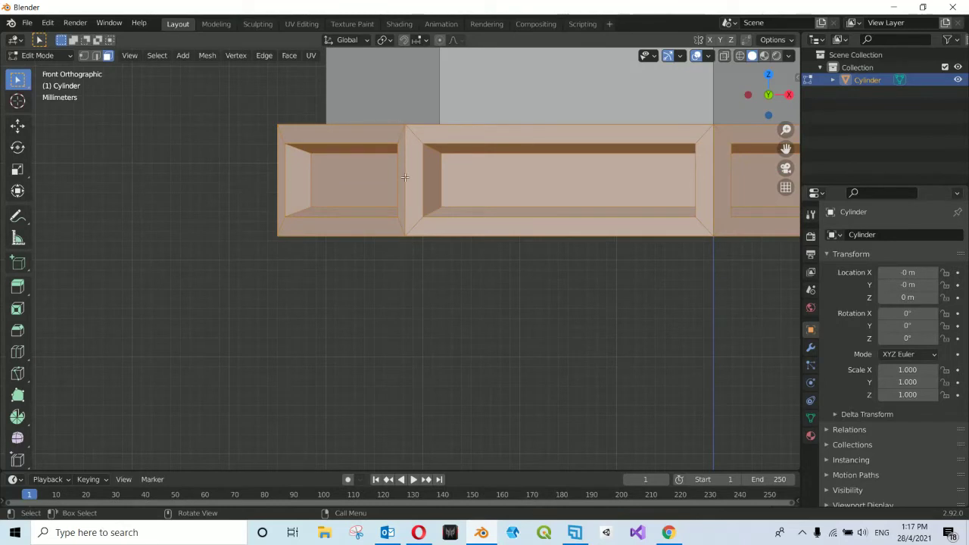
pyautogui.scroll(1, 398, 130)
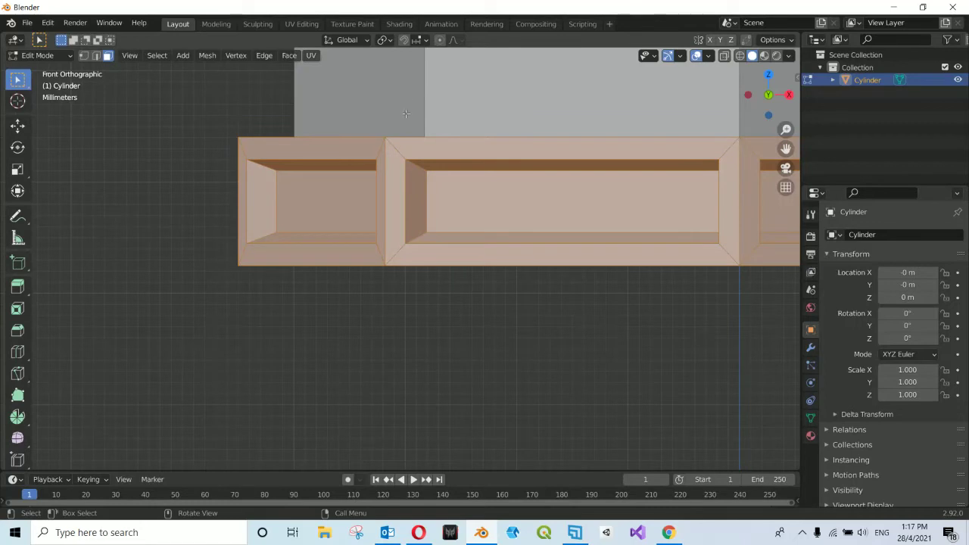
# - Enable snapping with Snap To set to Vertex
pyautogui.click(426, 43)
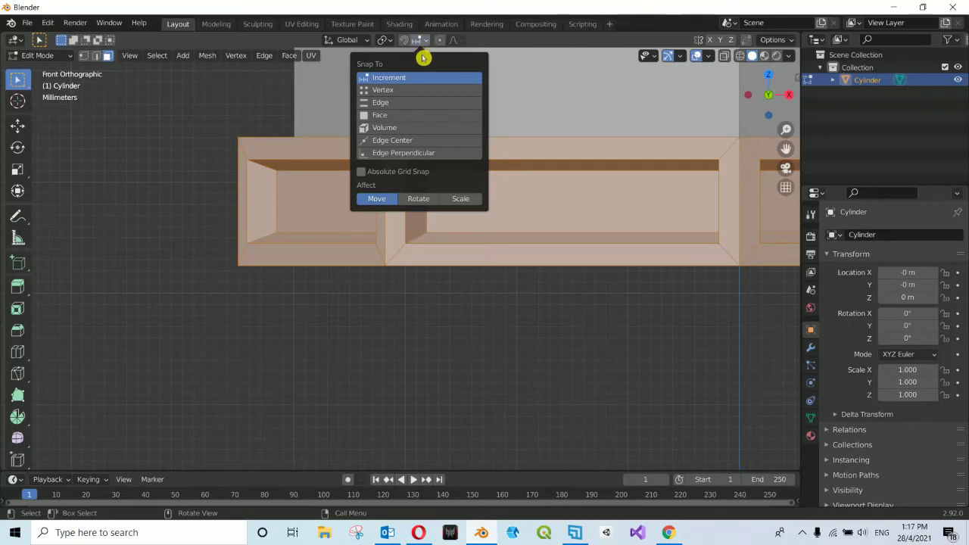
pyautogui.click(404, 92)
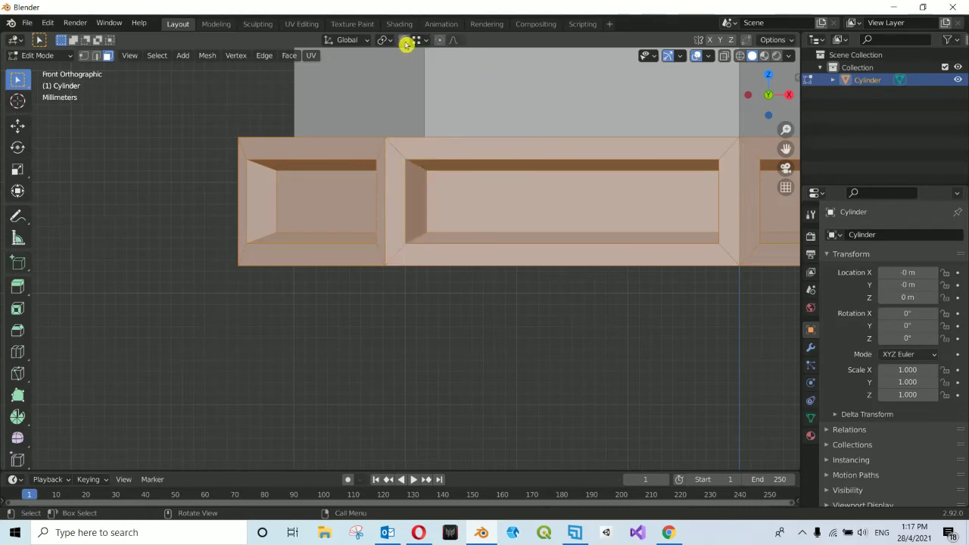
pyautogui.click(403, 41)
# - Duplicate the selected panelled band with Shift+D
pyautogui.scroll(-3, 235, 129)
pyautogui.scroll(-2, 225, 151)
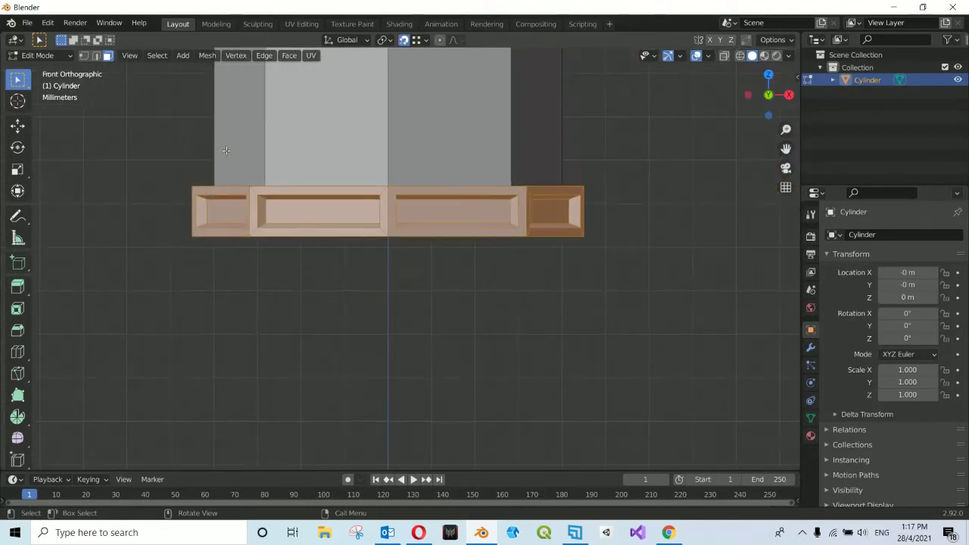
pyautogui.scroll(-1, 182, 234)
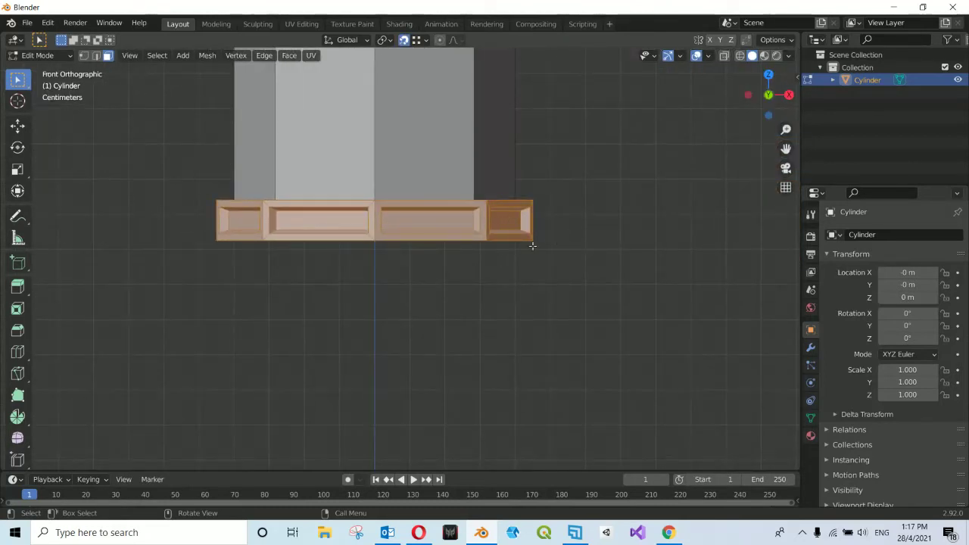
pyautogui.scroll(1, 320, 254)
pyautogui.scroll(1, 288, 234)
pyautogui.scroll(-1, 232, 249)
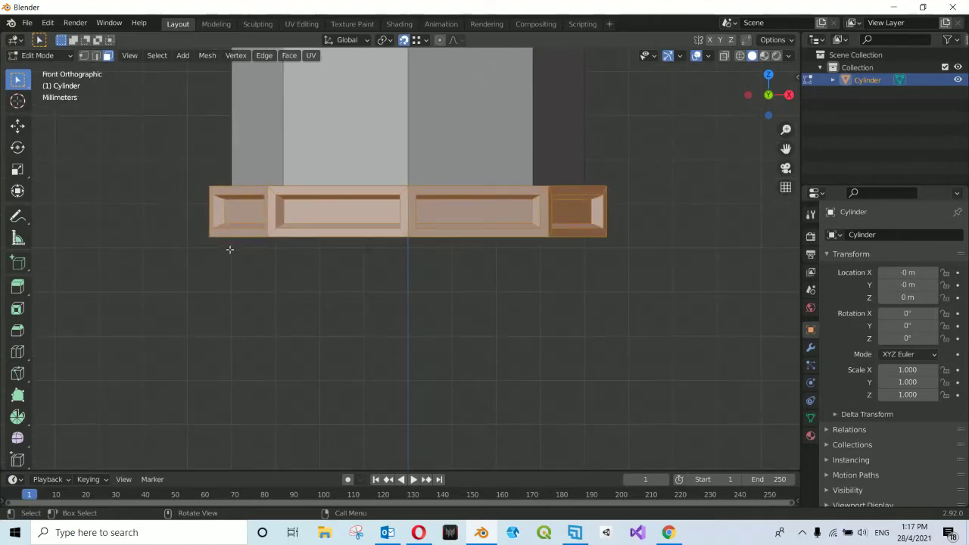
pyautogui.scroll(1, 229, 249)
pyautogui.scroll(1, 229, 249)
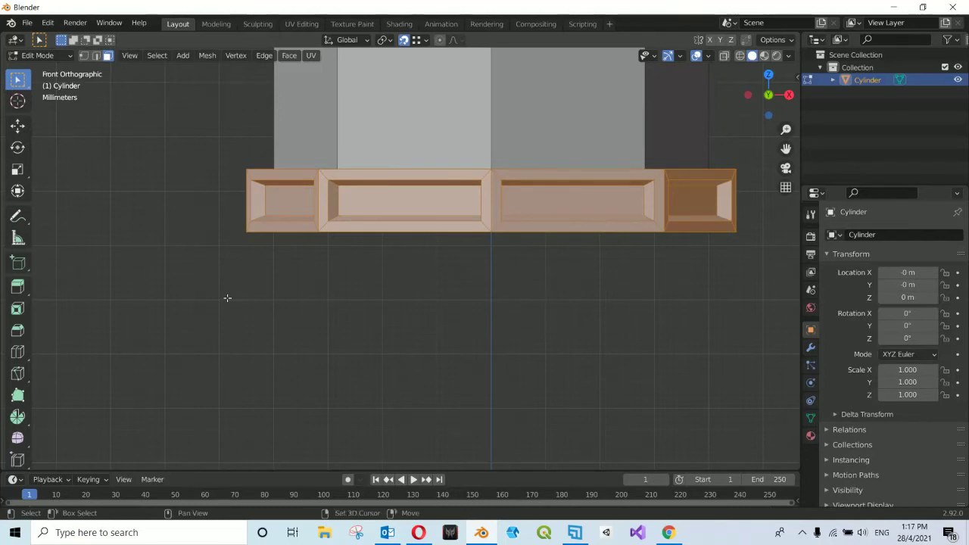
pyautogui.hotkey('shift', 'd')
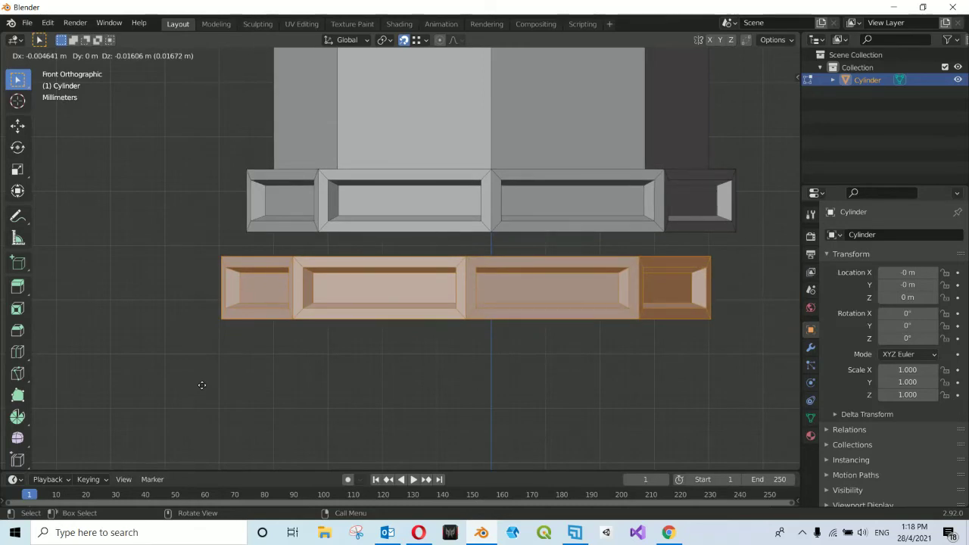
# - Snap the first duplicated band along Z so it sits directly beneath the original
pyautogui.press('z')
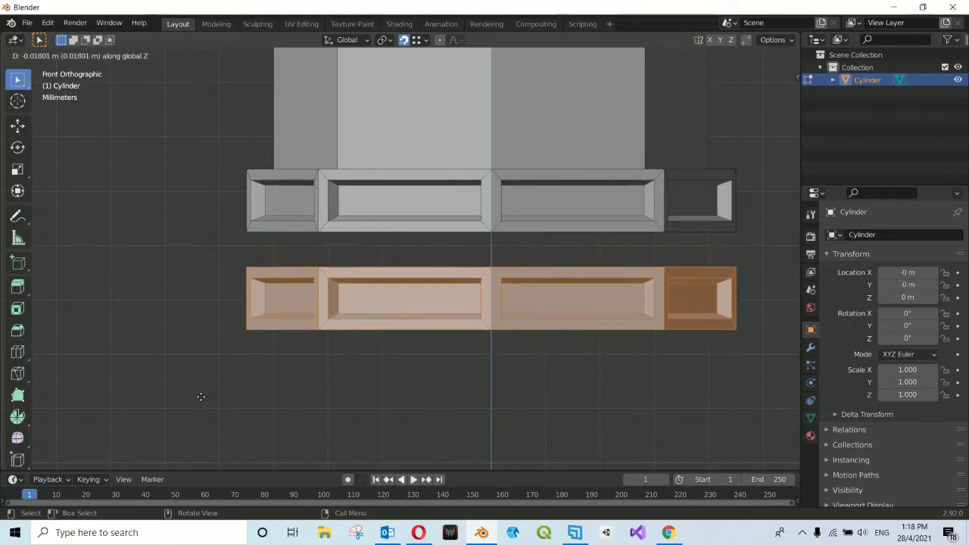
pyautogui.click(201, 399)
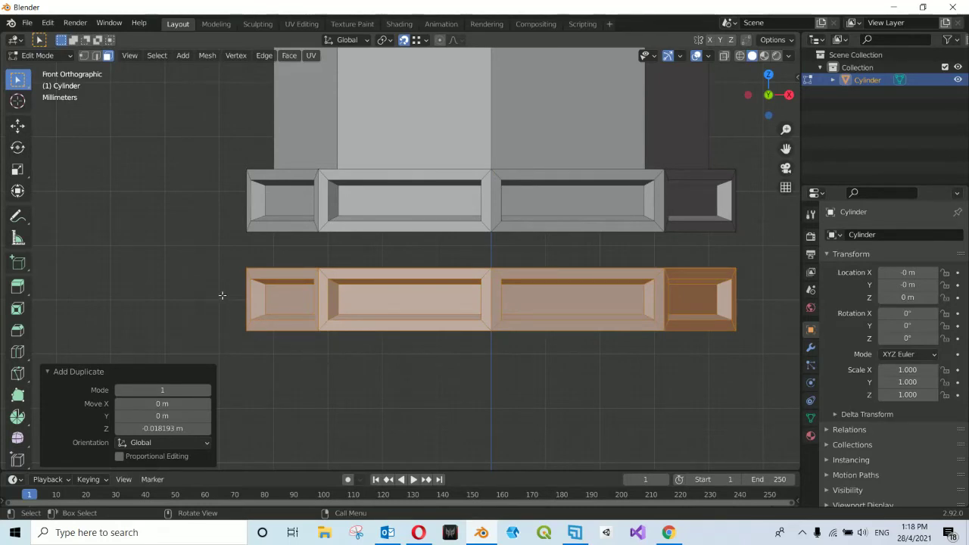
pyautogui.press('g')
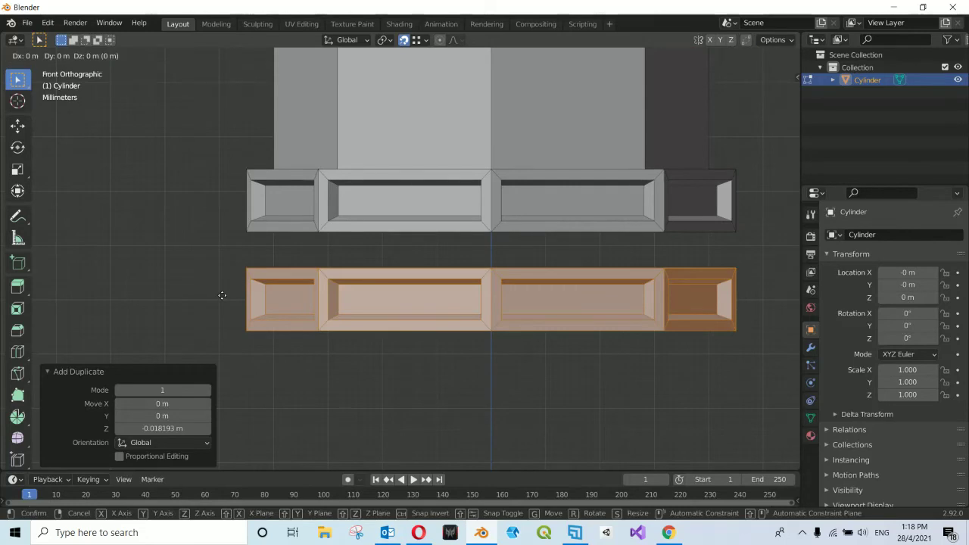
pyautogui.press('z')
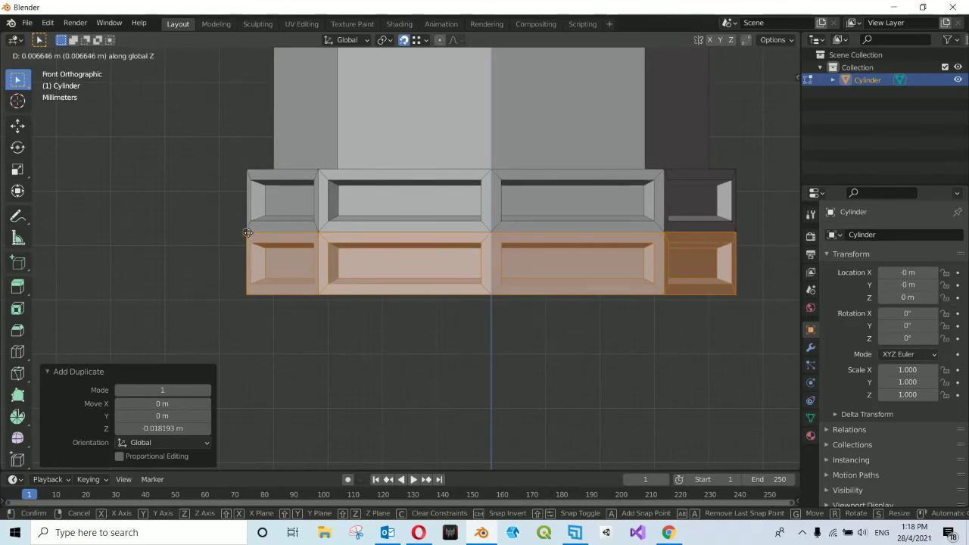
pyautogui.click(248, 233)
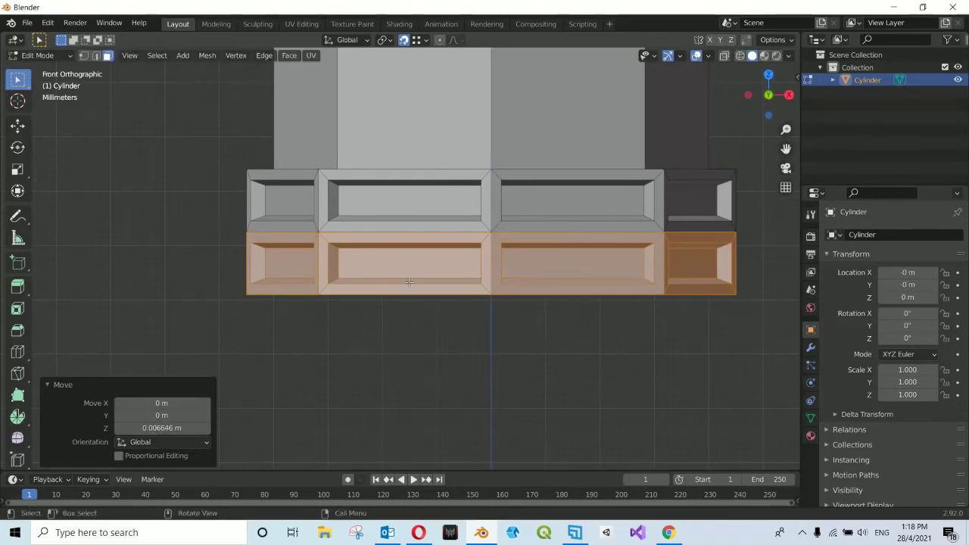
pyautogui.scroll(-2, 409, 282)
pyautogui.scroll(-2, 398, 242)
pyautogui.scroll(-3, 398, 242)
pyautogui.scroll(3, 398, 243)
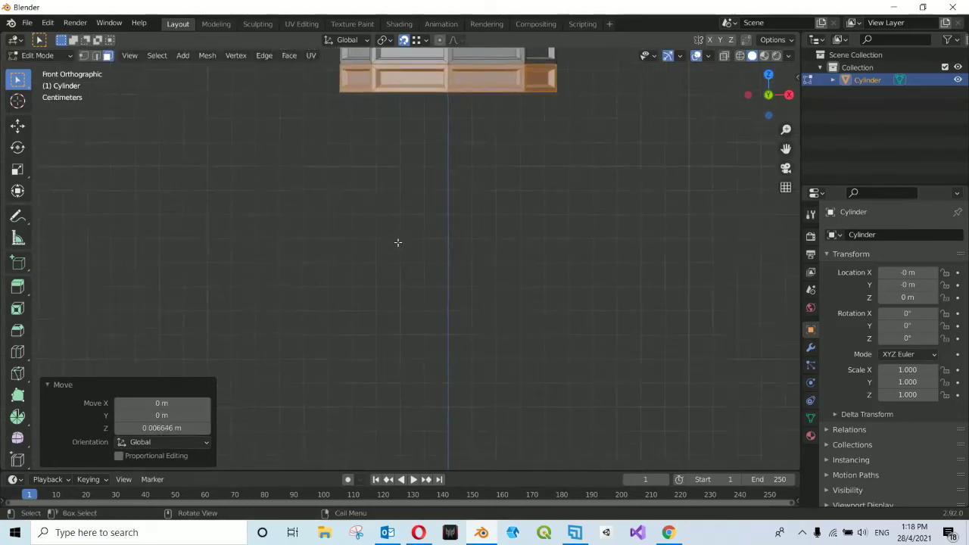
pyautogui.scroll(3, 398, 243)
pyautogui.keyDown('shift'); pyautogui.scroll(4, 439, 164); pyautogui.keyUp('shift')
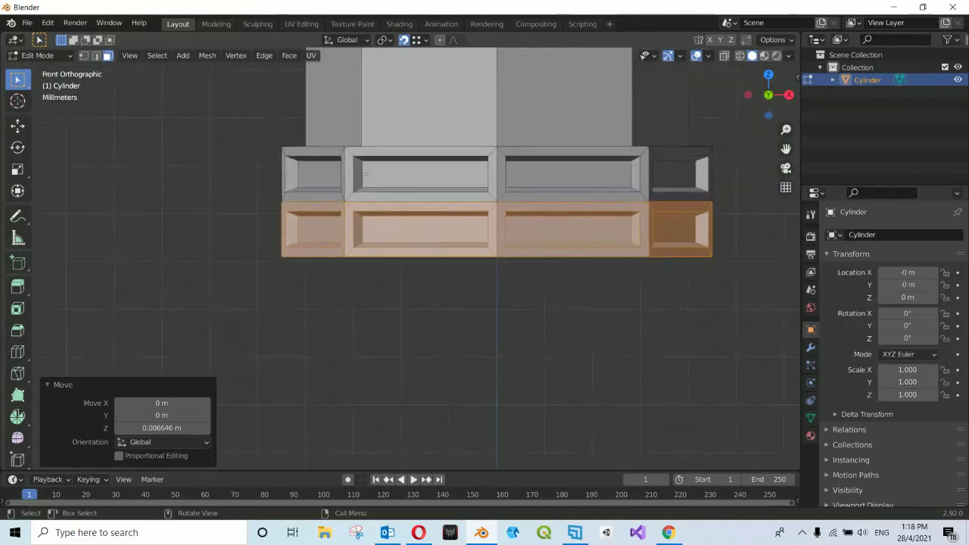
pyautogui.scroll(1, 422, 154)
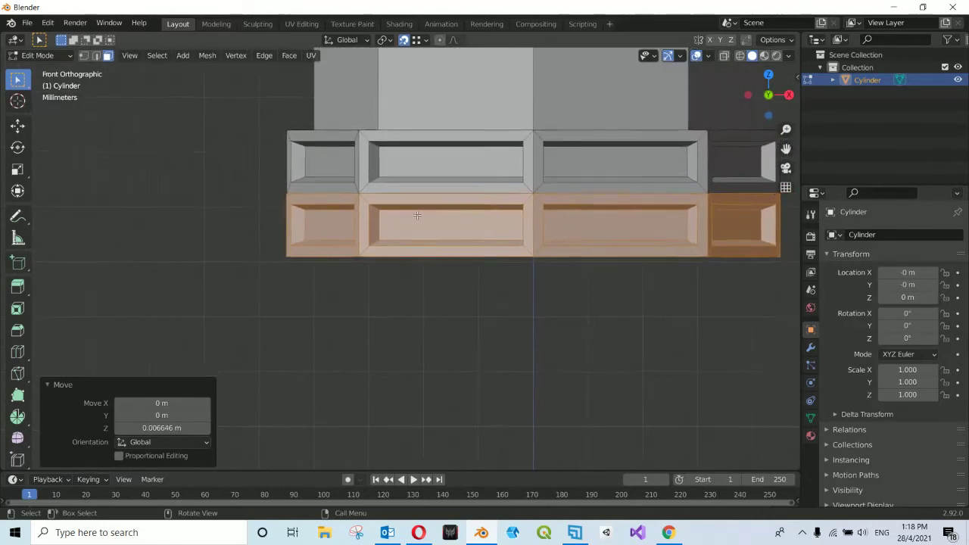
pyautogui.scroll(-3, 416, 217)
pyautogui.scroll(1, 379, 220)
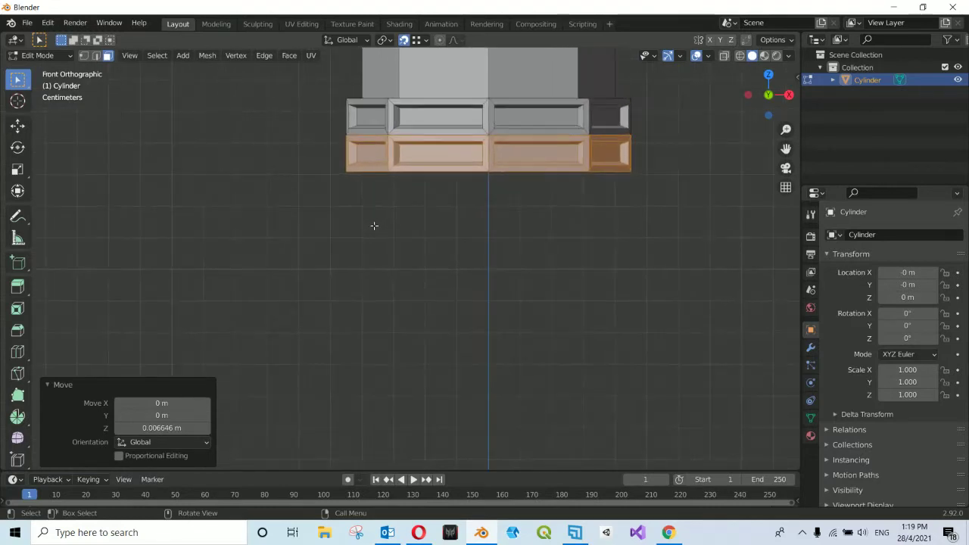
pyautogui.scroll(-3, 374, 224)
pyautogui.scroll(-1, 374, 226)
# - Add two more band copies, each snapped along Z under the bottom of the stack
pyautogui.hotkey('shift', 'd')
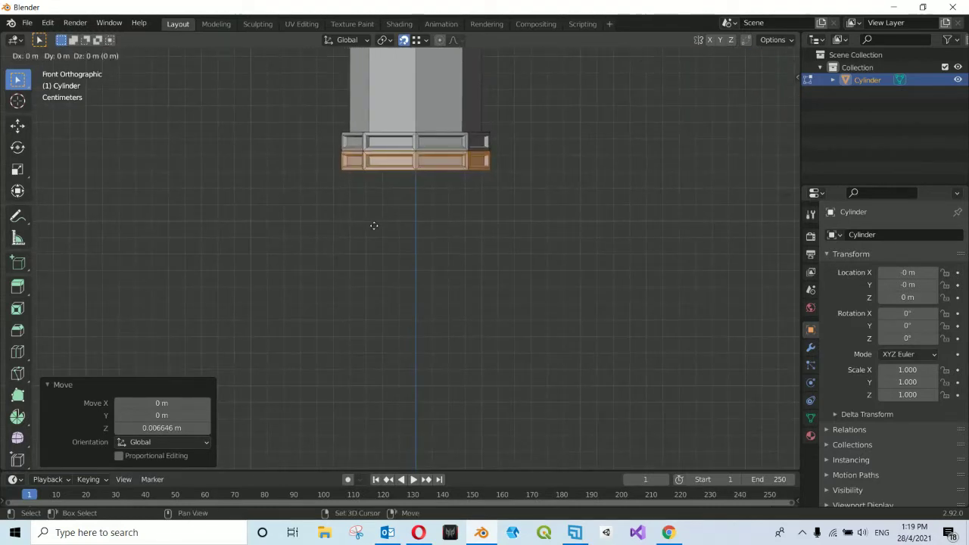
pyautogui.press('z')
pyautogui.click(348, 259)
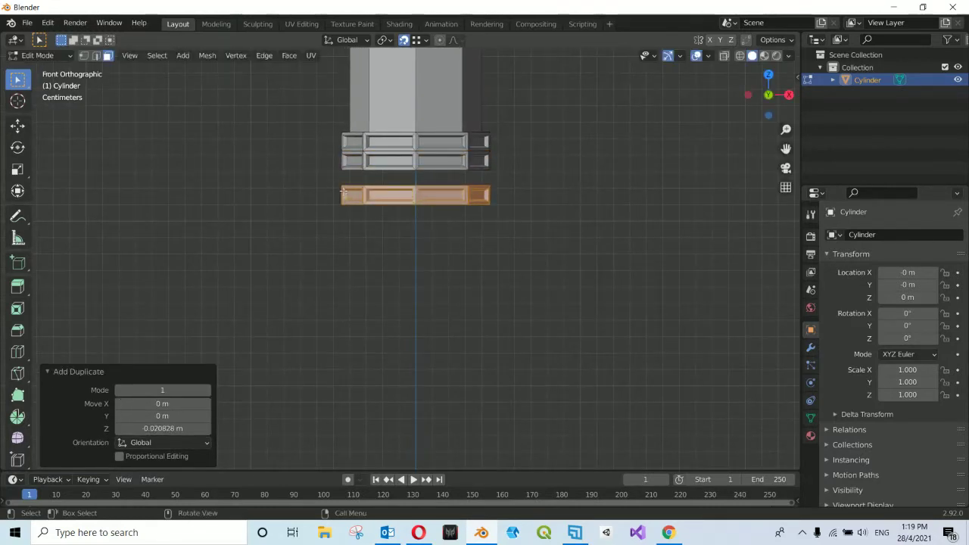
pyautogui.press('g')
pyautogui.press('z')
pyautogui.click(350, 221)
pyautogui.hotkey('shift', 'd')
pyautogui.press('z')
pyautogui.click(347, 253)
pyautogui.press('g')
pyautogui.press('z')
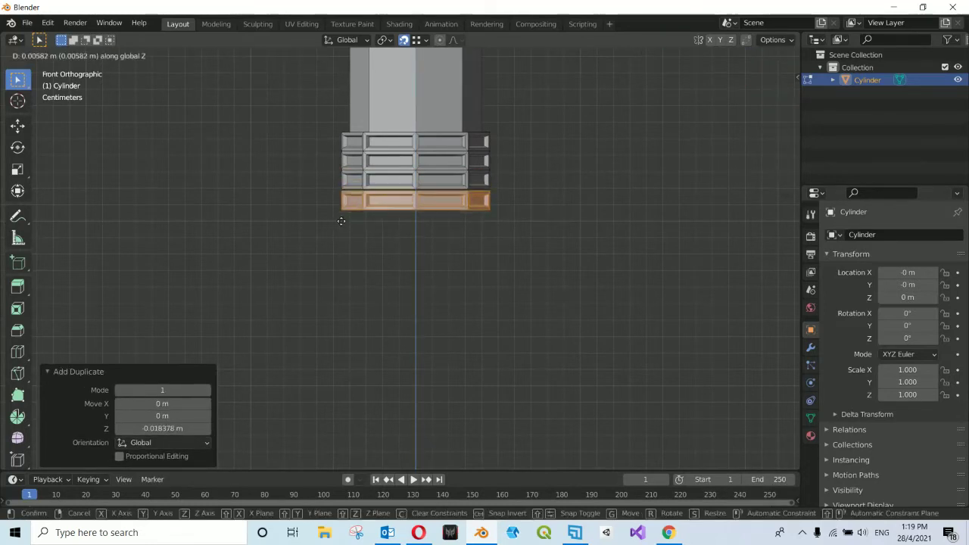
pyautogui.click(348, 206)
# - Recentre the view and snap another band copy under the bottom row
pyautogui.scroll(-5, 373, 246)
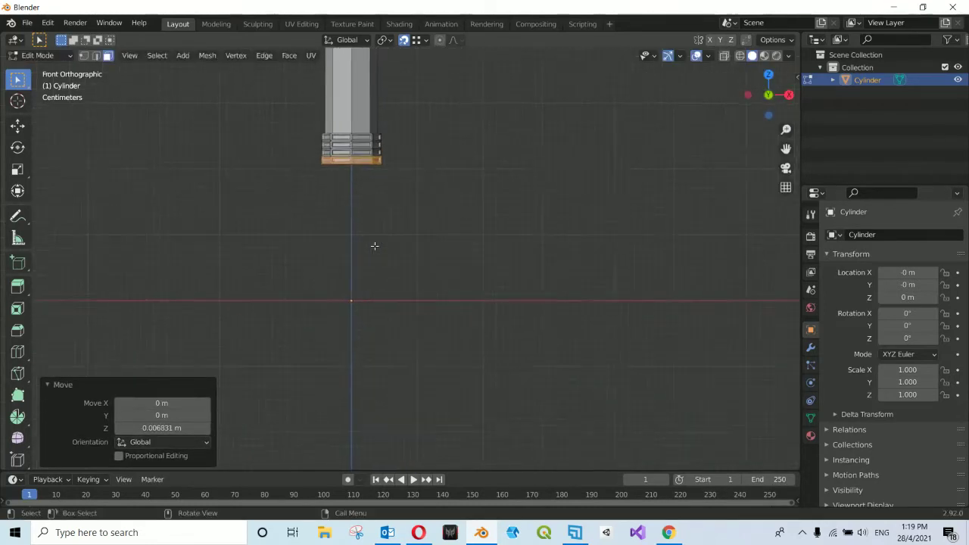
pyautogui.scroll(2, 357, 303)
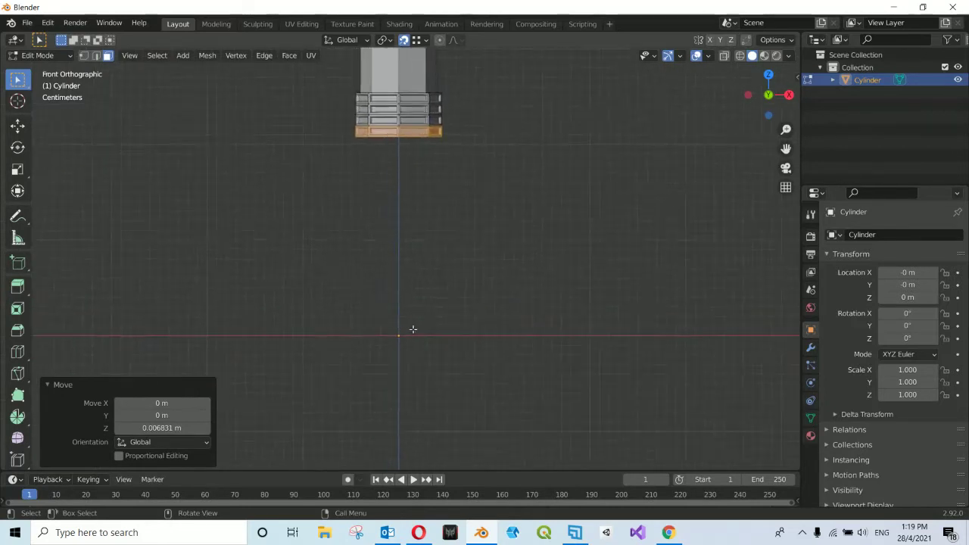
pyautogui.keyDown('shift'); pyautogui.moveTo(364, 310); pyautogui.dragTo(414, 370, button='middle'); pyautogui.keyUp('shift')
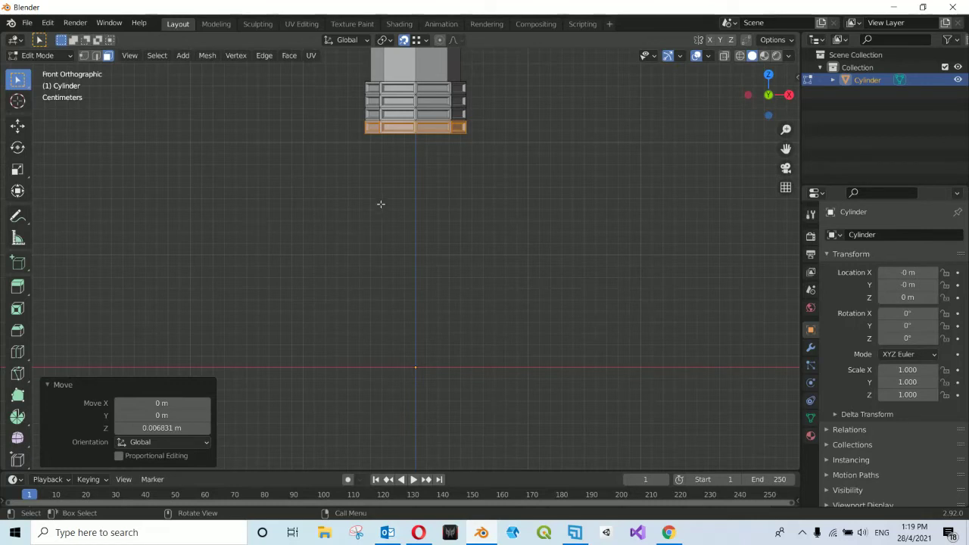
pyautogui.click(426, 42)
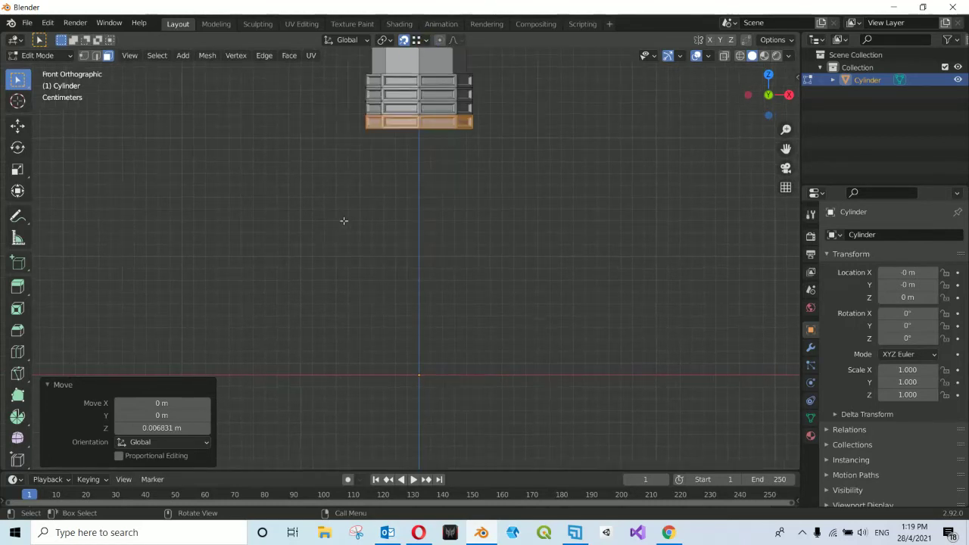
pyautogui.keyDown('shift'); pyautogui.moveTo(340, 225); pyautogui.dragTo(374, 219, button='middle'); pyautogui.keyUp('shift')
pyautogui.hotkey('shift', 'd')
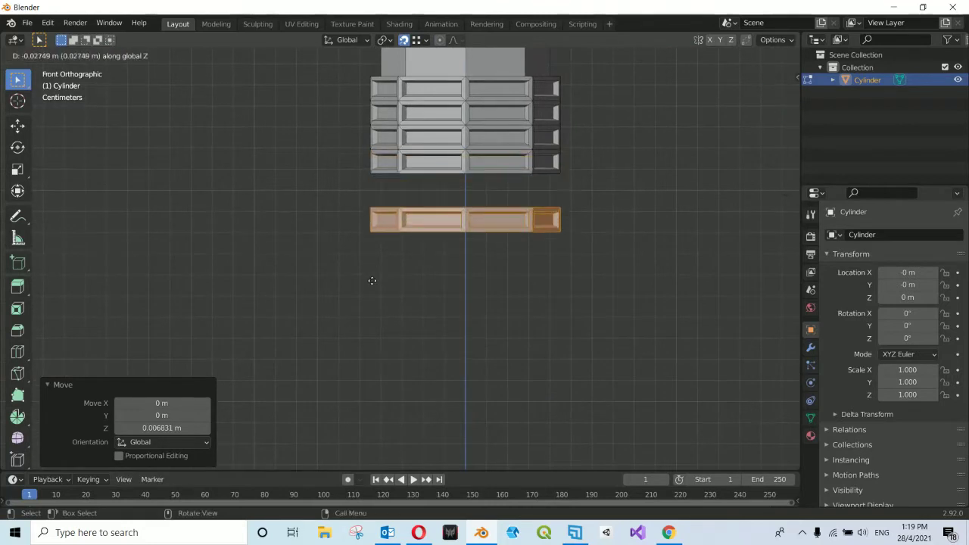
pyautogui.click(371, 281)
pyautogui.press('g')
pyautogui.press('z')
pyautogui.click(366, 232)
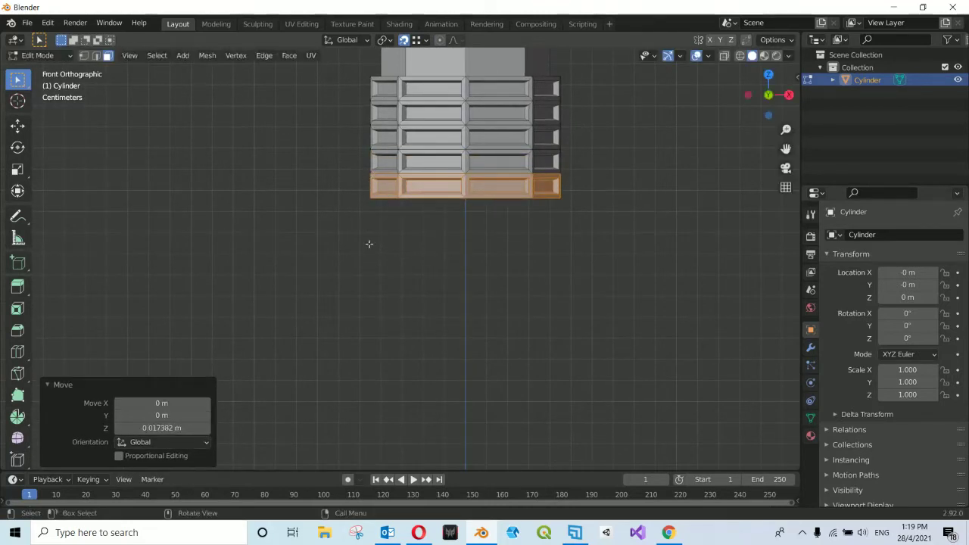
# - Stack two more band copies beneath the column, moving each along Z
pyautogui.press('g')
pyautogui.press('z')
pyautogui.click(383, 302)
pyautogui.hotkey('shift', 'd')
pyautogui.click(383, 327)
pyautogui.press('g')
pyautogui.press('z')
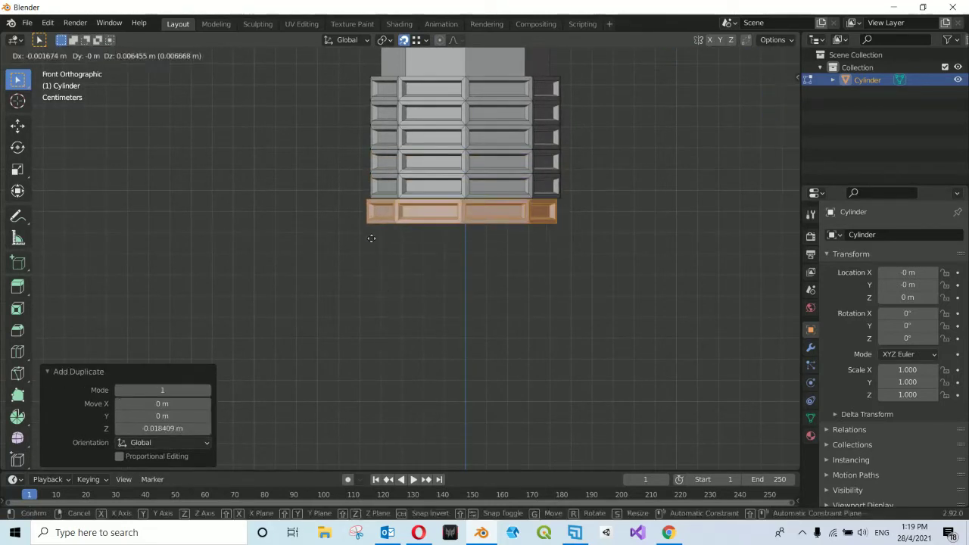
pyautogui.click(379, 305)
pyautogui.hotkey('shift', 'd')
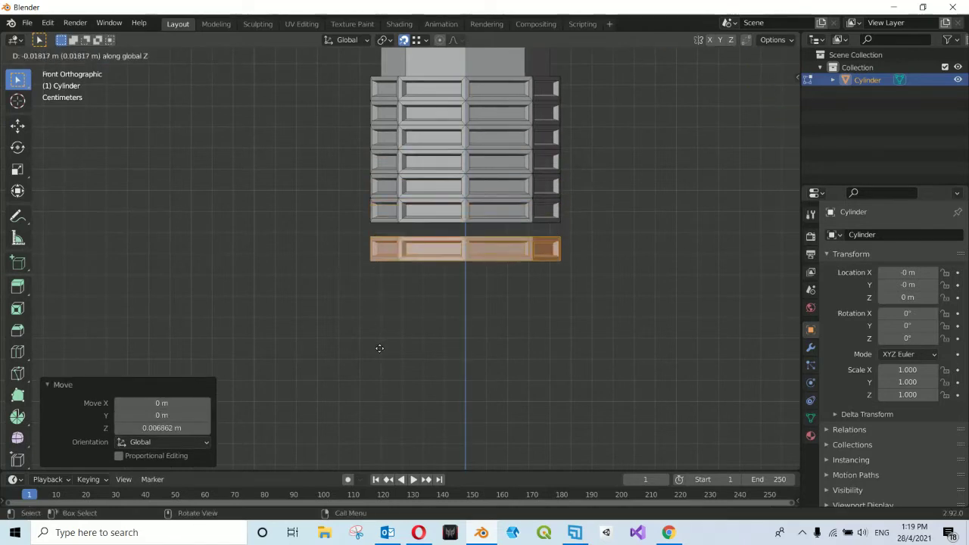
pyautogui.click(380, 348)
pyautogui.press('g')
pyautogui.press('z')
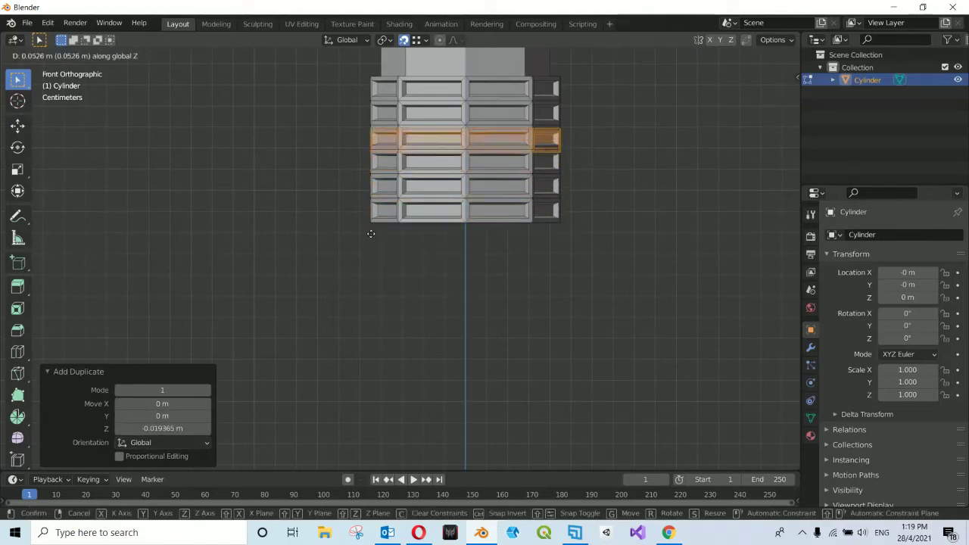
pyautogui.click(372, 324)
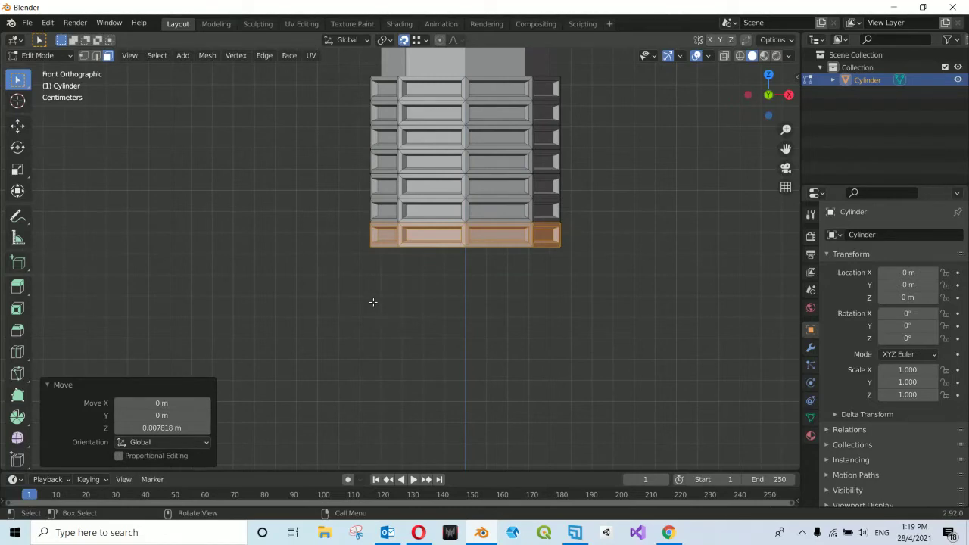
# - Zoom in and out to inspect the column of about seven stacked panelled bands
pyautogui.scroll(1, 372, 302)
pyautogui.scroll(1, 373, 302)
pyautogui.scroll(2, 371, 303)
pyautogui.scroll(1, 355, 289)
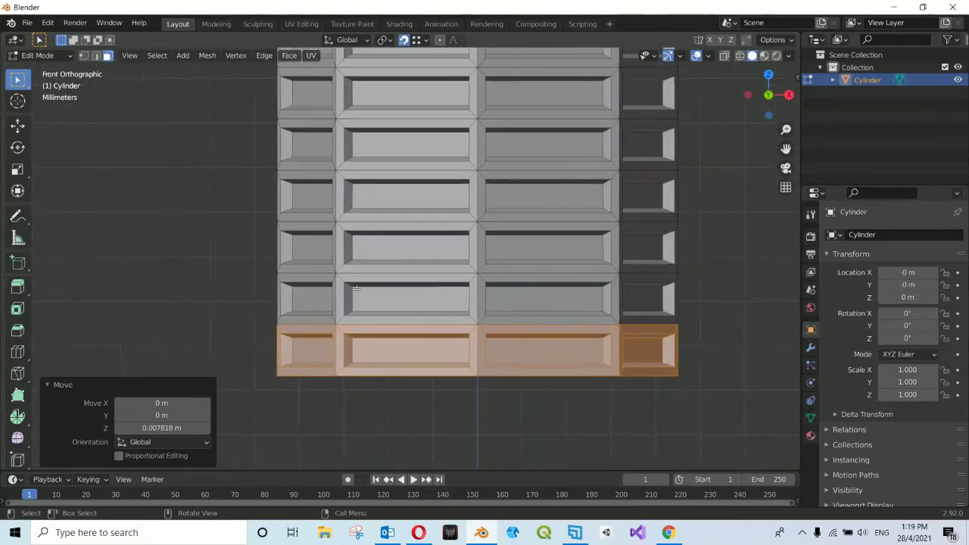
pyautogui.scroll(-2, 356, 290)
pyautogui.scroll(-4, 394, 265)
pyautogui.scroll(-2, 359, 218)
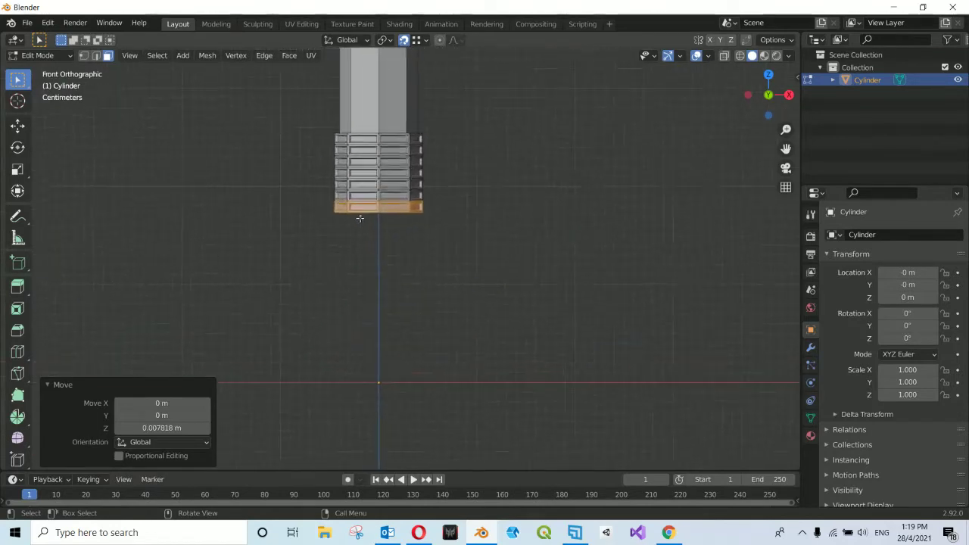
pyautogui.scroll(4, 359, 218)
pyautogui.scroll(3, 393, 272)
pyautogui.scroll(1, 420, 312)
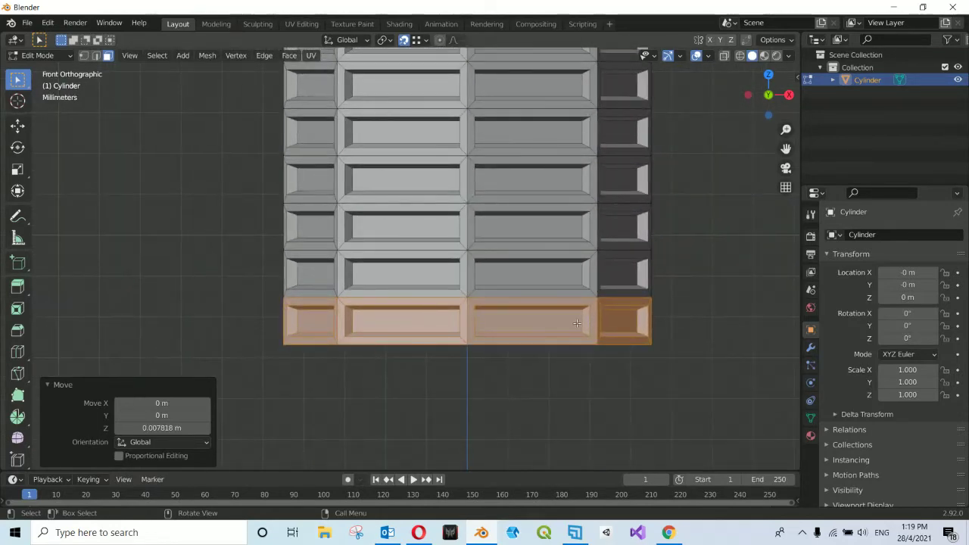
pyautogui.scroll(-1, 360, 289)
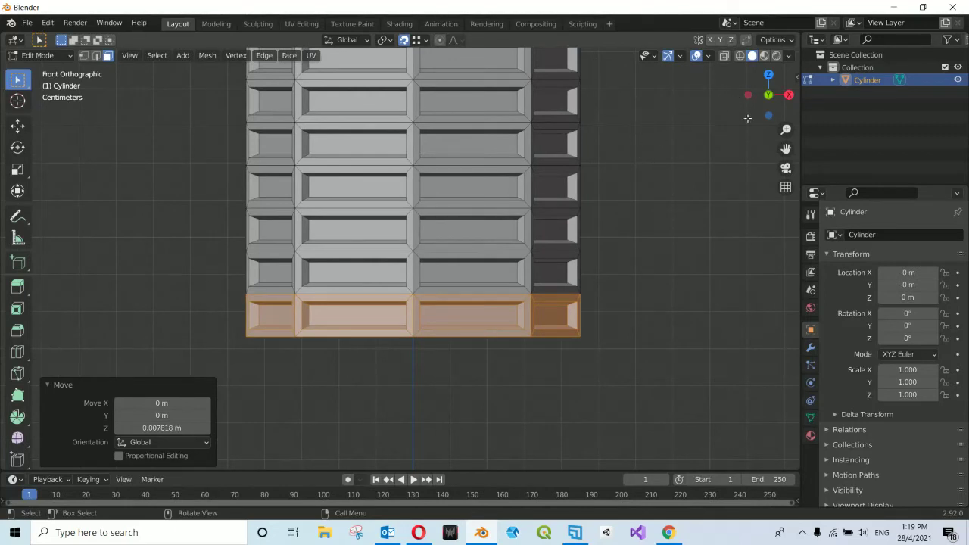
# - Turn on X-Ray, grow the selection to adjacent ribbed faces, and recentre the bollard
pyautogui.click(724, 57)
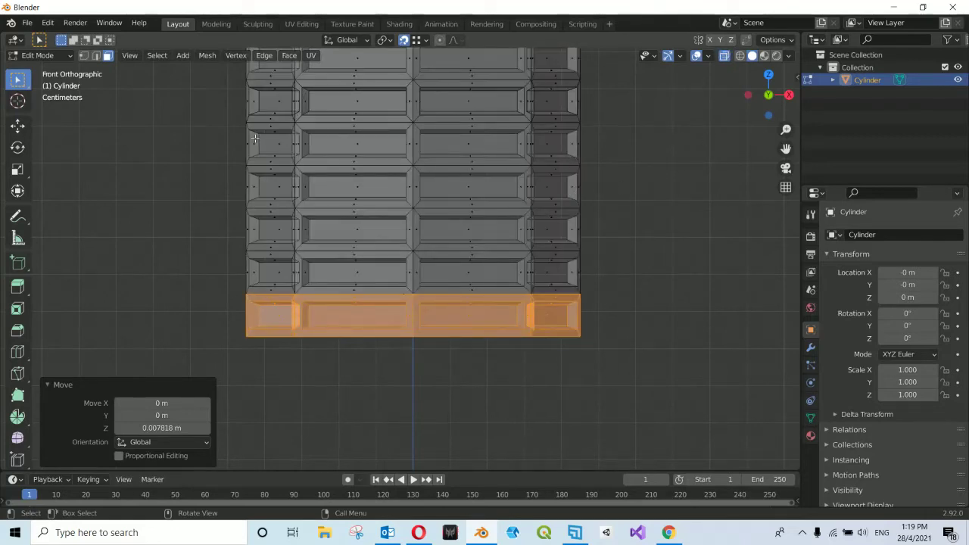
pyautogui.scroll(1, 527, 198)
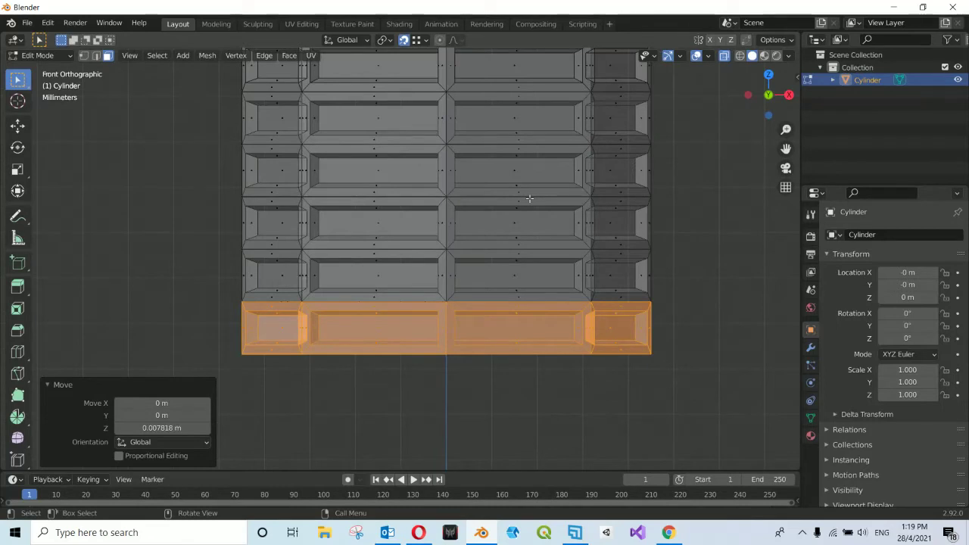
pyautogui.press('ctrl+KP_Add')
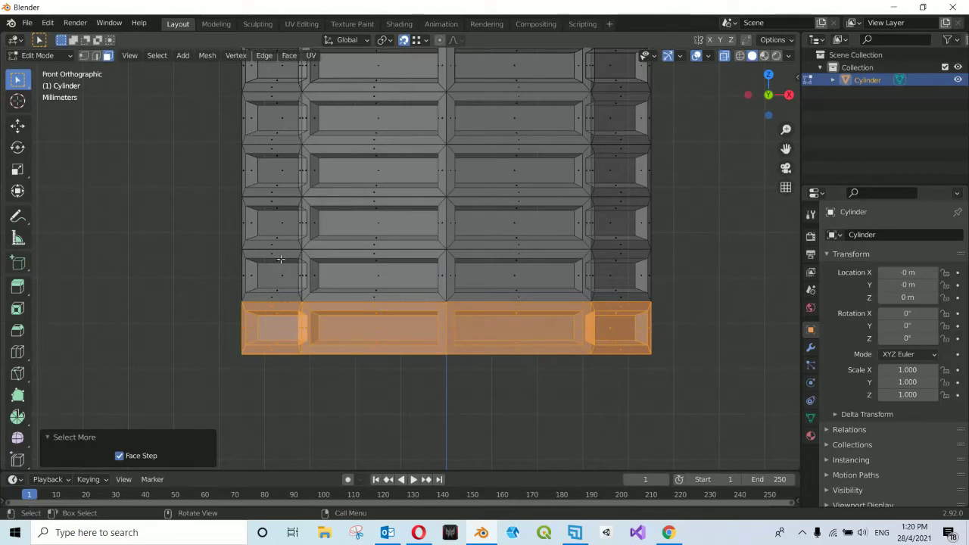
pyautogui.scroll(-1, 299, 334)
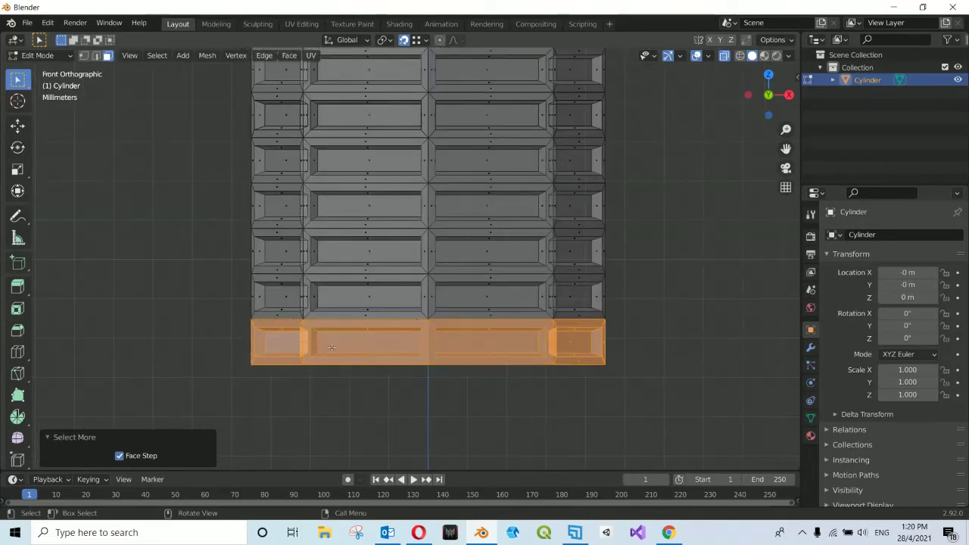
pyautogui.keyDown('shift'); pyautogui.moveTo(359, 343); pyautogui.dragTo(356, 398, button='middle'); pyautogui.keyUp('shift')
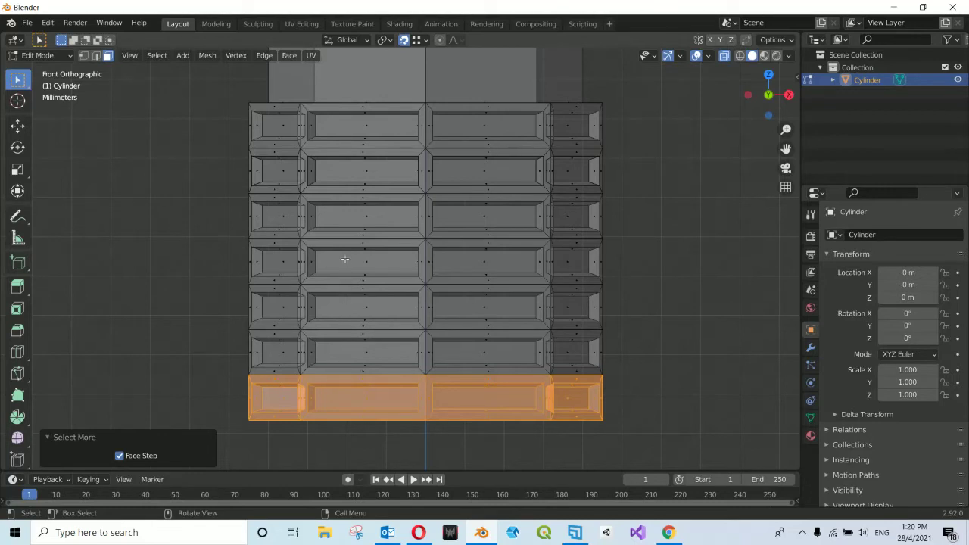
# - Box-select the lower five rows of panels, then switch X-Ray off and zoom out
pyautogui.moveTo(242, 196); pyautogui.dragTo(630, 454)
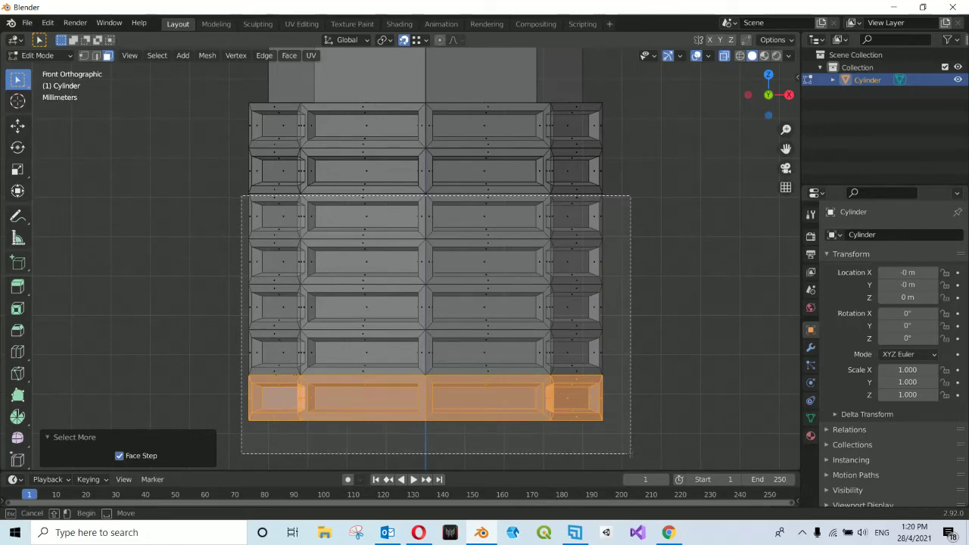
pyautogui.moveTo(630, 453); pyautogui.dragTo(630, 453)
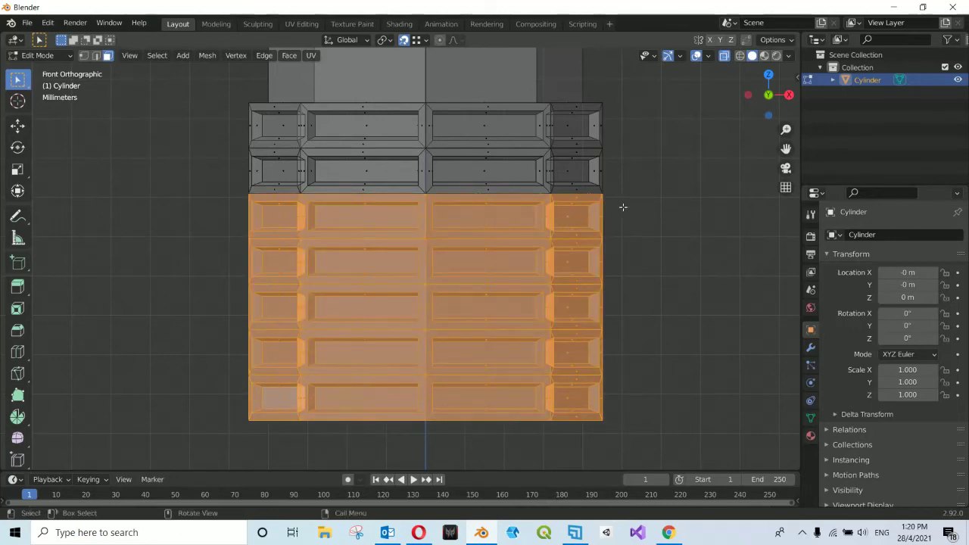
pyautogui.scroll(-3, 642, 199)
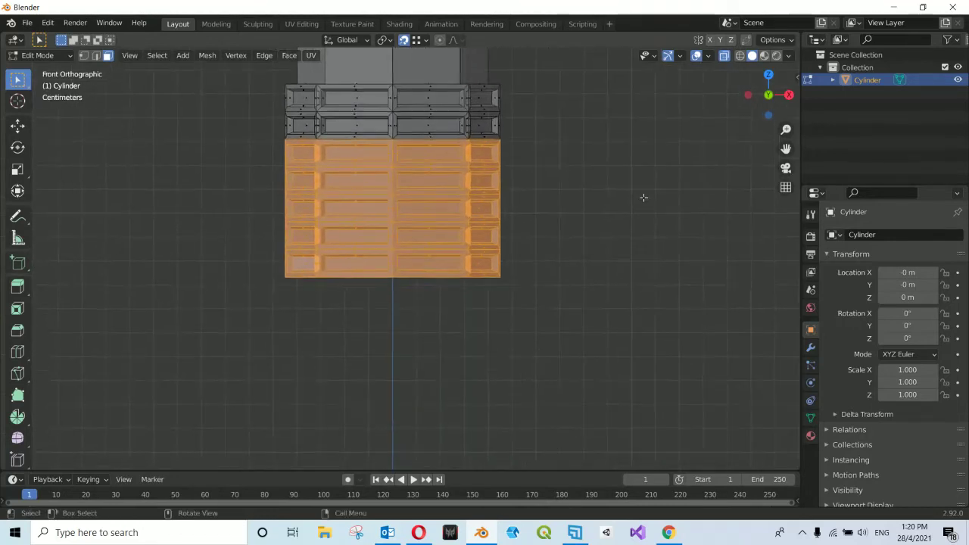
pyautogui.click(724, 56)
pyautogui.scroll(-2, 432, 258)
pyautogui.scroll(-1, 454, 280)
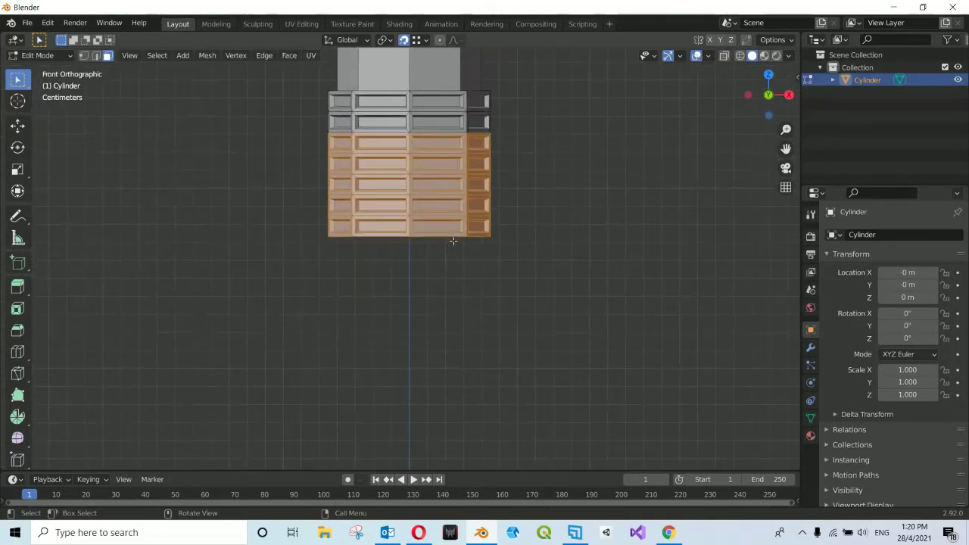
# - Duplicate the ribbed faces and seat the copy flush under the grey ribs
pyautogui.hotkey('shift', 'd')
pyautogui.press('z')
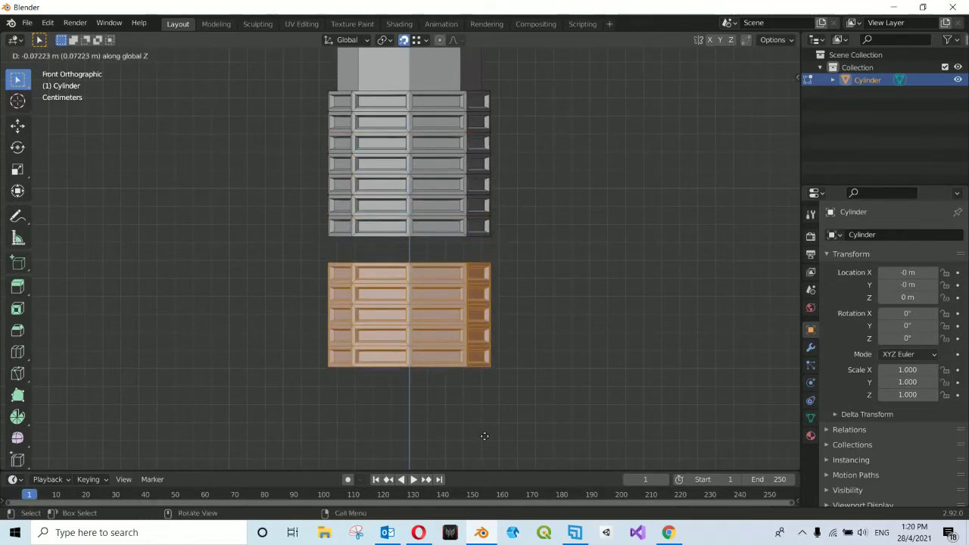
pyautogui.click(484, 430)
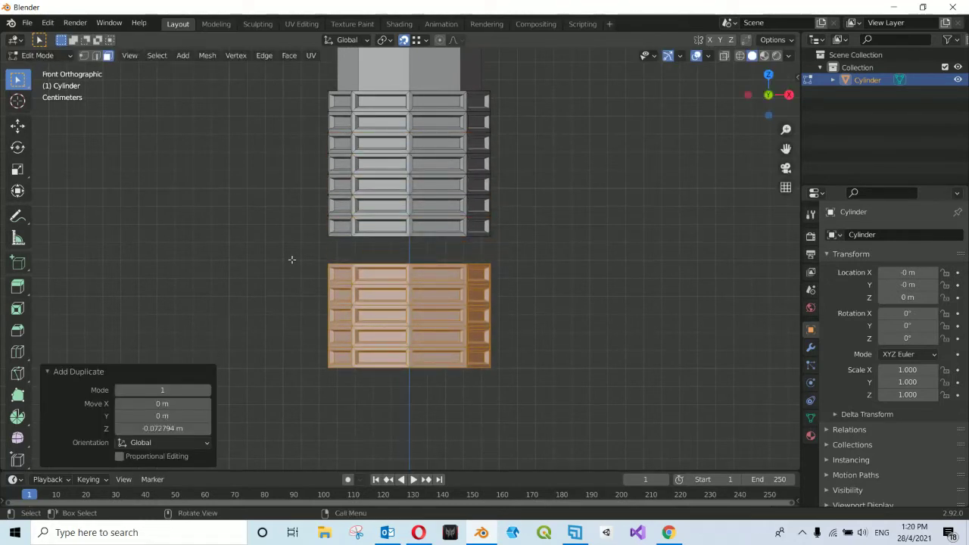
pyautogui.press('g')
pyautogui.press('z')
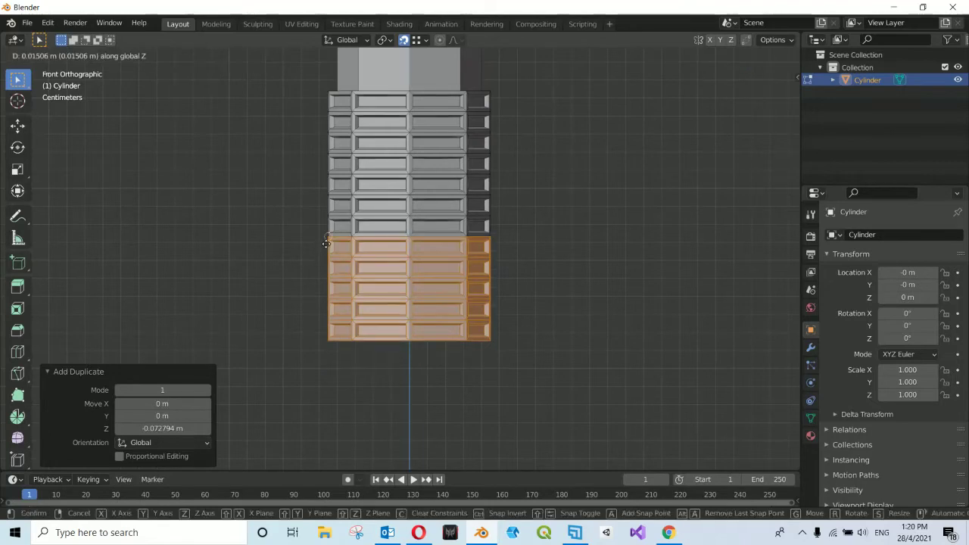
pyautogui.click(326, 241)
pyautogui.scroll(-2, 325, 246)
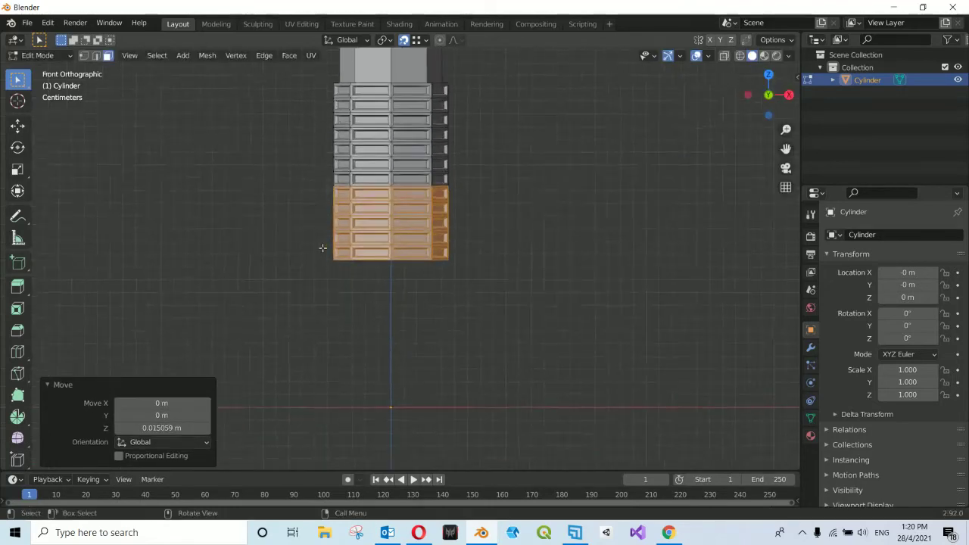
pyautogui.scroll(-1, 322, 247)
# - Add two more stacked copies of the orange ribbed faces, each joined flush below the ribs
pyautogui.hotkey('shift', 'd')
pyautogui.press('z')
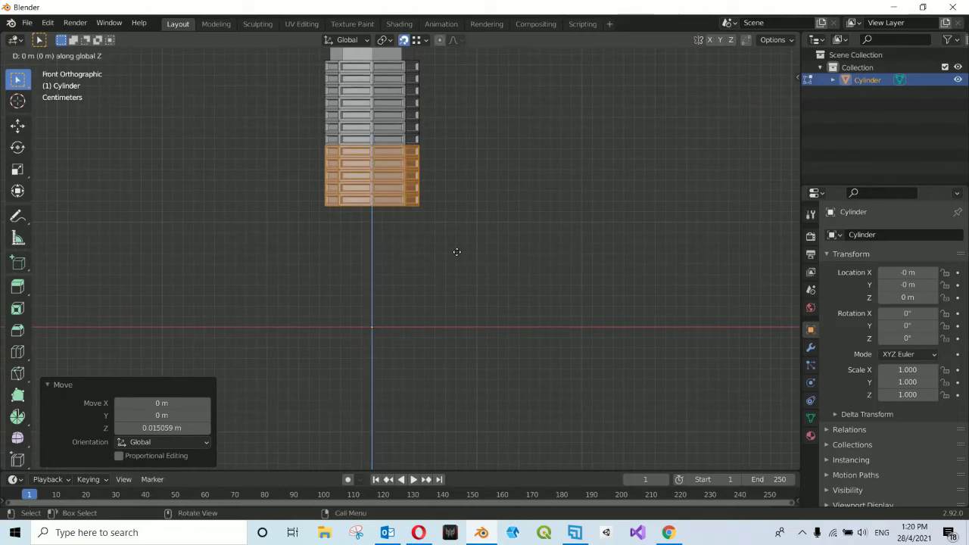
pyautogui.click(401, 318)
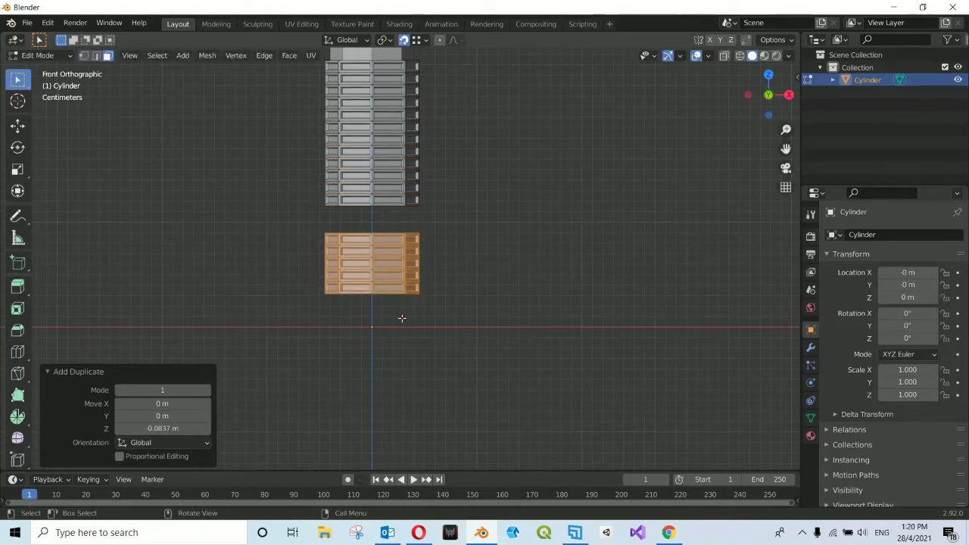
pyautogui.press('g')
pyautogui.press('z')
pyautogui.click(324, 207)
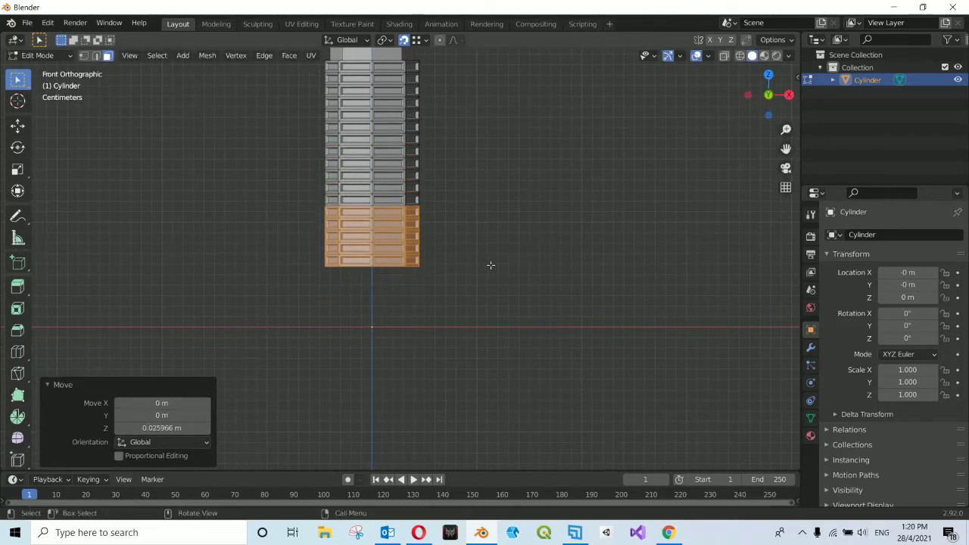
pyautogui.press('g')
pyautogui.press('z')
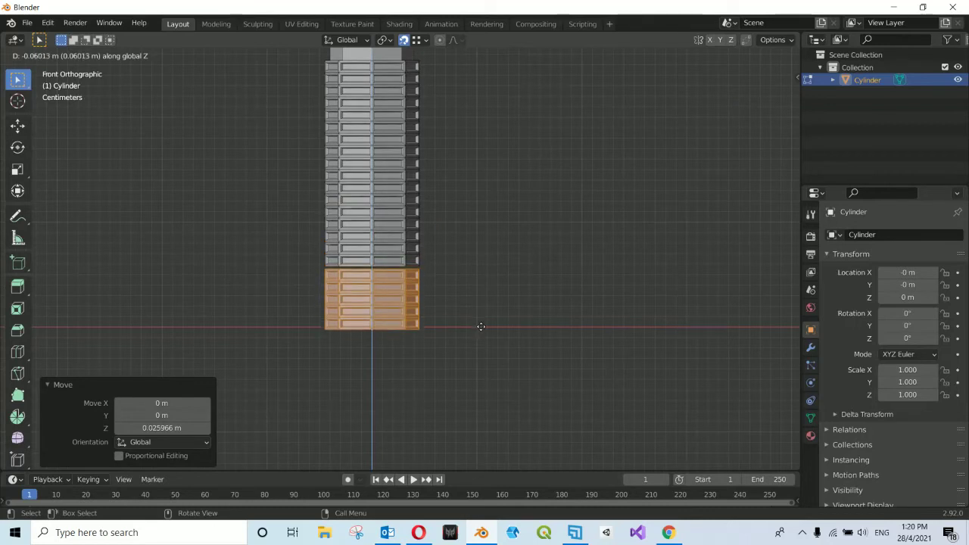
pyautogui.click(480, 346)
pyautogui.press('g')
pyautogui.press('z')
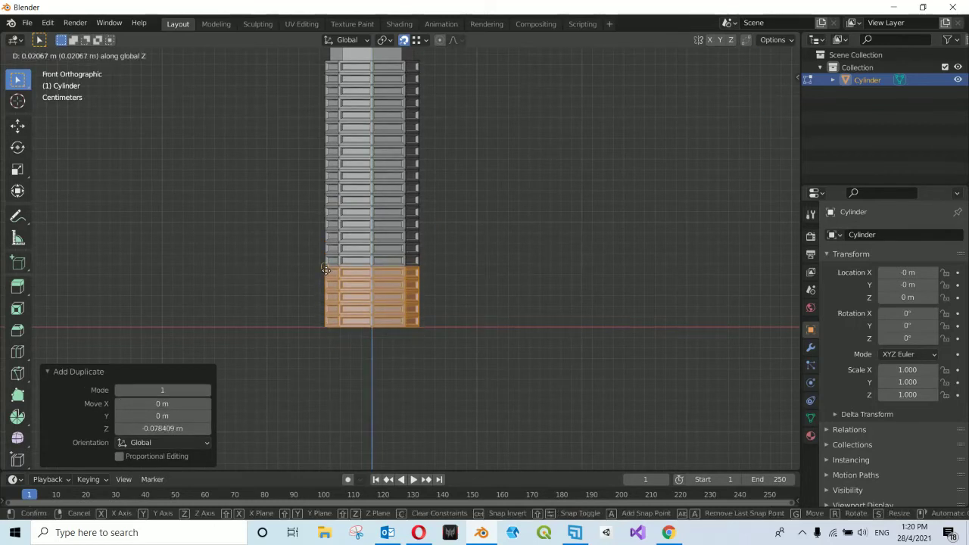
pyautogui.click(326, 270)
# - Orbit around the extended ribbed column, then check the bollard reference photo in Chrome
pyautogui.scroll(2, 325, 307)
pyautogui.scroll(4, 326, 307)
pyautogui.scroll(1, 404, 371)
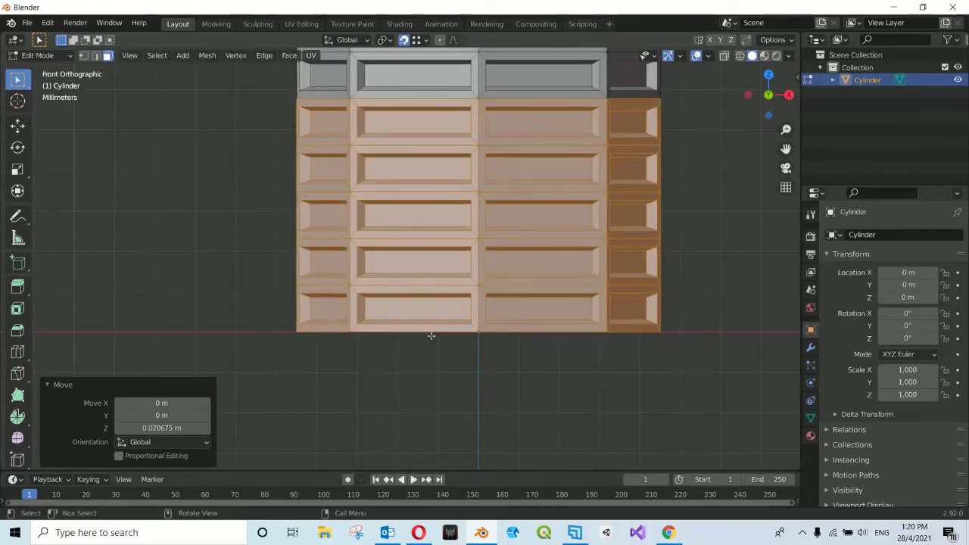
pyautogui.scroll(-2, 423, 330)
pyautogui.keyDown('shift'); pyautogui.scroll(5, 416, 249); pyautogui.keyUp('shift')
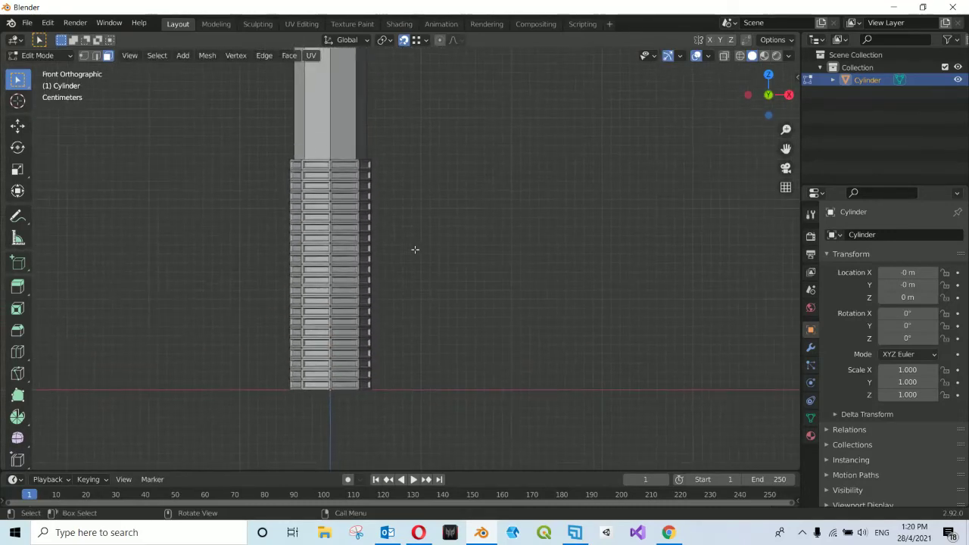
pyautogui.keyDown('ctrl'); pyautogui.scroll(5, 415, 249); pyautogui.keyUp('ctrl')
pyautogui.scroll(-3, 415, 249)
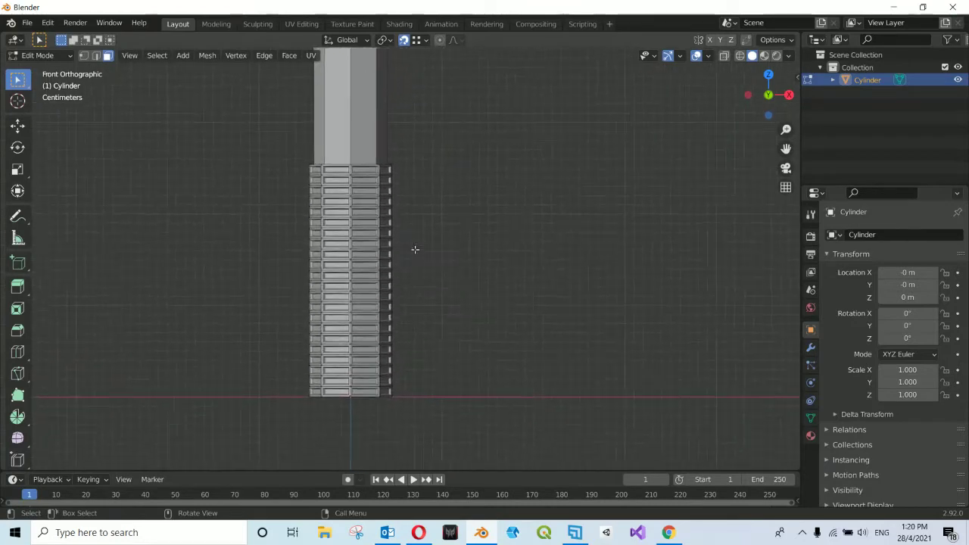
pyautogui.keyDown('shift'); pyautogui.scroll(2, 414, 249); pyautogui.keyUp('shift')
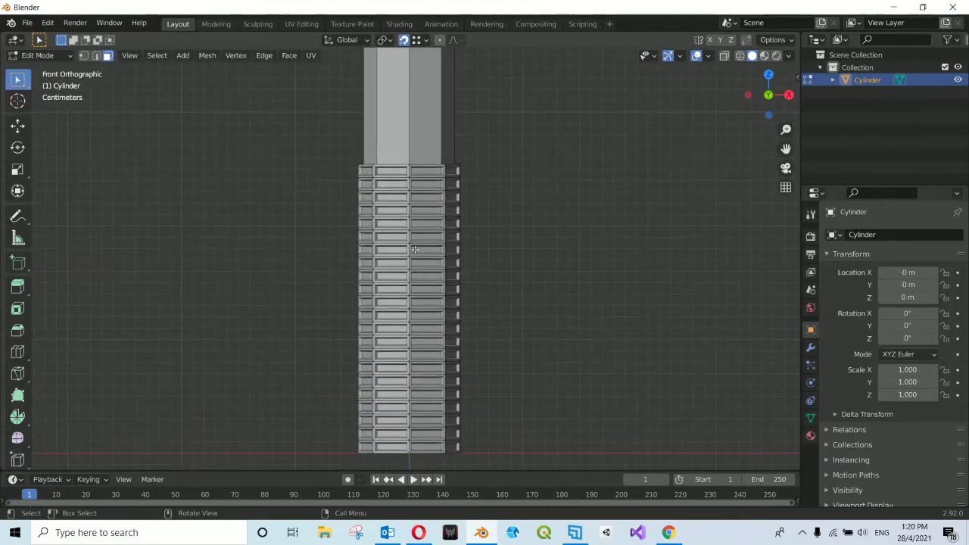
pyautogui.press('KP_8')
pyautogui.press('KP_4')
pyautogui.moveTo(415, 249); pyautogui.dragTo(424, 264, button='middle')
pyautogui.scroll(3, 424, 264)
pyautogui.scroll(-5, 424, 264)
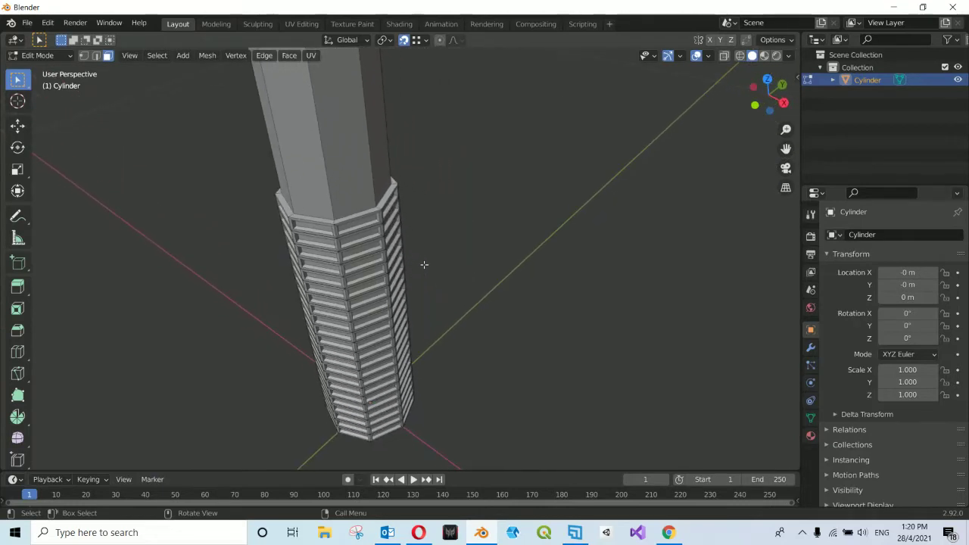
pyautogui.press('KP_2')
pyautogui.press('KP_2')
pyautogui.press('KP_2')
pyautogui.press('KP_2')
pyautogui.press('KP_8')
pyautogui.press('KP_8')
pyautogui.press('KP_8')
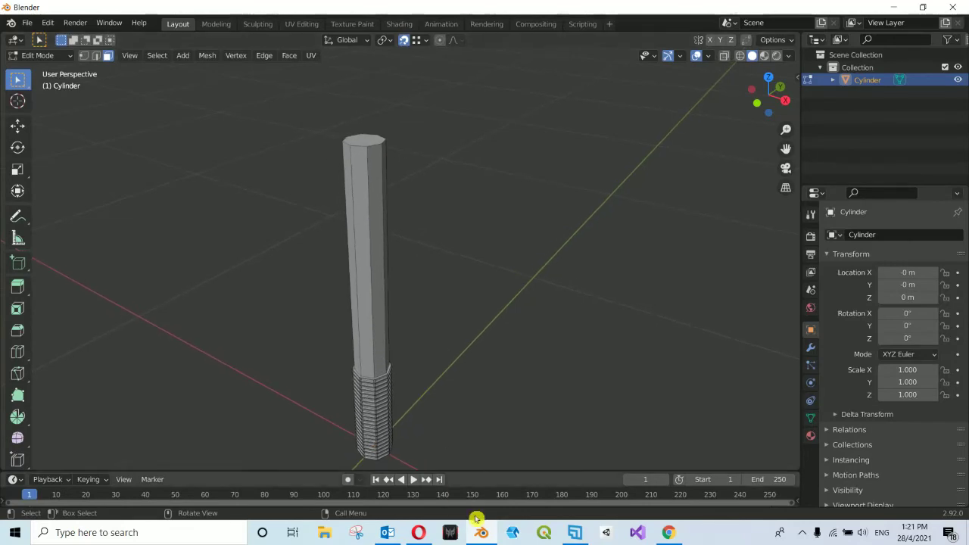
pyautogui.click(668, 532)
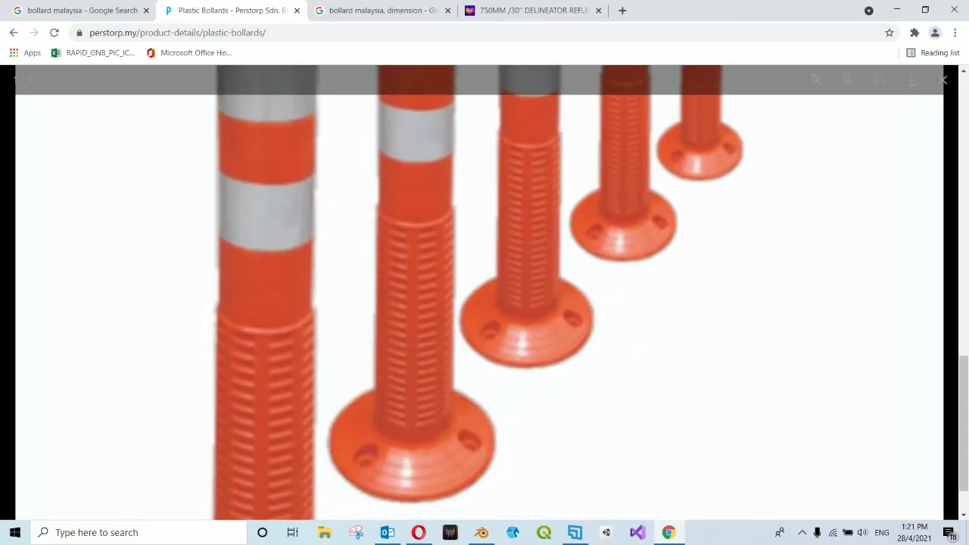
pyautogui.click(482, 532)
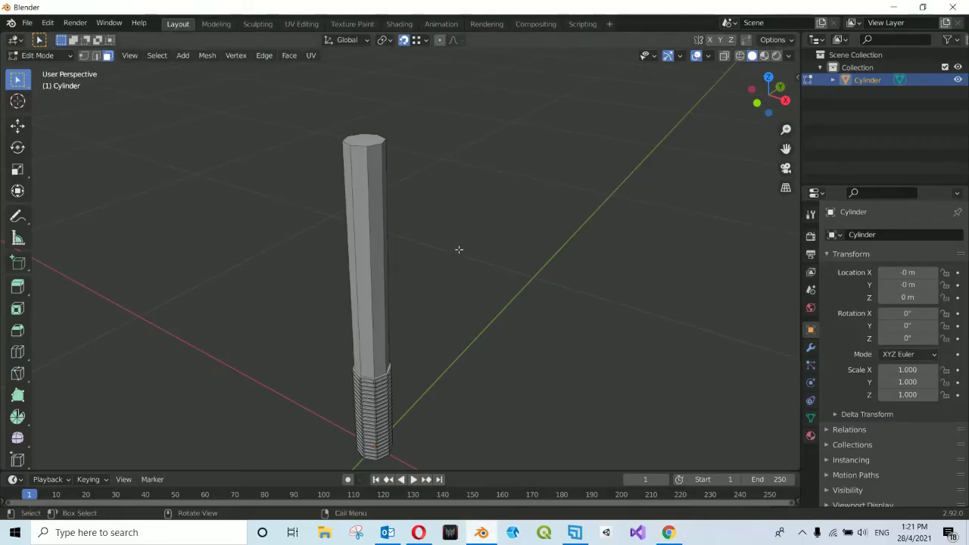
# - Orbit the view to see the tall octagonal column side-on
pyautogui.moveTo(459, 249); pyautogui.dragTo(356, 232, button='middle')
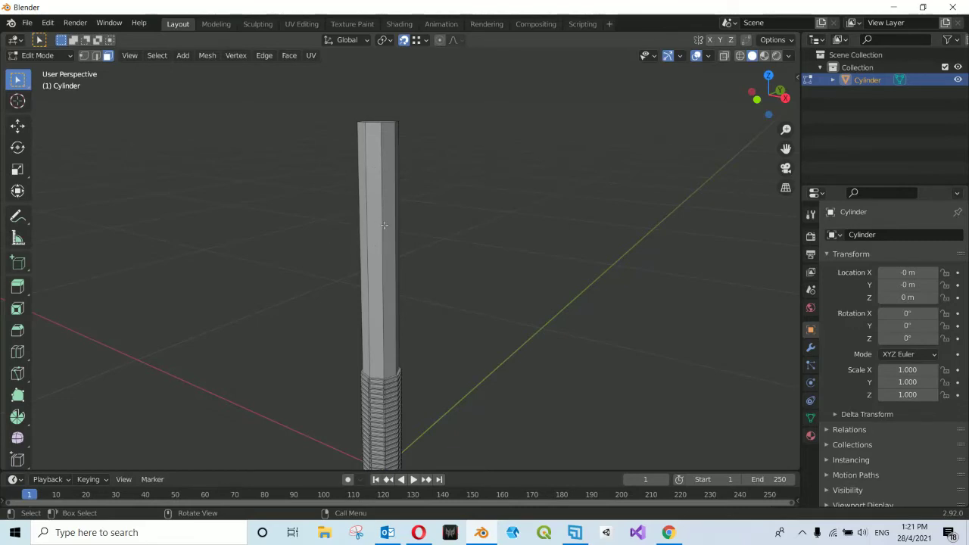
pyautogui.press('ctrl')
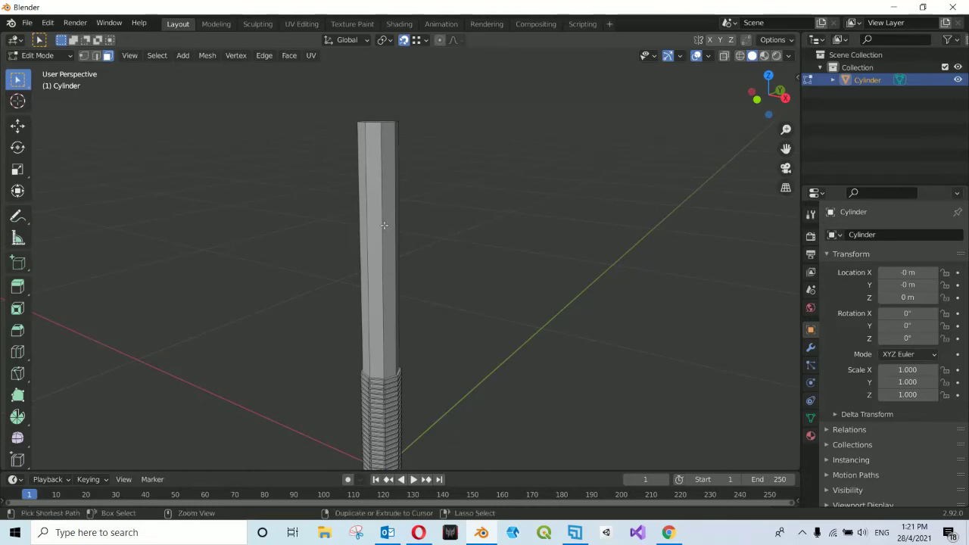
# - Loop-cut the plain upper shaft with 6 evenly spaced edge loops
pyautogui.hotkey('ctrl', 'r')
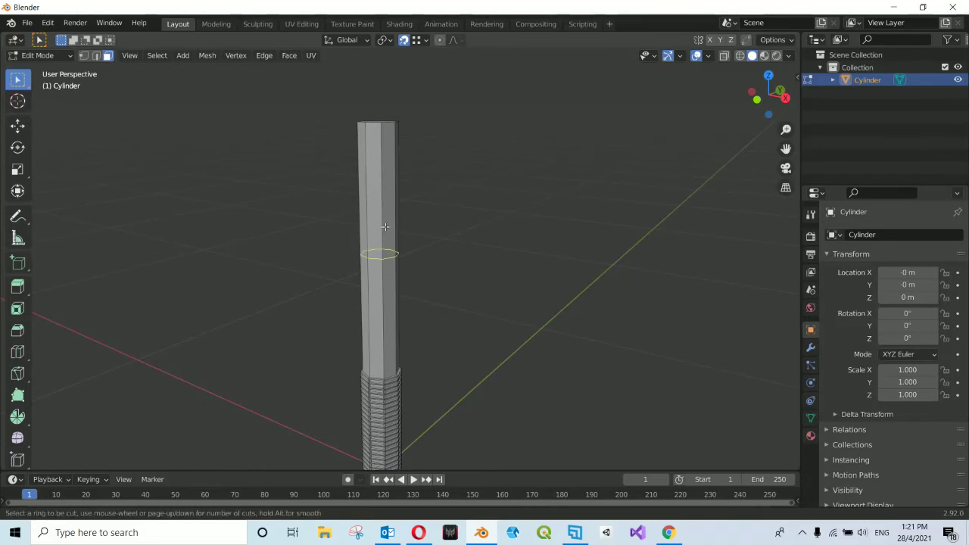
pyautogui.scroll(1, 385, 226)
pyautogui.scroll(1, 385, 226)
pyautogui.scroll(2, 385, 226)
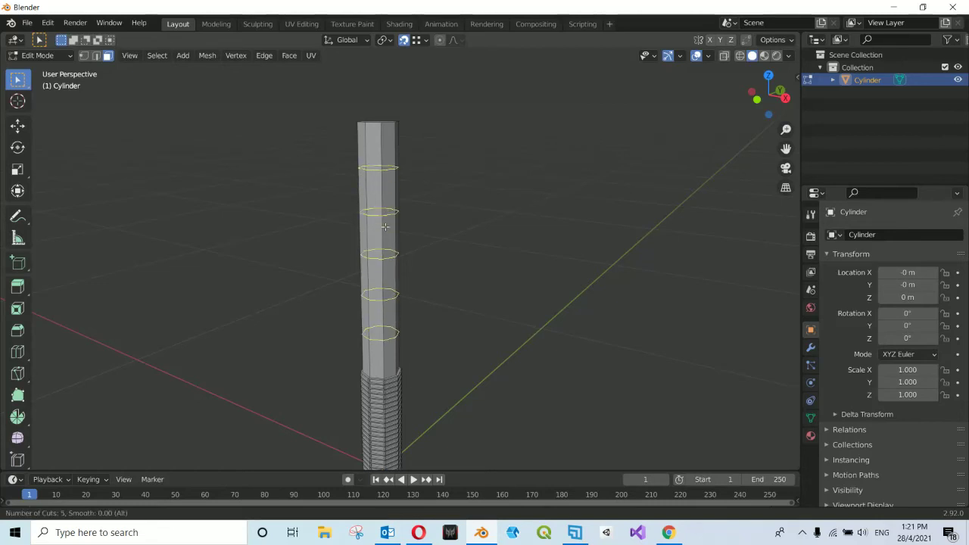
pyautogui.scroll(1, 386, 227)
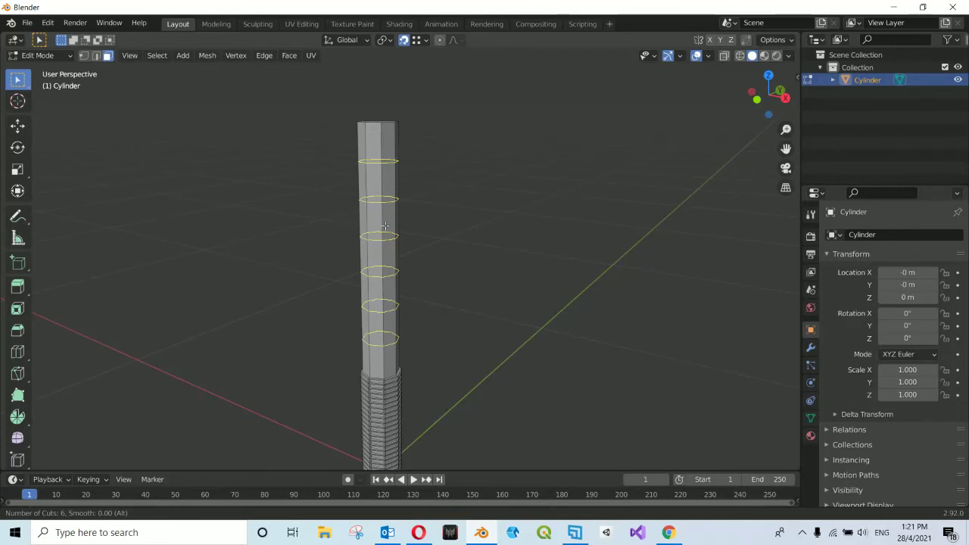
pyautogui.click(380, 226)
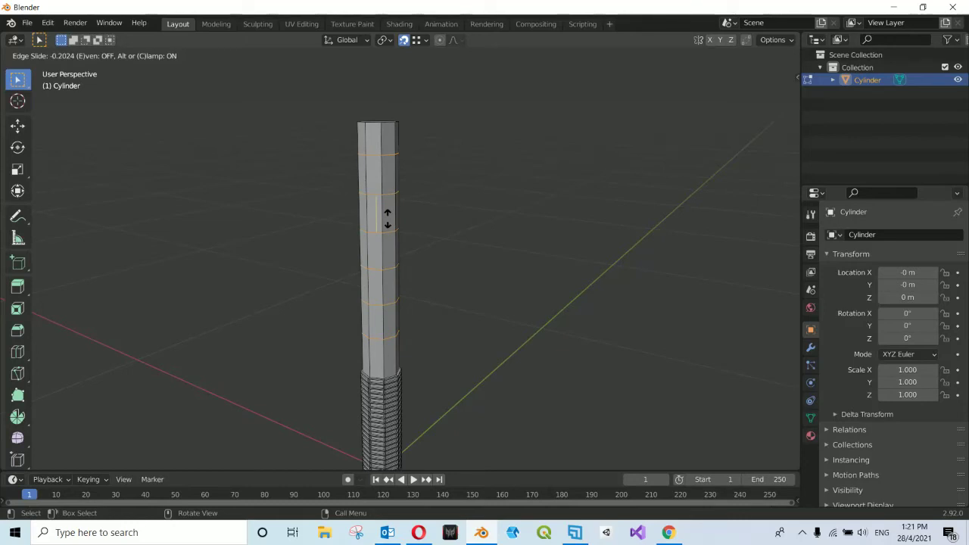
pyautogui.rightClick(387, 218)
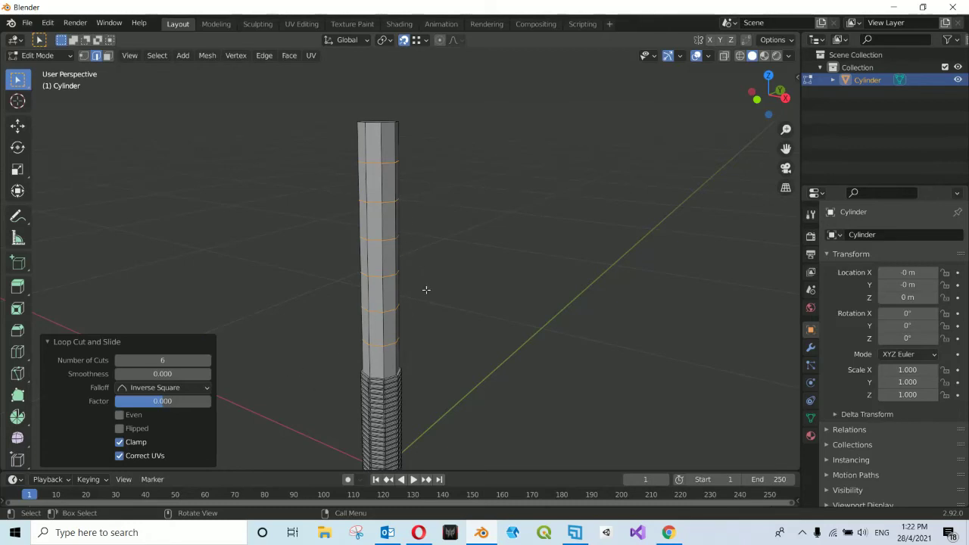
# - Deselect the new loops and view the striped bollard reference photo in Chrome
pyautogui.scroll(3, 378, 383)
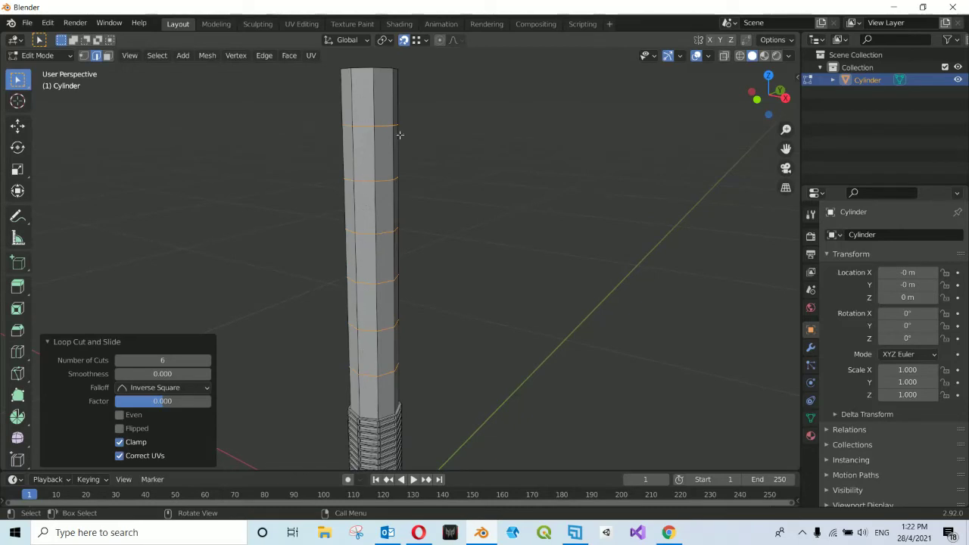
pyautogui.click(459, 197)
pyautogui.scroll(-2, 422, 284)
pyautogui.scroll(-2, 420, 289)
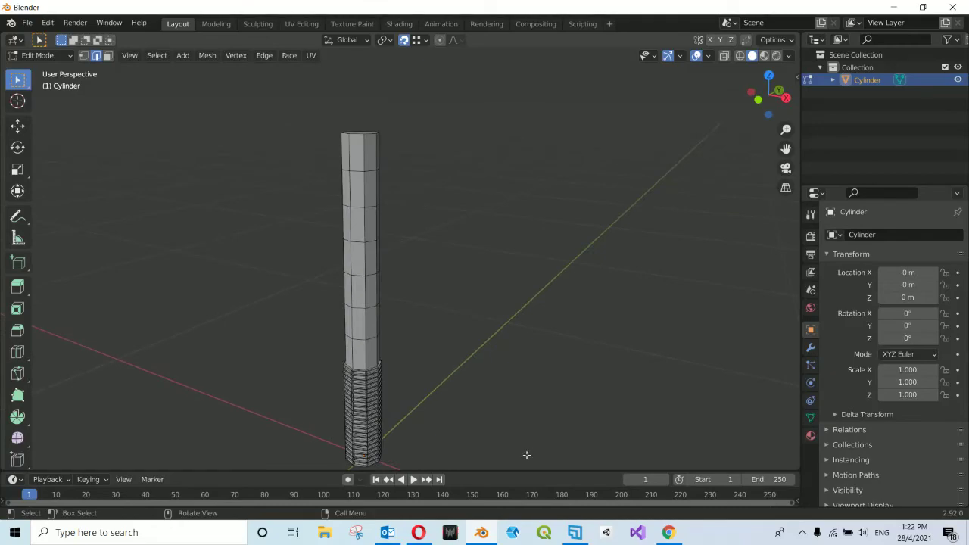
pyautogui.click(679, 540)
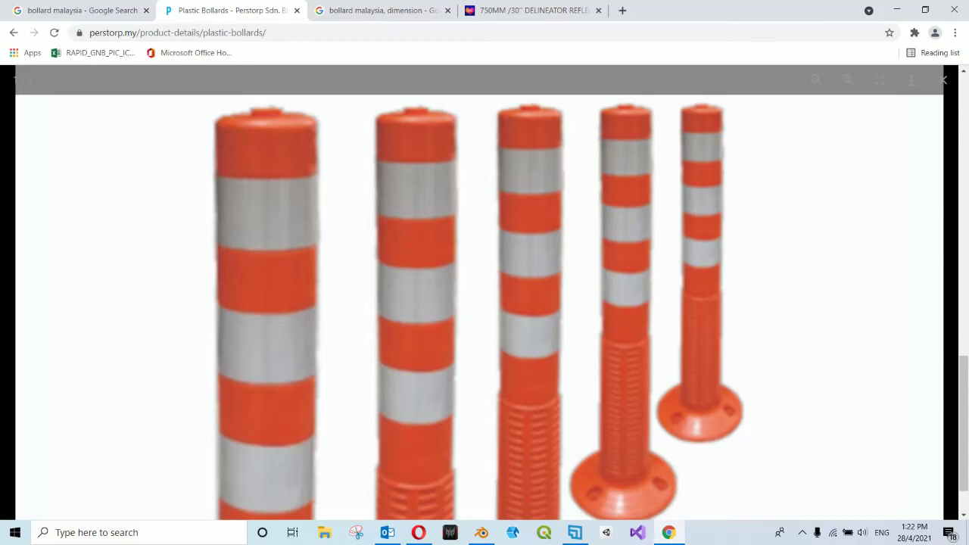
# - Return from the striped bollard photo in Chrome to the column model in Blender
pyautogui.click(481, 532)
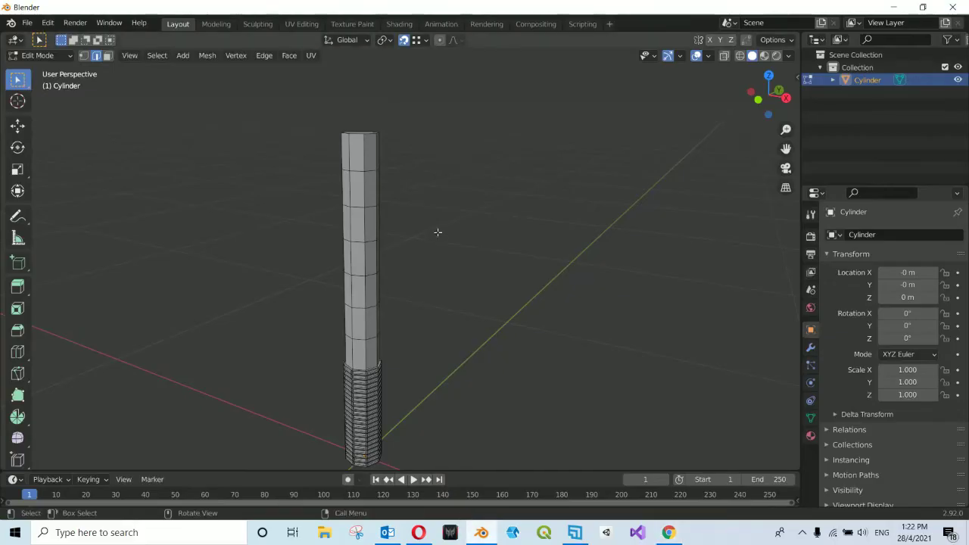
pyautogui.scroll(1, 447, 217)
pyautogui.scroll(2, 446, 217)
pyautogui.scroll(3, 447, 217)
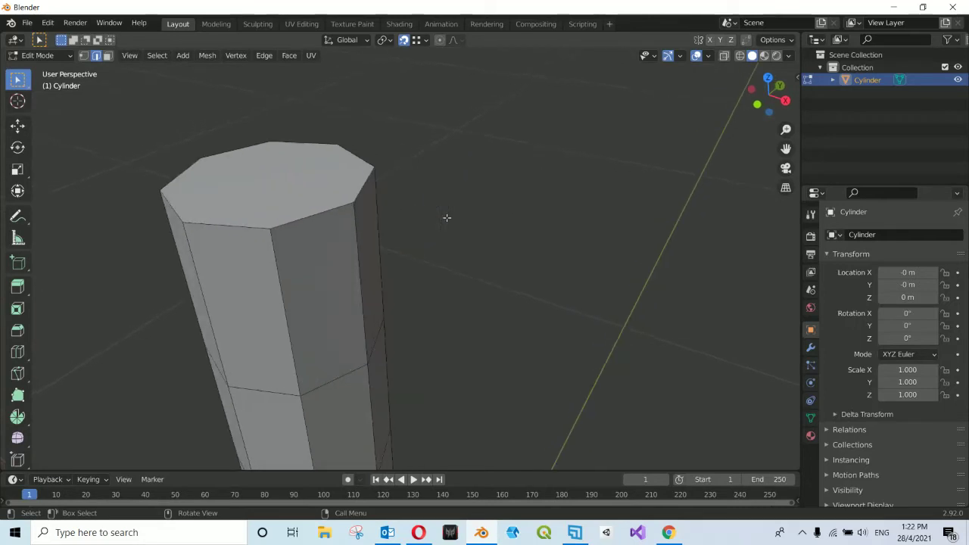
pyautogui.scroll(2, 446, 218)
pyautogui.scroll(-2, 447, 218)
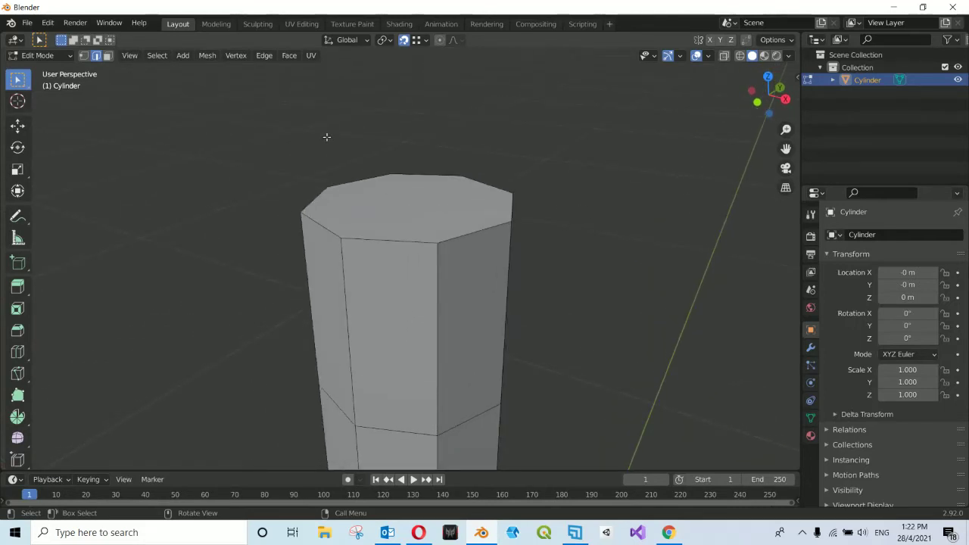
pyautogui.keyDown('alt'); pyautogui.click(351, 239); pyautogui.keyUp('alt')
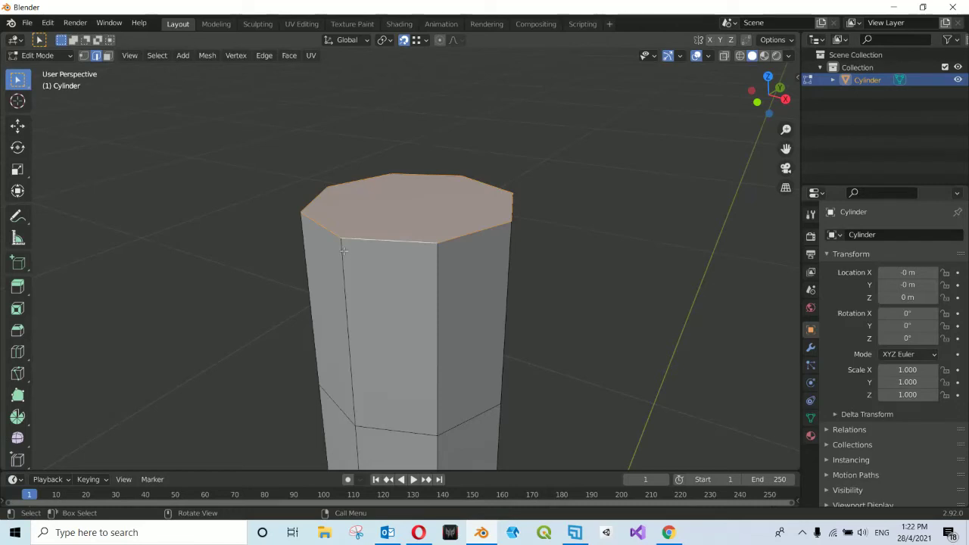
pyautogui.keyDown('alt'); pyautogui.click(341, 249); pyautogui.keyUp('alt')
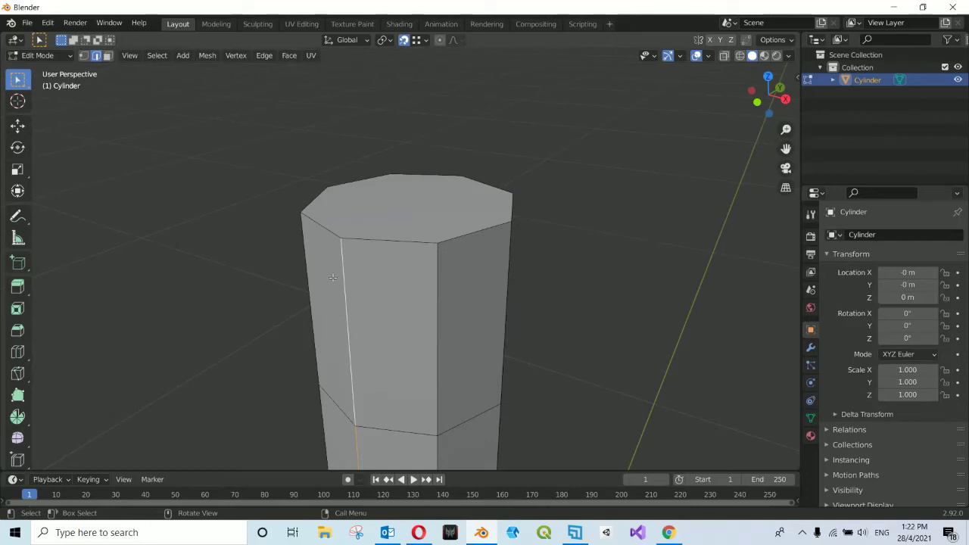
pyautogui.keyDown('alt'); pyautogui.click(381, 240); pyautogui.keyUp('alt')
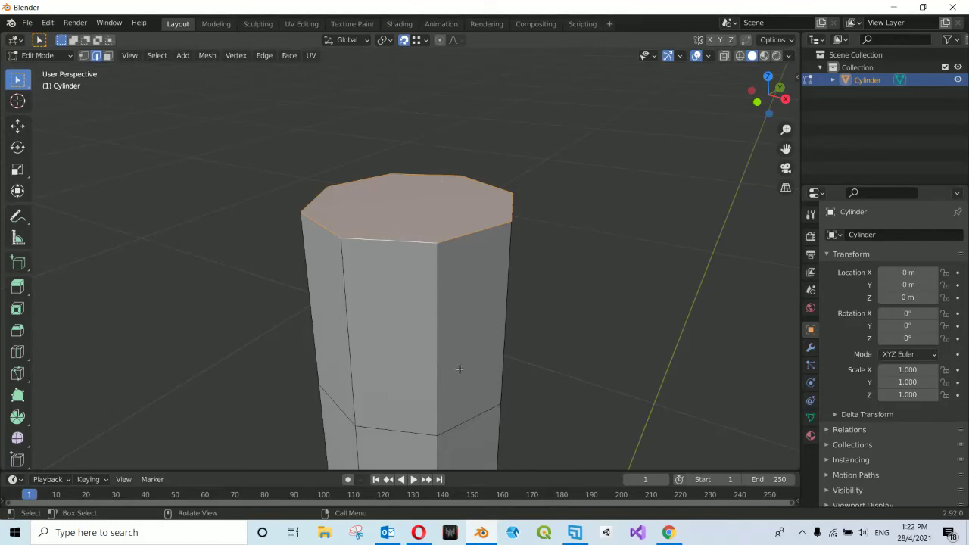
pyautogui.click(669, 533)
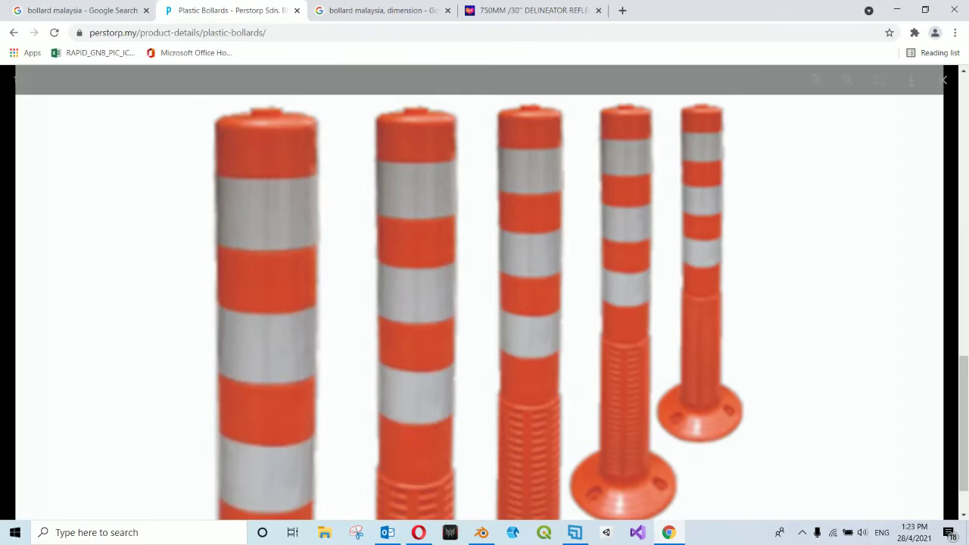
pyautogui.click(481, 532)
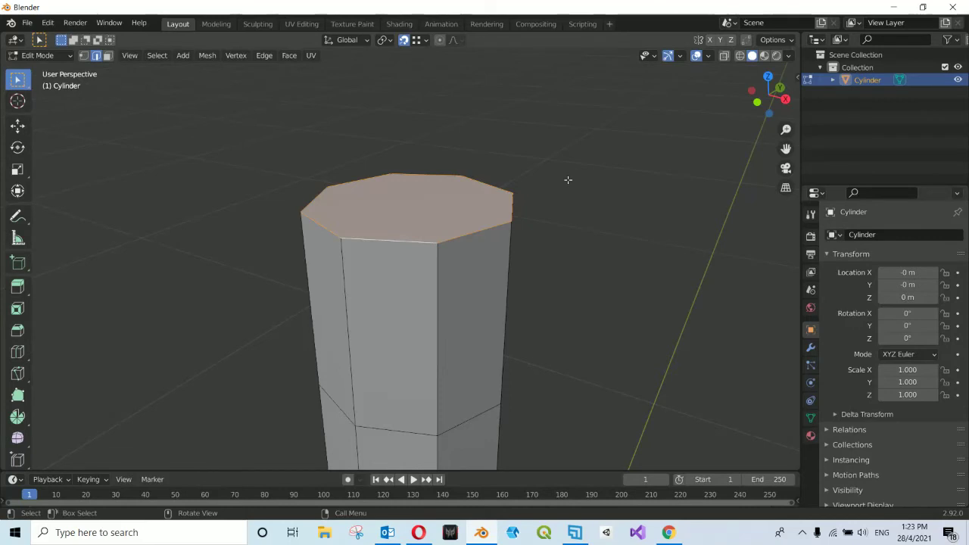
# - Bevel the selected top rim loop of the cylinder
pyautogui.press('ctrl')
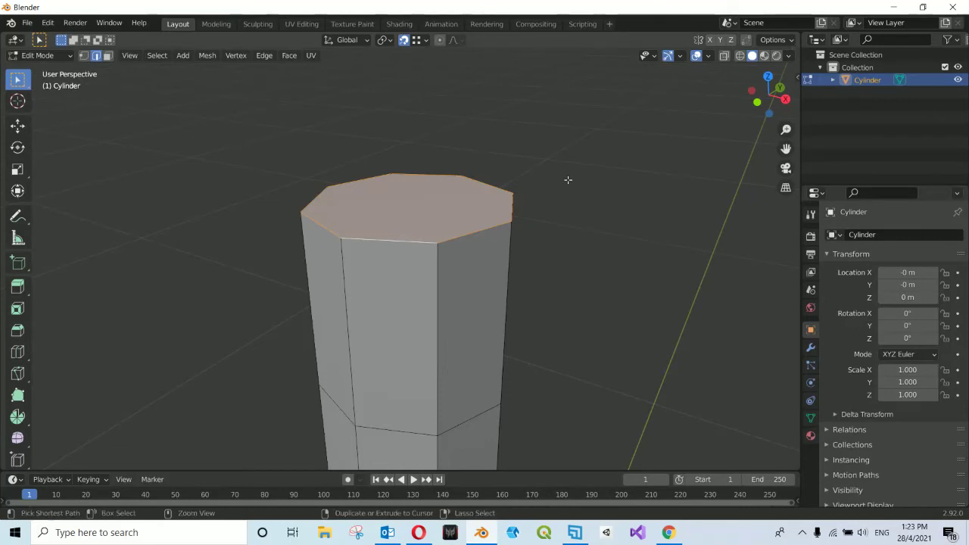
pyautogui.hotkey('ctrl', 'r')
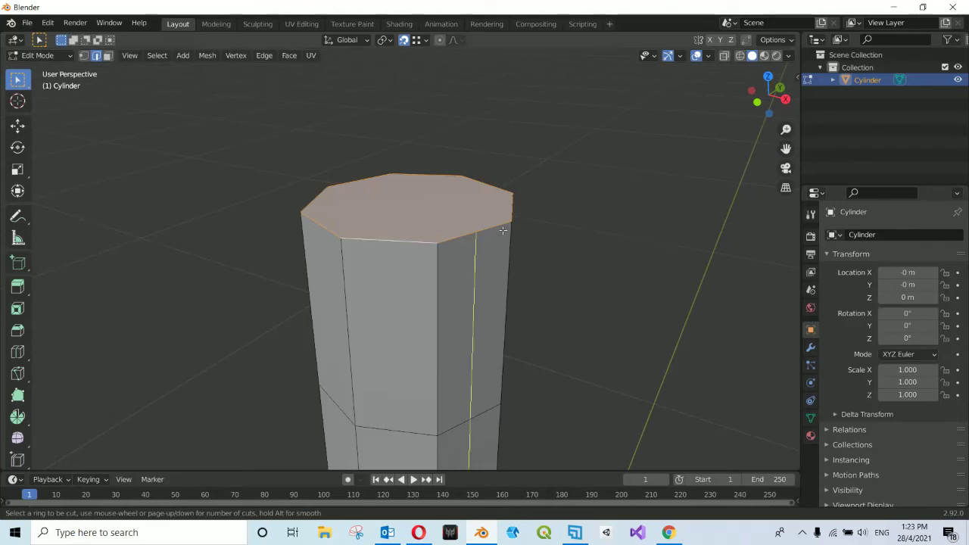
pyautogui.press('Escape')
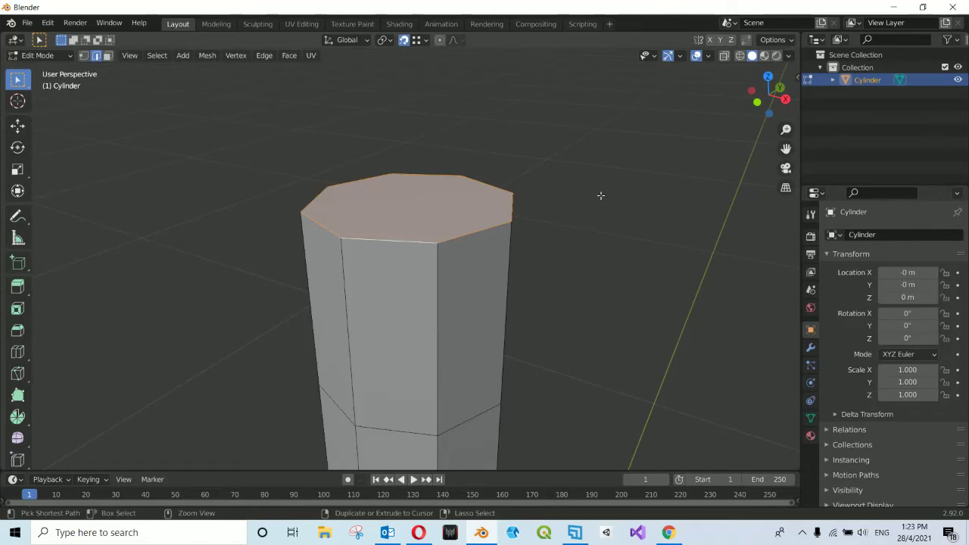
pyautogui.hotkey('ctrl', 'b')
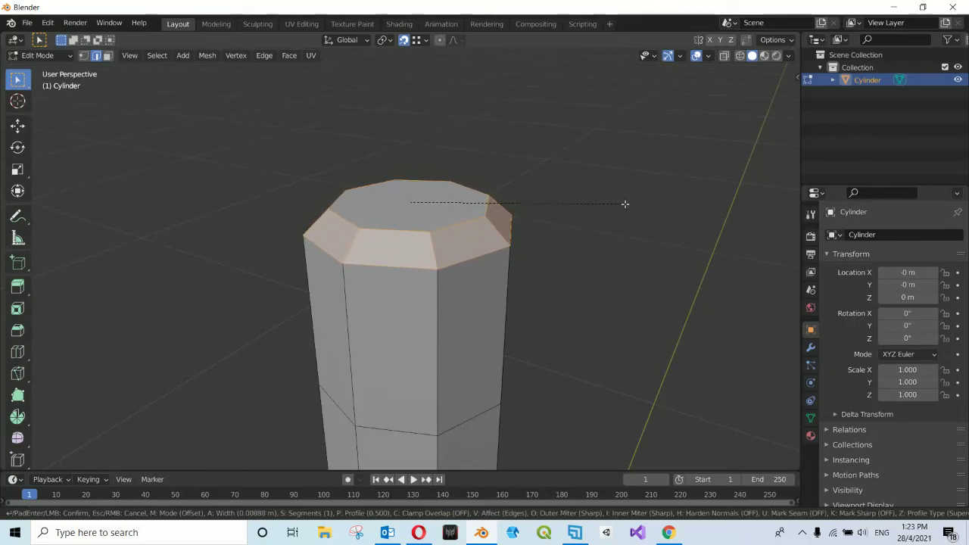
pyautogui.click(620, 203)
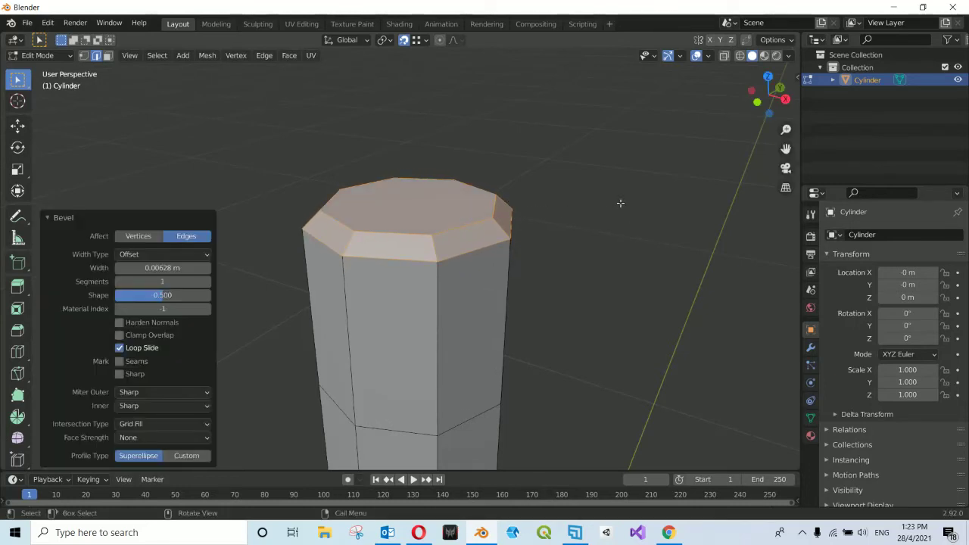
pyautogui.moveTo(620, 203); pyautogui.dragTo(591, 174, button='middle')
pyautogui.moveTo(620, 203)
pyautogui.mouseDown(button='middle')
pyautogui.moveTo(426, 200)
pyautogui.moveTo(377, 177)
pyautogui.moveTo(396, 193)
pyautogui.mouseUp(button='middle')
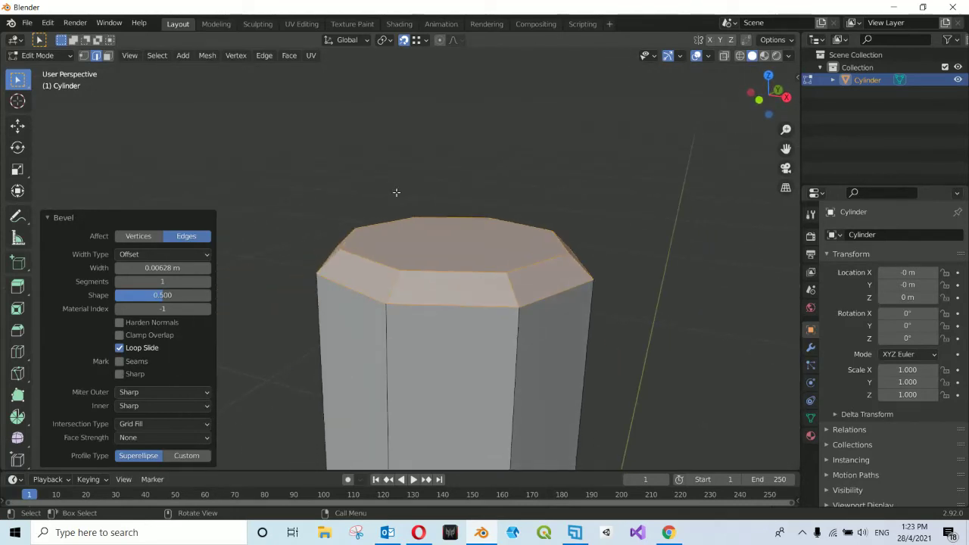
# - Bevel the inner top edge loops twice more for a stepped top, then deselect
pyautogui.keyDown('alt'); pyautogui.click(429, 270); pyautogui.keyUp('alt')
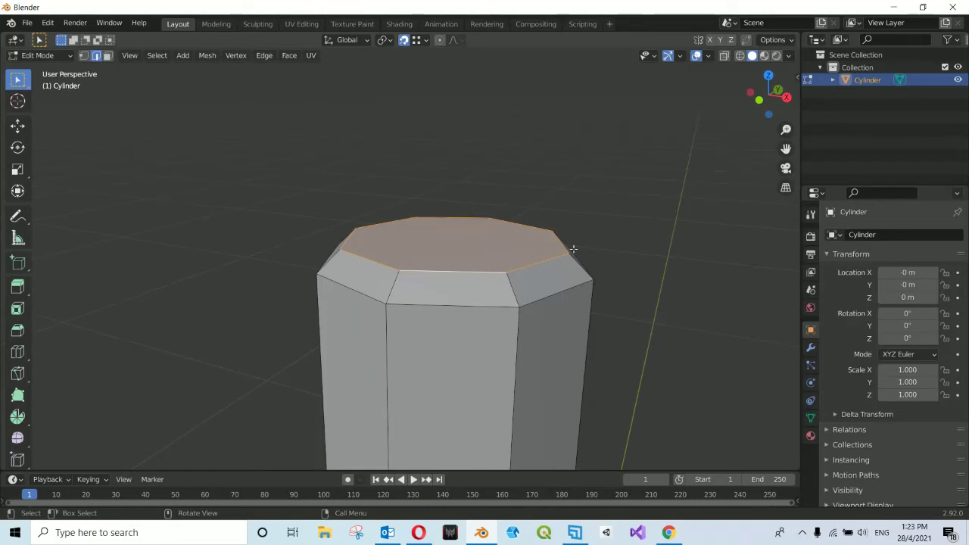
pyautogui.hotkey('ctrl', 'b')
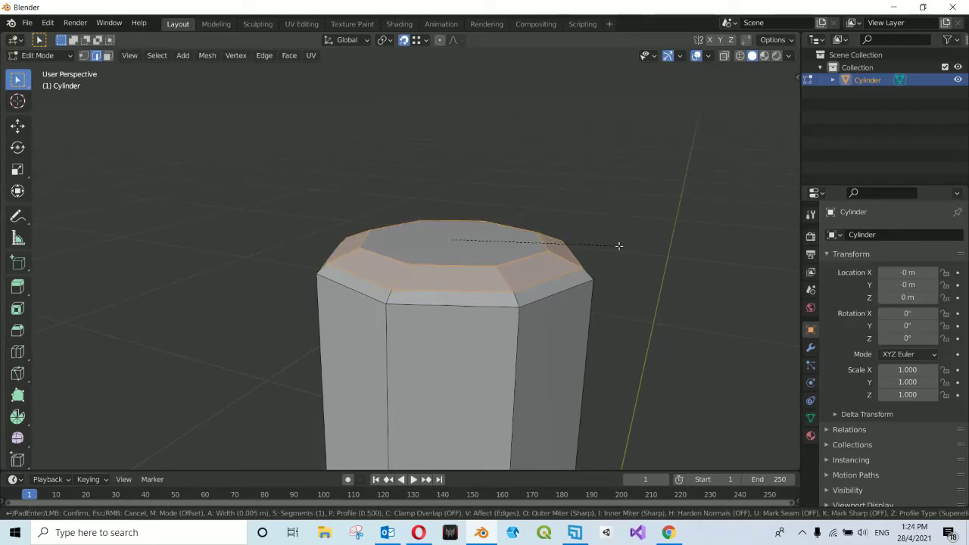
pyautogui.click(620, 245)
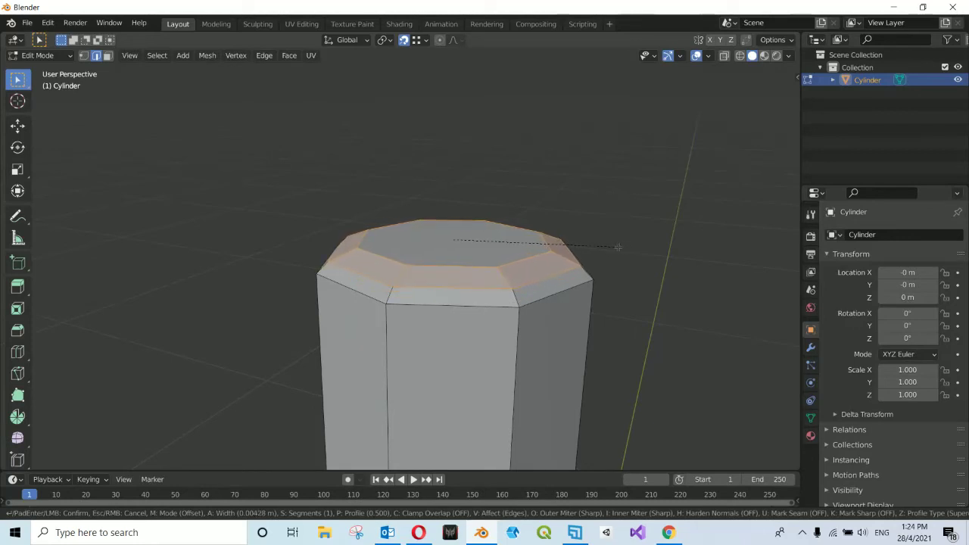
pyautogui.keyDown('alt'); pyautogui.click(437, 263); pyautogui.keyUp('alt')
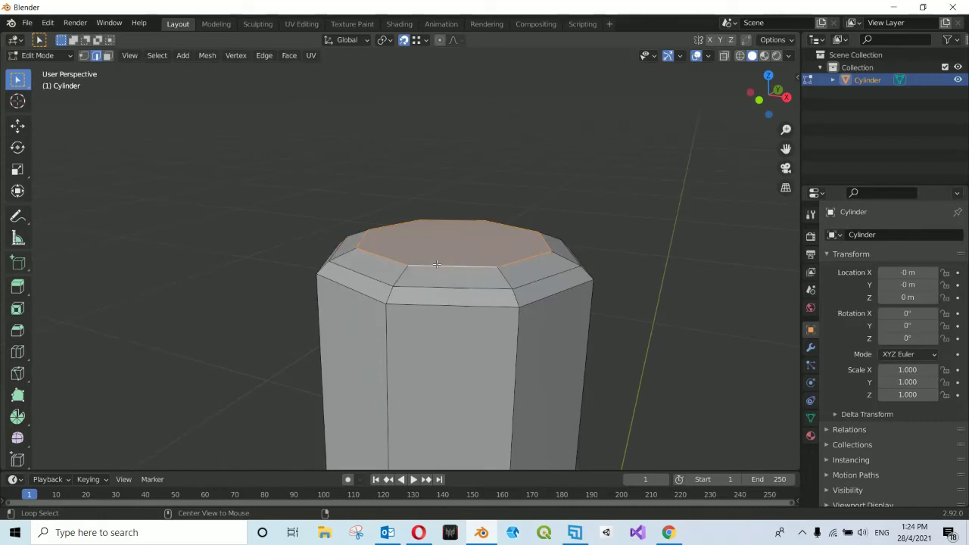
pyautogui.hotkey('ctrl', 'b')
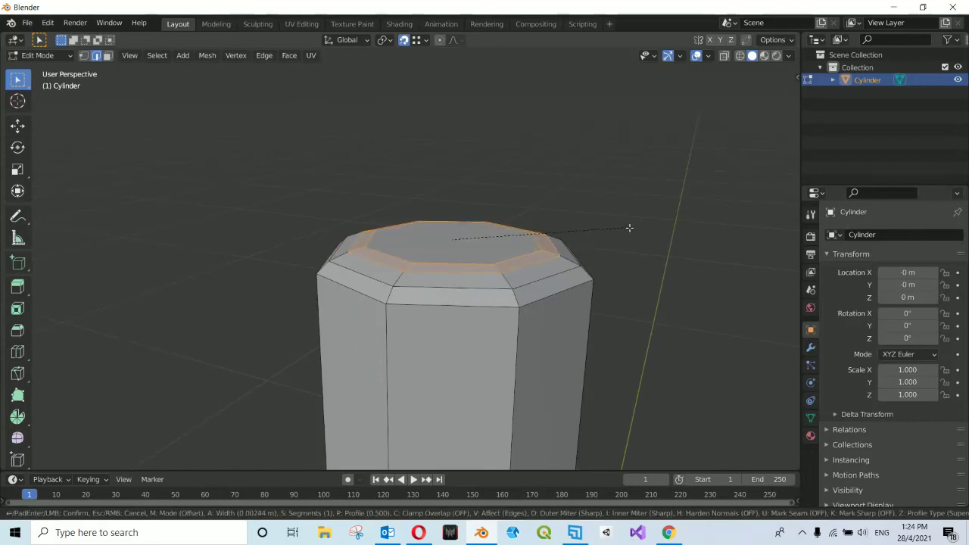
pyautogui.click(630, 228)
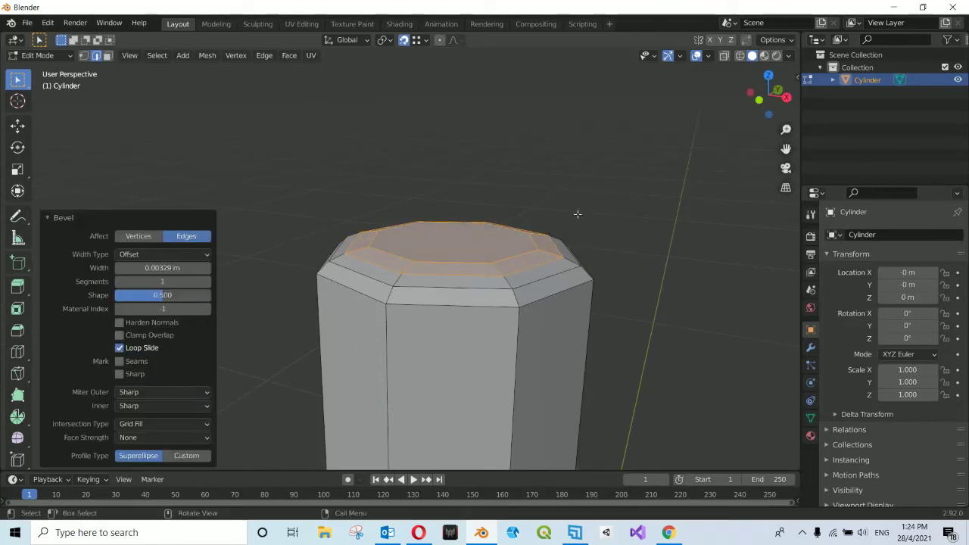
pyautogui.moveTo(578, 215); pyautogui.dragTo(531, 214, button='middle')
pyautogui.click(434, 146)
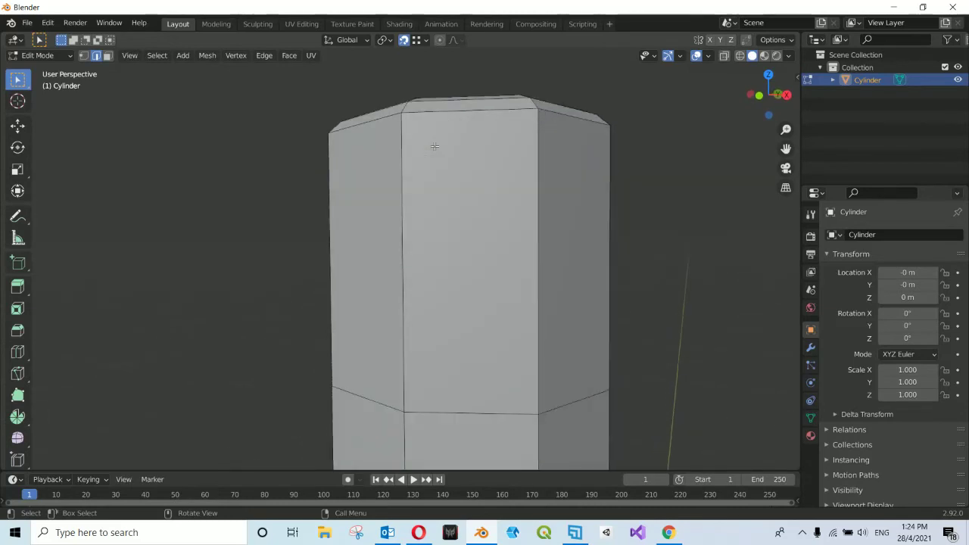
pyautogui.scroll(4, 434, 146)
pyautogui.scroll(-1, 434, 146)
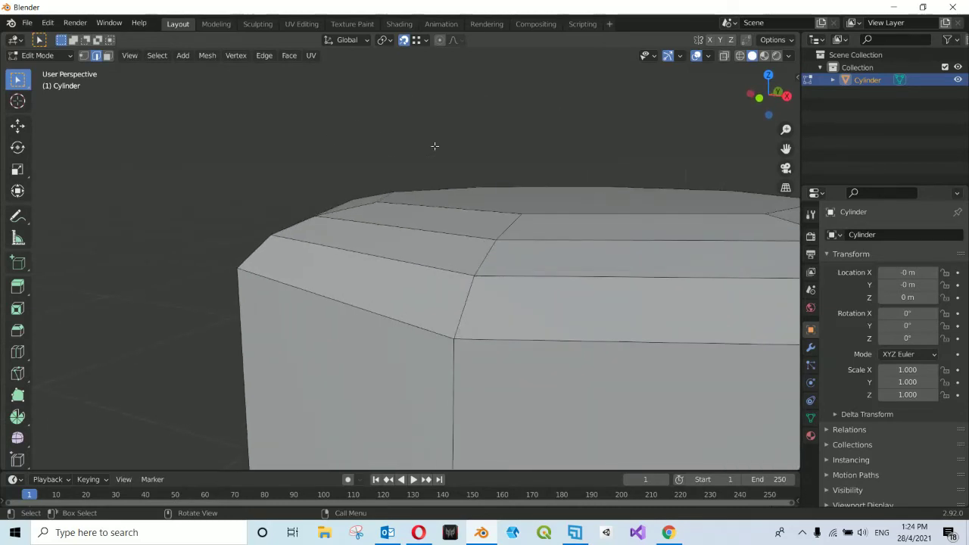
pyautogui.scroll(-1, 435, 146)
pyautogui.scroll(-1, 435, 146)
pyautogui.scroll(-1, 424, 174)
pyautogui.scroll(-1, 397, 198)
pyautogui.scroll(-1, 394, 201)
pyautogui.scroll(-1, 393, 201)
pyautogui.scroll(-1, 393, 201)
pyautogui.moveTo(393, 202); pyautogui.dragTo(393, 201, button='middle')
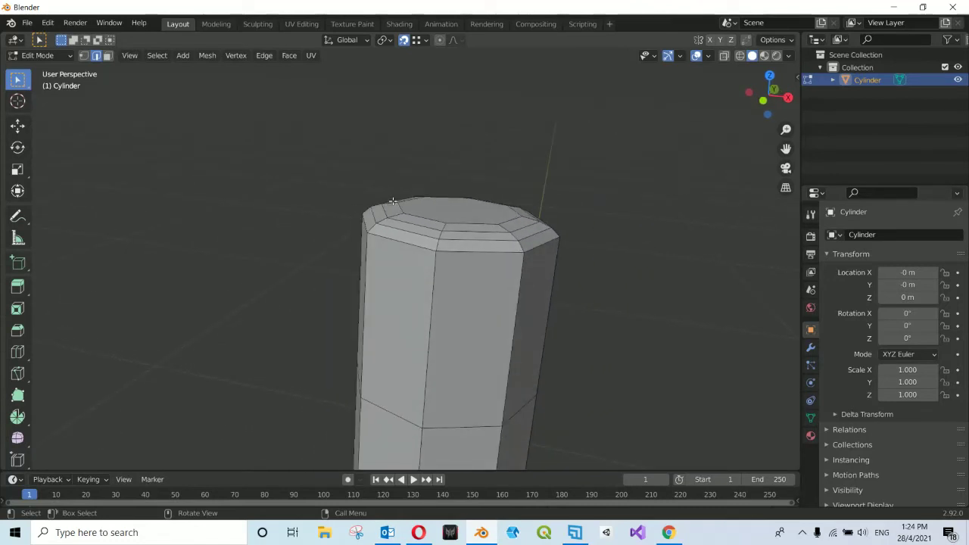
pyautogui.scroll(-1, 393, 201)
pyautogui.scroll(-2, 390, 167)
pyautogui.scroll(-1, 387, 128)
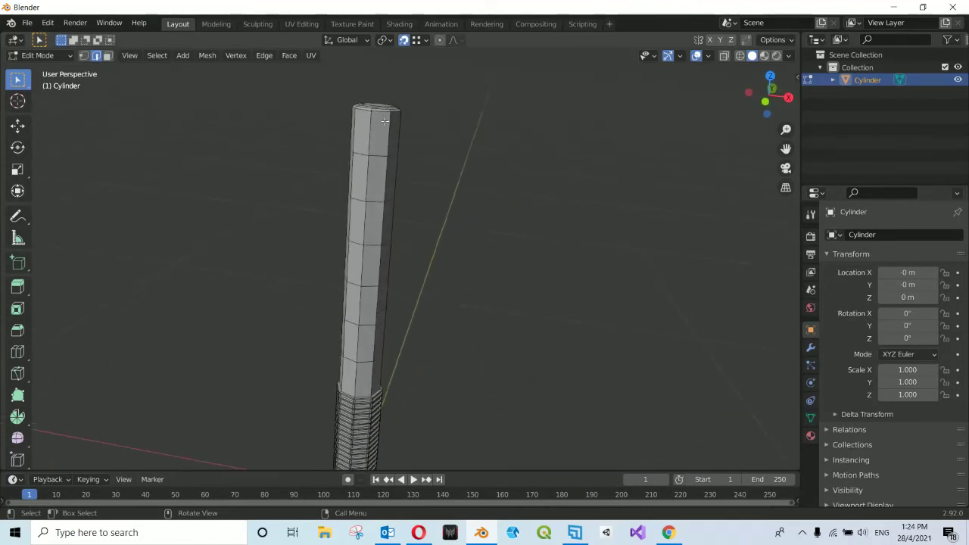
pyautogui.scroll(2, 388, 118)
pyautogui.scroll(-3, 401, 136)
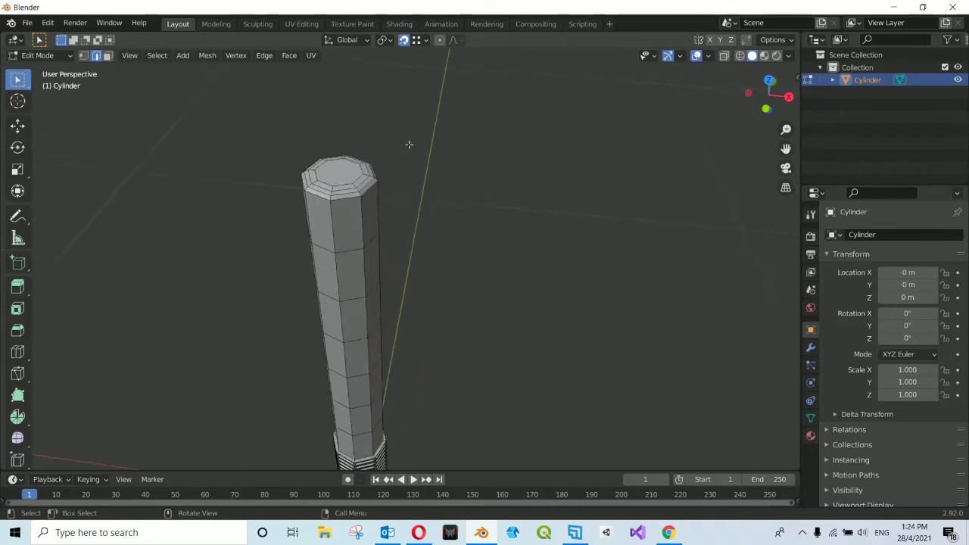
pyautogui.moveTo(411, 147); pyautogui.dragTo(396, 161, button='middle')
pyautogui.scroll(-1, 397, 161)
pyautogui.scroll(2, 396, 159)
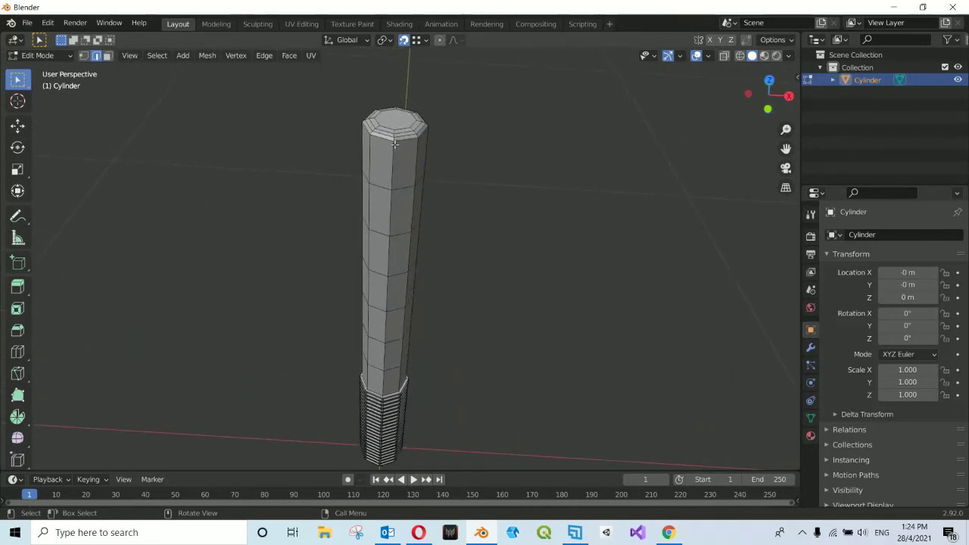
pyautogui.scroll(2, 395, 144)
pyautogui.scroll(1, 394, 144)
pyautogui.scroll(1, 394, 144)
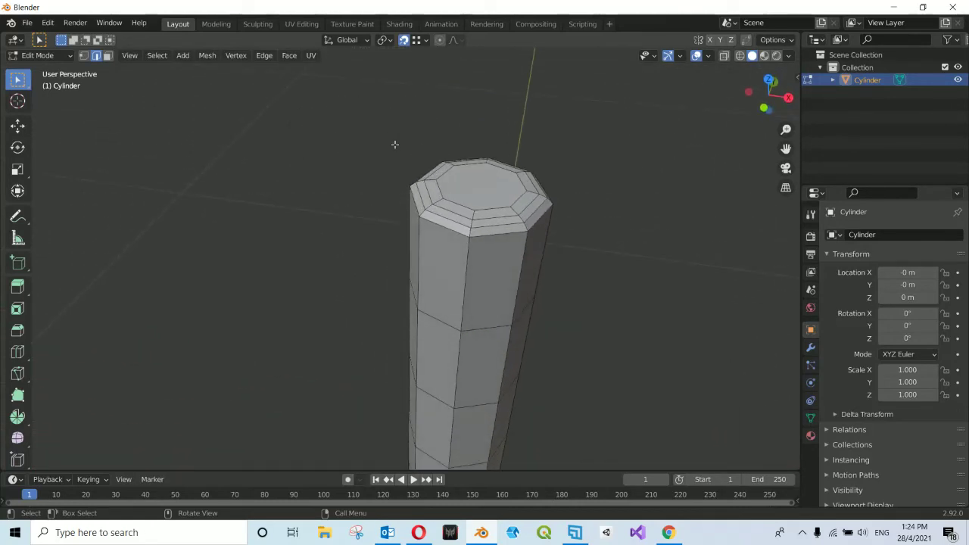
pyautogui.scroll(1, 394, 144)
pyautogui.scroll(1, 394, 144)
pyautogui.scroll(1, 395, 144)
pyautogui.scroll(1, 395, 144)
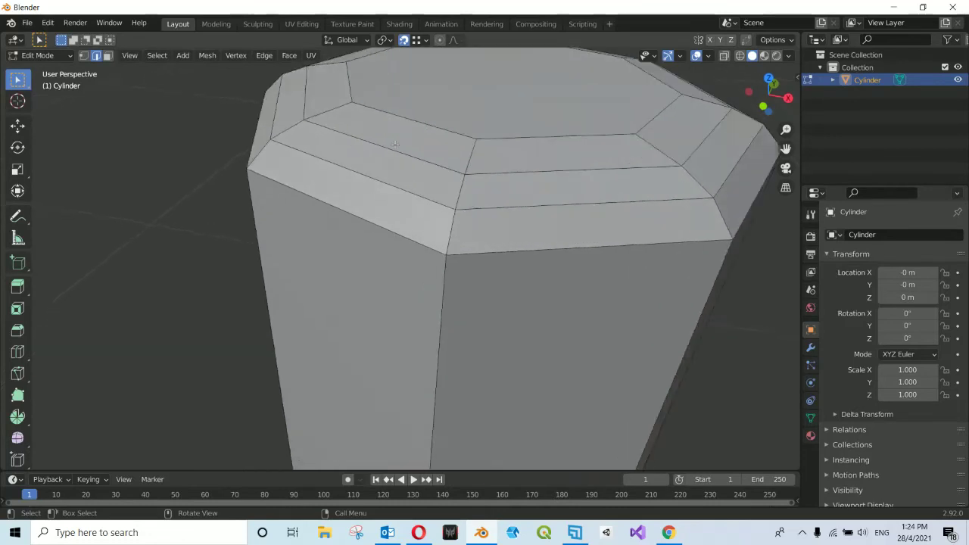
pyautogui.scroll(2, 394, 144)
pyautogui.scroll(-4, 394, 144)
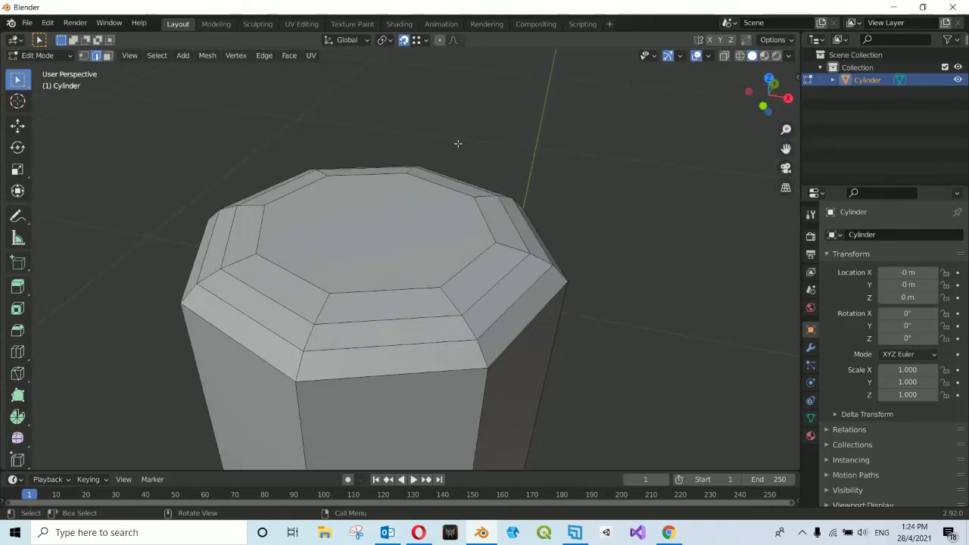
pyautogui.click(669, 532)
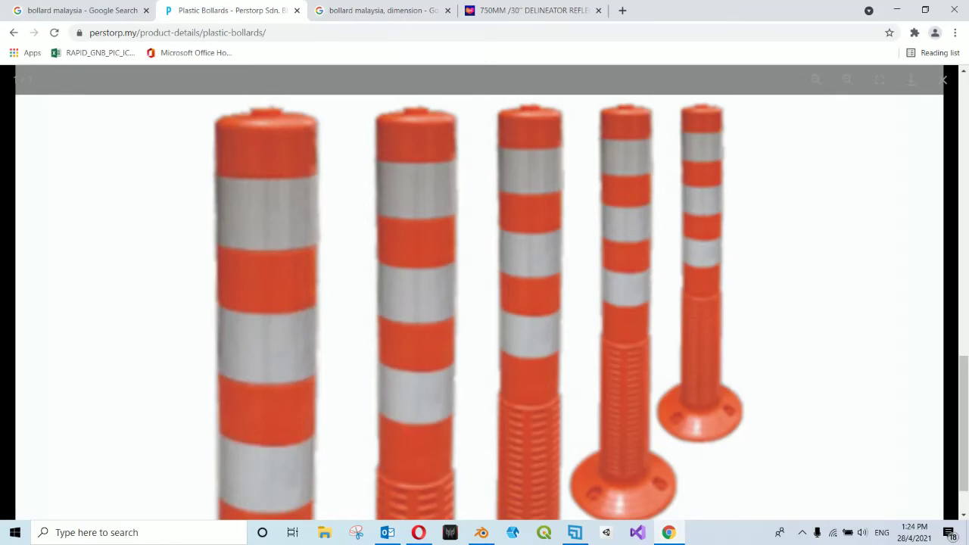
pyautogui.click(484, 533)
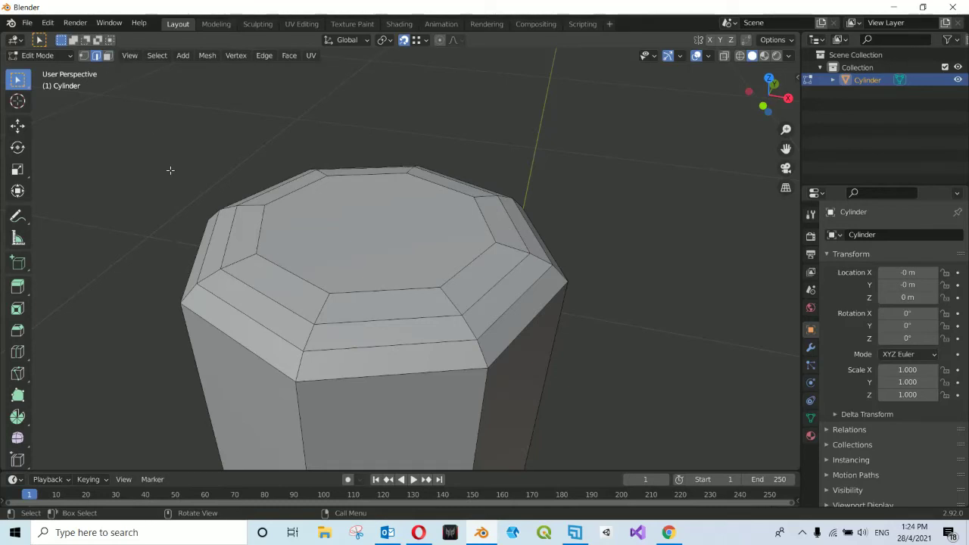
# - Inset the top octagonal face by 0.008993 m in face select mode
pyautogui.press('3')
pyautogui.click(361, 243)
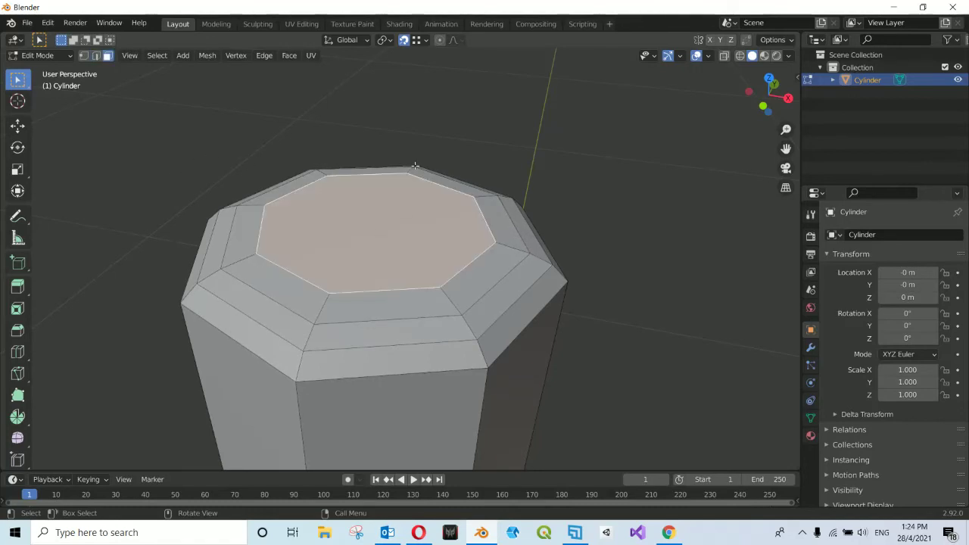
pyautogui.moveTo(361, 243); pyautogui.dragTo(458, 161, button='middle')
pyautogui.scroll(2, 457, 161)
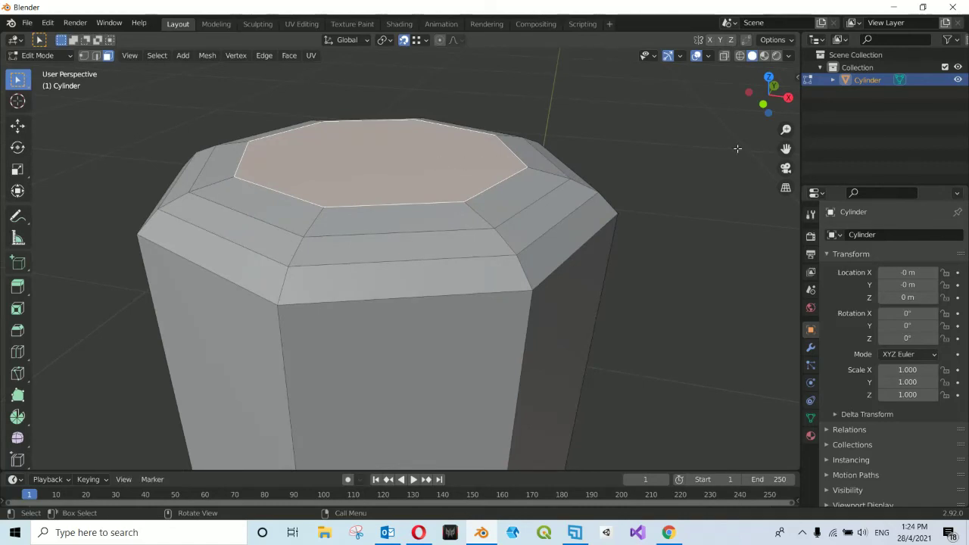
pyautogui.press('i')
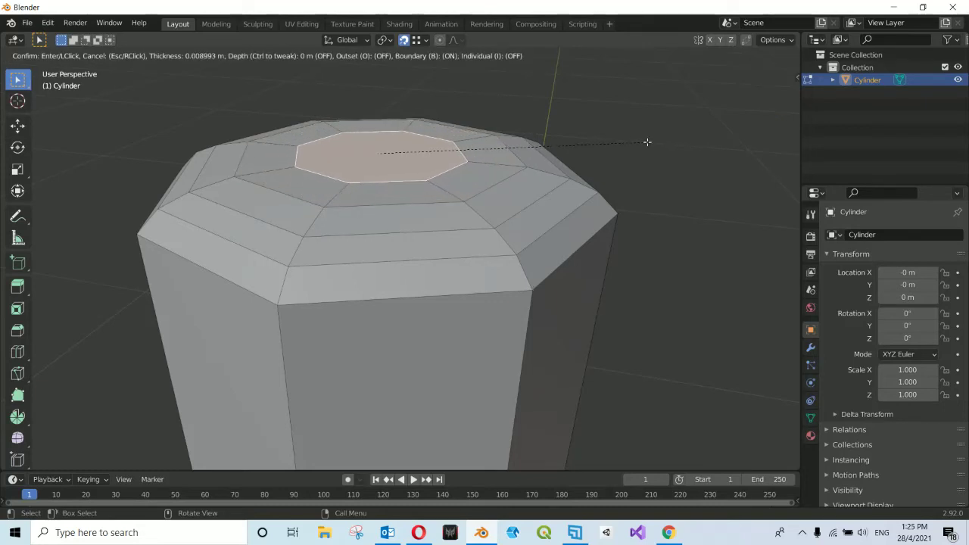
pyautogui.click(647, 142)
pyautogui.scroll(-3, 452, 174)
pyautogui.scroll(-3, 452, 173)
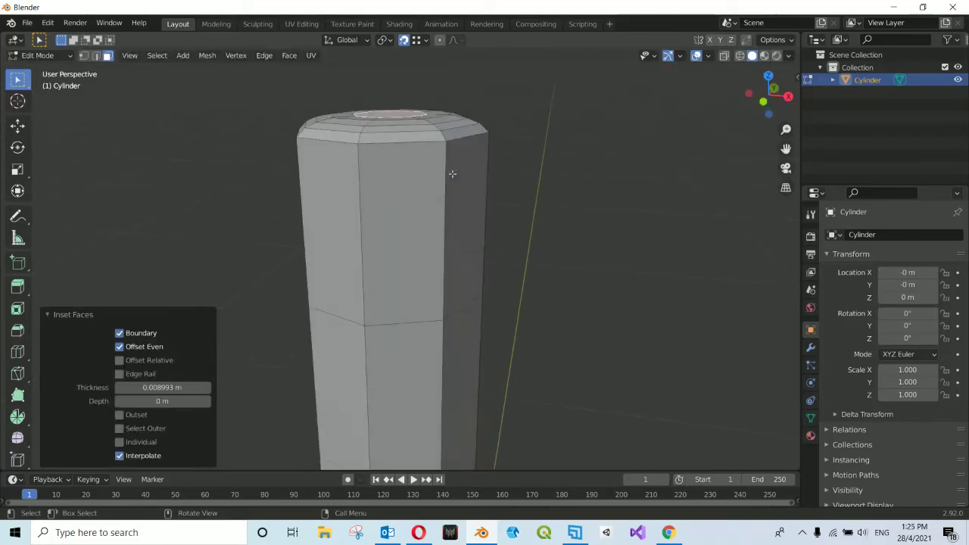
pyautogui.scroll(-3, 452, 174)
# - Check the bollard reference photos in Chrome, then return to Blender and orbit the top
pyautogui.click(668, 532)
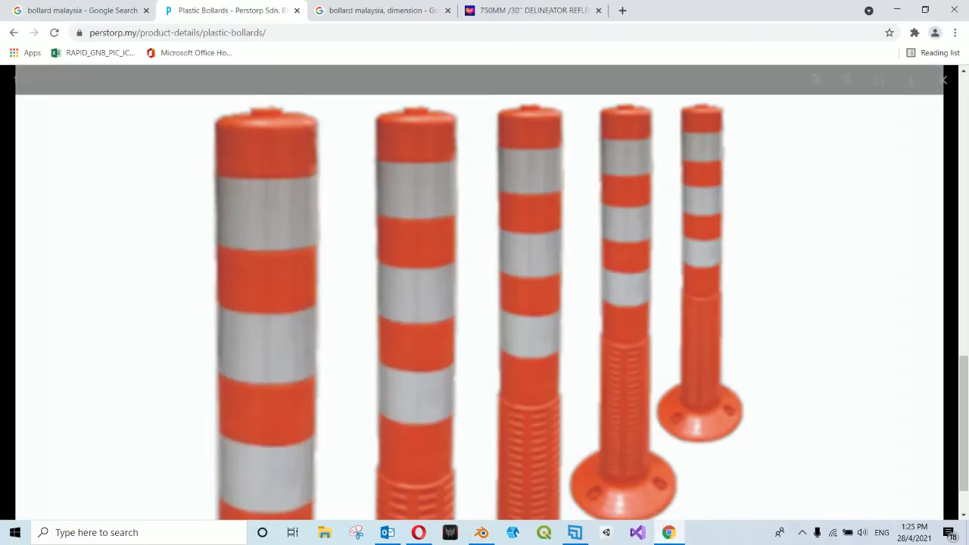
pyautogui.click(481, 532)
pyautogui.moveTo(424, 204); pyautogui.dragTo(443, 197, button='middle')
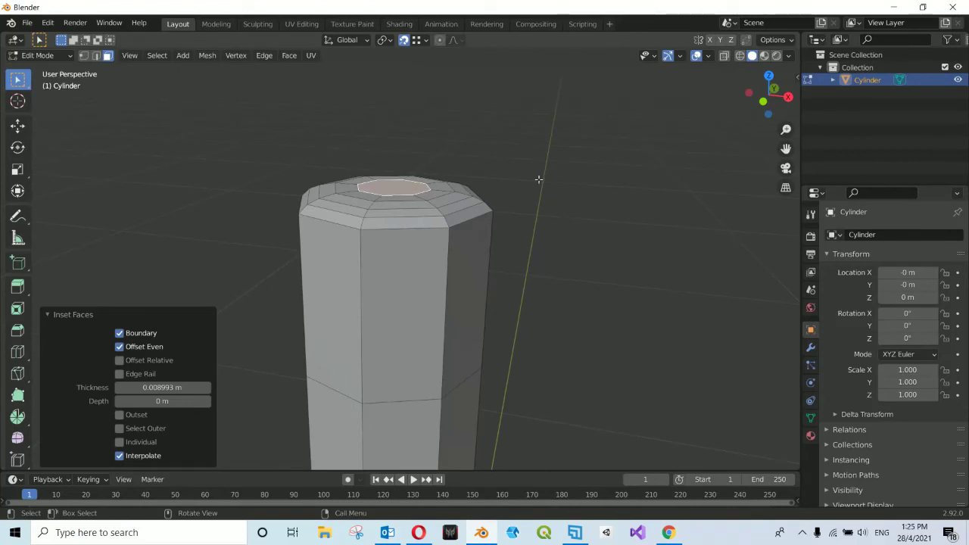
pyautogui.scroll(2, 539, 179)
# - Extrude the inset top octagon upward by 0.003134 m to form a small cap
pyautogui.moveTo(455, 186); pyautogui.dragTo(466, 182, button='middle')
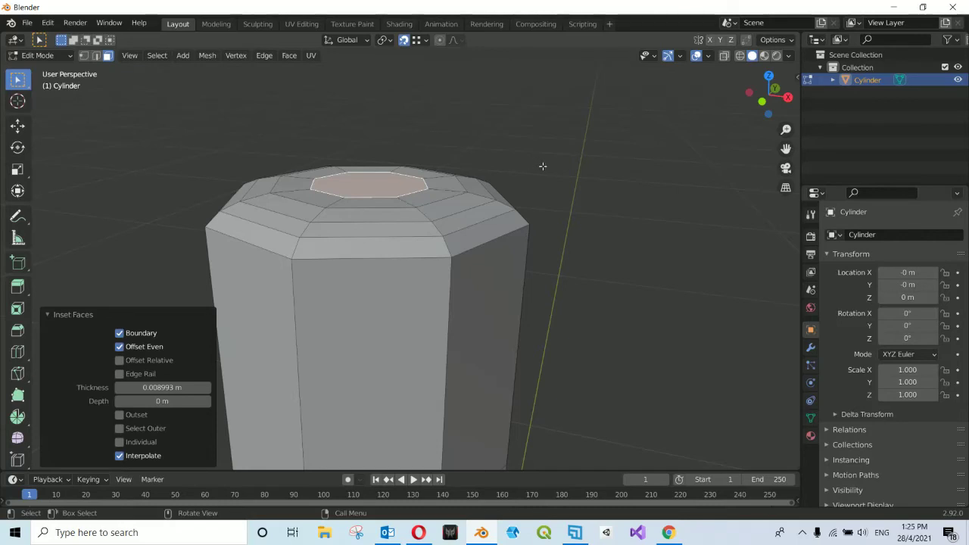
pyautogui.press('g')
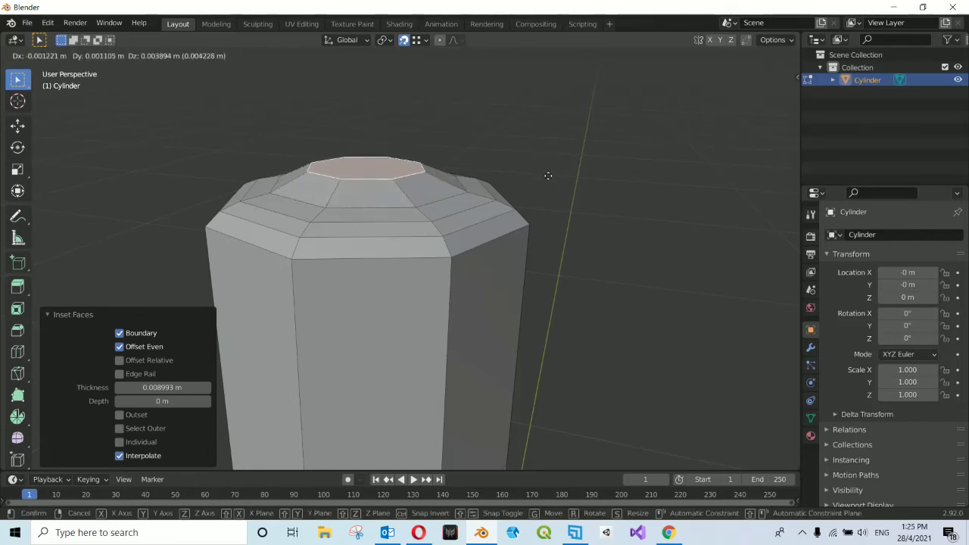
pyautogui.press('Escape')
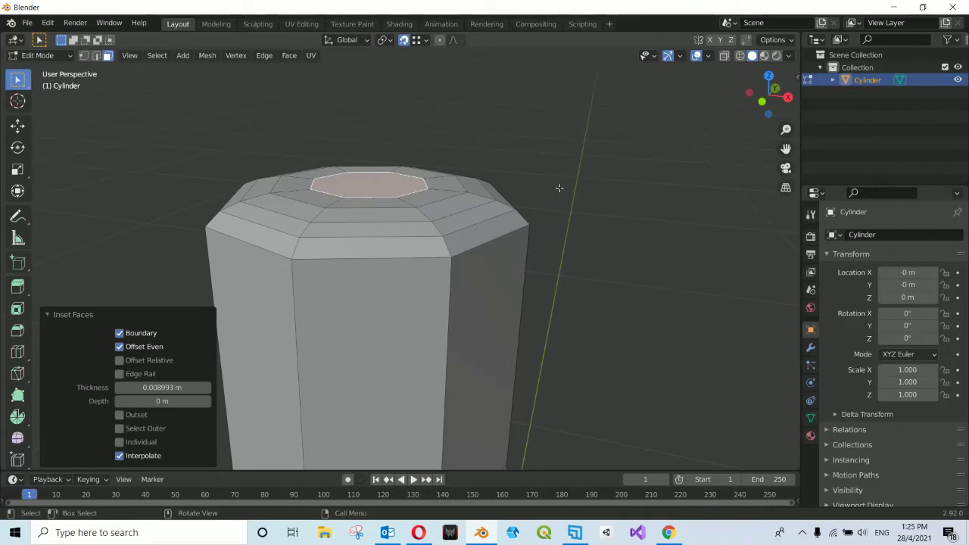
pyautogui.press('e')
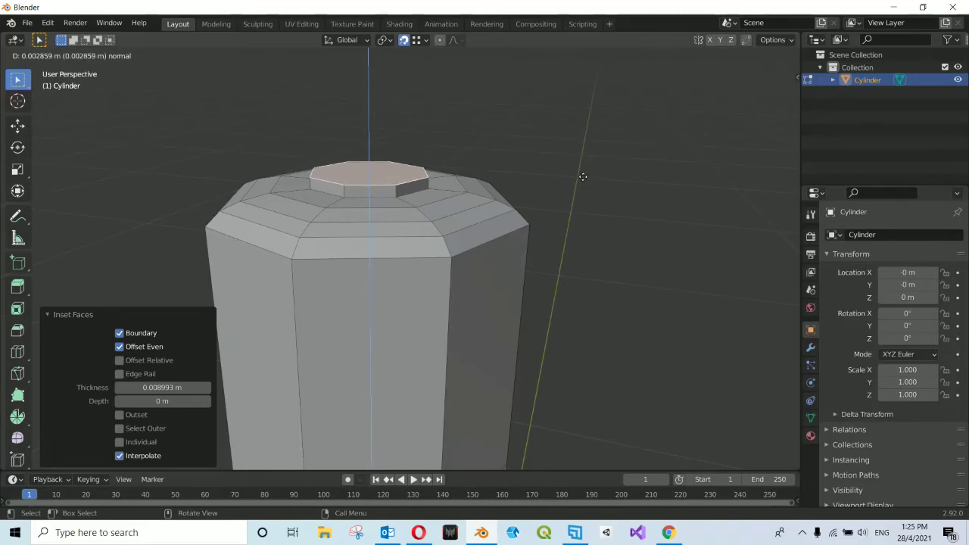
pyautogui.click(571, 176)
pyautogui.scroll(-3, 564, 163)
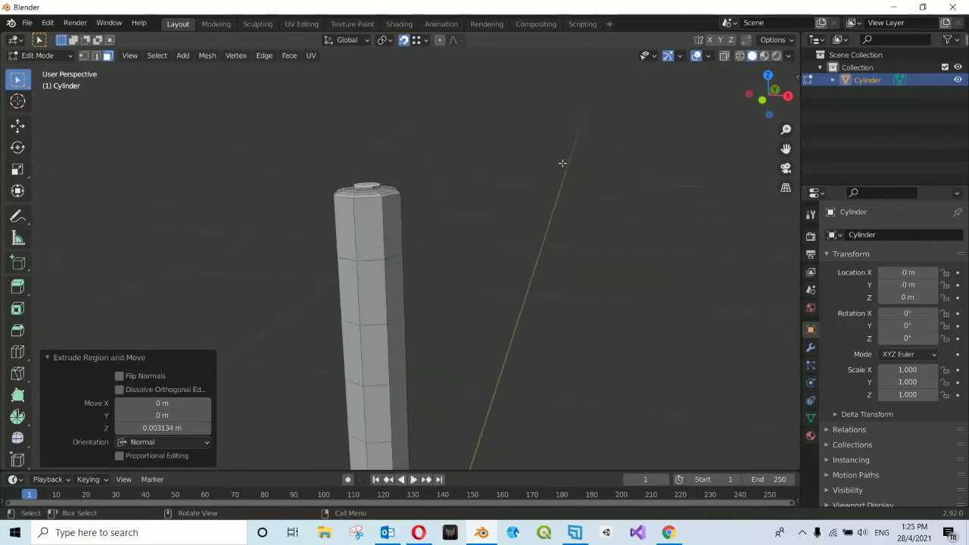
# - Zoom in and out to inspect the new raised cap on the column top
pyautogui.scroll(-2, 537, 173)
pyautogui.scroll(-2, 536, 174)
pyautogui.scroll(-2, 536, 174)
pyautogui.scroll(3, 536, 173)
pyautogui.scroll(-3, 536, 173)
pyautogui.scroll(2, 536, 174)
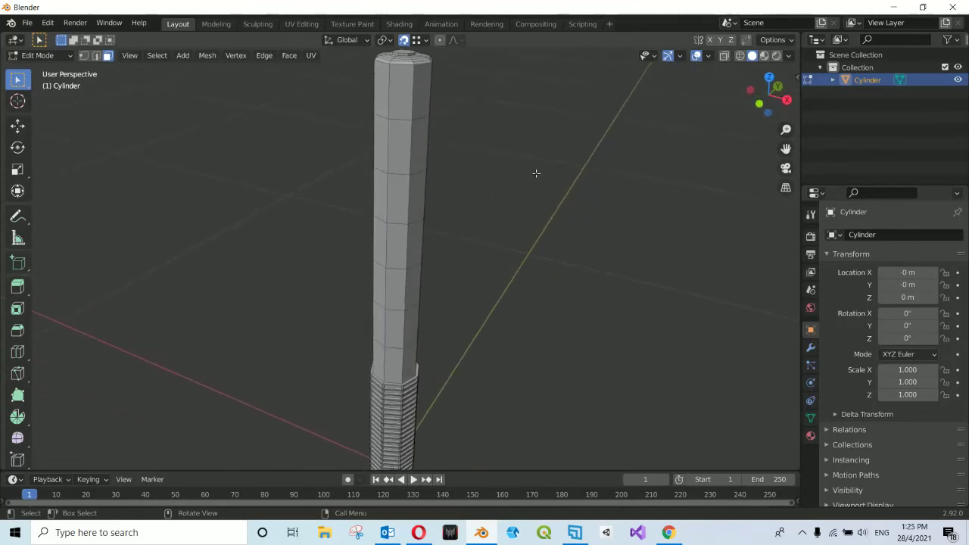
pyautogui.scroll(2, 349, 145)
pyautogui.scroll(-2, 452, 162)
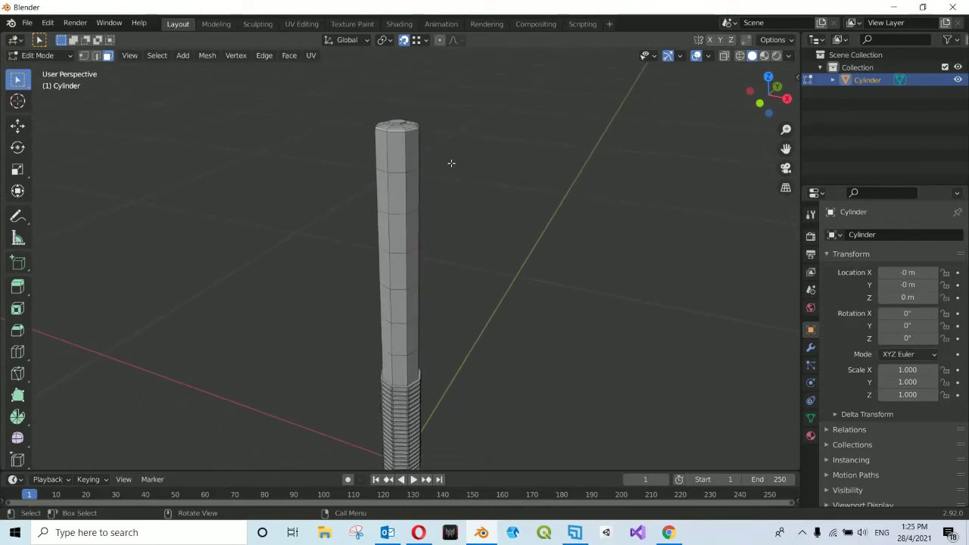
pyautogui.keyDown('shift'); pyautogui.scroll(-3, 462, 177); pyautogui.keyUp('shift')
pyautogui.keyDown('shift'); pyautogui.scroll(-3, 463, 177); pyautogui.keyUp('shift')
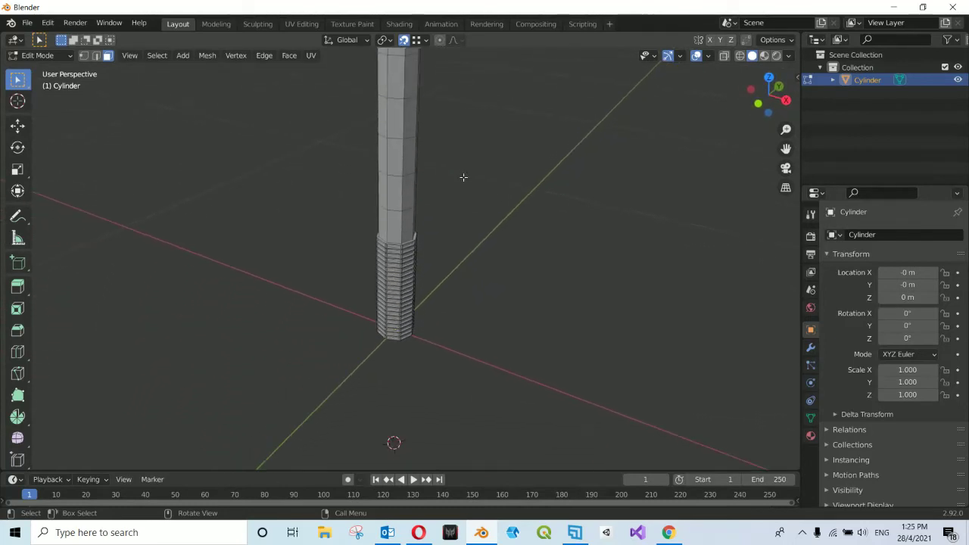
pyautogui.scroll(1, 464, 206)
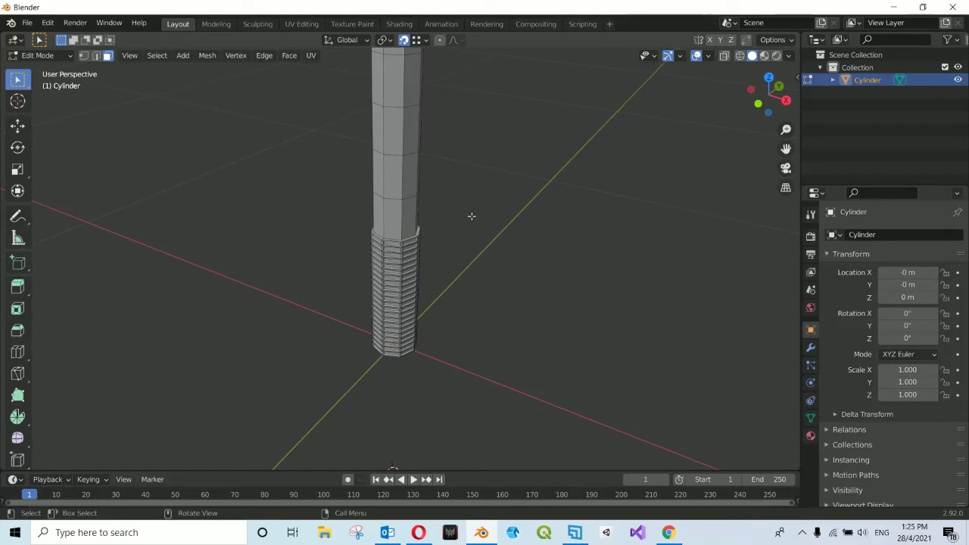
# - Exit to Object Mode, deselect the bollard, and orbit toward its panelled base
pyautogui.press('Tab')
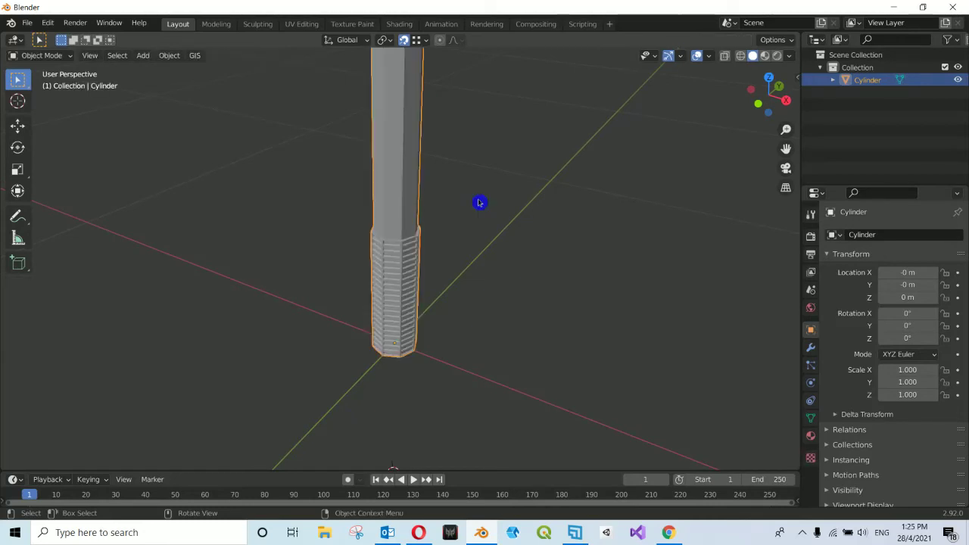
pyautogui.click(478, 202)
pyautogui.moveTo(477, 202)
pyautogui.mouseDown(button='middle')
pyautogui.moveTo(455, 256)
pyautogui.moveTo(421, 227)
pyautogui.mouseUp(button='middle')
pyautogui.scroll(1, 421, 226)
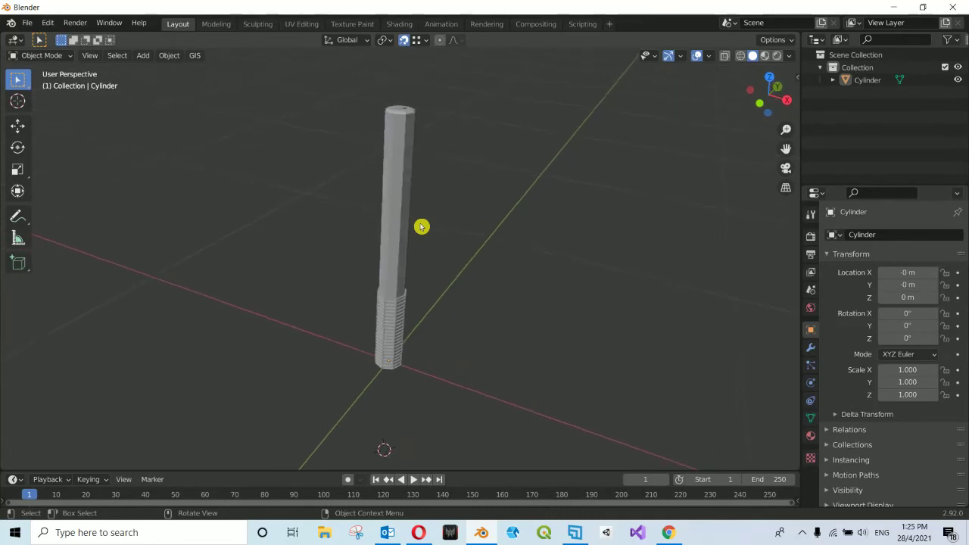
pyautogui.scroll(1, 422, 227)
pyautogui.scroll(1, 422, 226)
pyautogui.scroll(1, 422, 226)
pyautogui.moveTo(422, 226)
pyautogui.mouseDown(button='middle')
pyautogui.moveTo(421, 360)
pyautogui.moveTo(416, 306)
pyautogui.moveTo(442, 368)
pyautogui.moveTo(394, 360)
pyautogui.moveTo(379, 345)
pyautogui.mouseUp(button='middle')
# - Put the cylinder in Edit Mode in front view with X-Ray enabled
pyautogui.click(421, 226)
pyautogui.press('Tab')
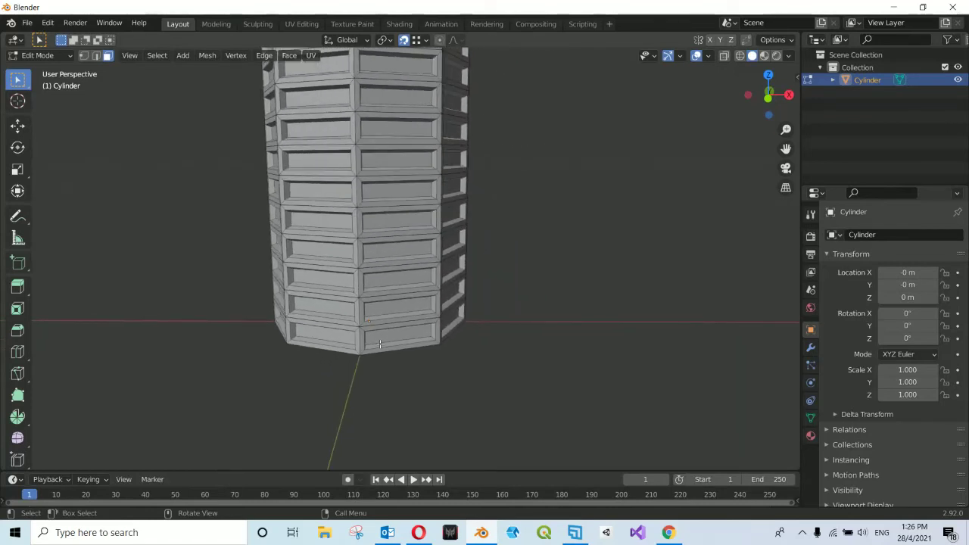
pyautogui.press('KP_1')
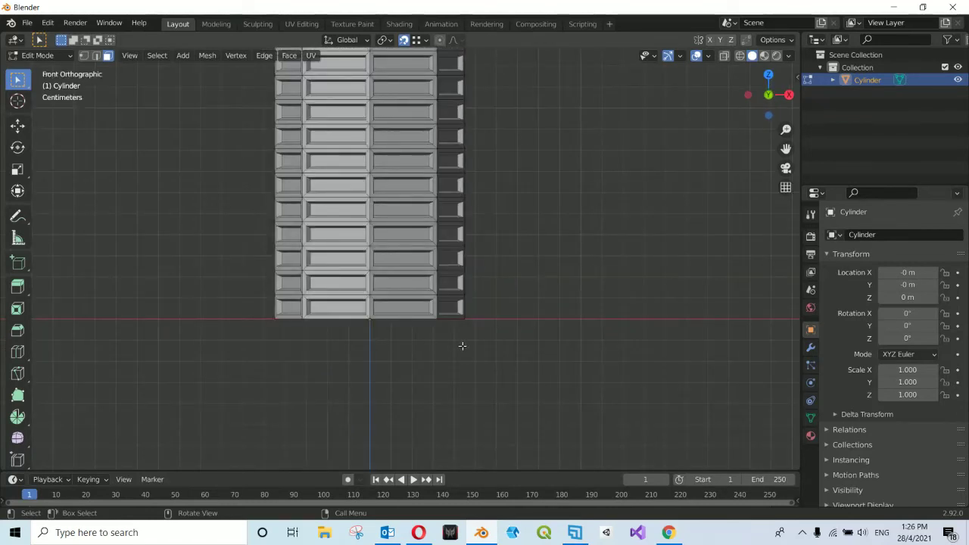
pyautogui.scroll(1, 462, 346)
pyautogui.scroll(1, 462, 345)
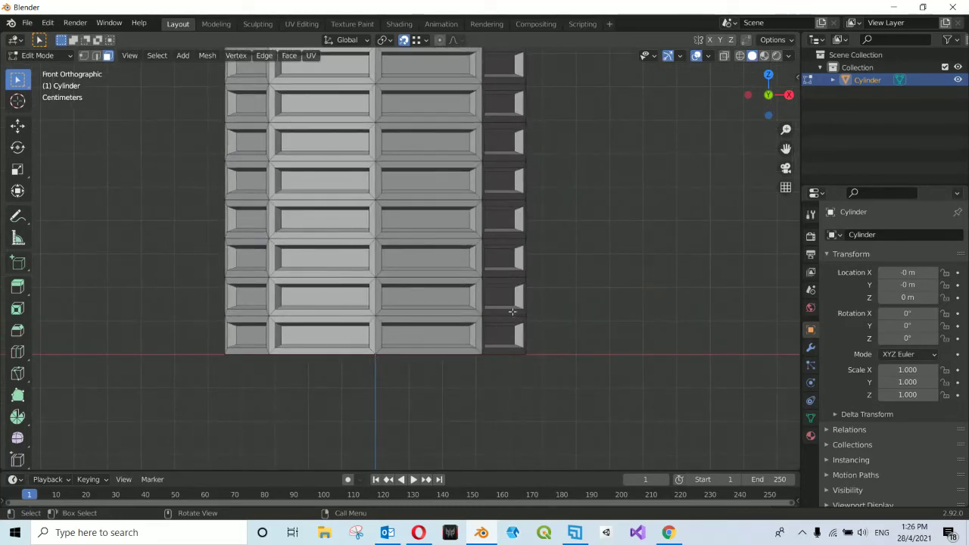
pyautogui.click(724, 56)
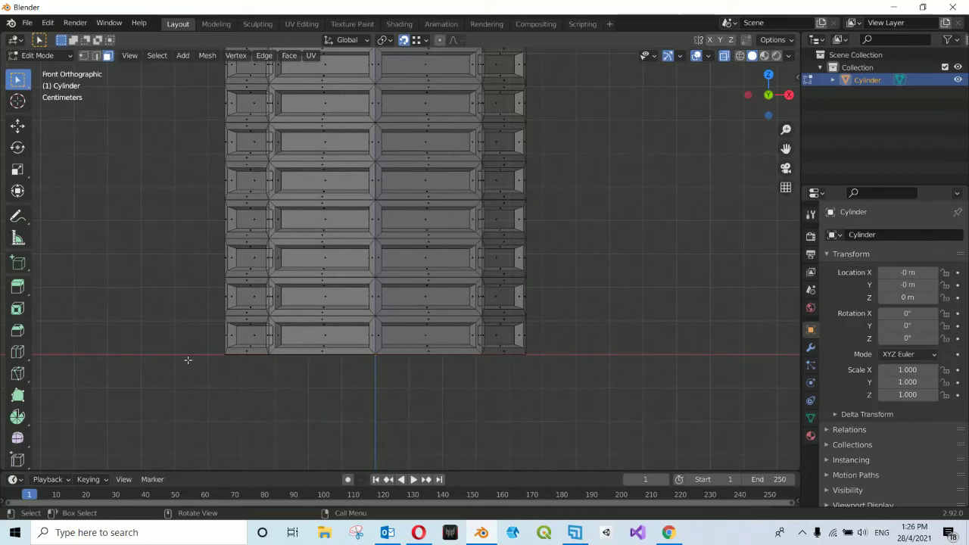
# - Box-select and delete the bottom row of panel faces, then turn X-Ray off
pyautogui.moveTo(200, 377); pyautogui.dragTo(574, 319)
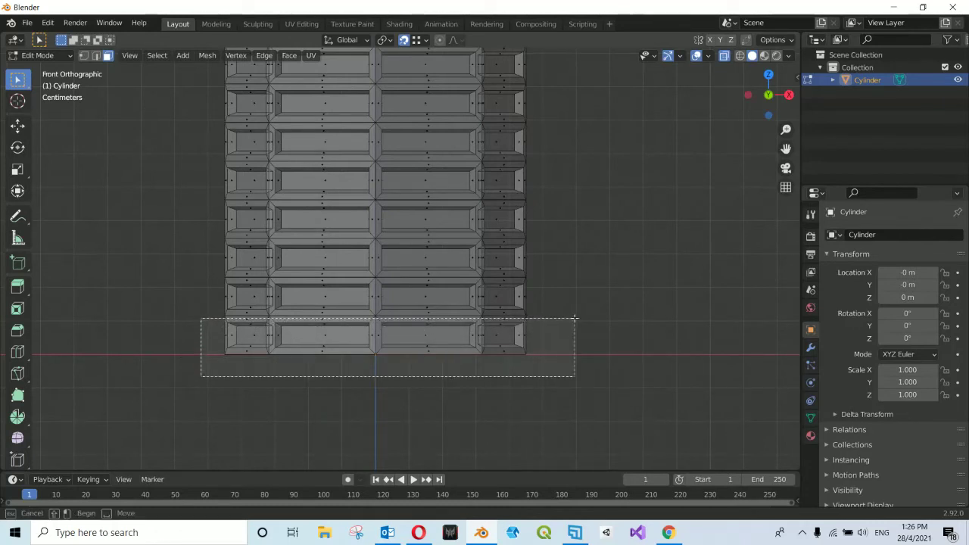
pyautogui.moveTo(573, 319); pyautogui.dragTo(573, 319)
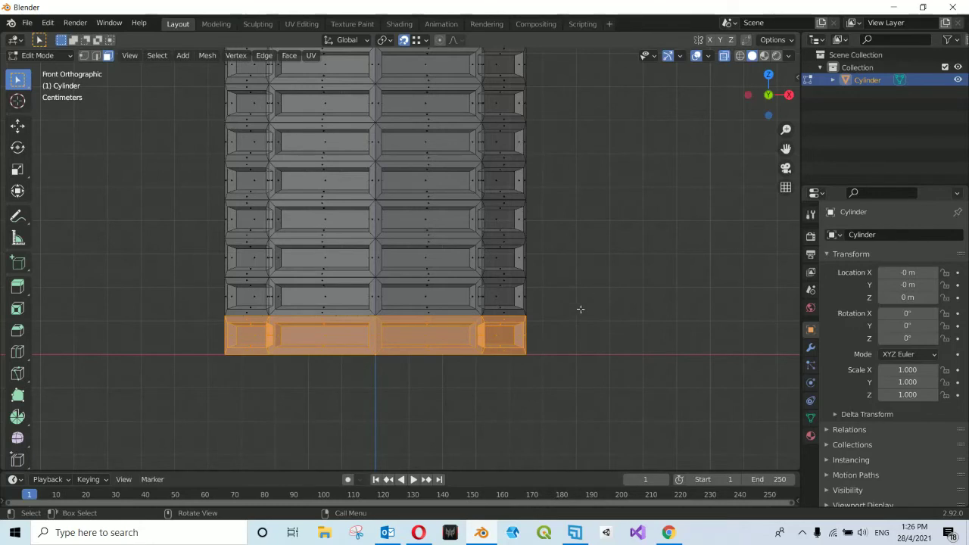
pyautogui.press('x')
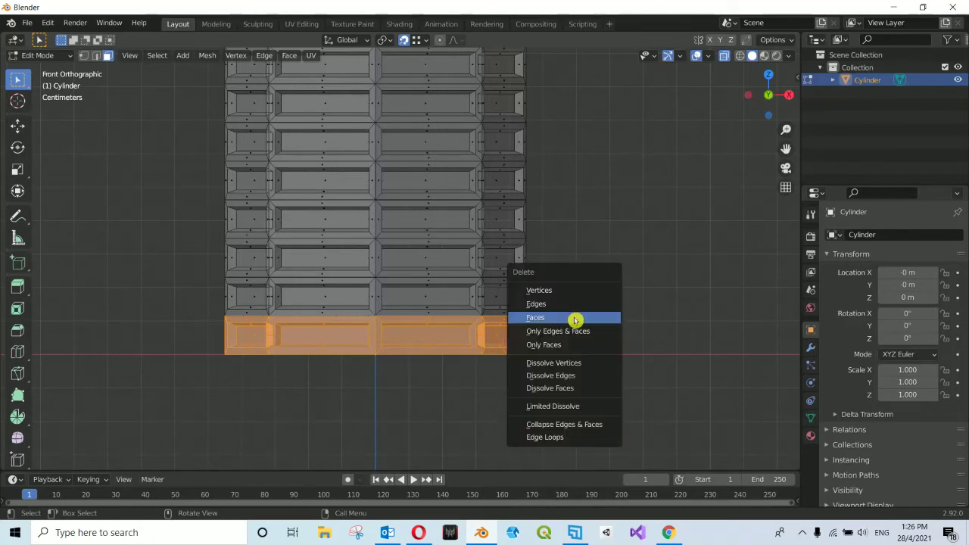
pyautogui.click(574, 319)
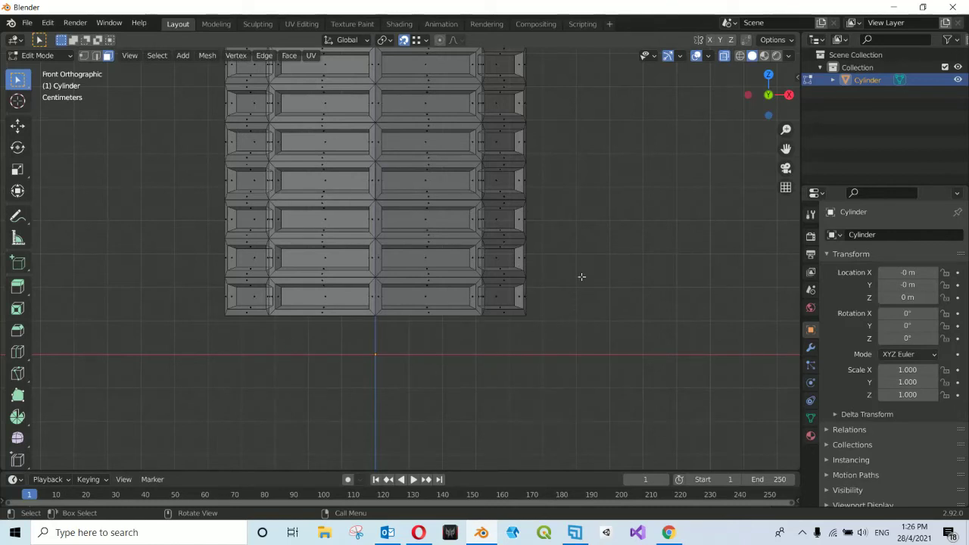
pyautogui.click(724, 56)
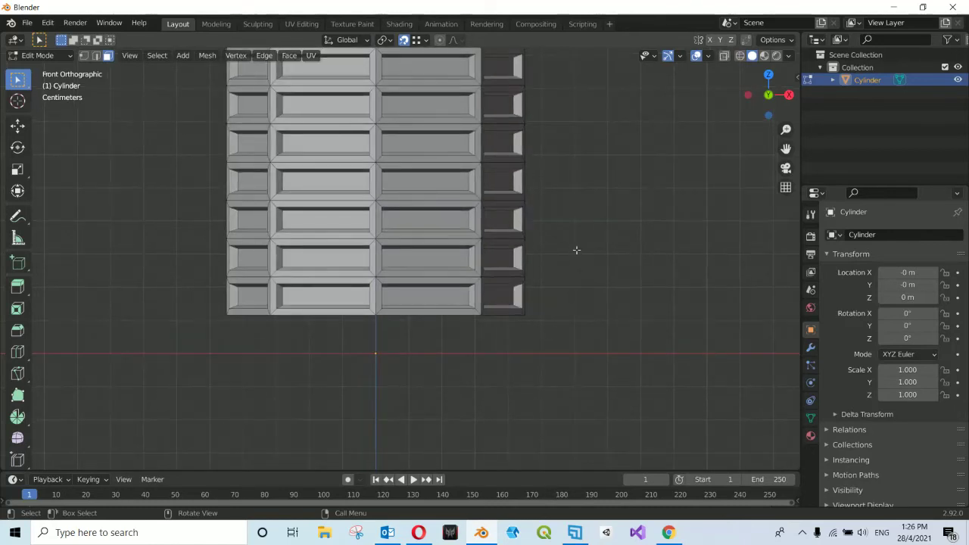
# - Switch to edge select mode and select the bollard's bottom edge loop
pyautogui.press('KP_8')
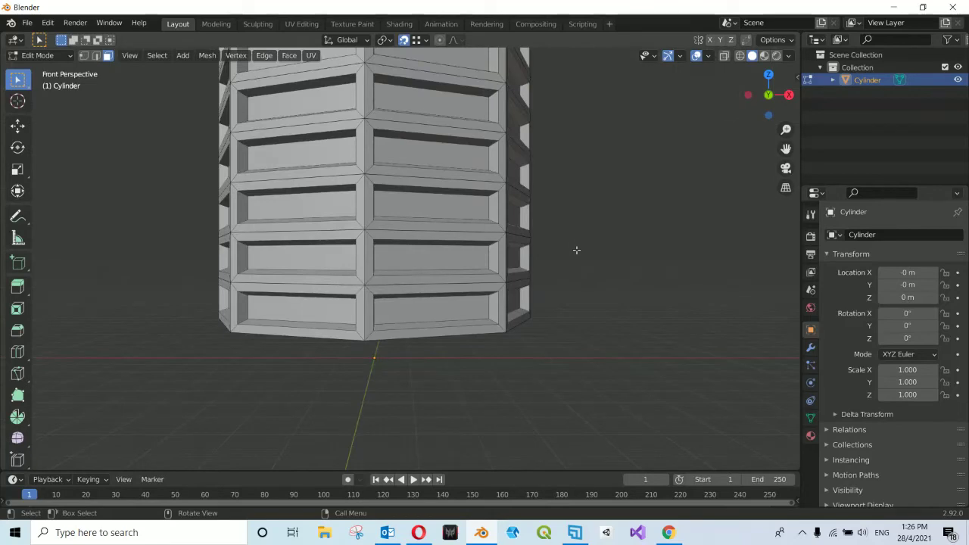
pyautogui.press('KP_6')
pyautogui.press('KP_6')
pyautogui.moveTo(576, 249); pyautogui.dragTo(575, 334, button='middle')
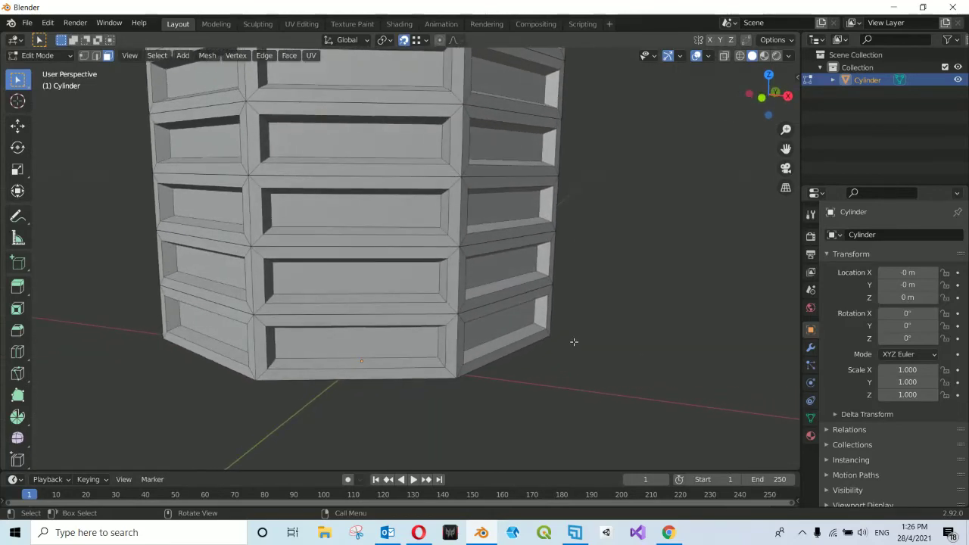
pyautogui.press('2')
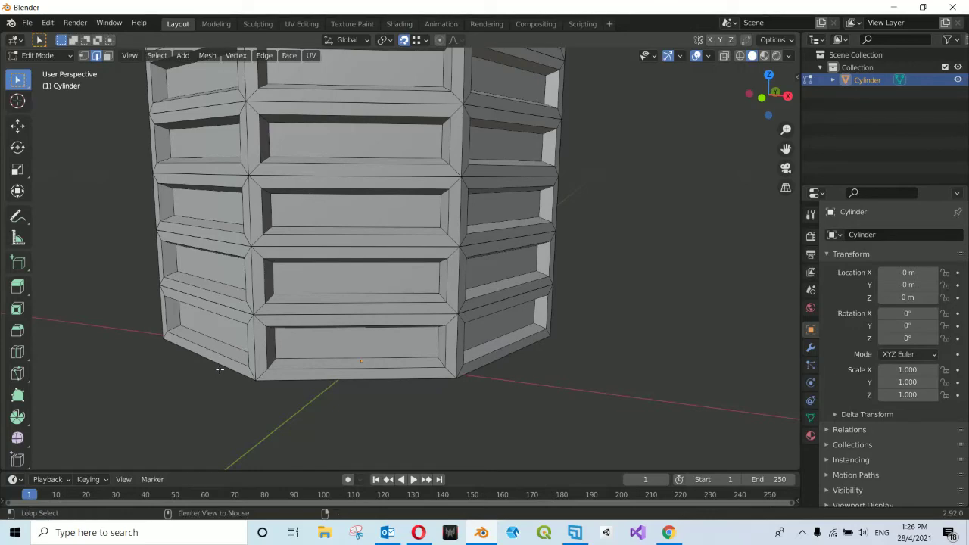
pyautogui.keyDown('alt'); pyautogui.click(222, 367); pyautogui.keyUp('alt')
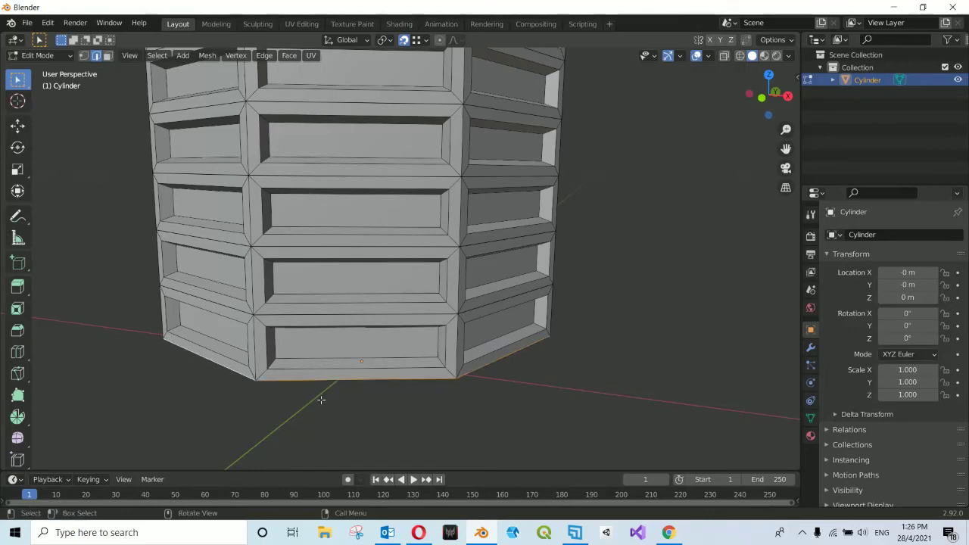
# - Check the selected bottom edge ring from below and the side, then start extruding it
pyautogui.scroll(-3, 320, 398)
pyautogui.moveTo(320, 398); pyautogui.dragTo(321, 400, button='middle')
pyautogui.scroll(4, 321, 400)
pyautogui.scroll(1, 292, 368)
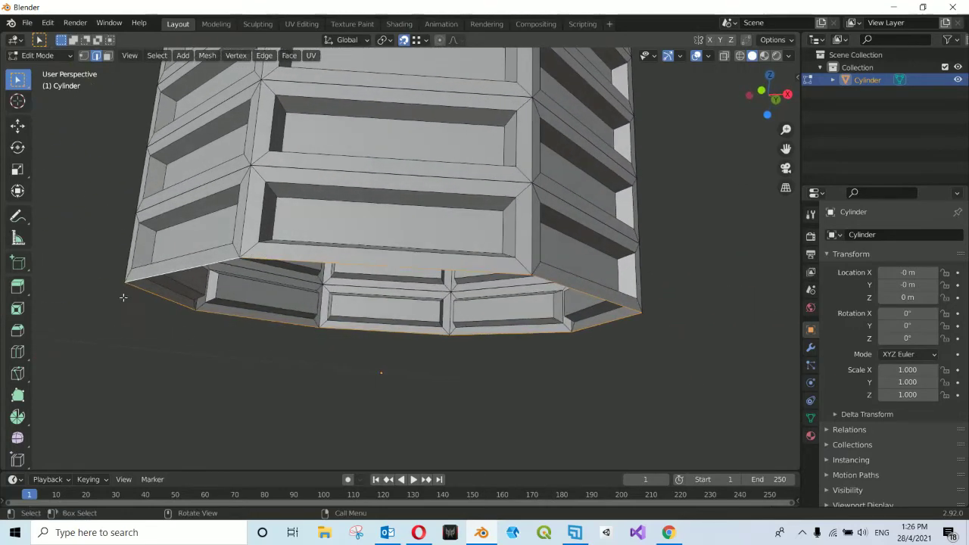
pyautogui.moveTo(361, 351)
pyautogui.mouseDown(button='middle')
pyautogui.moveTo(315, 349)
pyautogui.moveTo(369, 322)
pyautogui.mouseUp(button='middle')
pyautogui.scroll(-2, 369, 322)
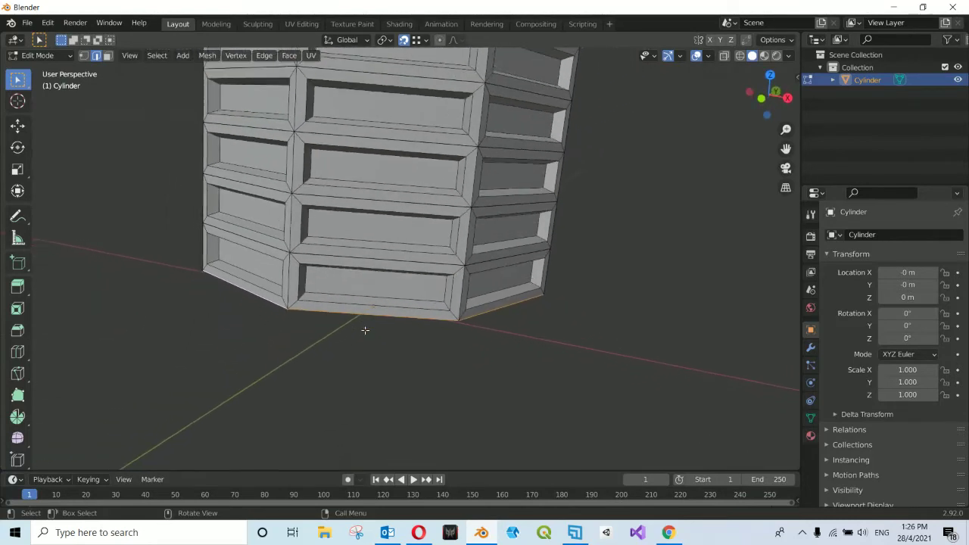
pyautogui.scroll(-1, 364, 329)
pyautogui.scroll(-1, 365, 330)
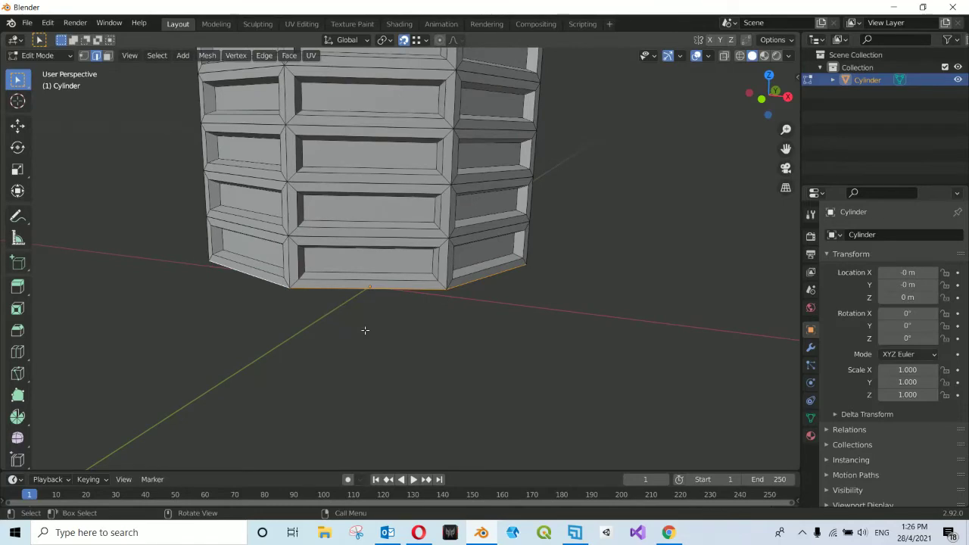
pyautogui.scroll(-1, 365, 330)
pyautogui.moveTo(364, 330); pyautogui.dragTo(390, 340, button='middle')
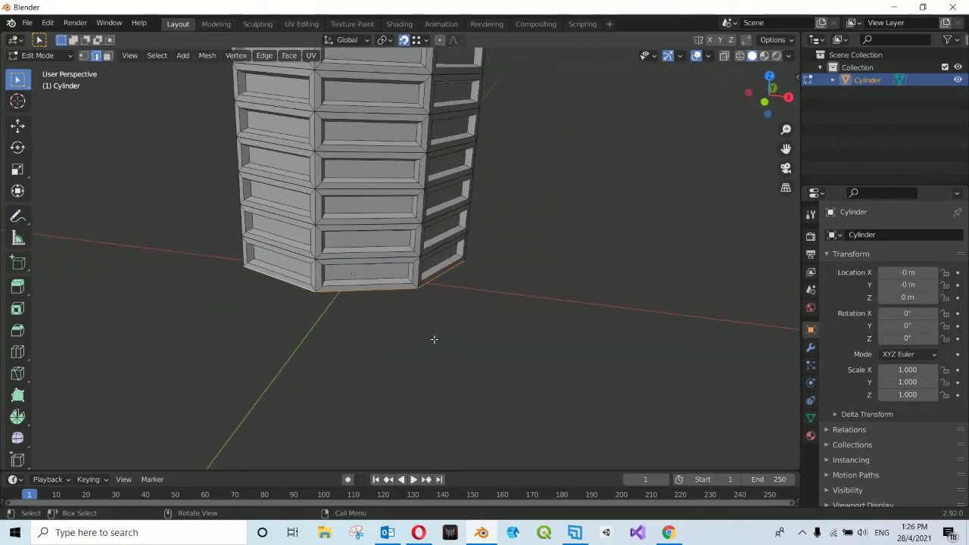
pyautogui.moveTo(434, 339); pyautogui.dragTo(459, 334, button='middle')
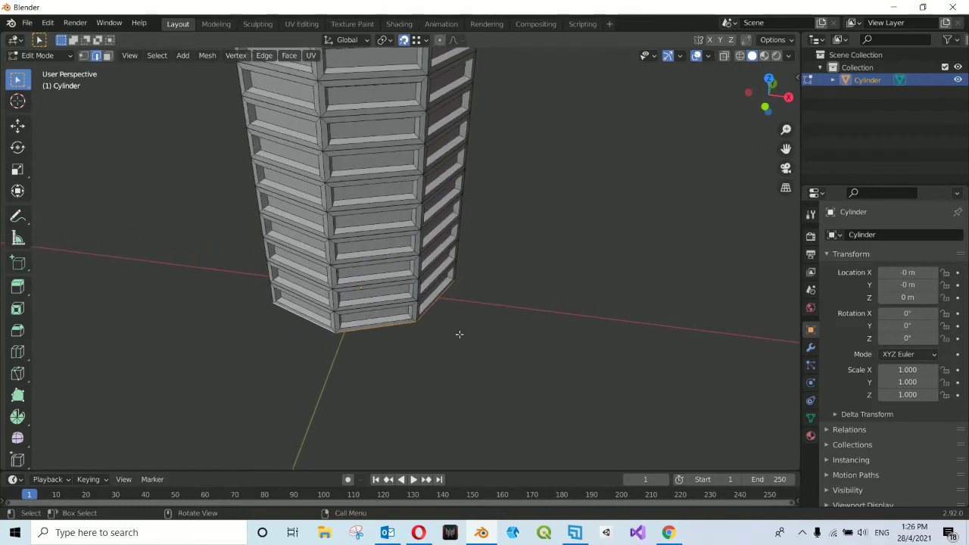
pyautogui.press('e')
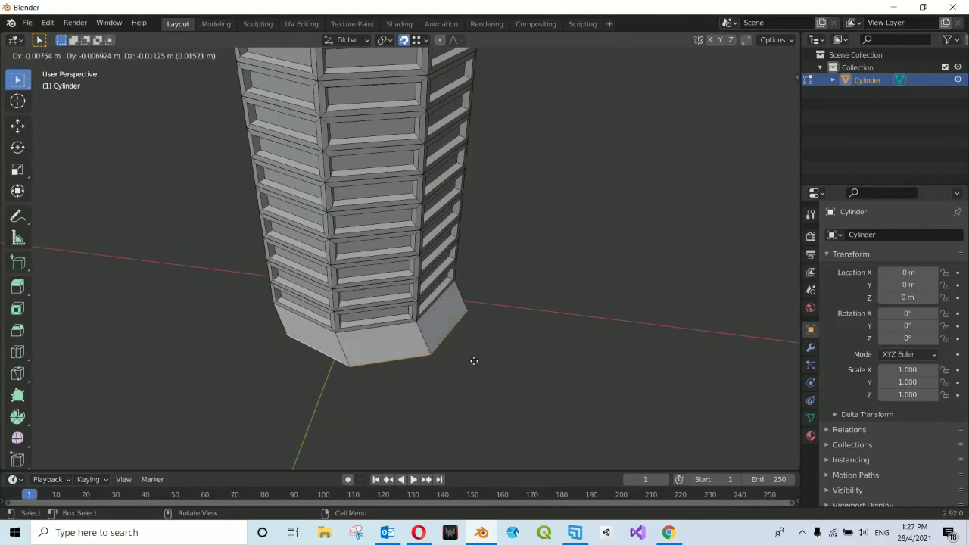
# - Scale the extruded bottom ring out to 2.2× to form a flat octagonal skirt
pyautogui.press('s')
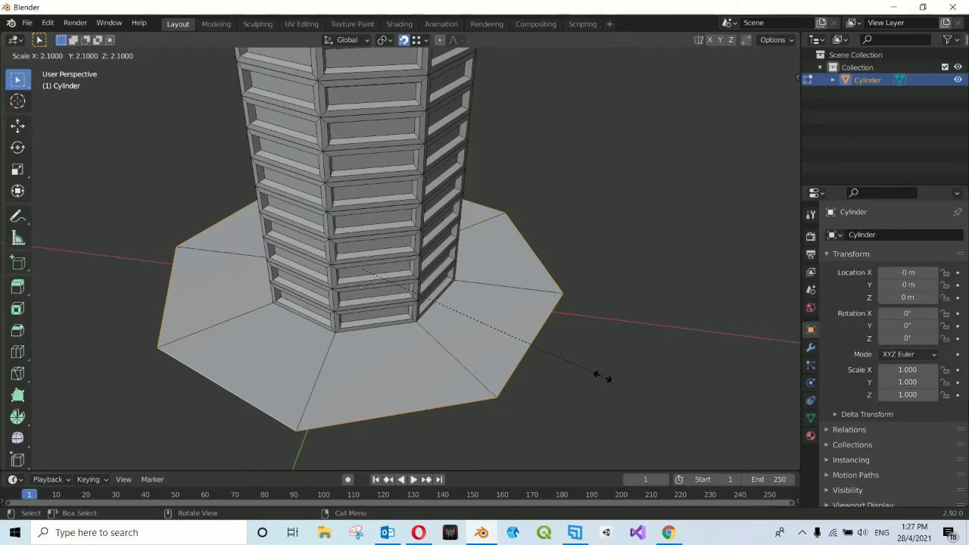
pyautogui.click(606, 379)
pyautogui.scroll(-2, 536, 332)
pyautogui.scroll(-3, 536, 331)
pyautogui.moveTo(536, 331); pyautogui.dragTo(548, 331, button='middle')
pyautogui.press('s')
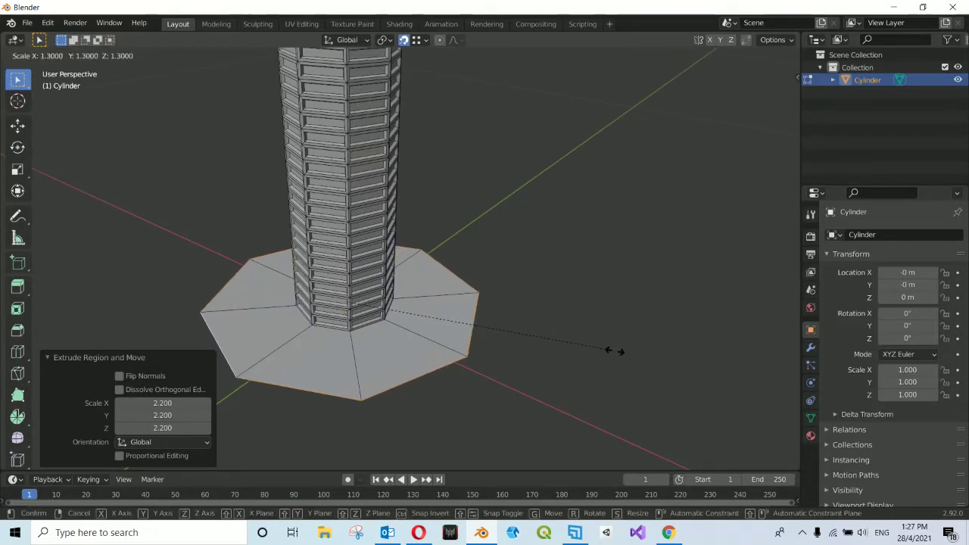
# - Widen the skirt's outer rim by a further 1.5× and view it from low at the side
pyautogui.click(657, 357)
pyautogui.moveTo(553, 323)
pyautogui.mouseDown(button='middle')
pyautogui.moveTo(578, 309)
pyautogui.moveTo(555, 339)
pyautogui.mouseUp(button='middle')
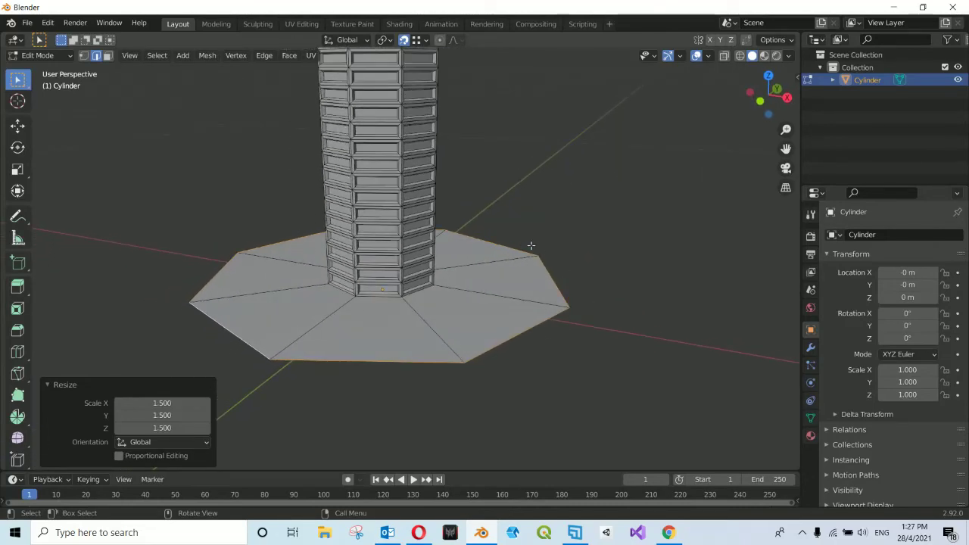
pyautogui.scroll(2, 536, 249)
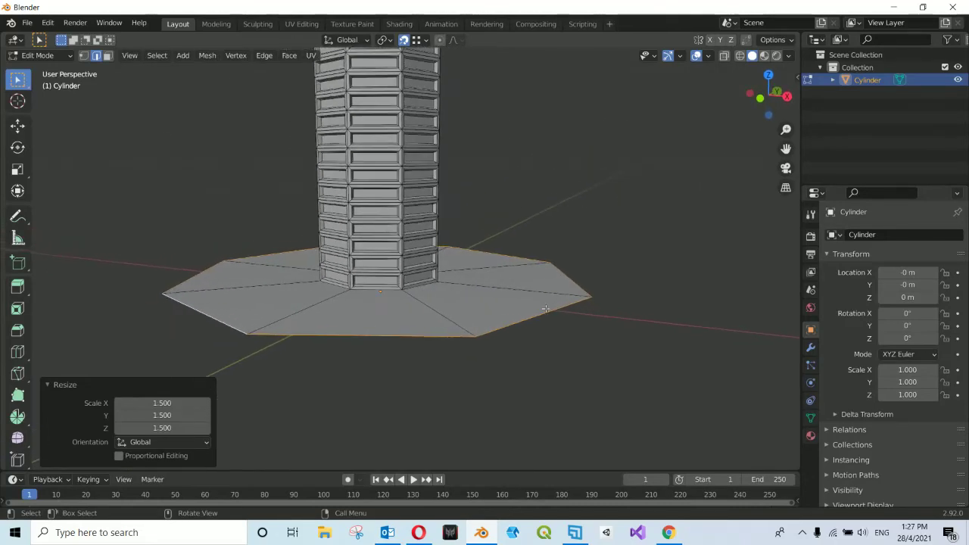
pyautogui.scroll(3, 530, 250)
# - Move the flange's outer rim slightly down along Z and view it straight from the front
pyautogui.moveTo(606, 363)
pyautogui.mouseDown(button='middle')
pyautogui.moveTo(617, 338)
pyautogui.moveTo(556, 334)
pyautogui.mouseUp(button='middle')
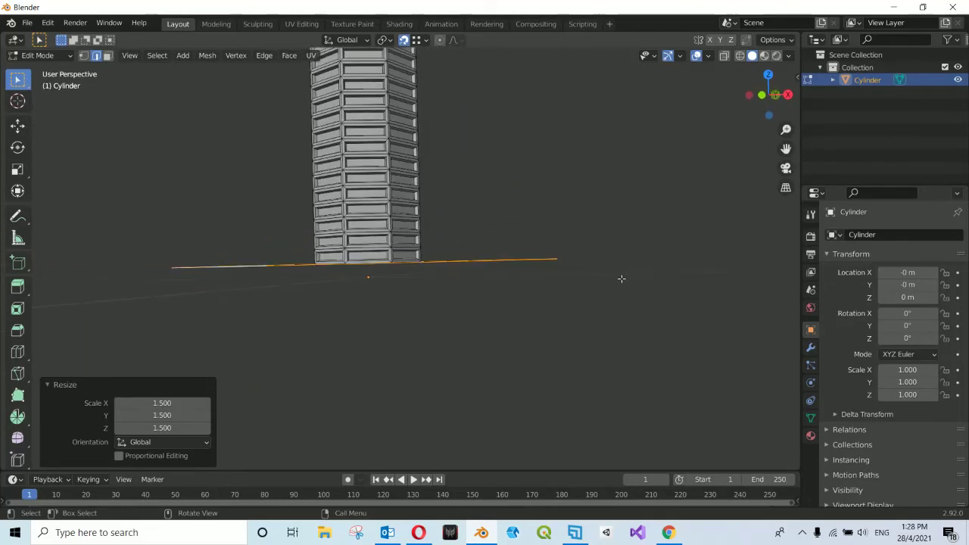
pyautogui.press('g')
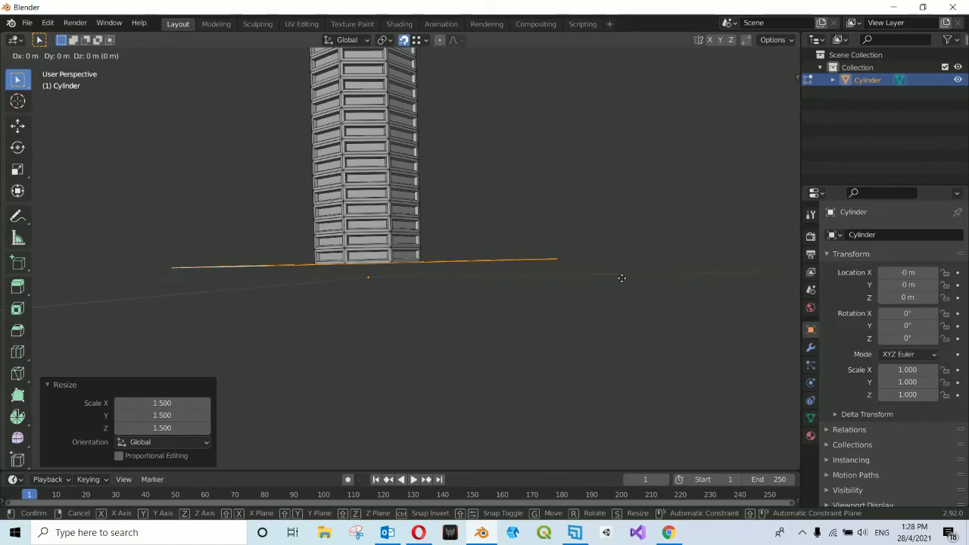
pyautogui.press('z')
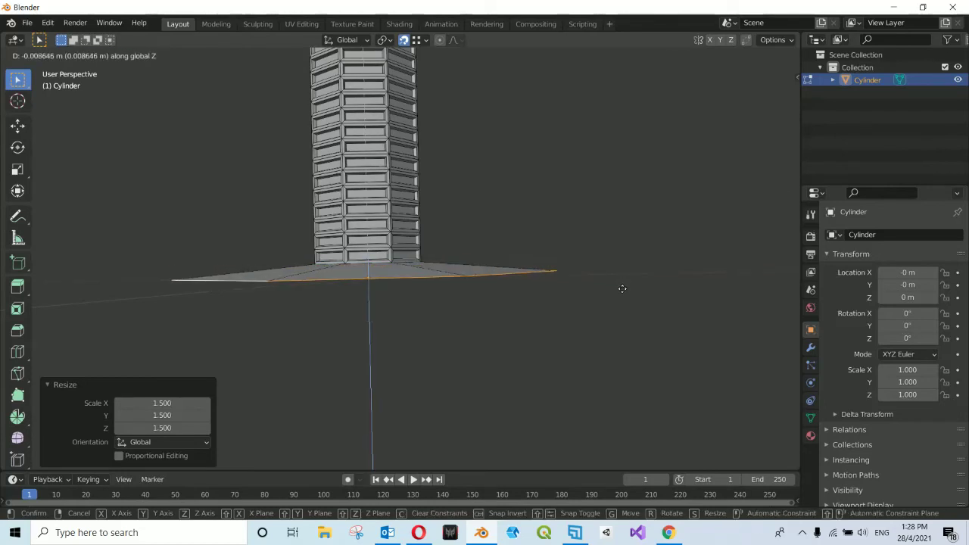
pyautogui.click(621, 290)
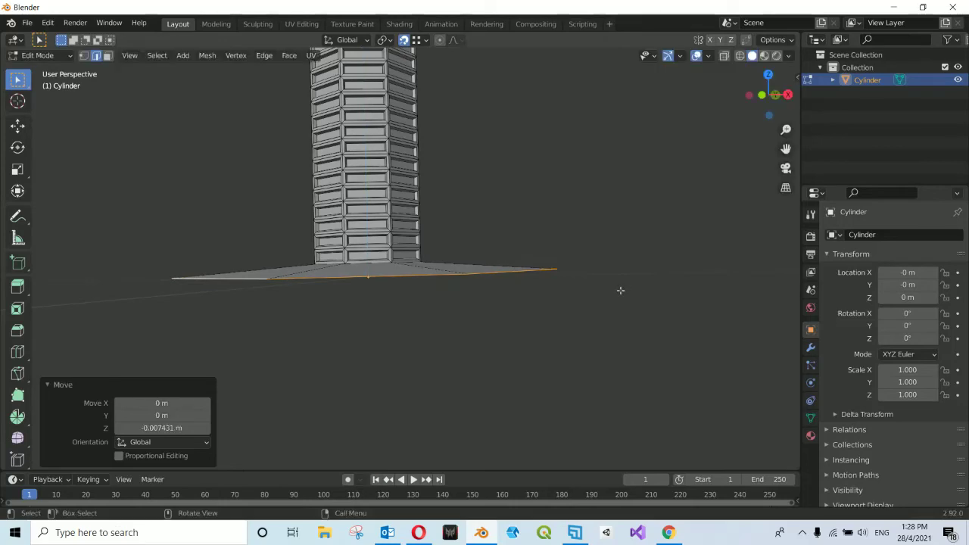
pyautogui.press('KP_1')
pyautogui.scroll(2, 621, 288)
pyautogui.scroll(2, 569, 293)
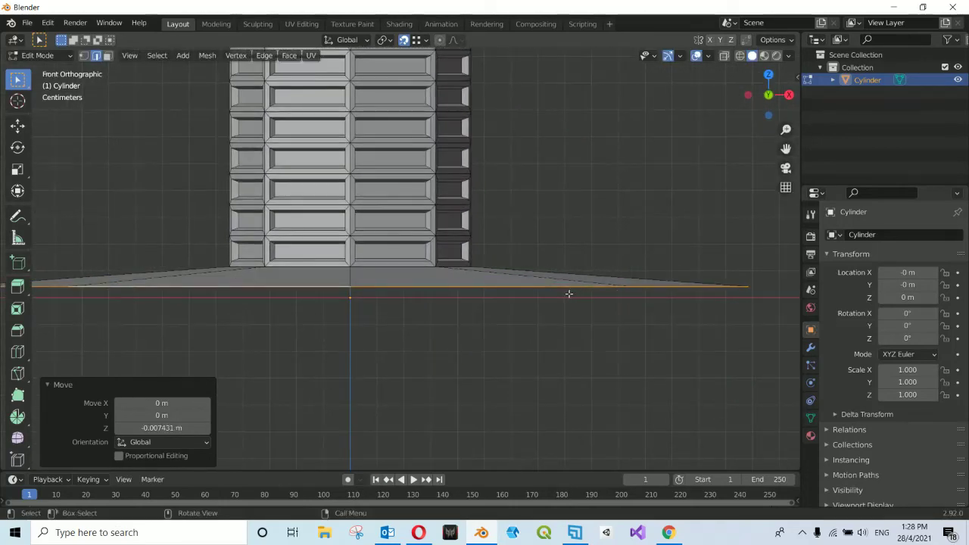
pyautogui.scroll(1, 568, 294)
pyautogui.scroll(1, 568, 294)
pyautogui.scroll(-2, 567, 295)
pyautogui.scroll(1, 564, 296)
pyautogui.scroll(1, 565, 296)
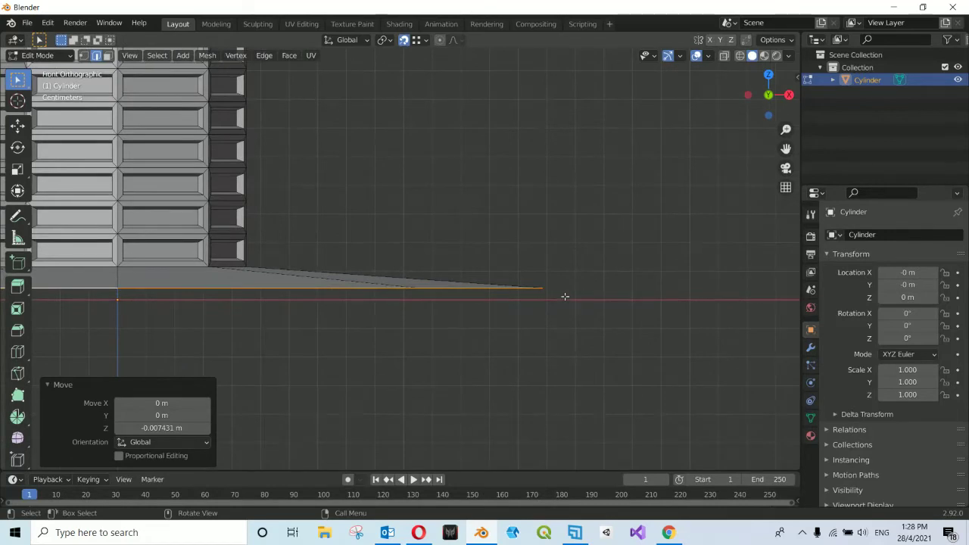
# - Set the rim's Move Z offset to exactly -0.01 m in the operator panel
pyautogui.click(163, 427)
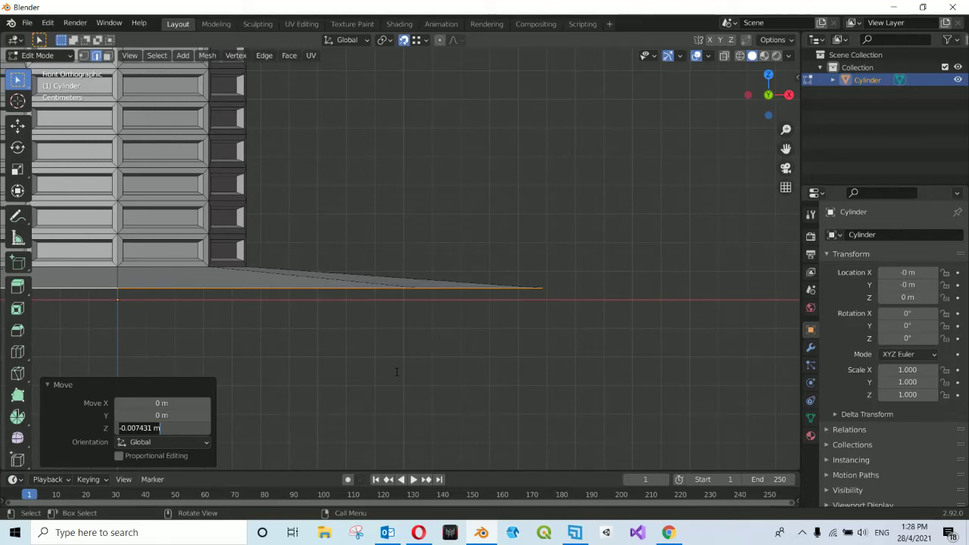
pyautogui.hotkey('ctrl', 'a')
pyautogui.press('BackSpace')
pyautogui.press('Return')
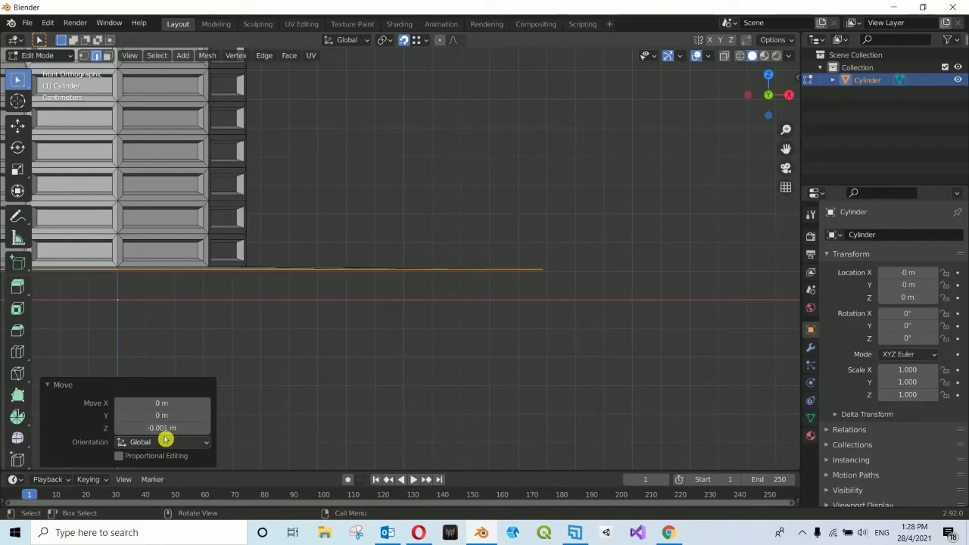
pyautogui.click(167, 429)
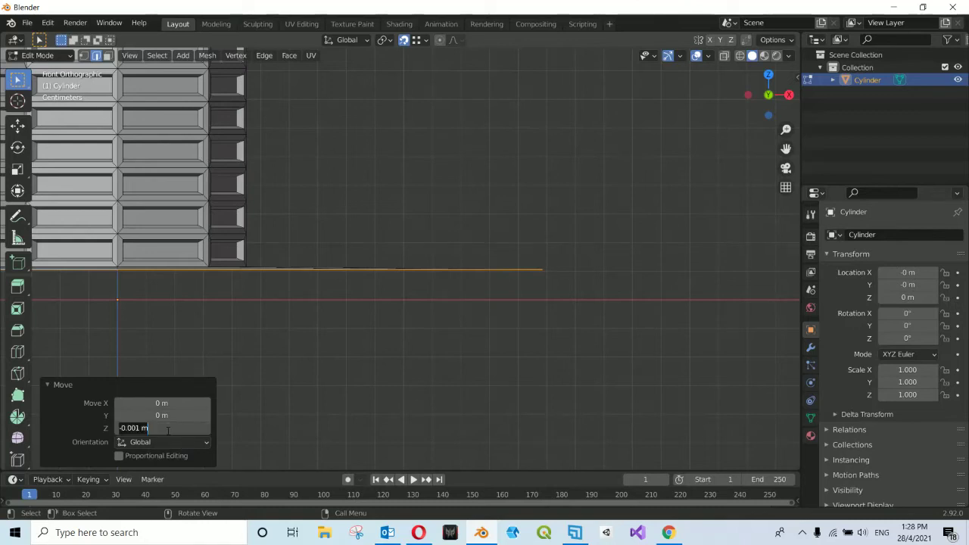
pyautogui.click(135, 429)
pyautogui.press('BackSpace')
pyautogui.press('Return')
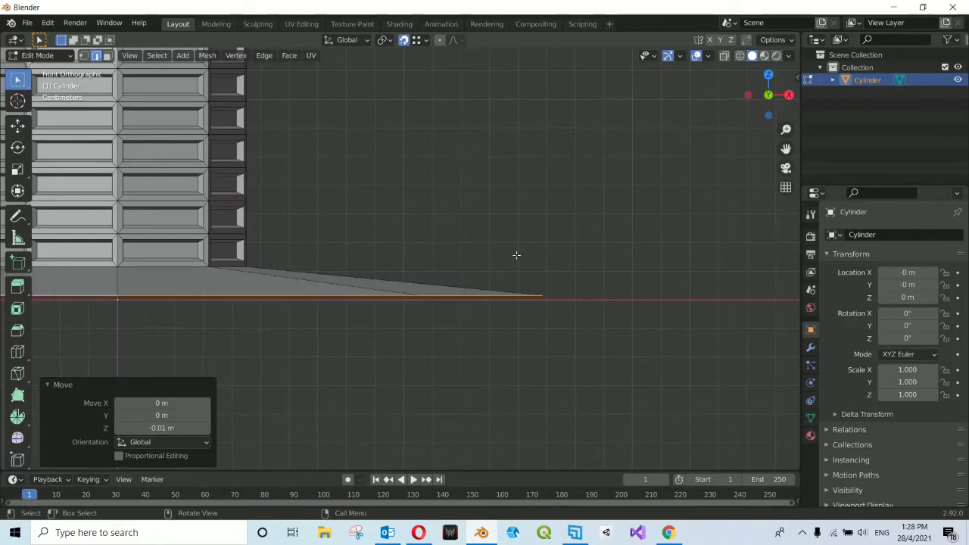
pyautogui.scroll(-3, 515, 255)
pyautogui.scroll(-2, 536, 227)
pyautogui.scroll(1, 536, 228)
pyautogui.scroll(1, 540, 228)
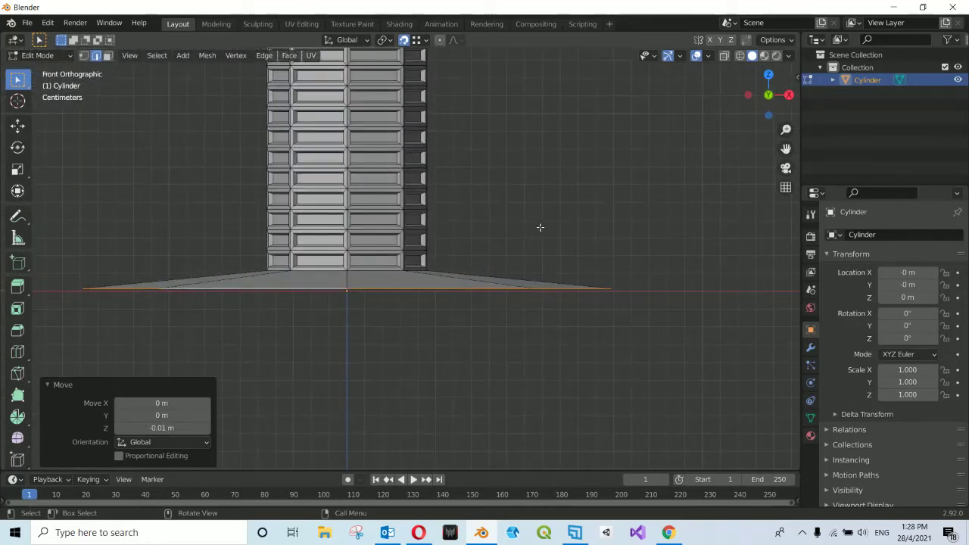
pyautogui.moveTo(539, 227)
pyautogui.mouseDown(button='middle')
pyautogui.moveTo(560, 226)
pyautogui.moveTo(508, 444)
pyautogui.mouseUp(button='middle')
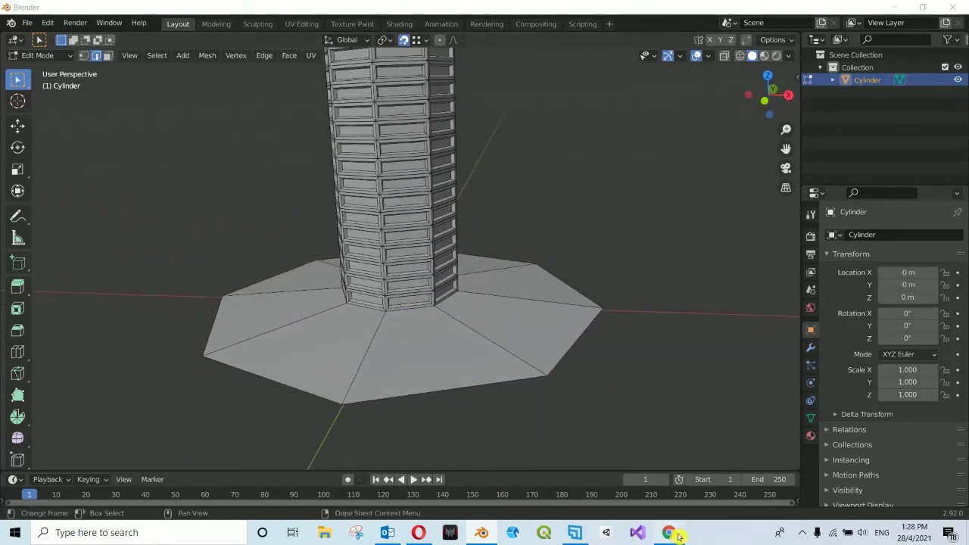
pyautogui.click(669, 532)
# - Scroll the orange bollard photo in Chrome to study its bases, then return to Blender
pyautogui.scroll(-3, 485, 303)
pyautogui.scroll(-1, 485, 303)
pyautogui.scroll(-2, 485, 303)
pyautogui.scroll(-2, 485, 303)
pyautogui.scroll(1, 485, 302)
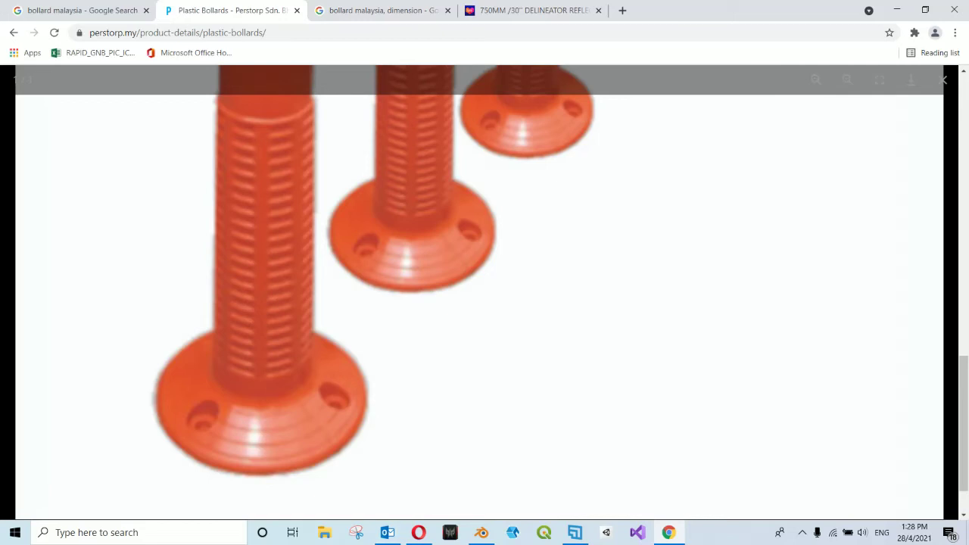
pyautogui.click(482, 532)
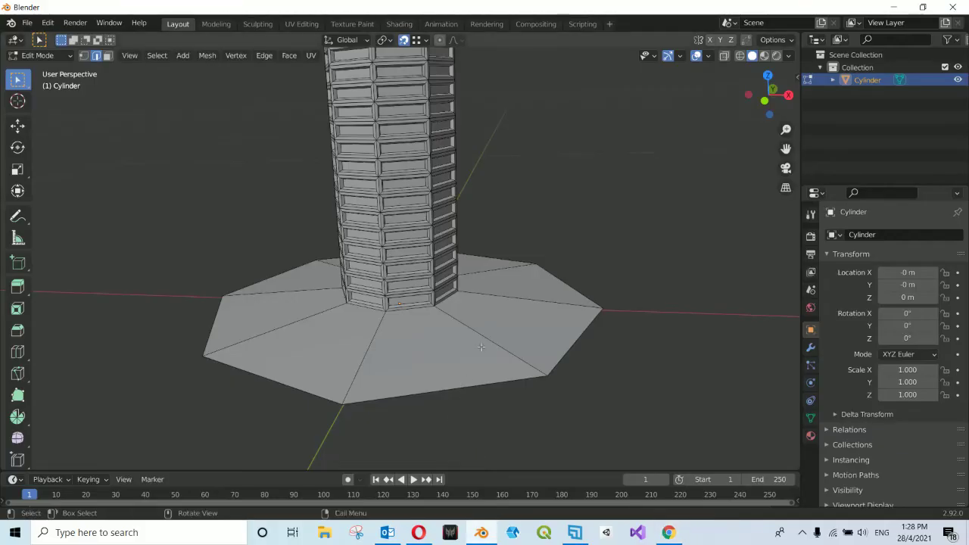
# - Cut five loops across the sloped base flange at their default spacing, then deselect them
pyautogui.hotkey('ctrl', 'r')
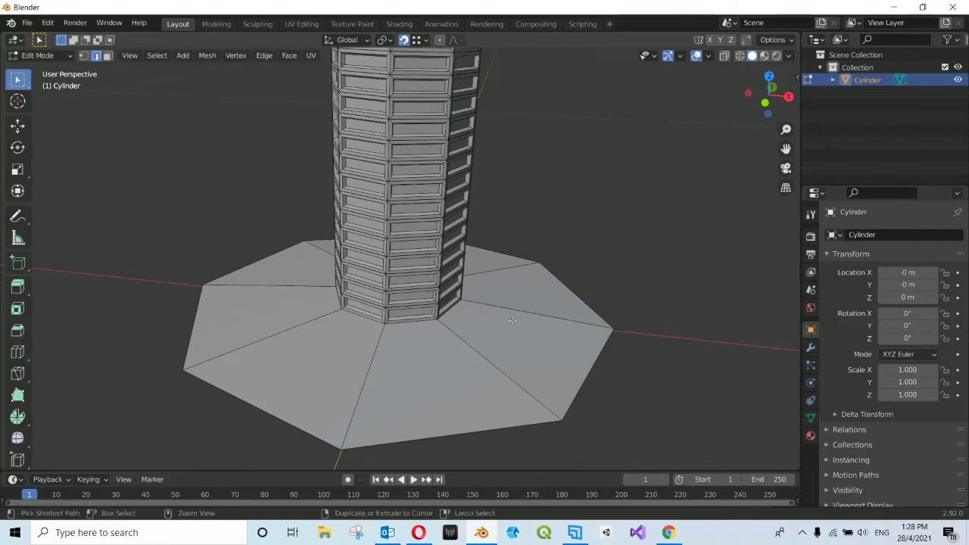
pyautogui.scroll(2, 526, 330)
pyautogui.scroll(2, 525, 330)
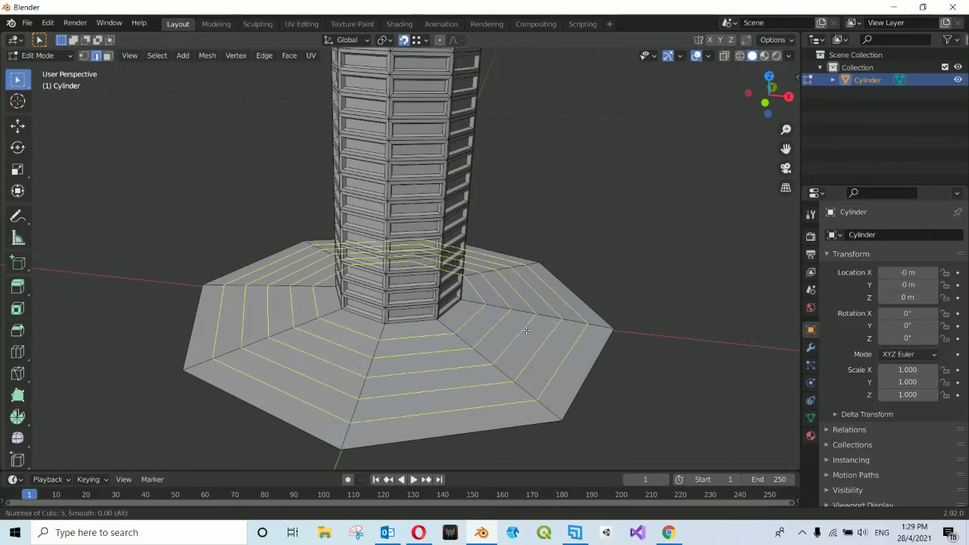
pyautogui.click(526, 330)
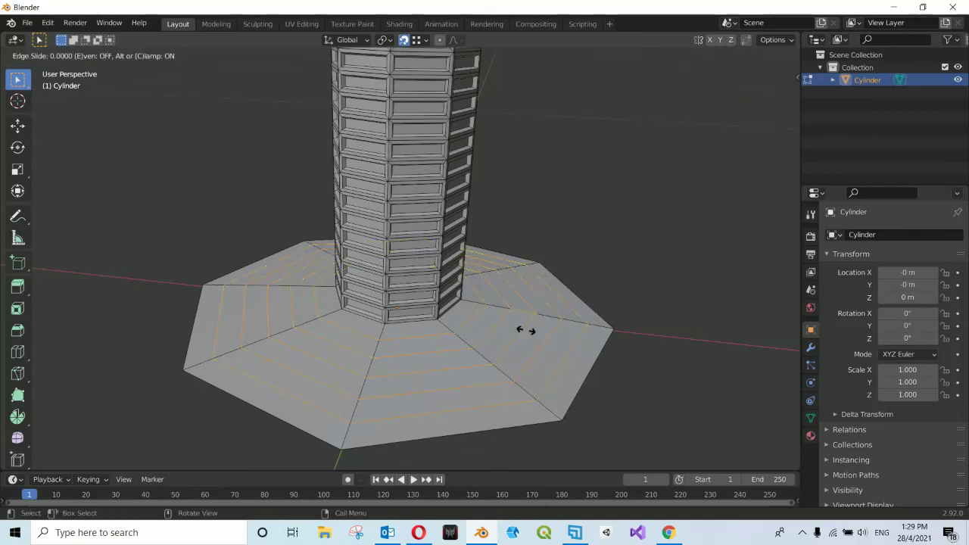
pyautogui.rightClick(525, 330)
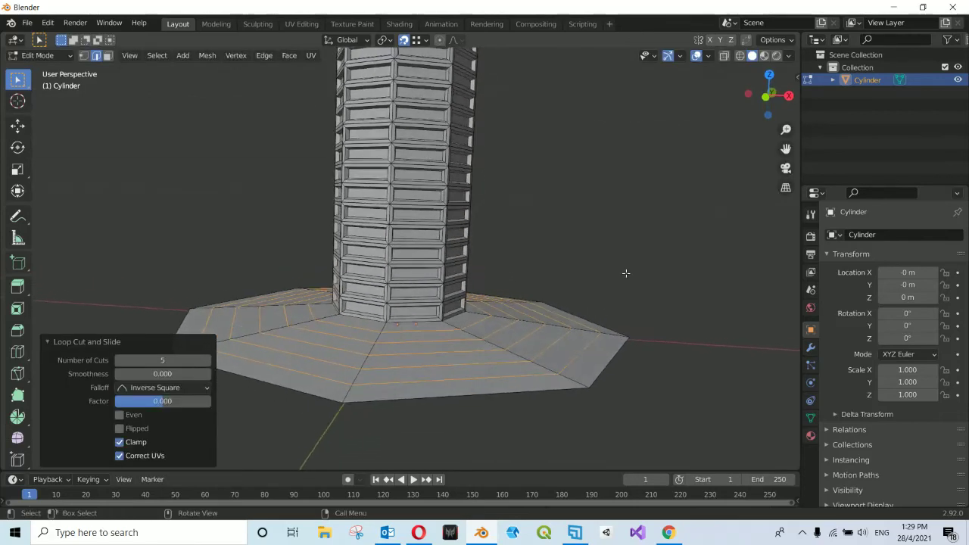
pyautogui.scroll(3, 626, 274)
pyautogui.scroll(2, 625, 273)
pyautogui.scroll(-2, 625, 273)
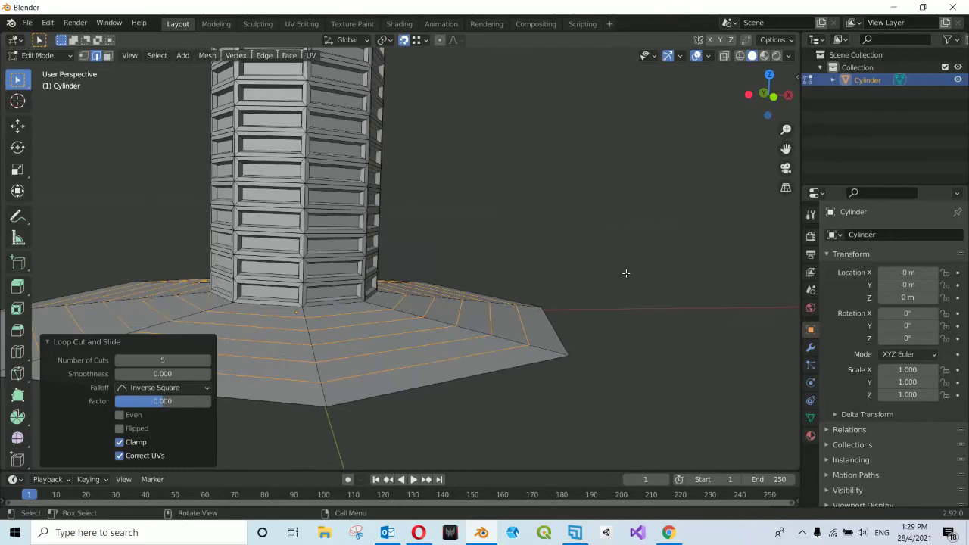
pyautogui.click(580, 270)
pyautogui.scroll(2, 462, 311)
pyautogui.scroll(1, 461, 311)
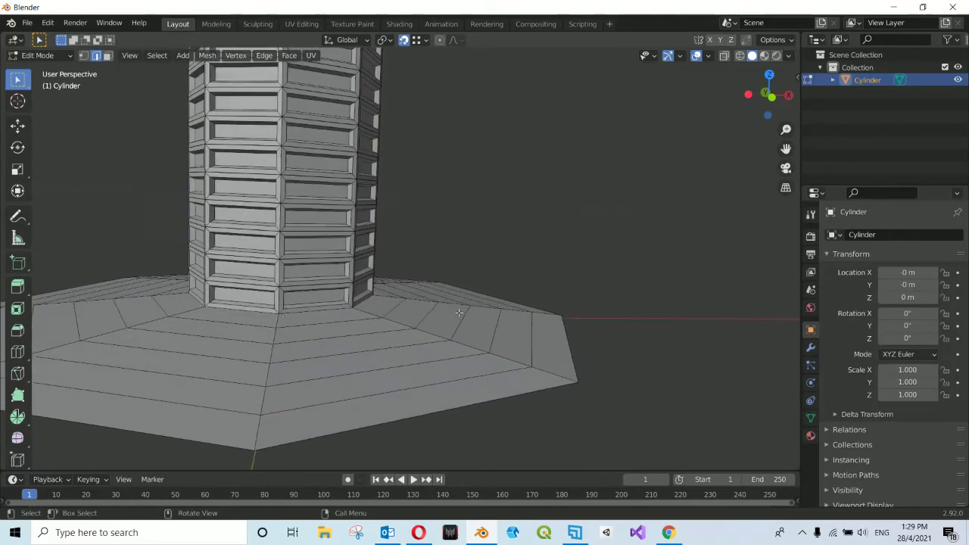
pyautogui.scroll(1, 462, 311)
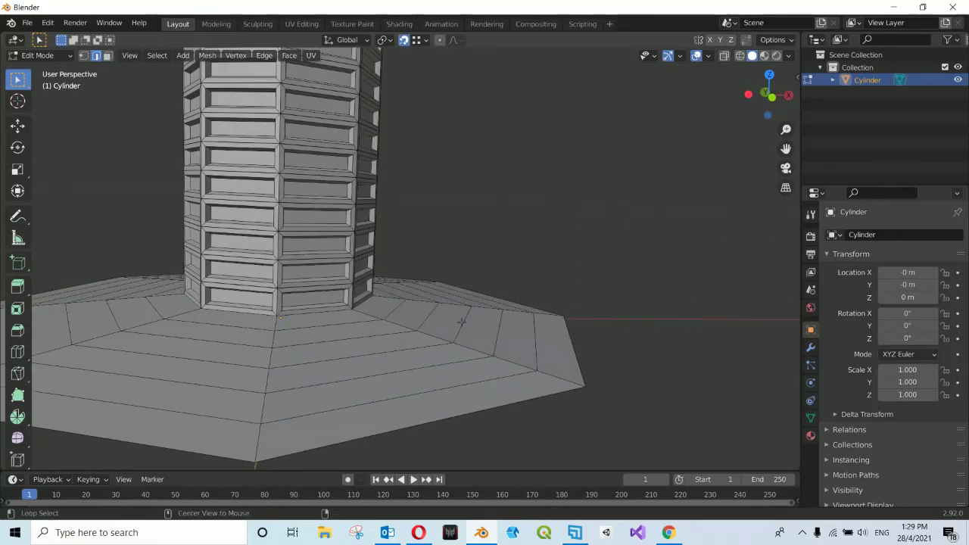
# - Loop-select one concentric edge ring on the base and orbit around to inspect it
pyautogui.keyDown('alt'); pyautogui.click(461, 323); pyautogui.keyUp('alt')
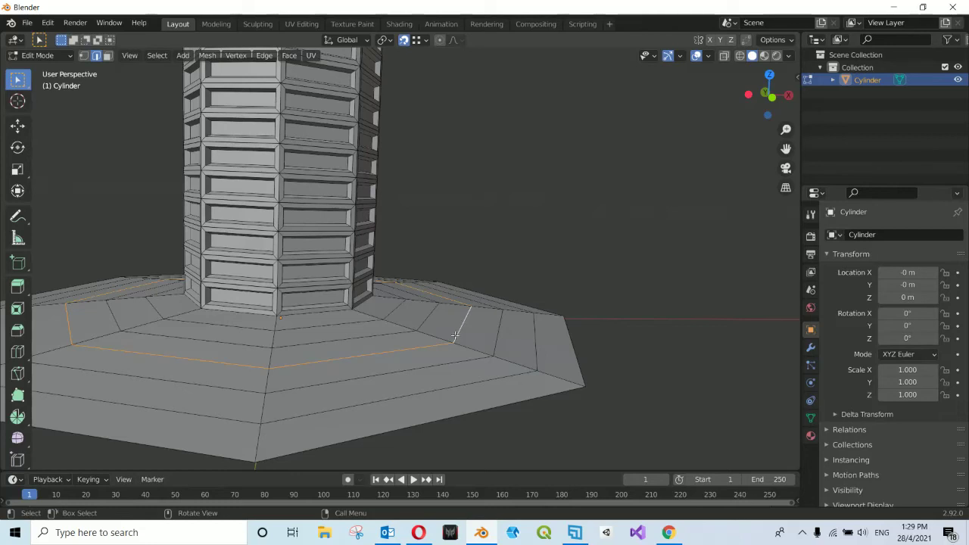
pyautogui.moveTo(453, 336); pyautogui.dragTo(466, 325, button='middle')
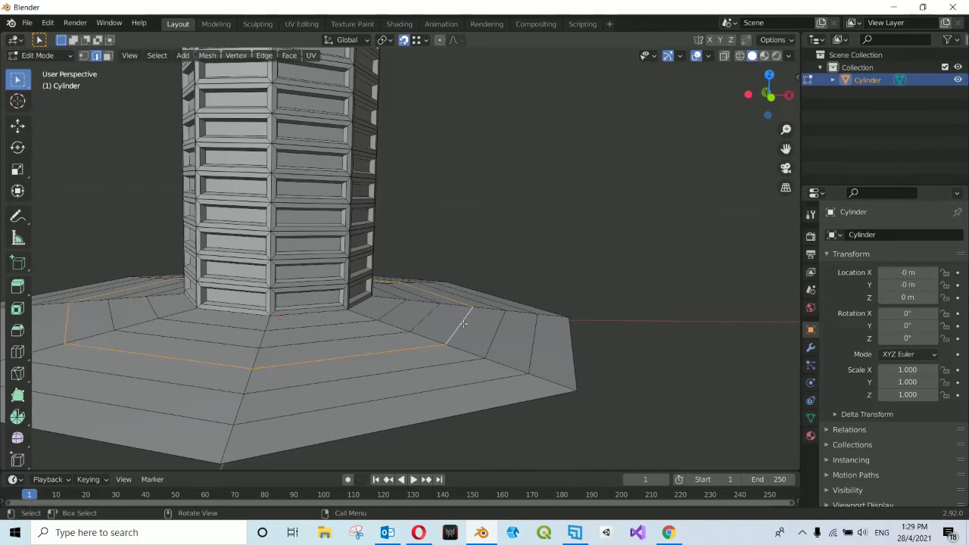
pyautogui.scroll(4, 470, 318)
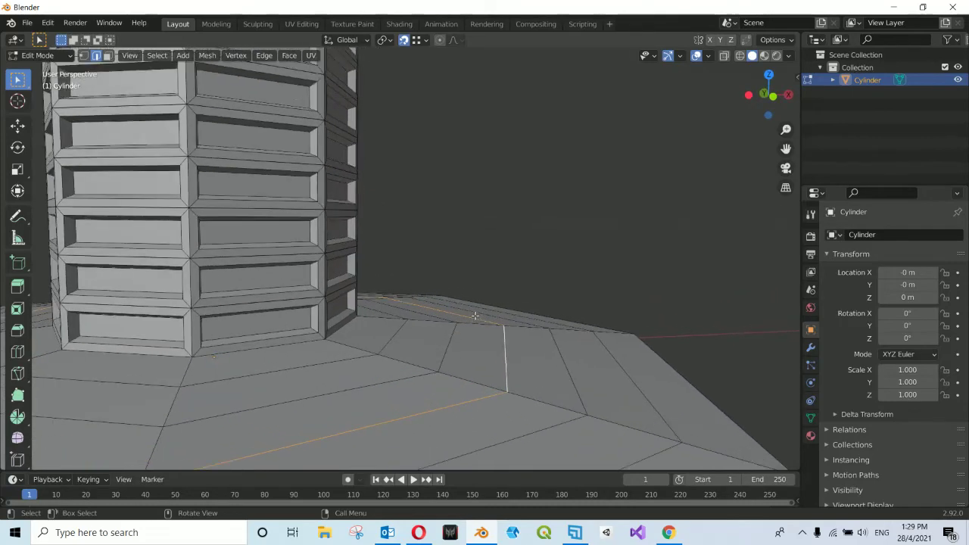
pyautogui.moveTo(479, 310); pyautogui.dragTo(417, 310, button='middle')
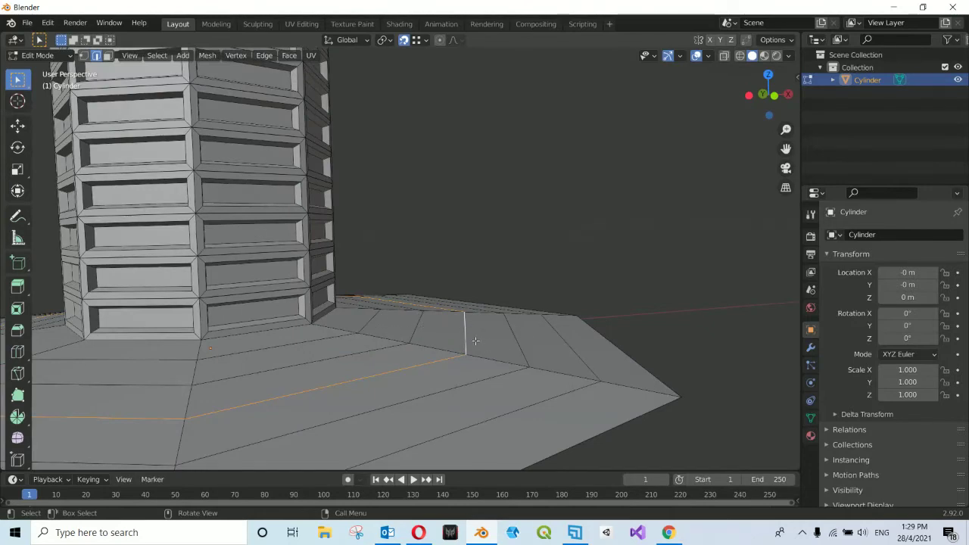
pyautogui.moveTo(475, 341); pyautogui.dragTo(471, 334, button='middle')
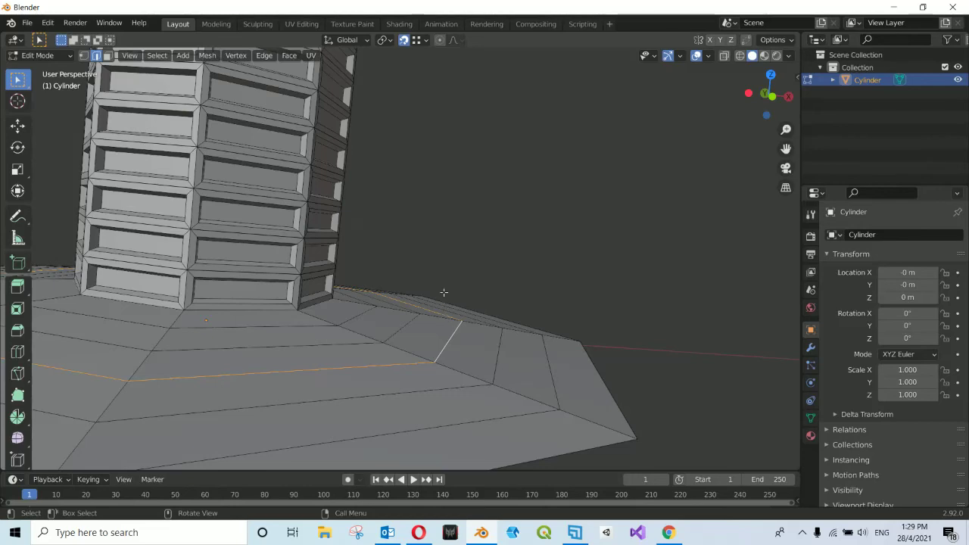
pyautogui.keyDown('shift'); pyautogui.moveTo(444, 293); pyautogui.dragTo(447, 268, button='middle'); pyautogui.keyUp('shift')
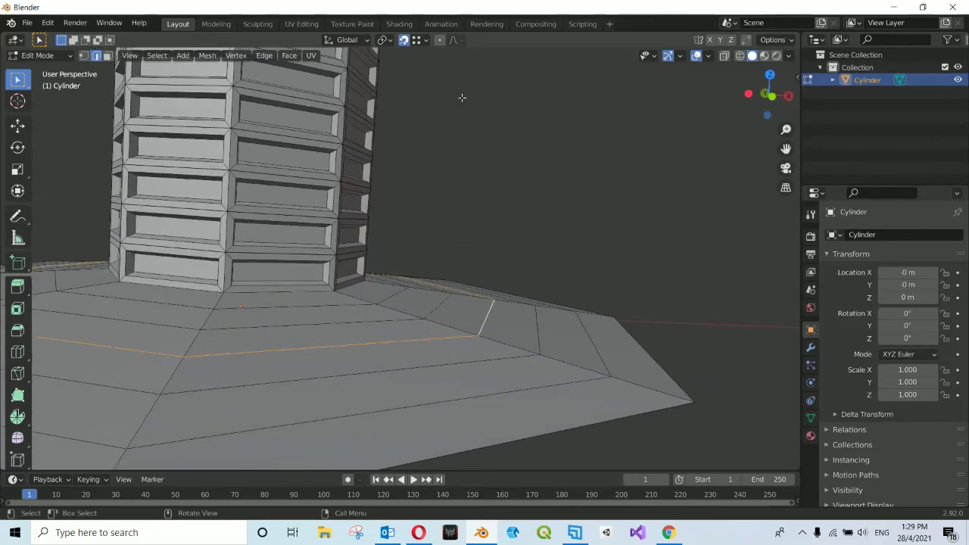
pyautogui.click(459, 42)
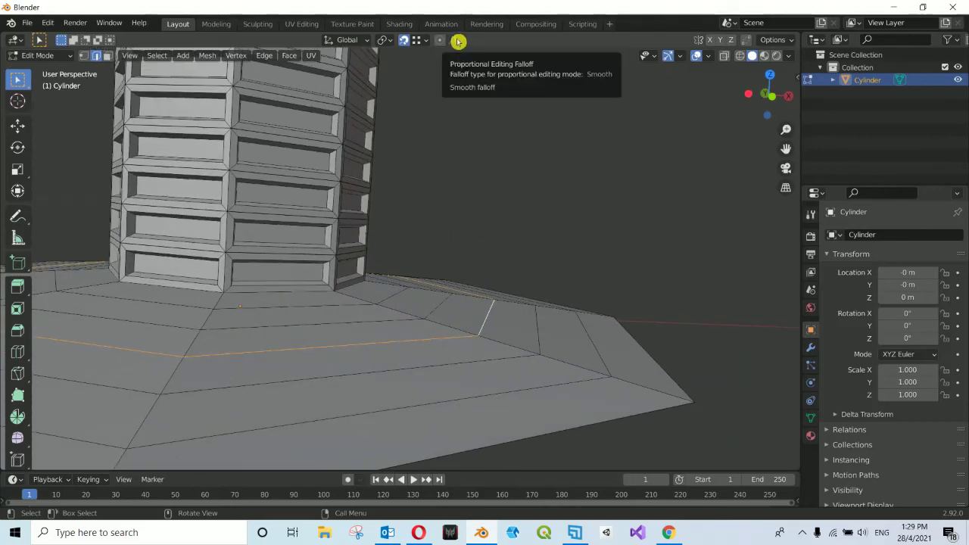
# - Choose Sphere as the proportional falloff and switch proportional editing on
pyautogui.click(458, 43)
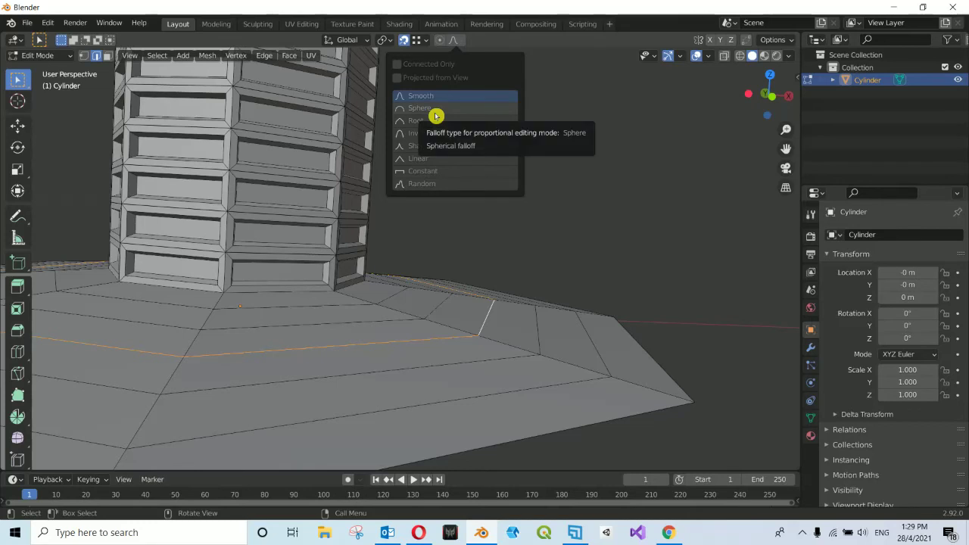
pyautogui.click(426, 110)
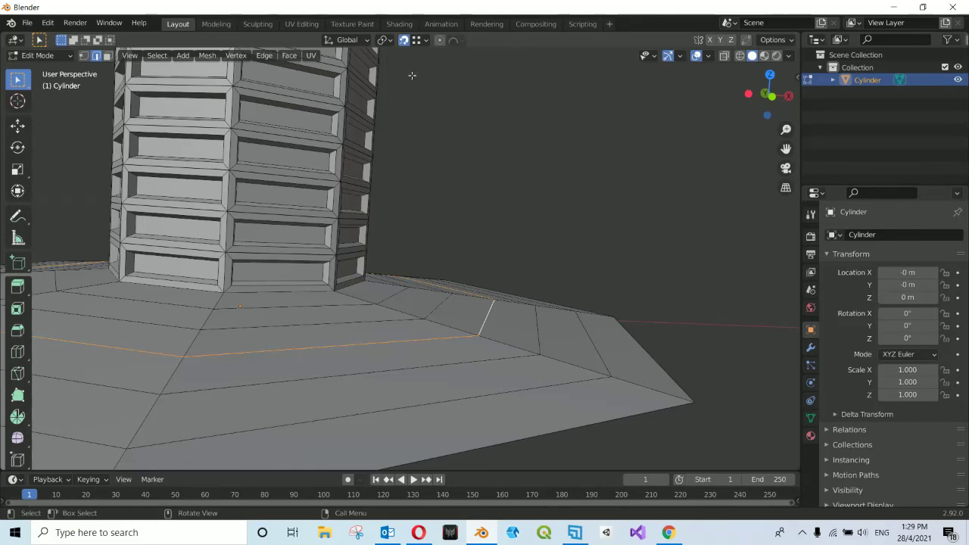
pyautogui.click(439, 40)
# - Lift the orange edge loop along Z with the sphere proportional size shrunk to 0.047
pyautogui.press('g')
pyautogui.press('z')
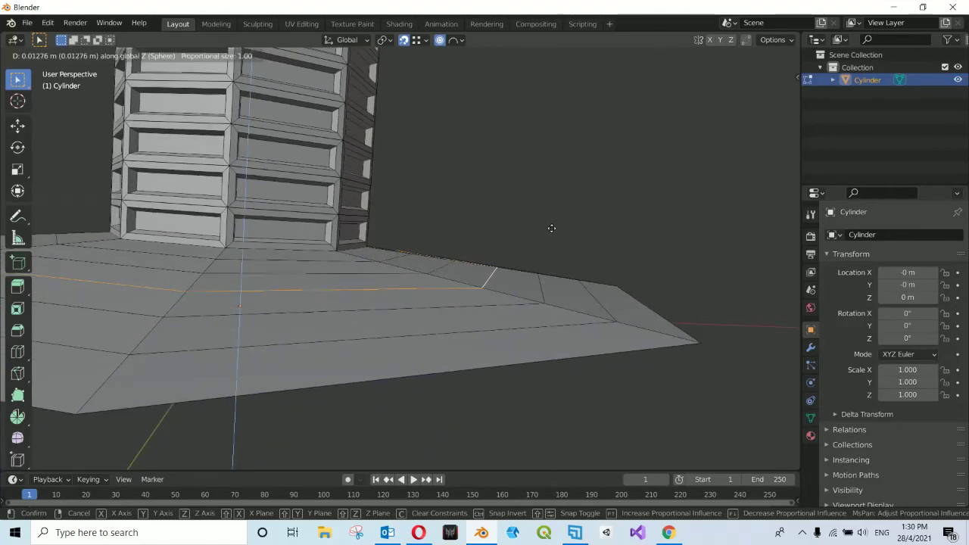
pyautogui.scroll(7, 551, 227)
pyautogui.scroll(7, 551, 229)
pyautogui.scroll(7, 551, 229)
pyautogui.scroll(6, 549, 230)
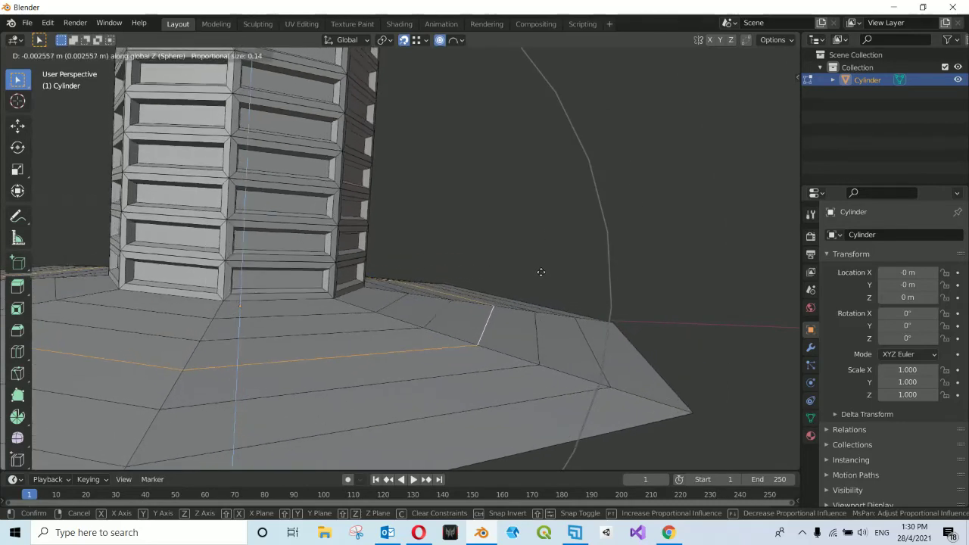
pyautogui.scroll(3, 541, 233)
pyautogui.scroll(3, 539, 232)
pyautogui.scroll(2, 539, 232)
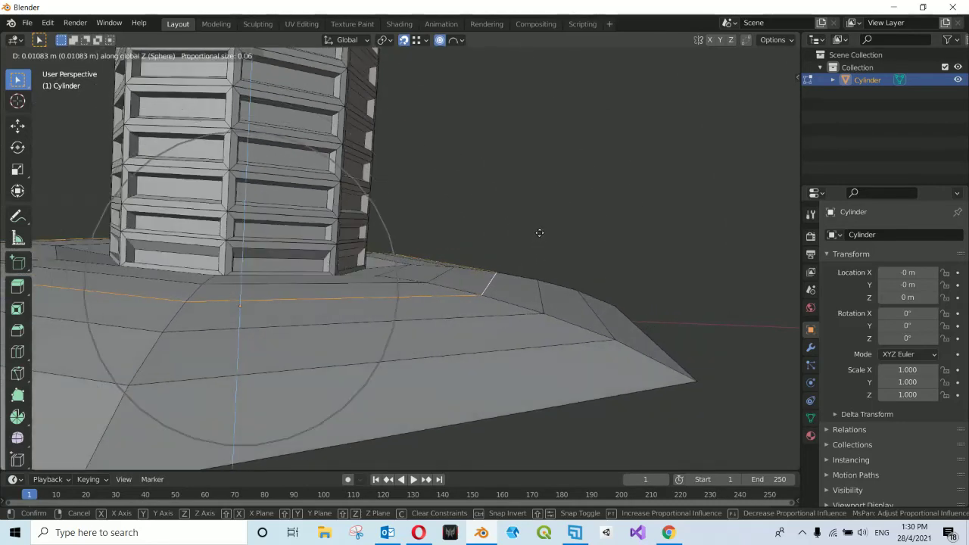
pyautogui.scroll(2, 539, 232)
pyautogui.scroll(2, 538, 242)
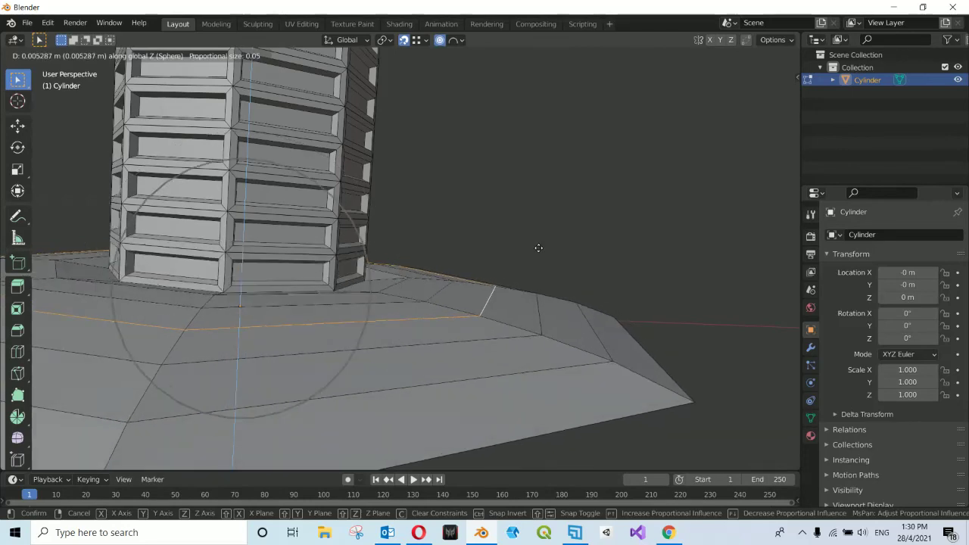
pyautogui.scroll(-2, 537, 253)
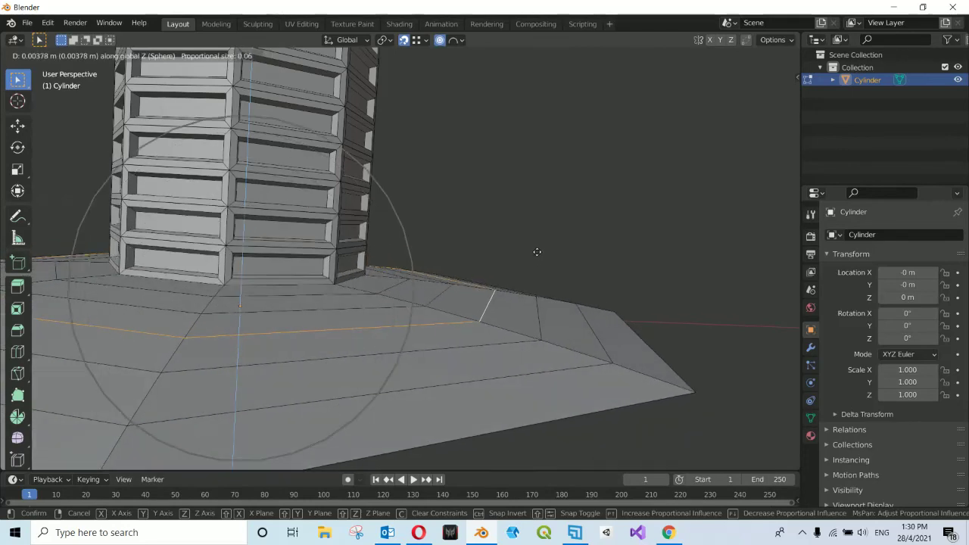
pyautogui.scroll(-2, 537, 252)
pyautogui.scroll(-1, 537, 252)
pyautogui.scroll(-1, 536, 252)
pyautogui.scroll(-1, 537, 252)
pyautogui.scroll(2, 537, 252)
pyautogui.scroll(1, 537, 252)
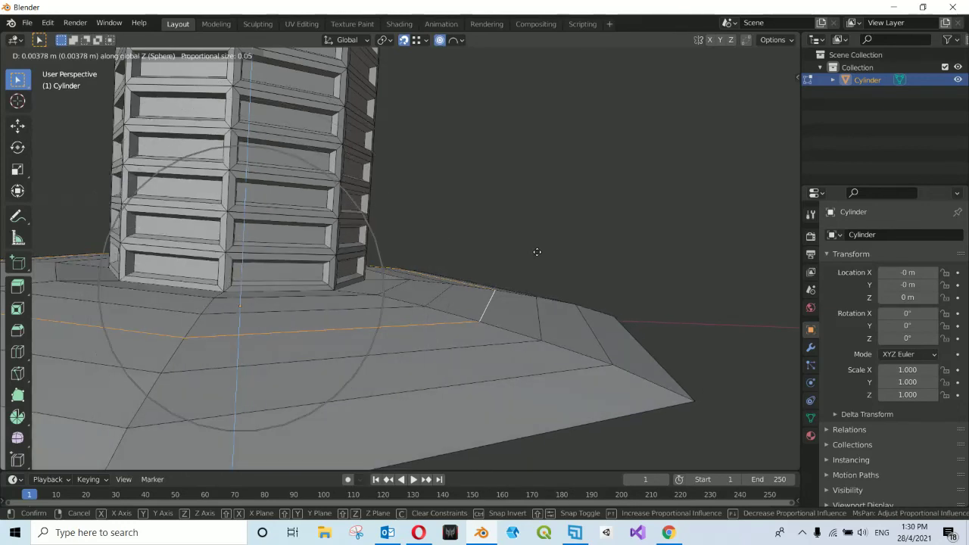
pyautogui.scroll(-2, 537, 252)
pyautogui.scroll(-1, 537, 252)
pyautogui.scroll(1, 537, 252)
pyautogui.scroll(2, 537, 252)
pyautogui.scroll(-3, 537, 252)
pyautogui.scroll(3, 537, 252)
pyautogui.scroll(-2, 536, 252)
pyautogui.scroll(1, 537, 252)
pyautogui.scroll(1, 536, 252)
pyautogui.scroll(-1, 536, 252)
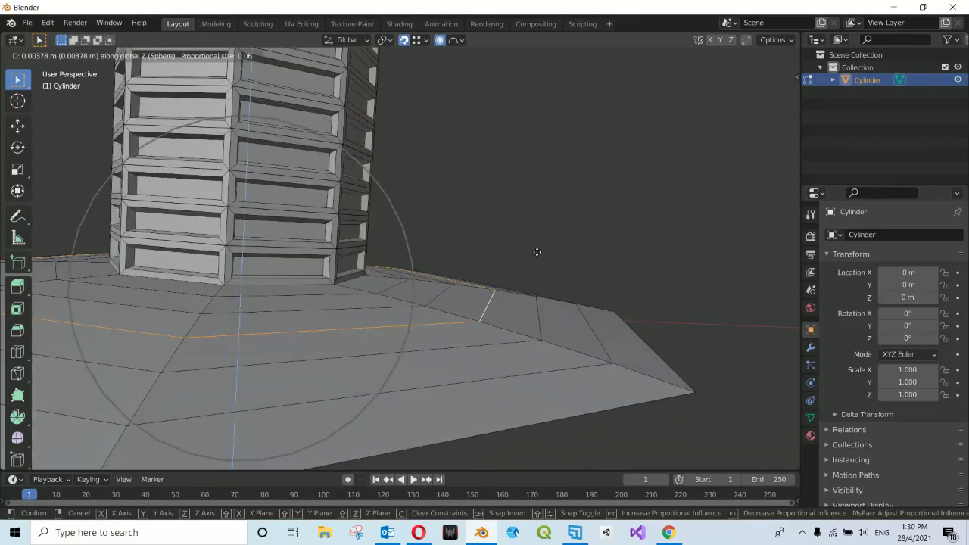
pyautogui.scroll(-1, 536, 252)
pyautogui.scroll(1, 537, 252)
pyautogui.scroll(-1, 536, 252)
pyautogui.scroll(1, 537, 252)
pyautogui.scroll(1, 537, 252)
pyautogui.scroll(1, 537, 252)
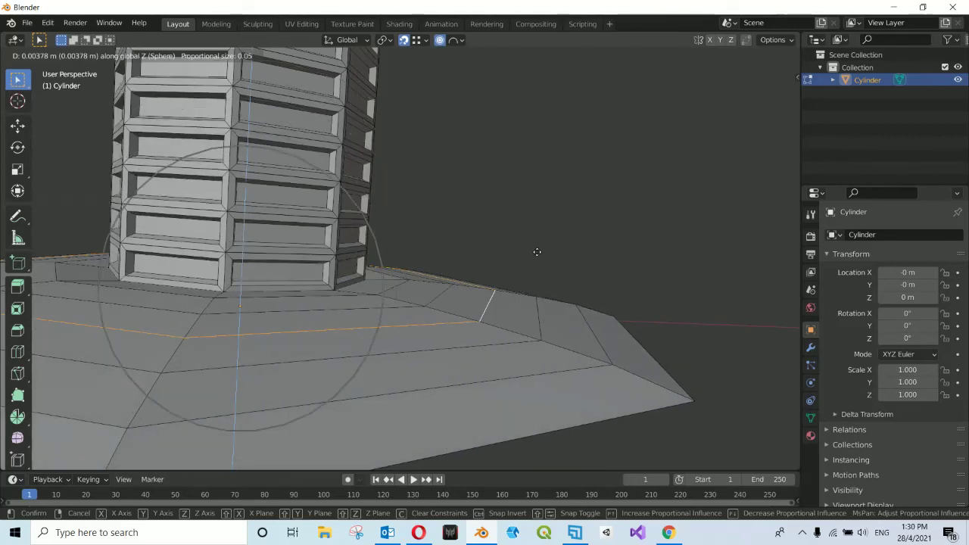
pyautogui.scroll(5, 537, 252)
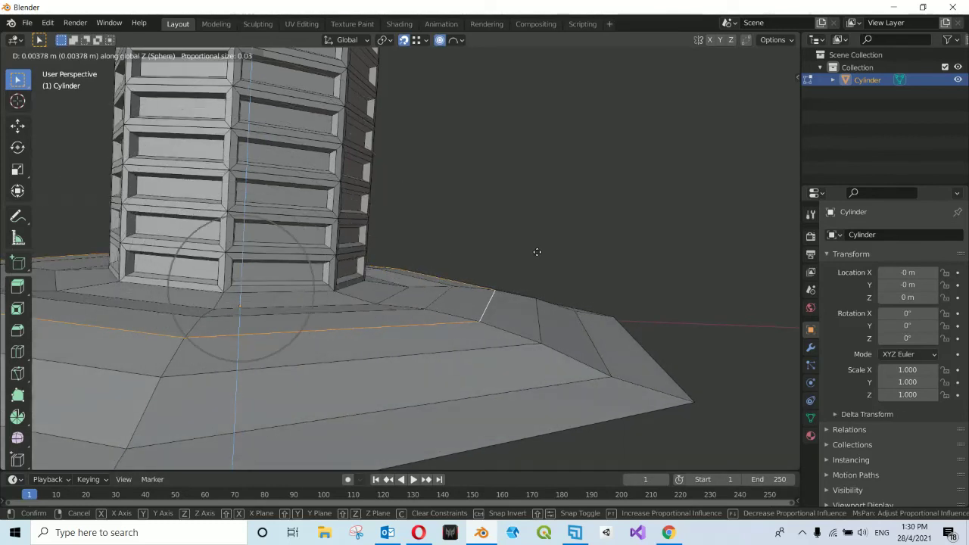
pyautogui.scroll(2, 537, 252)
pyautogui.scroll(1, 537, 252)
pyautogui.scroll(1, 537, 252)
pyautogui.scroll(1, 536, 252)
pyautogui.scroll(1, 536, 252)
pyautogui.scroll(1, 537, 252)
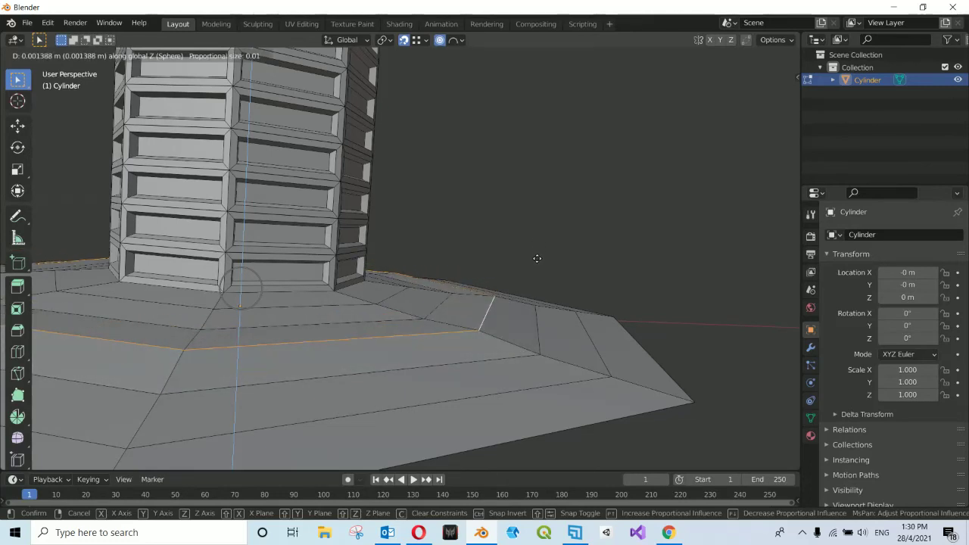
pyautogui.scroll(-3, 537, 258)
pyautogui.scroll(-4, 538, 250)
pyautogui.scroll(-3, 539, 250)
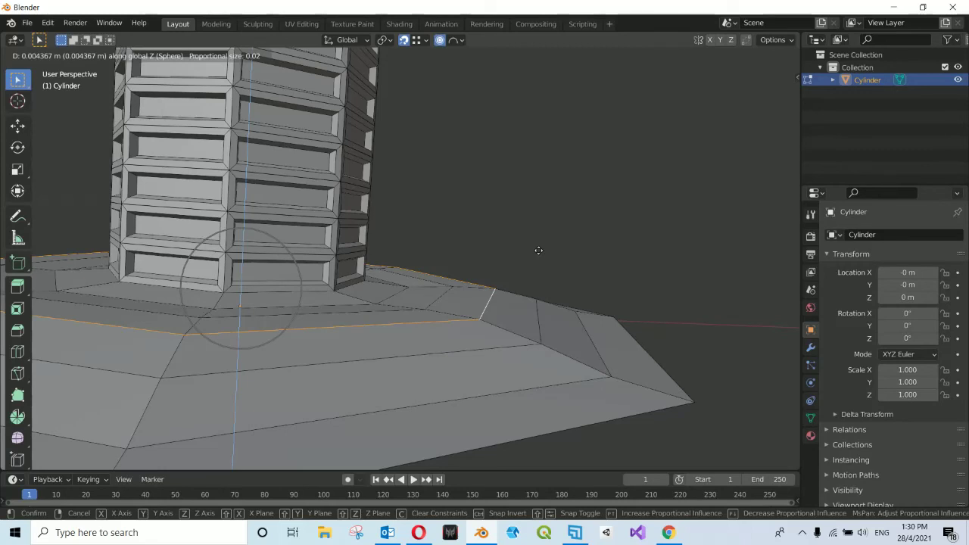
pyautogui.scroll(-1, 539, 250)
pyautogui.scroll(-1, 538, 250)
pyautogui.scroll(-1, 538, 250)
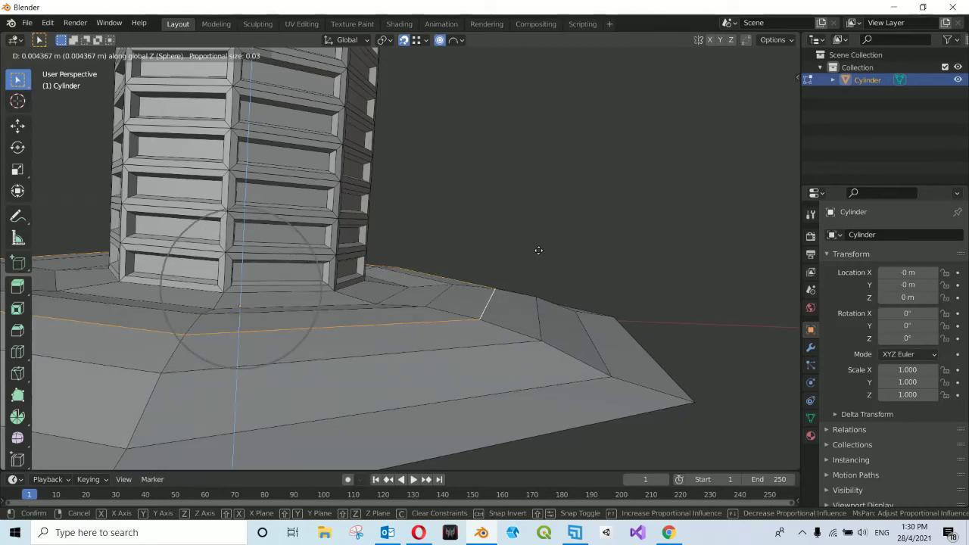
pyautogui.scroll(-1, 539, 250)
pyautogui.scroll(-1, 539, 250)
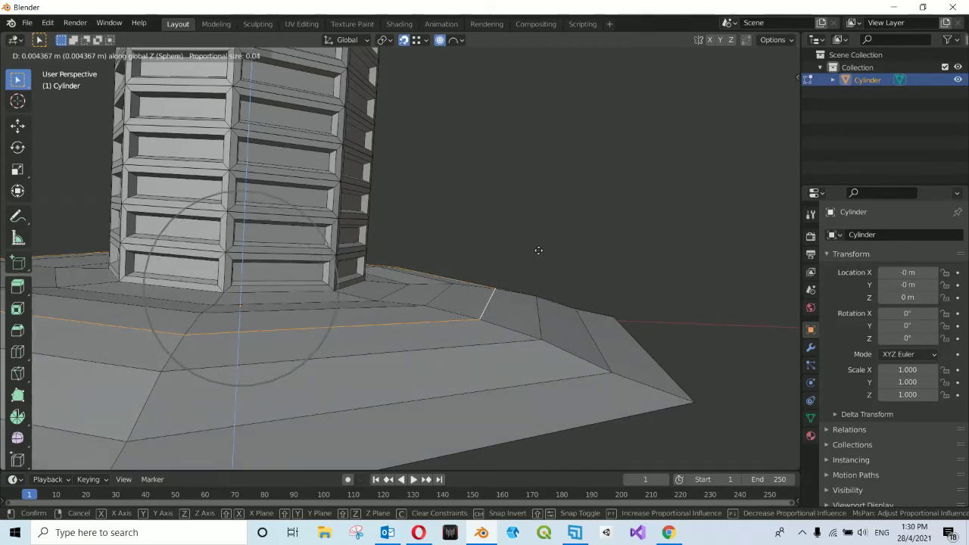
pyautogui.scroll(1, 539, 252)
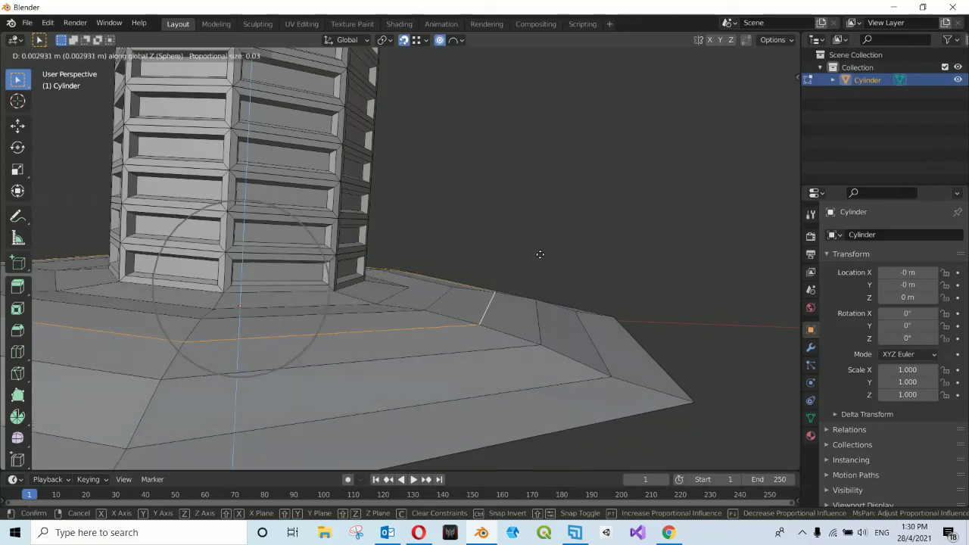
pyautogui.scroll(-1, 540, 253)
pyautogui.scroll(-1, 539, 252)
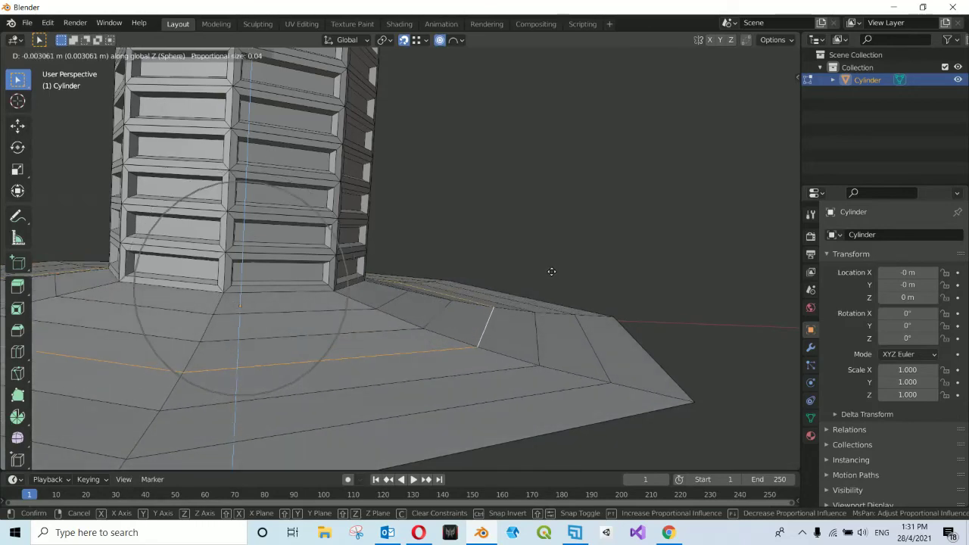
pyautogui.scroll(-2, 560, 253)
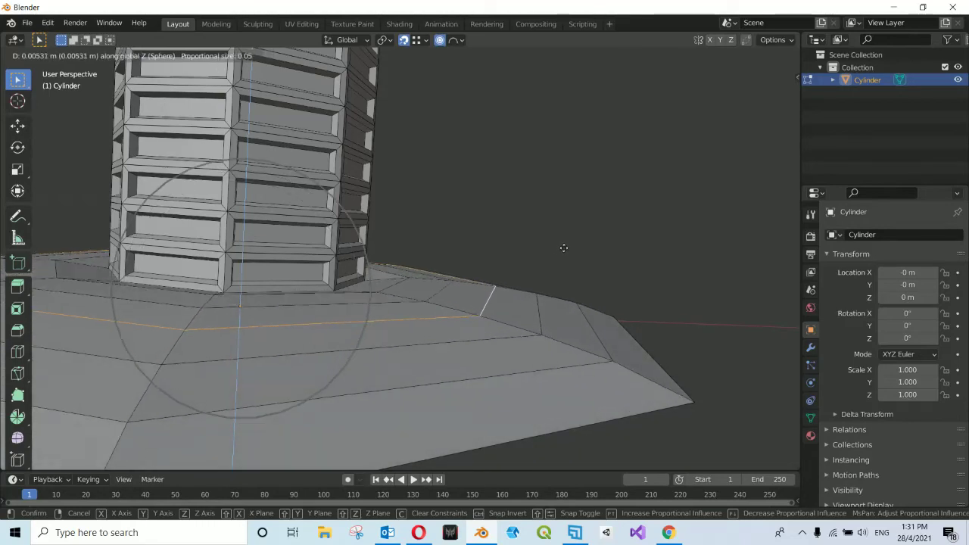
pyautogui.scroll(-1, 563, 248)
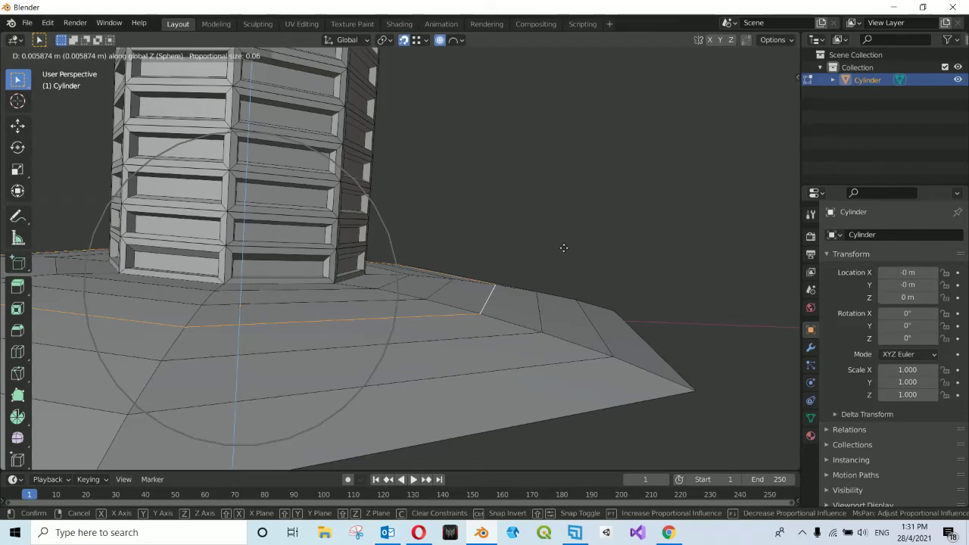
pyautogui.scroll(1, 563, 250)
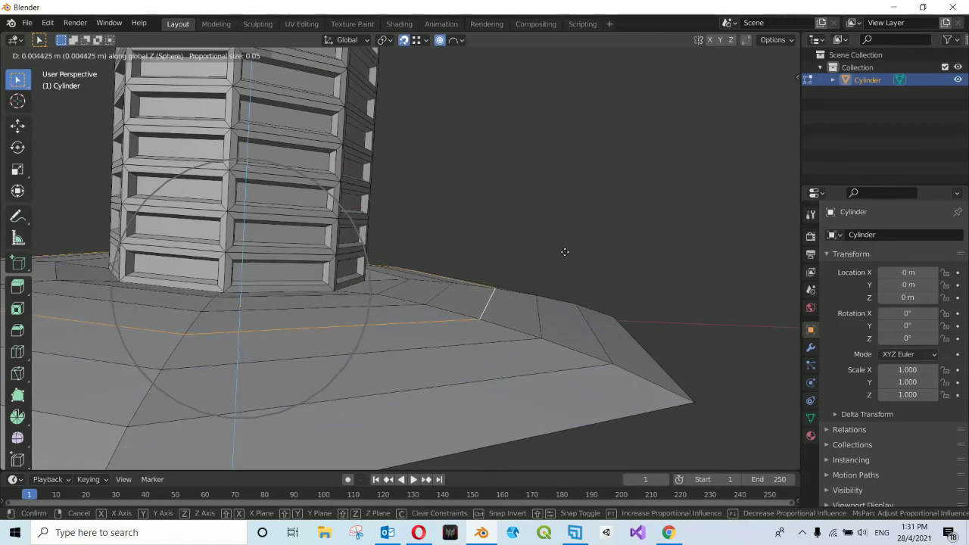
pyautogui.click(564, 251)
# - Set the Move Z distance to exactly 0.005 m in the Move panel
pyautogui.moveTo(564, 251)
pyautogui.mouseDown(button='middle')
pyautogui.moveTo(564, 240)
pyautogui.moveTo(425, 337)
pyautogui.mouseUp(button='middle')
pyautogui.scroll(2, 446, 328)
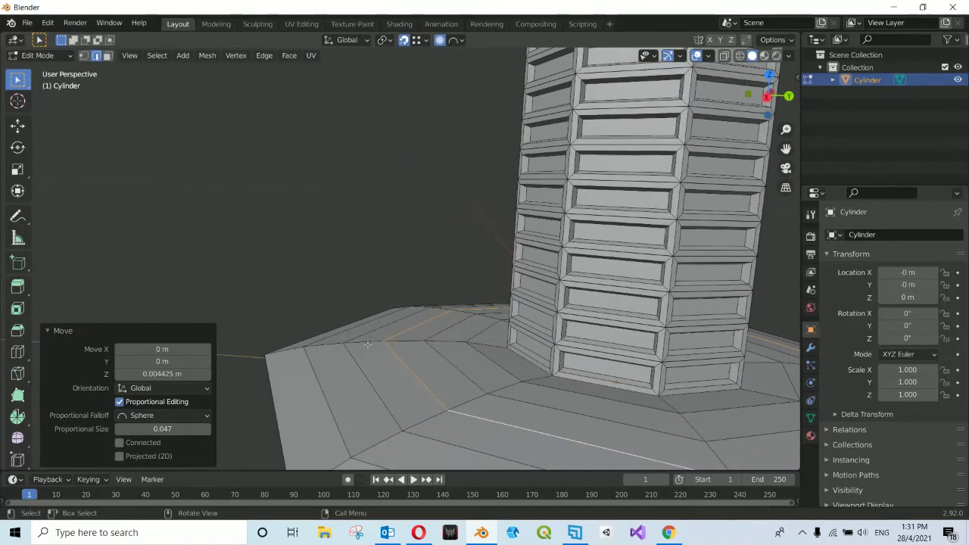
pyautogui.click(162, 374)
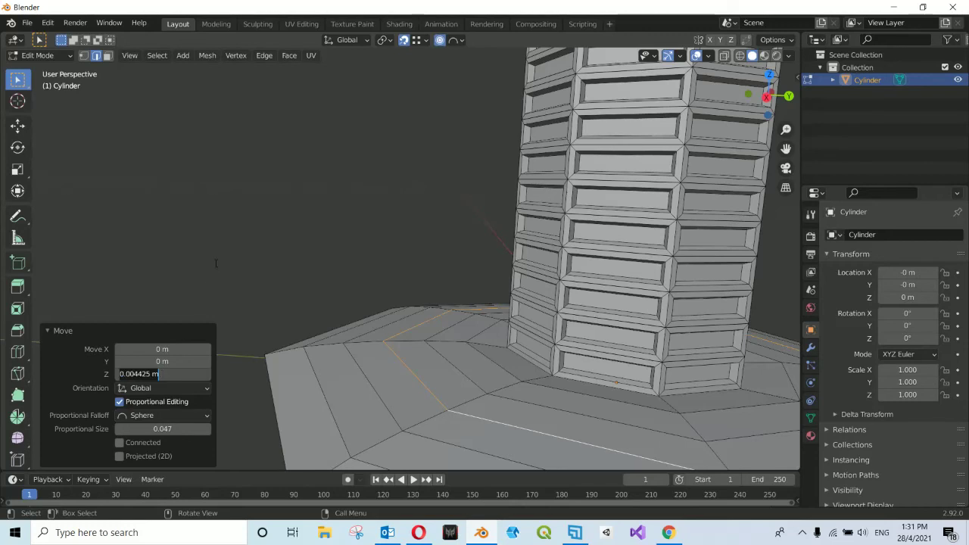
pyautogui.press('Return')
pyautogui.press('Return')
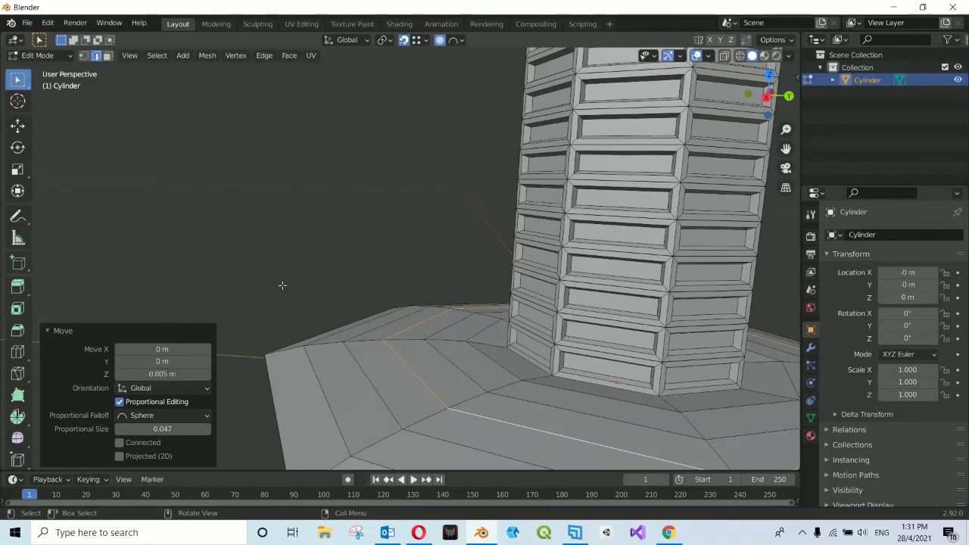
pyautogui.moveTo(281, 285); pyautogui.dragTo(330, 251, button='middle')
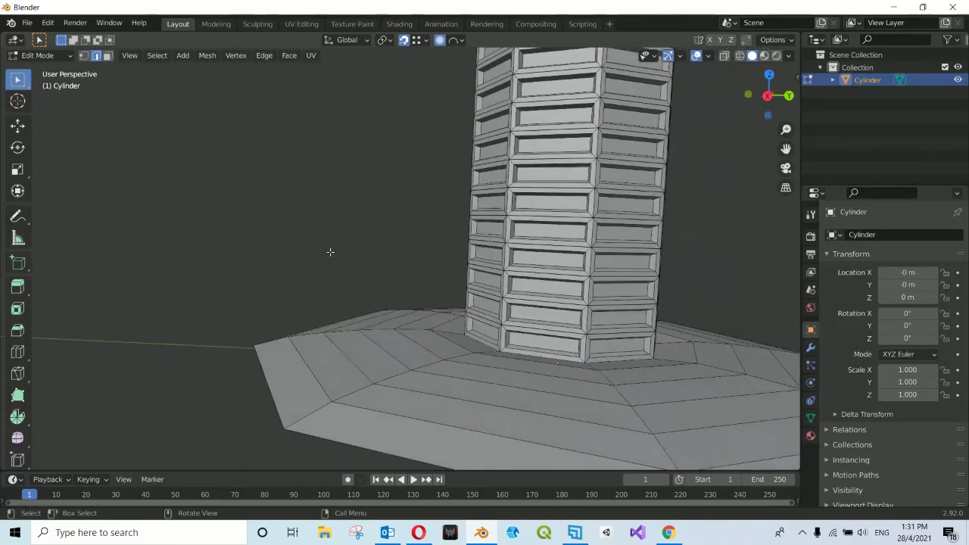
# - Switch to front orthographic view and select the base's bottom edge loop
pyautogui.scroll(-6, 330, 251)
pyautogui.moveTo(330, 251); pyautogui.dragTo(330, 251, button='middle')
pyautogui.scroll(5, 330, 251)
pyautogui.scroll(-3, 330, 251)
pyautogui.scroll(3, 330, 252)
pyautogui.press('KP_1')
pyautogui.scroll(2, 330, 251)
pyautogui.scroll(2, 330, 249)
pyautogui.scroll(2, 330, 249)
pyautogui.scroll(3, 462, 310)
pyautogui.scroll(2, 499, 318)
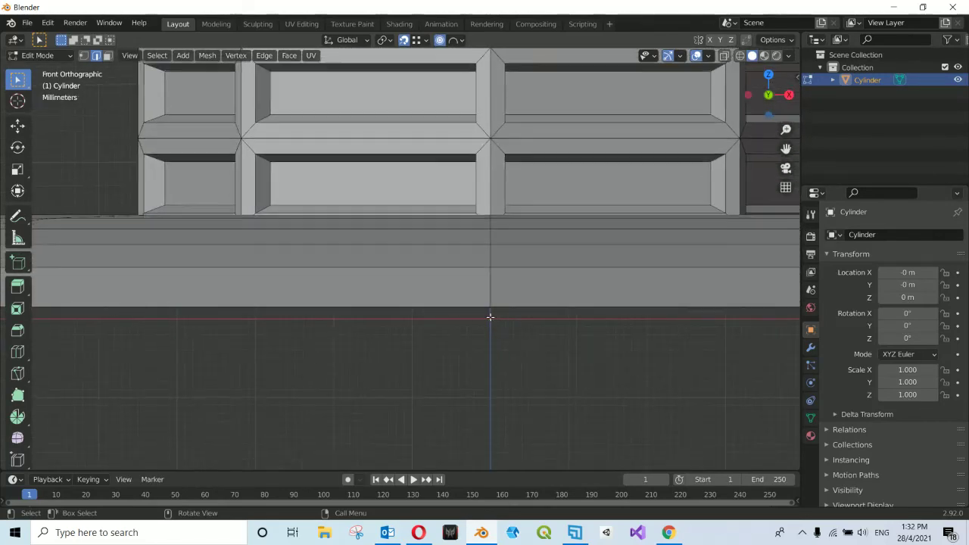
pyautogui.scroll(2, 489, 316)
pyautogui.scroll(-1, 524, 360)
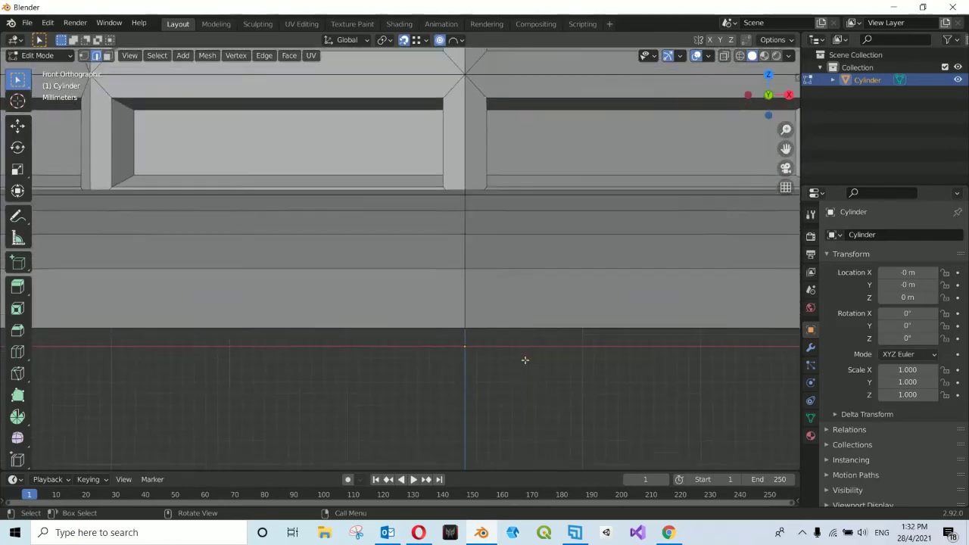
pyautogui.scroll(-3, 499, 353)
pyautogui.scroll(-2, 484, 349)
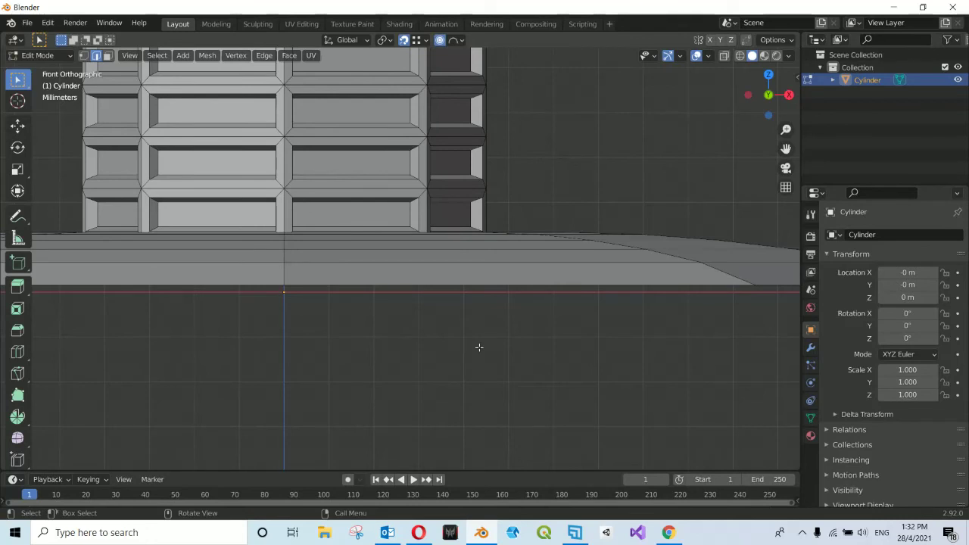
pyautogui.keyDown('alt'); pyautogui.click(436, 286); pyautogui.keyUp('alt')
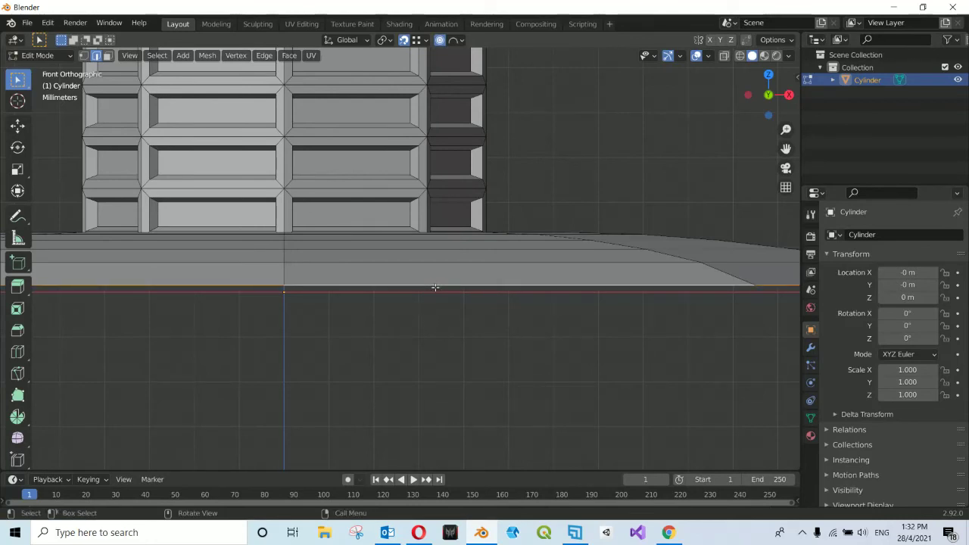
# - Move the selected bottom edge loop down along the Z axis
pyautogui.scroll(1, 435, 287)
pyautogui.scroll(1, 439, 286)
pyautogui.scroll(1, 451, 303)
pyautogui.scroll(1, 459, 331)
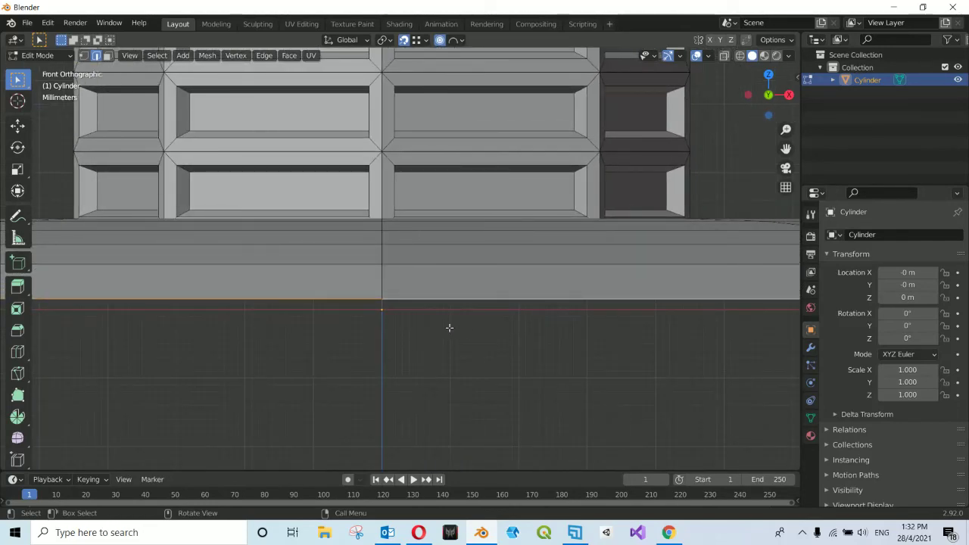
pyautogui.press('g')
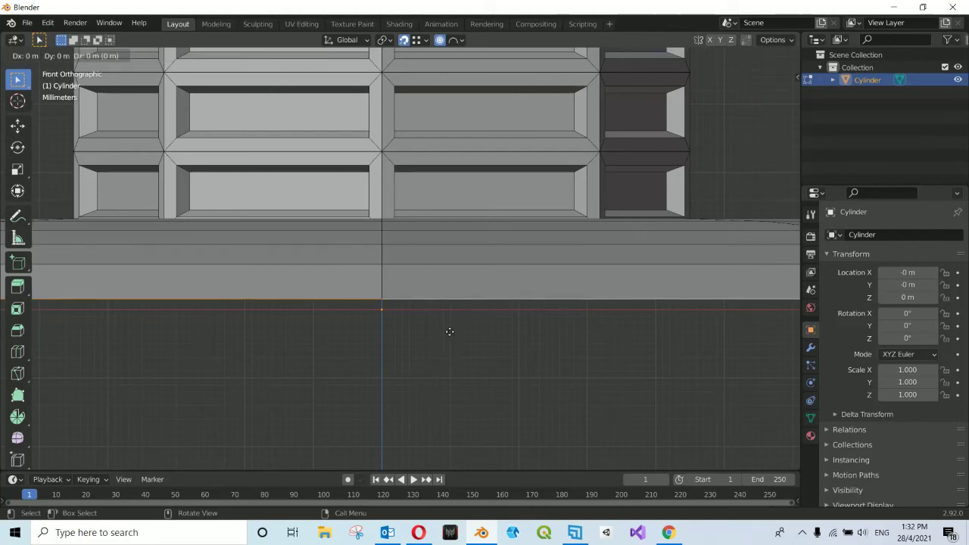
pyautogui.press('z')
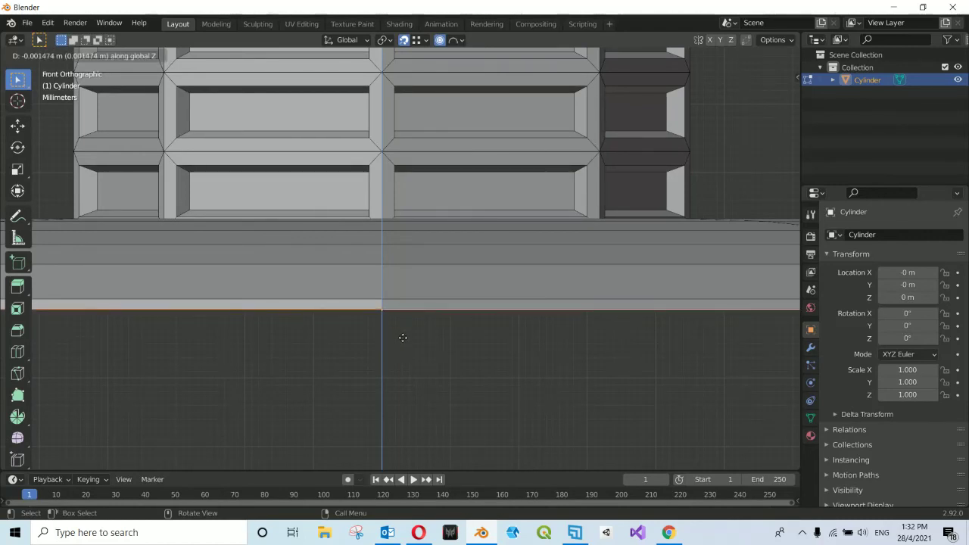
pyautogui.click(403, 338)
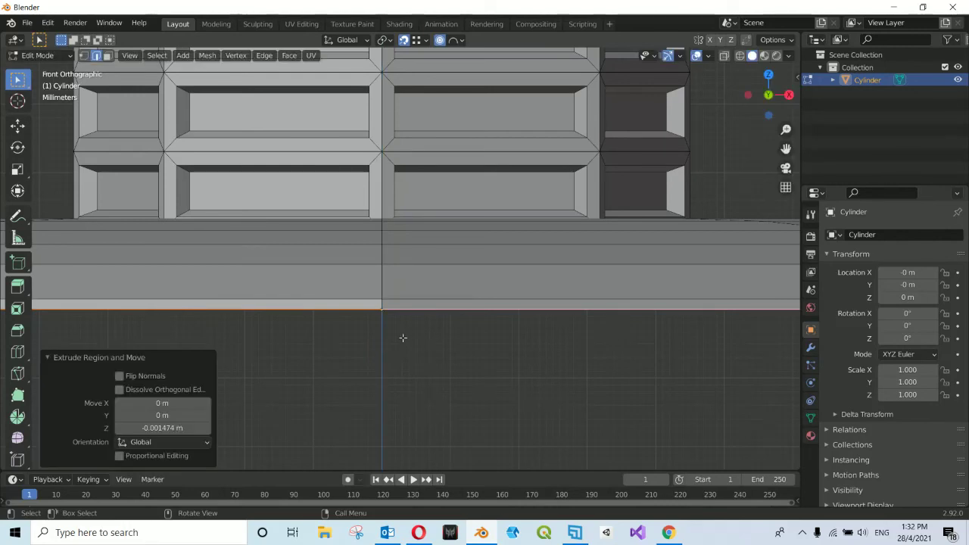
# - Set the bottom loop's Median Z to 0 in the sidebar Transform panel
pyautogui.press('n')
pyautogui.click(753, 140)
pyautogui.click(797, 83)
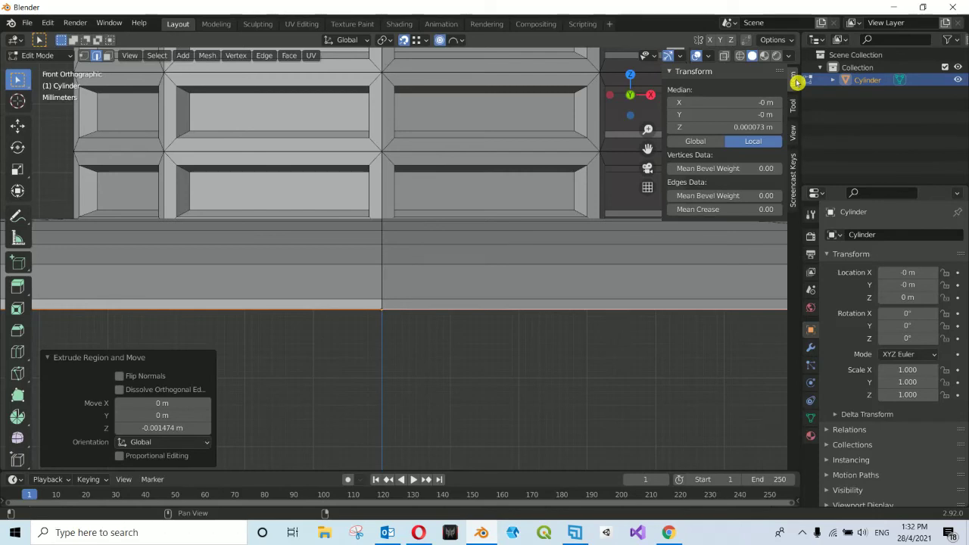
pyautogui.click(719, 127)
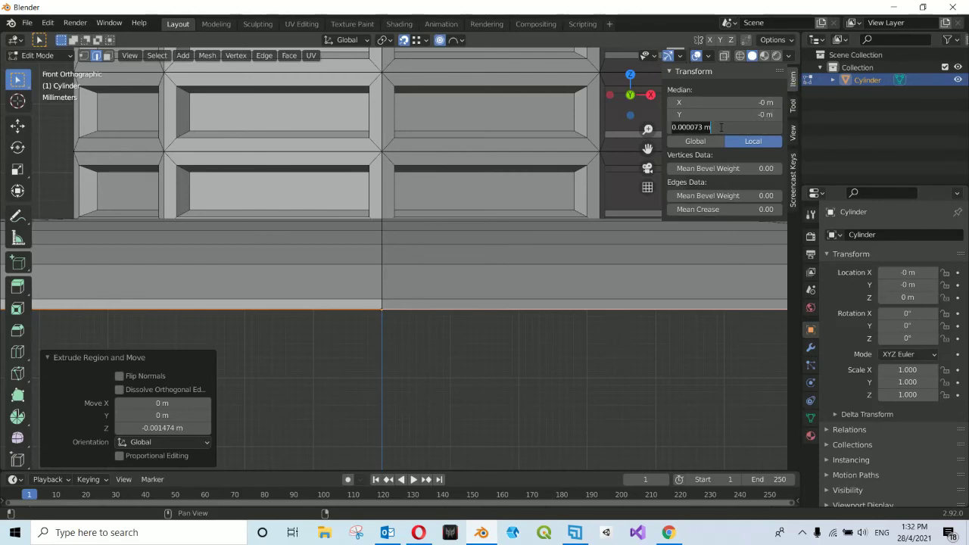
pyautogui.write('0')
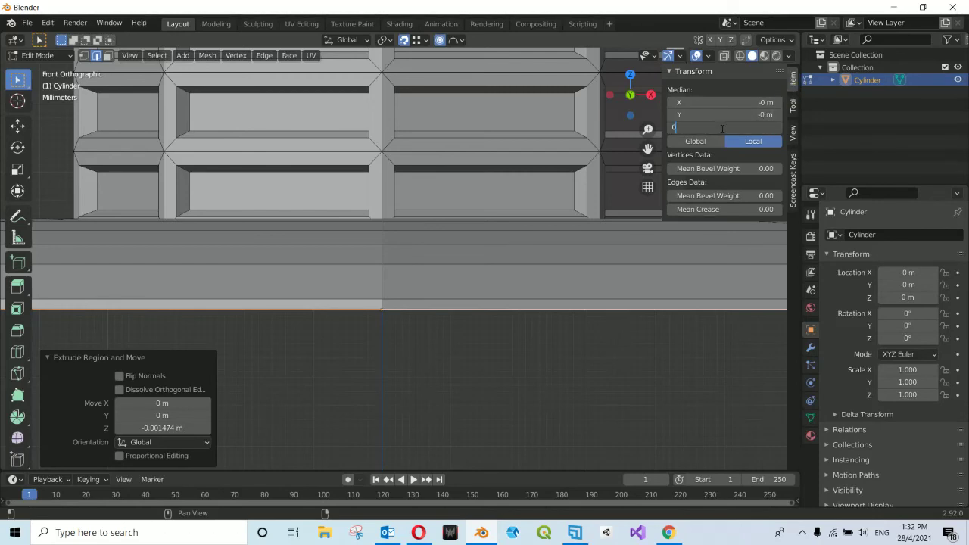
pyautogui.press('Return')
# - Close the sidebar, zoom out to the whole bollard, and return to Object Mode
pyautogui.press('n')
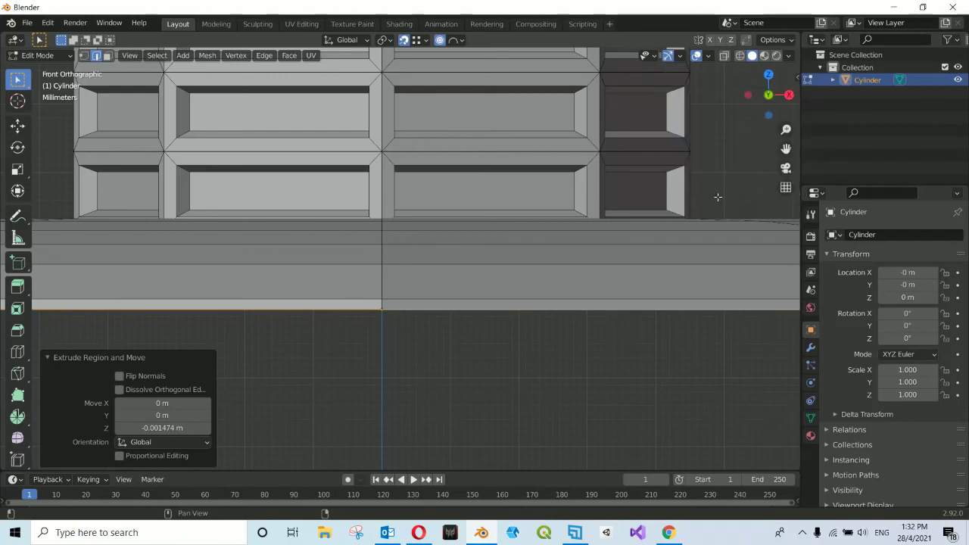
pyautogui.scroll(-4, 507, 320)
pyautogui.scroll(-1, 507, 320)
pyautogui.moveTo(506, 321); pyautogui.dragTo(507, 320, button='middle')
pyautogui.scroll(-1, 507, 321)
pyautogui.scroll(-2, 492, 404)
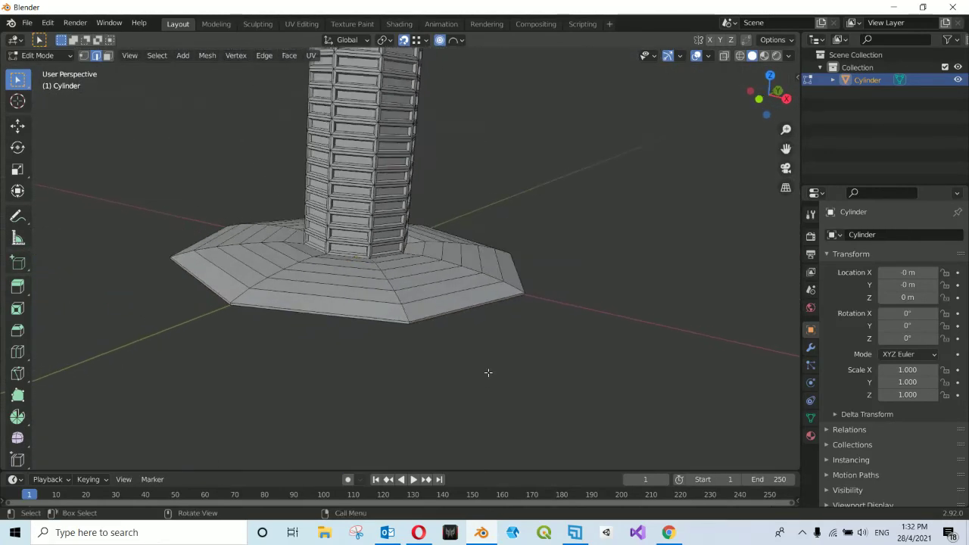
pyautogui.scroll(-1, 486, 372)
pyautogui.moveTo(490, 370)
pyautogui.mouseDown(button='middle')
pyautogui.moveTo(478, 292)
pyautogui.moveTo(530, 275)
pyautogui.mouseUp(button='middle')
pyautogui.scroll(-2, 478, 292)
pyautogui.scroll(-1, 524, 279)
pyautogui.press('a')
pyautogui.press('Tab')
pyautogui.click(517, 276)
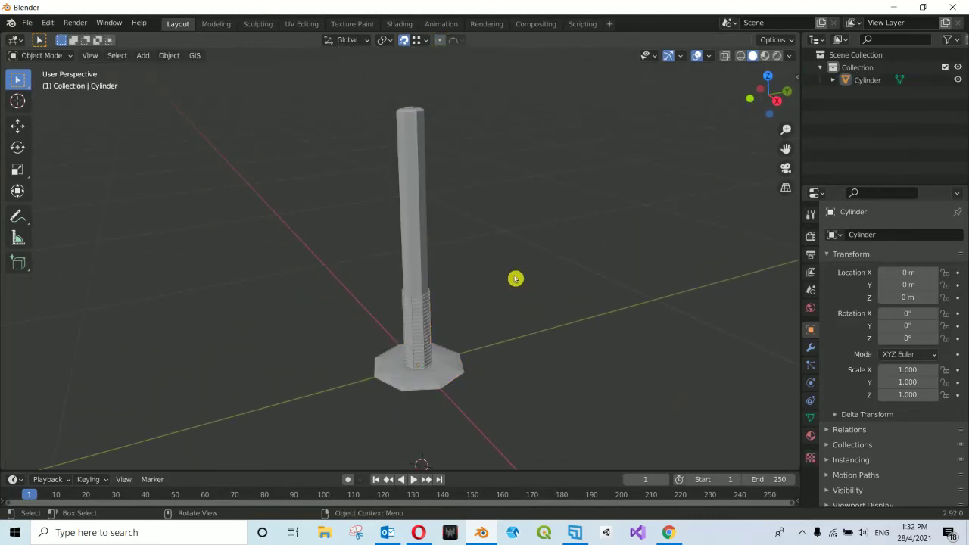
pyautogui.scroll(1, 515, 277)
pyautogui.scroll(1, 515, 278)
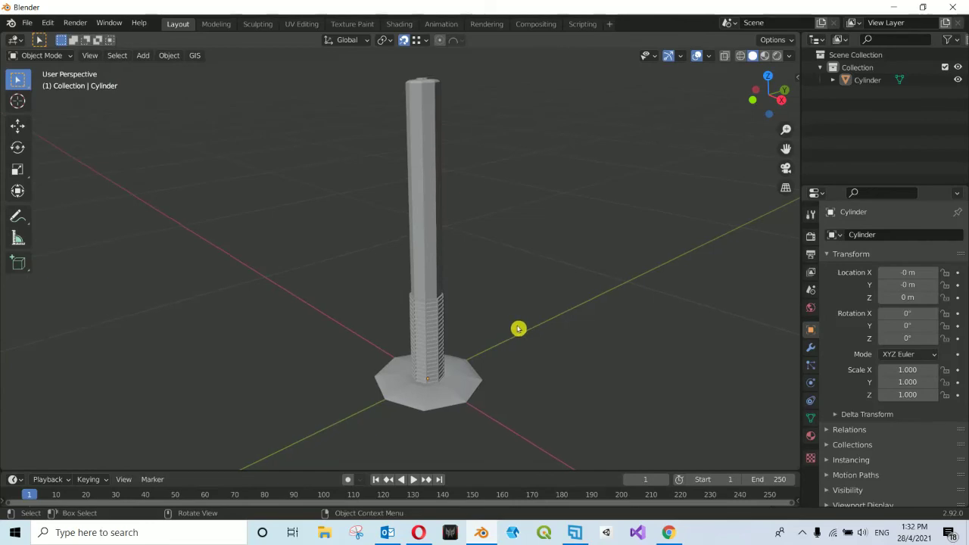
pyautogui.scroll(2, 518, 341)
# - Check the bollard reference photos in Chrome, then return to Blender
pyautogui.click(667, 532)
pyautogui.scroll(3, 484, 295)
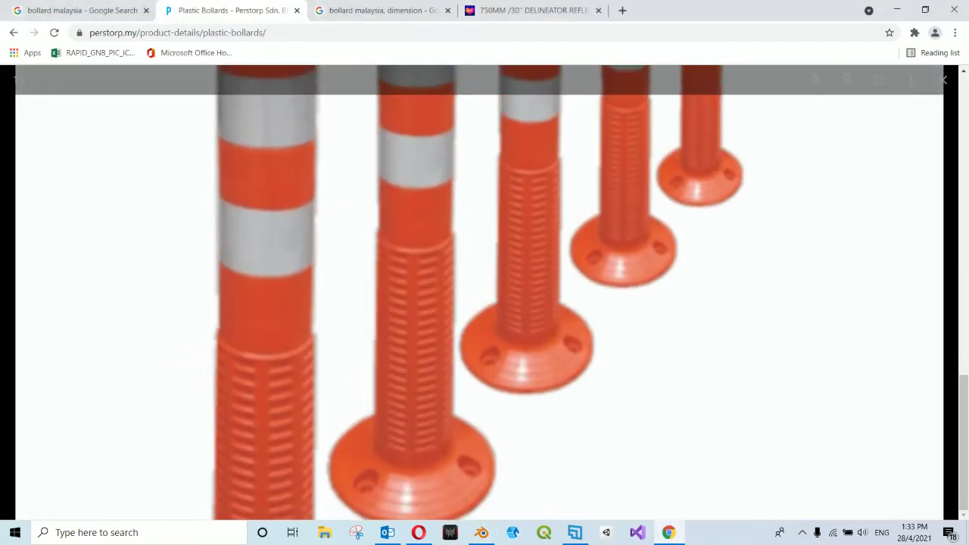
pyautogui.scroll(3, 484, 293)
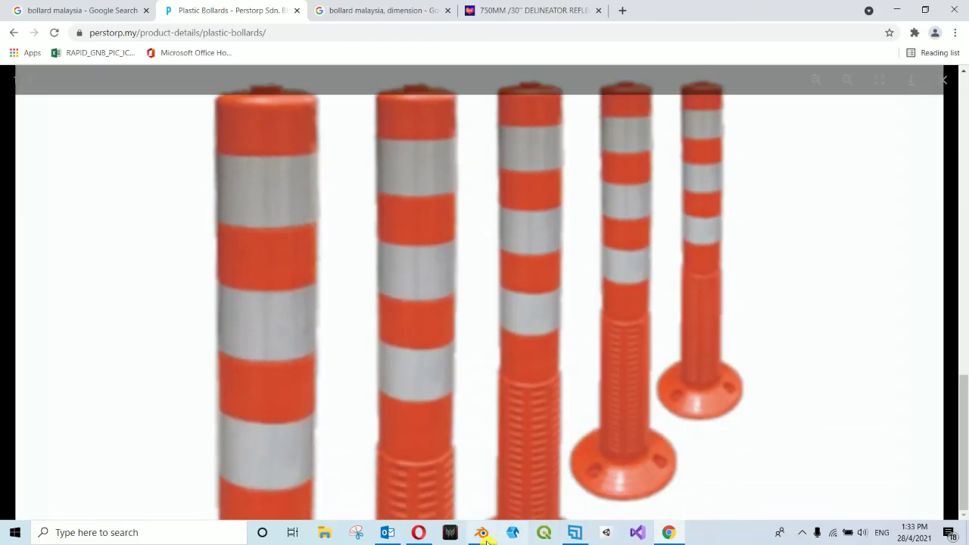
pyautogui.click(481, 532)
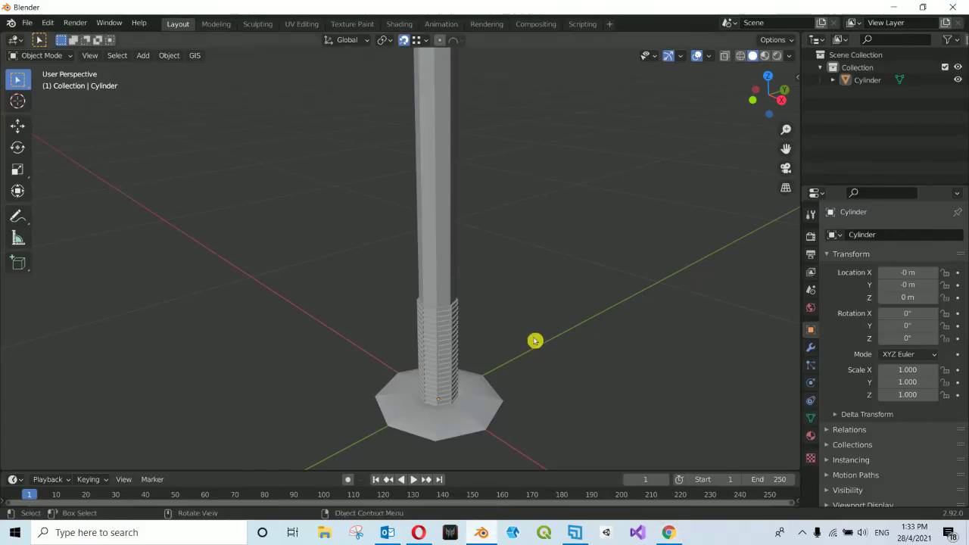
# - Create a new material on the cylinder and name it Base_Color
pyautogui.click(810, 436)
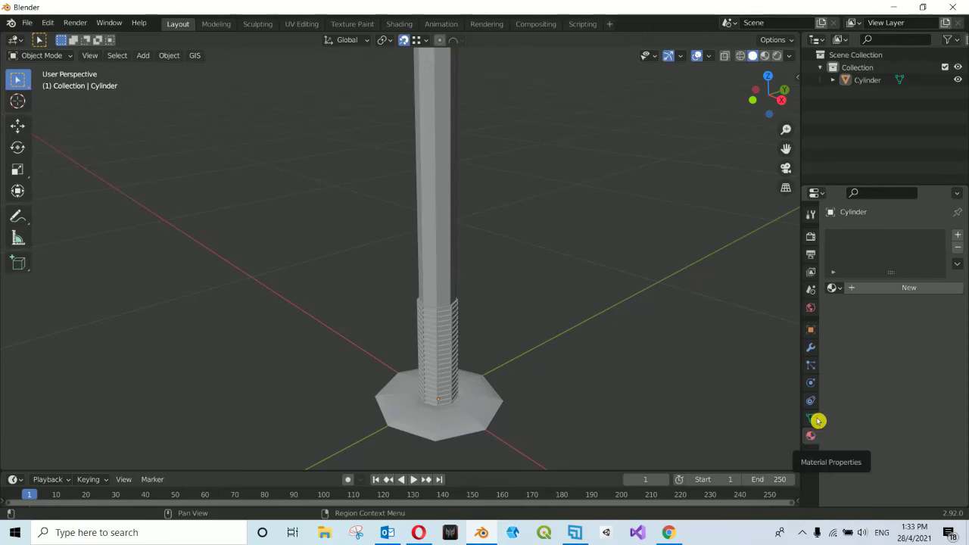
pyautogui.click(896, 295)
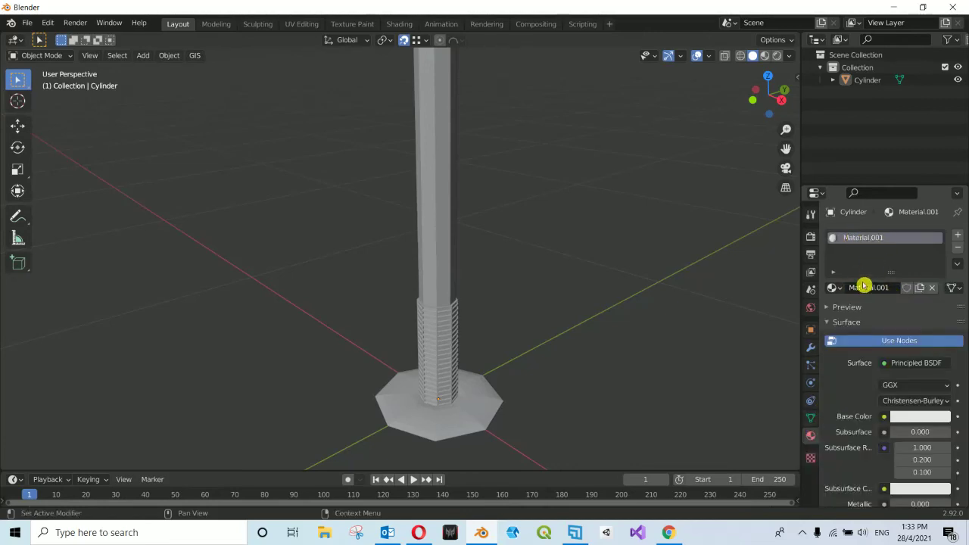
pyautogui.click(871, 292)
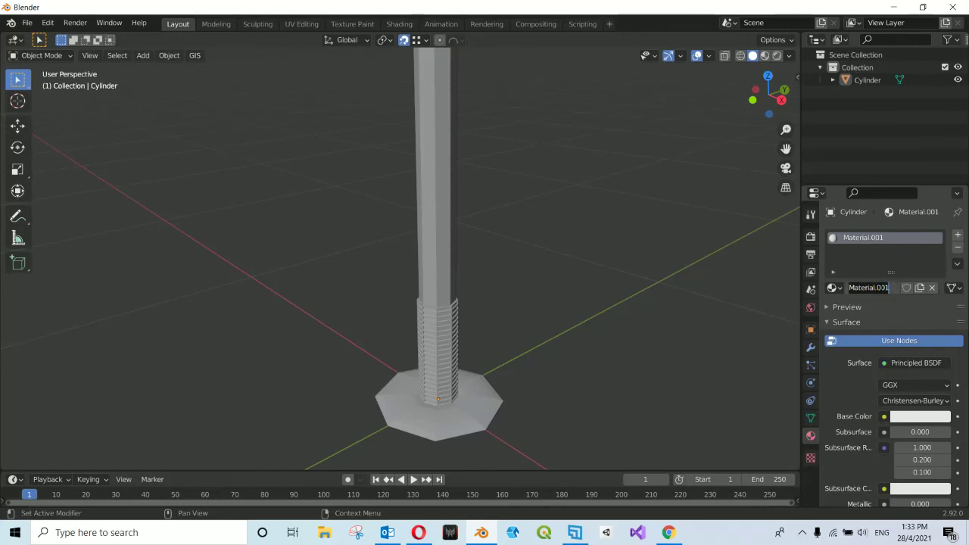
pyautogui.write('Base')
pyautogui.write('_Color')
pyautogui.click(879, 267)
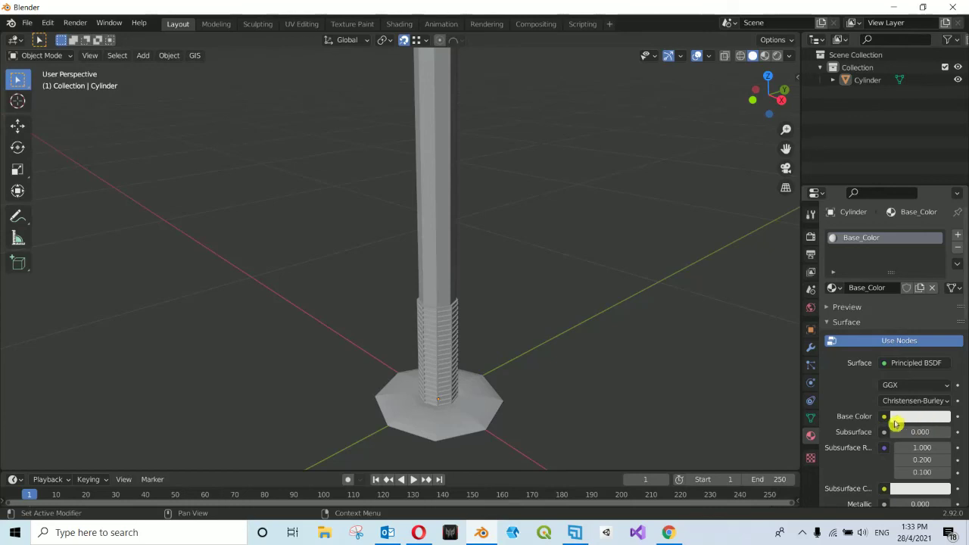
# - Set Base_Color's base colour to bright orange and show Material Preview shading
pyautogui.click(924, 423)
pyautogui.moveTo(897, 321)
pyautogui.mouseDown()
pyautogui.moveTo(874, 312)
pyautogui.moveTo(872, 327)
pyautogui.moveTo(862, 322)
pyautogui.mouseUp()
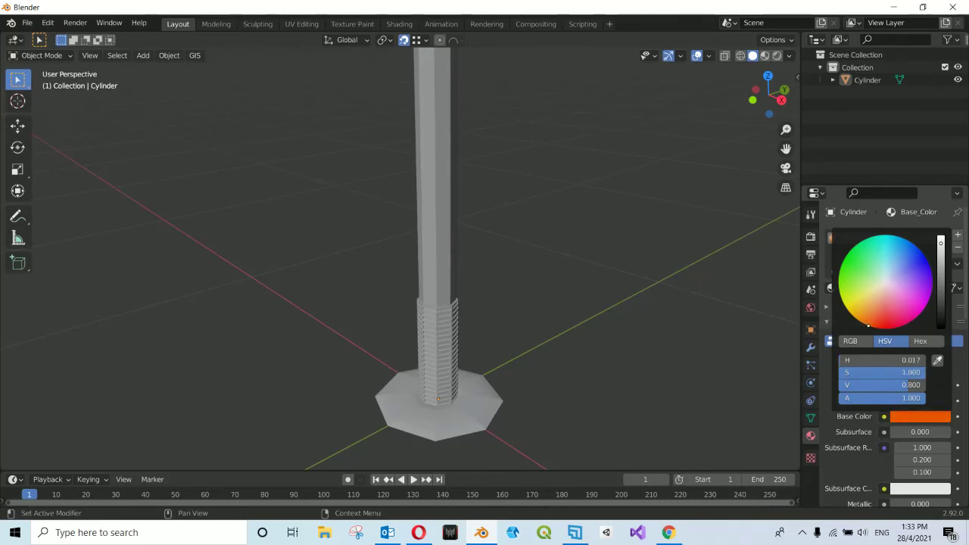
pyautogui.click(941, 244)
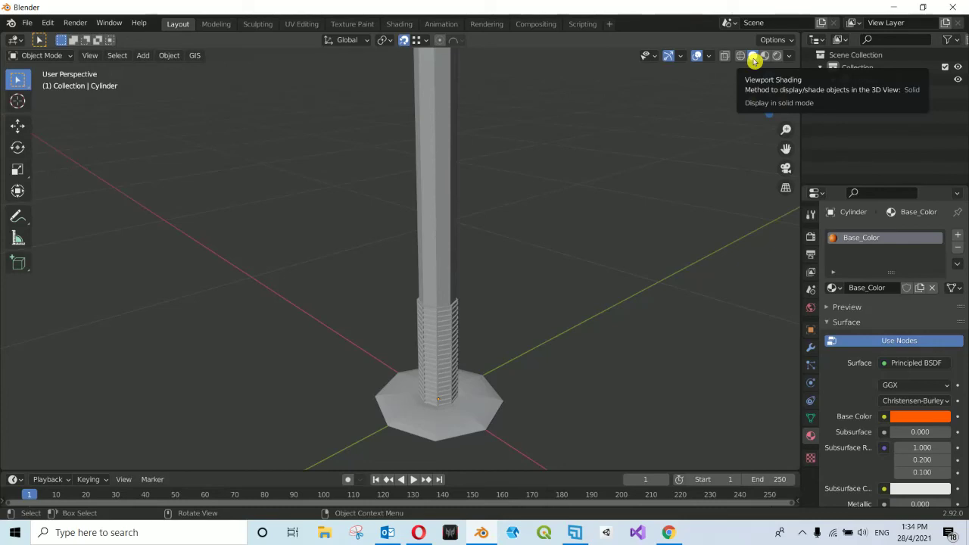
pyautogui.click(765, 56)
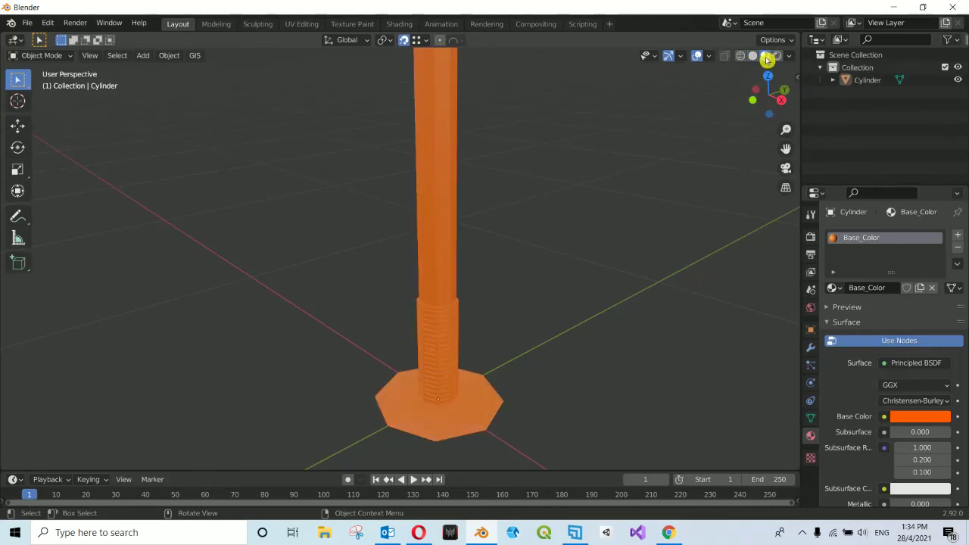
pyautogui.scroll(-1, 564, 244)
pyautogui.scroll(-3, 564, 244)
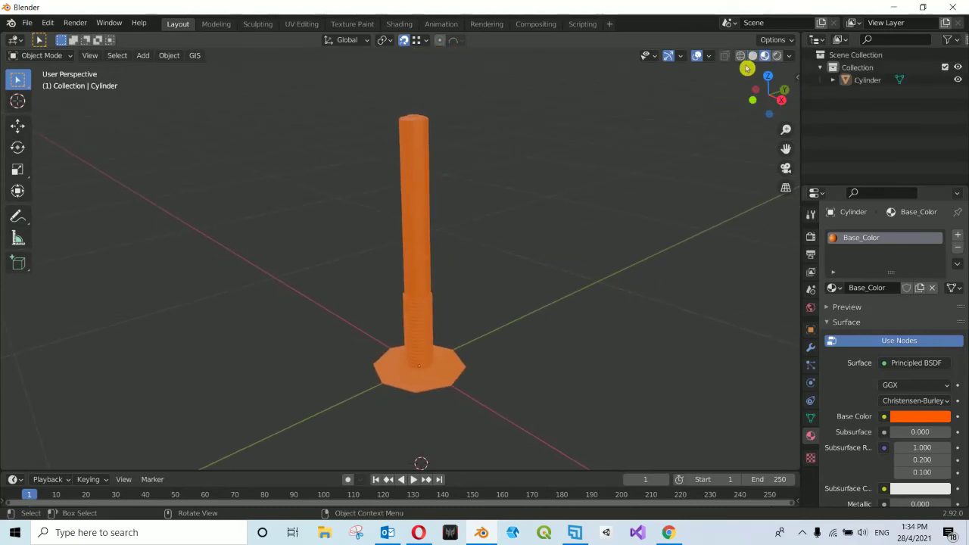
pyautogui.moveTo(427, 240); pyautogui.dragTo(459, 240, button='middle')
pyautogui.moveTo(460, 239); pyautogui.dragTo(484, 240, button='middle')
pyautogui.scroll(2, 486, 240)
pyautogui.scroll(2, 486, 240)
pyautogui.scroll(2, 486, 240)
pyautogui.scroll(2, 486, 240)
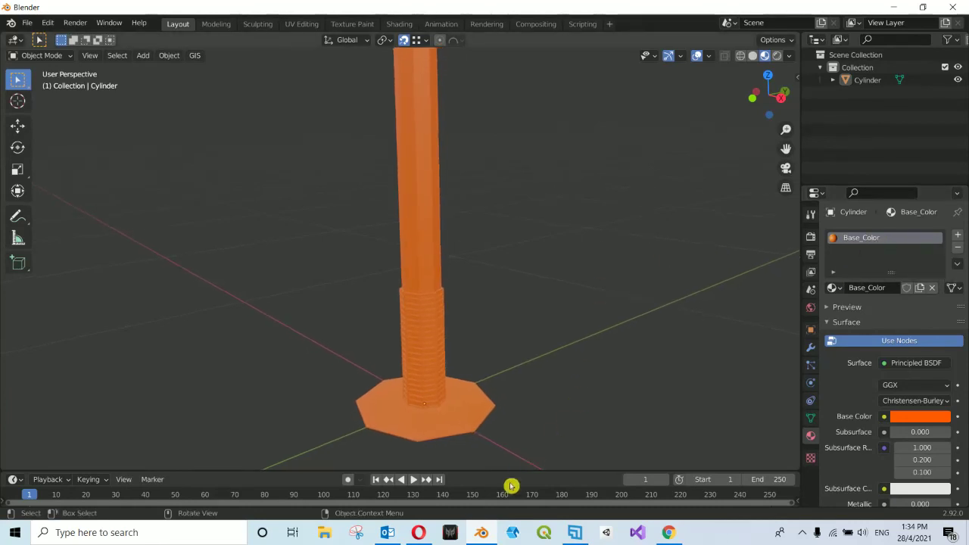
pyautogui.click(670, 533)
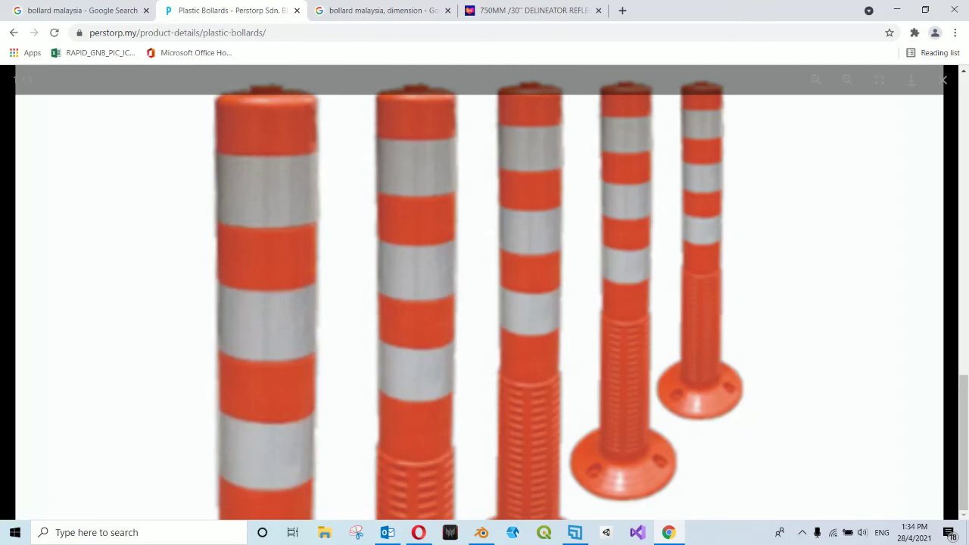
pyautogui.click(481, 532)
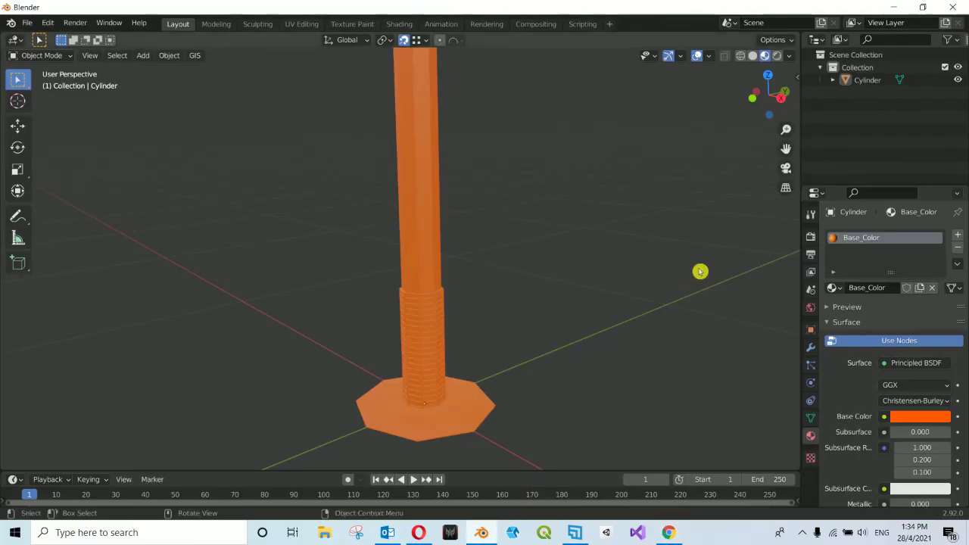
# - Add a second material slot with a new material named Reflector
pyautogui.click(958, 236)
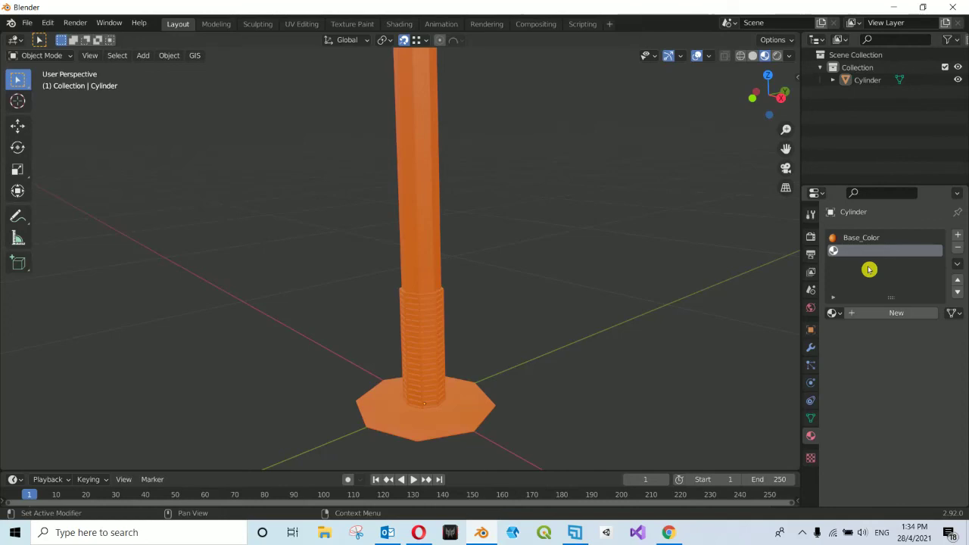
pyautogui.click(893, 318)
pyautogui.click(887, 313)
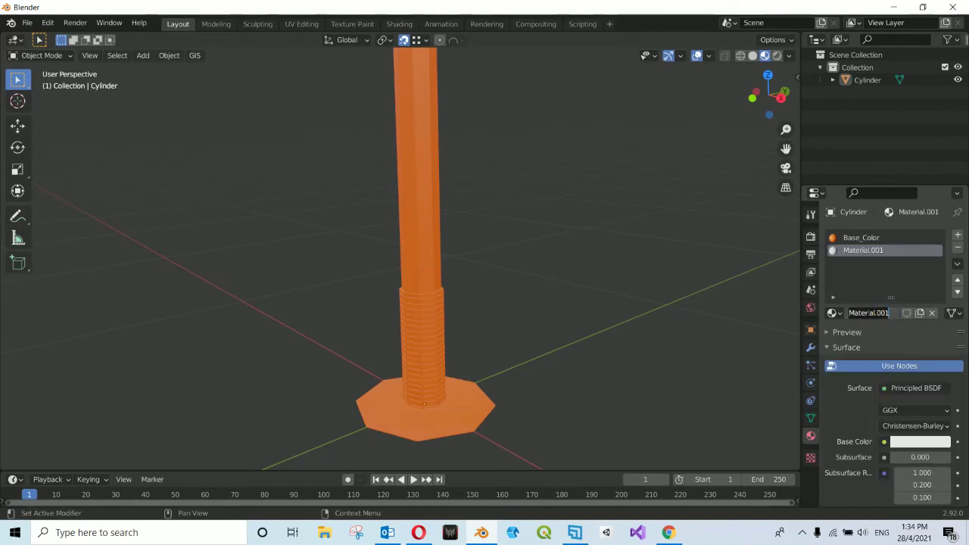
pyautogui.write('F')
pyautogui.write('Re')
pyautogui.click(869, 317)
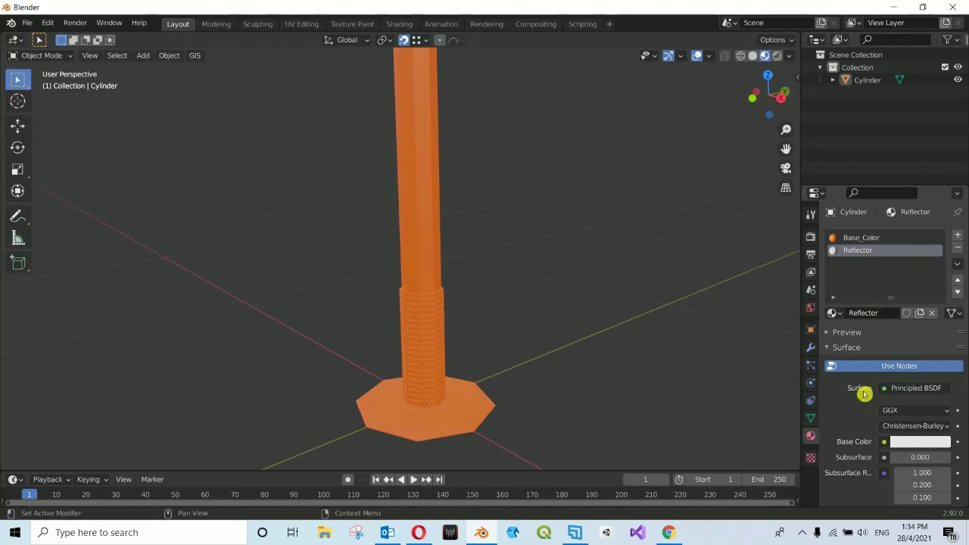
# - Set the Reflector base colour to pure white (V 1.0)
pyautogui.scroll(-1, 872, 420)
pyautogui.scroll(-3, 872, 417)
pyautogui.scroll(-3, 861, 333)
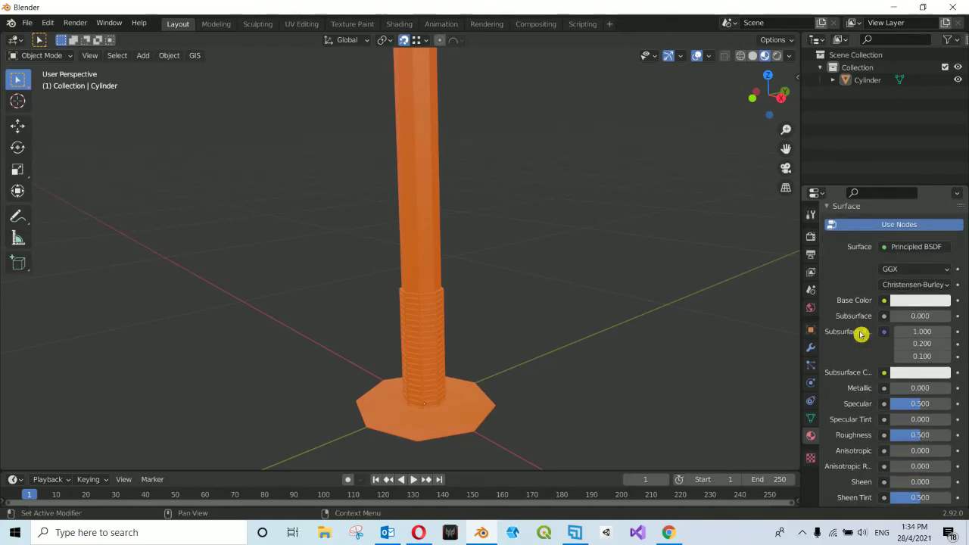
pyautogui.click(923, 303)
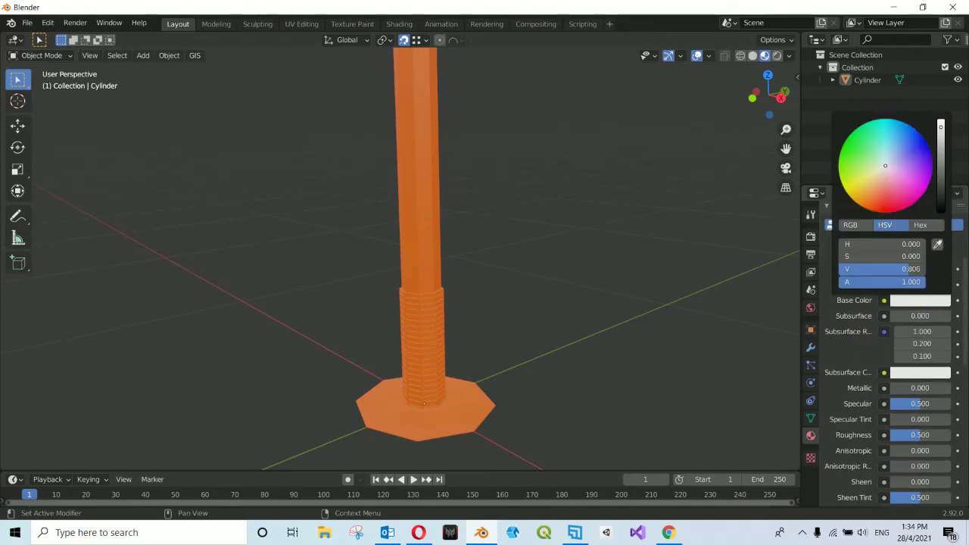
pyautogui.click(943, 122)
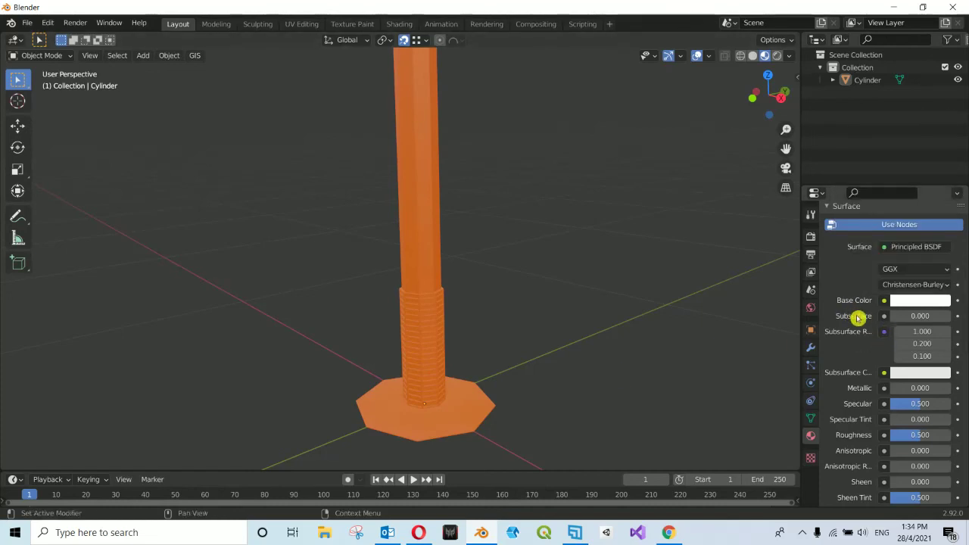
pyautogui.scroll(-3, 858, 318)
pyautogui.scroll(-3, 858, 318)
pyautogui.scroll(-2, 858, 321)
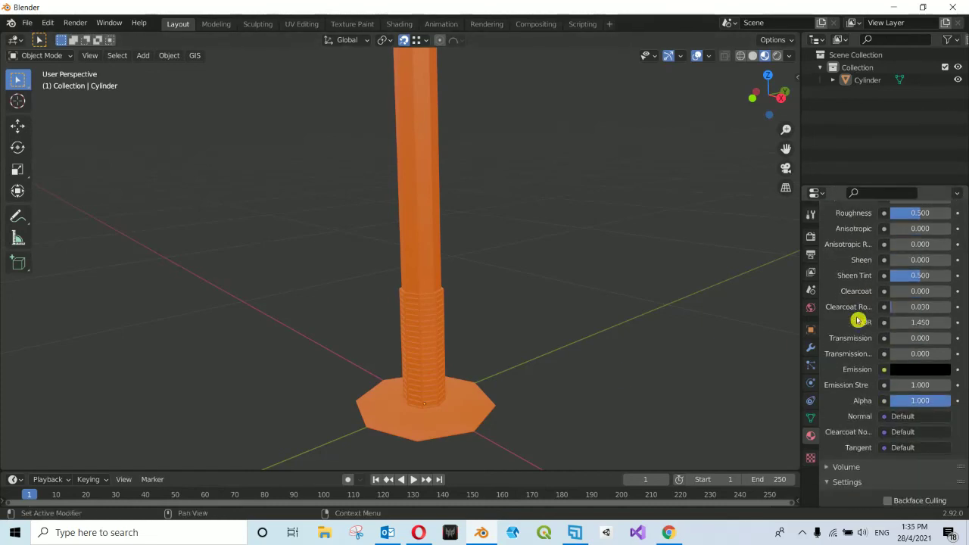
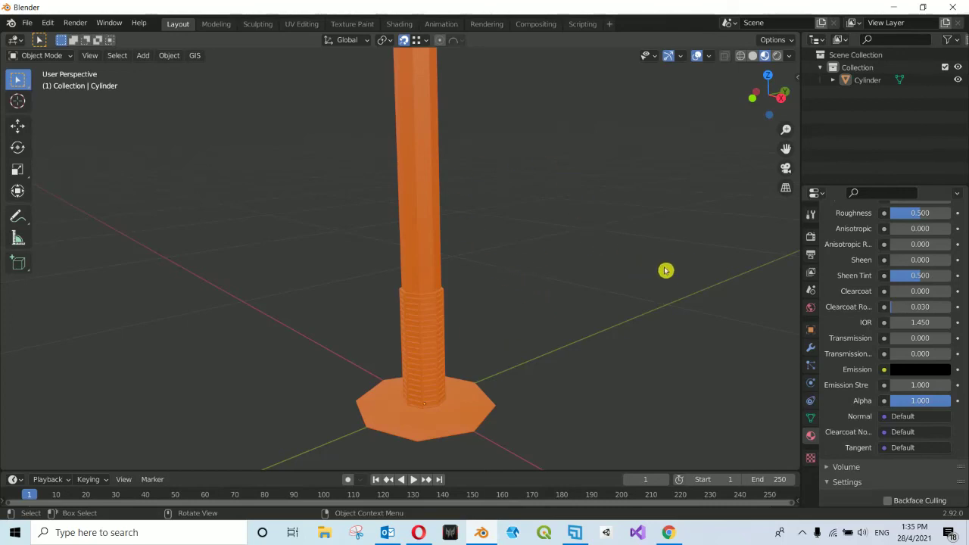
# - Set the Reflector material's emission colour to full white
pyautogui.click(922, 371)
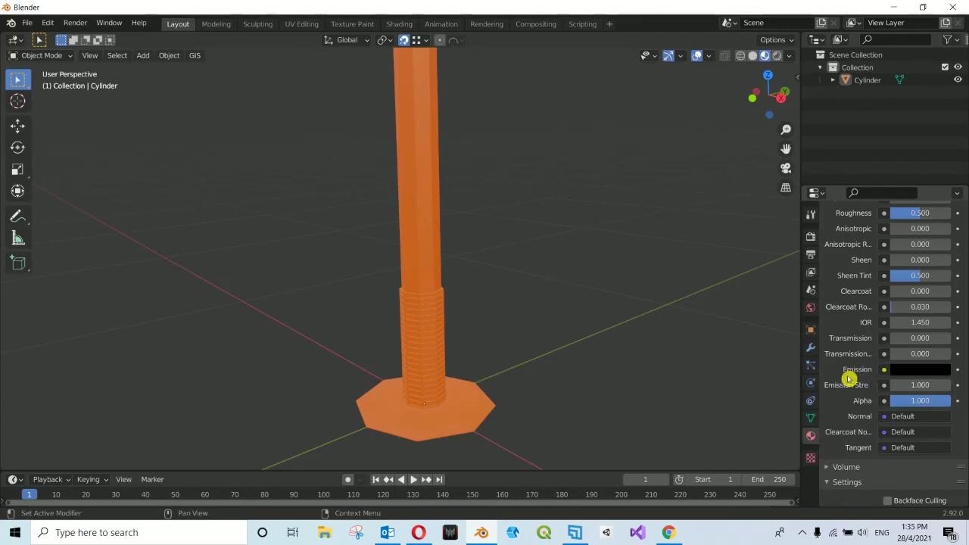
pyautogui.click(922, 372)
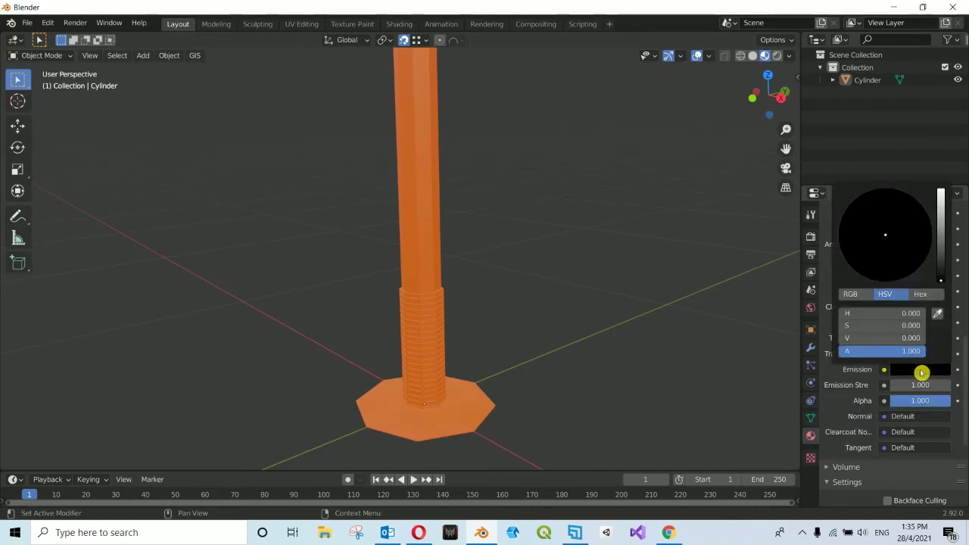
pyautogui.moveTo(941, 281); pyautogui.dragTo(941, 260)
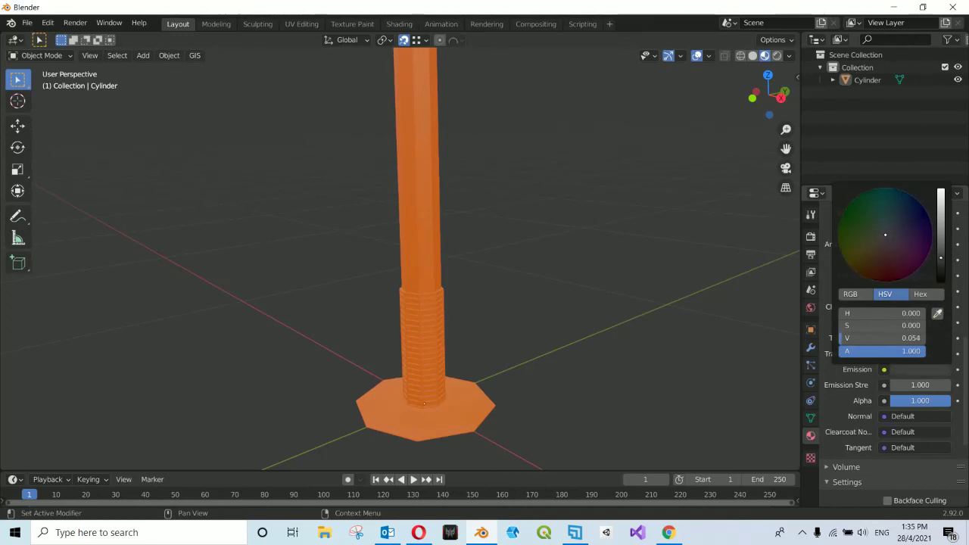
pyautogui.moveTo(941, 258); pyautogui.dragTo(941, 191)
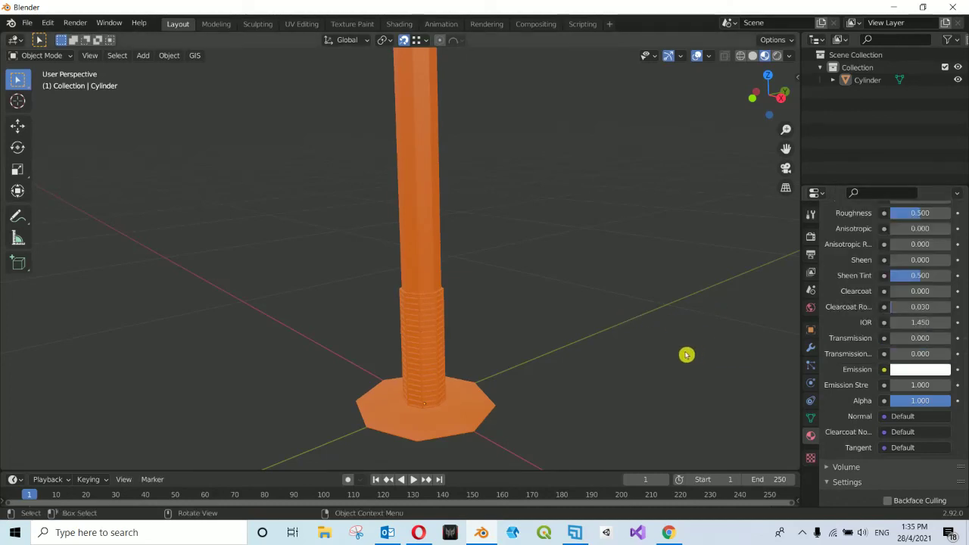
# - Expand the Preview panel to show the material preview sphere
pyautogui.scroll(10, 847, 257)
pyautogui.scroll(3, 863, 252)
pyautogui.scroll(1, 868, 250)
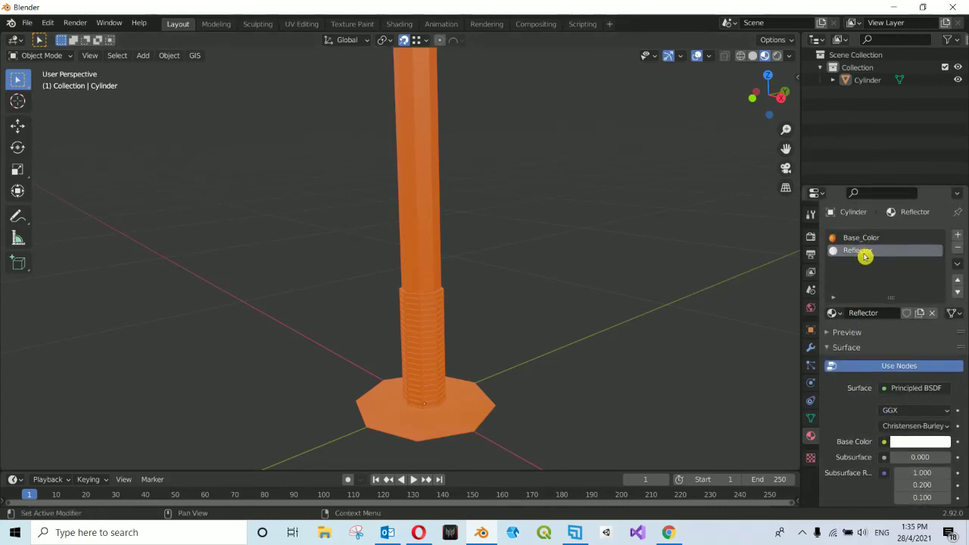
pyautogui.click(848, 333)
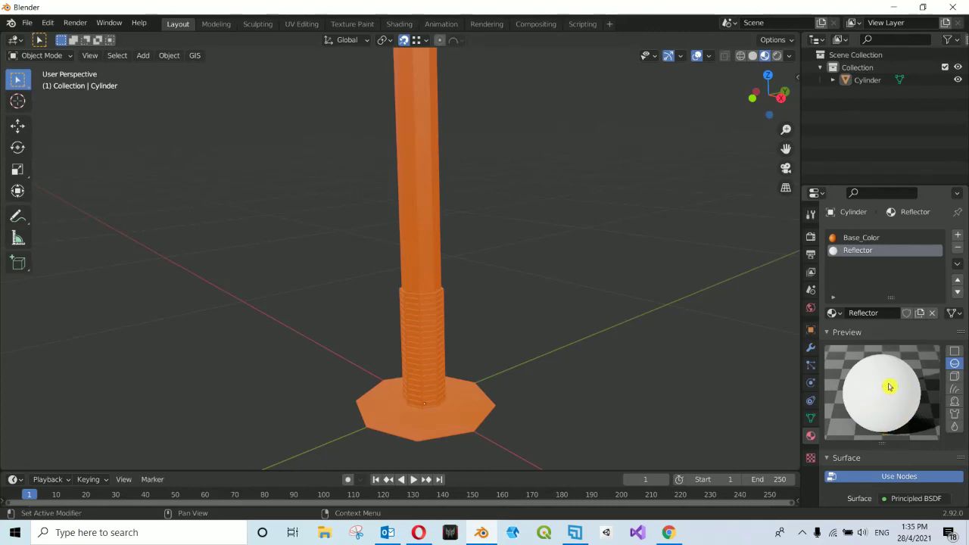
# - Turn the Reflector emission colour back to black
pyautogui.scroll(-1, 890, 387)
pyautogui.scroll(-4, 889, 387)
pyautogui.scroll(-5, 888, 390)
pyautogui.scroll(-2, 888, 391)
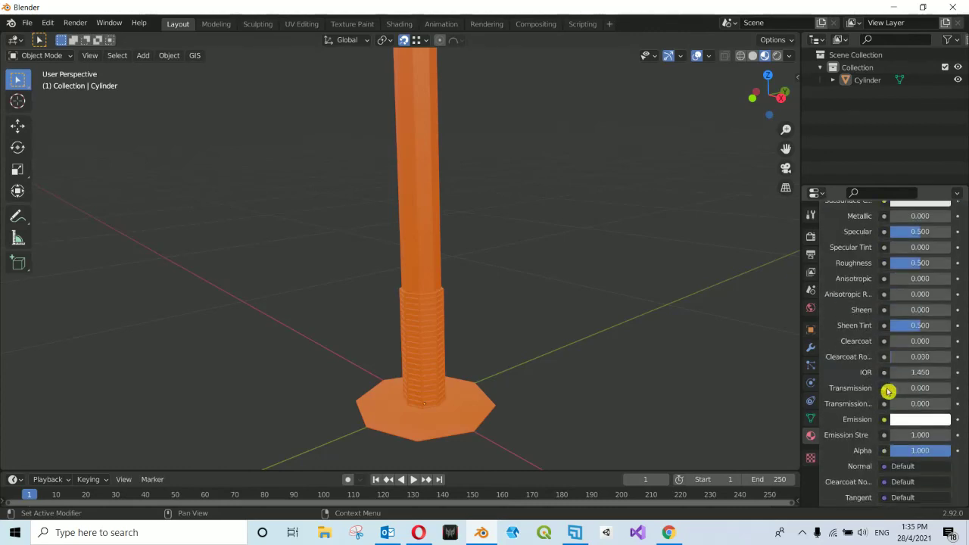
pyautogui.scroll(-2, 888, 391)
pyautogui.click(925, 378)
pyautogui.moveTo(943, 200); pyautogui.dragTo(940, 290)
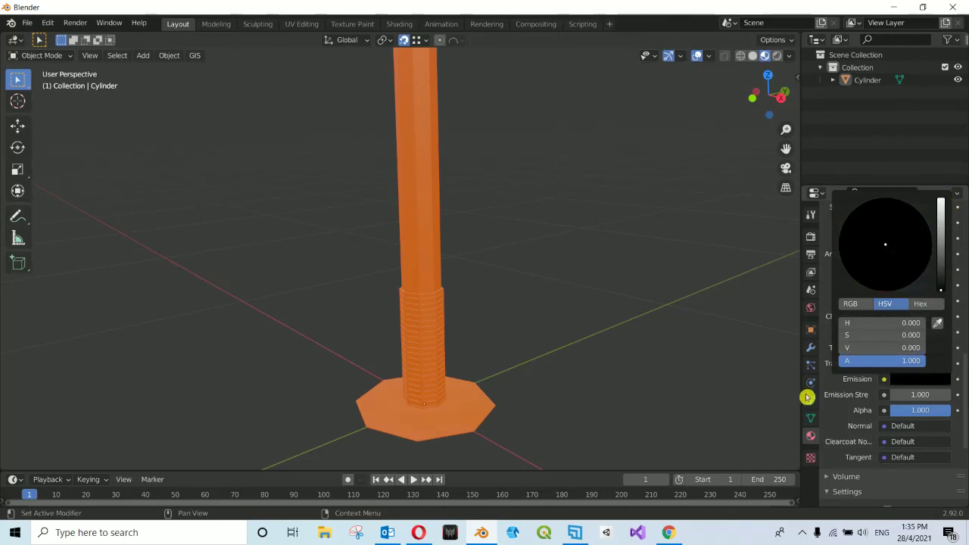
# - Brighten the Reflector emission colour to light grey
pyautogui.scroll(1, 836, 405)
pyautogui.scroll(7, 842, 405)
pyautogui.scroll(5, 845, 402)
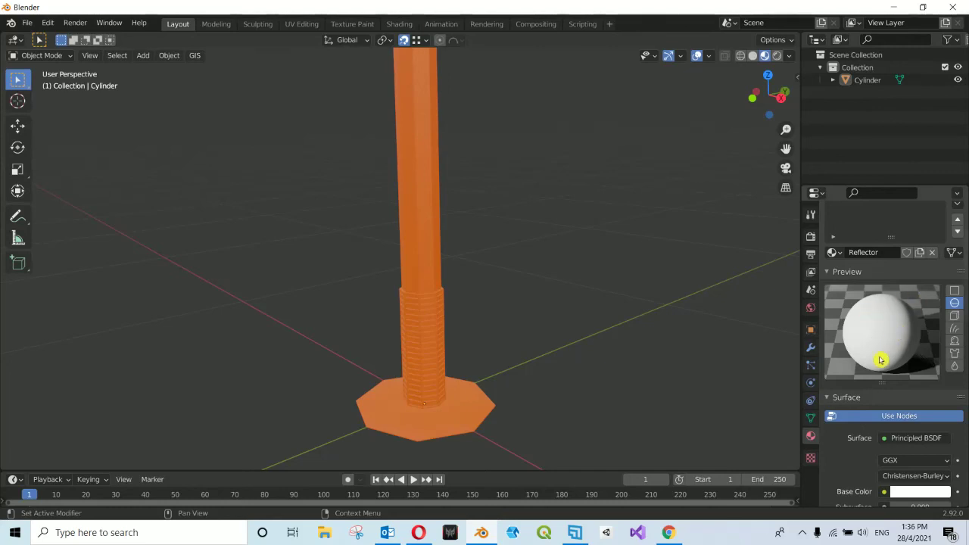
pyautogui.scroll(-1, 888, 333)
pyautogui.scroll(-3, 882, 318)
pyautogui.scroll(-4, 876, 303)
pyautogui.scroll(-1, 876, 300)
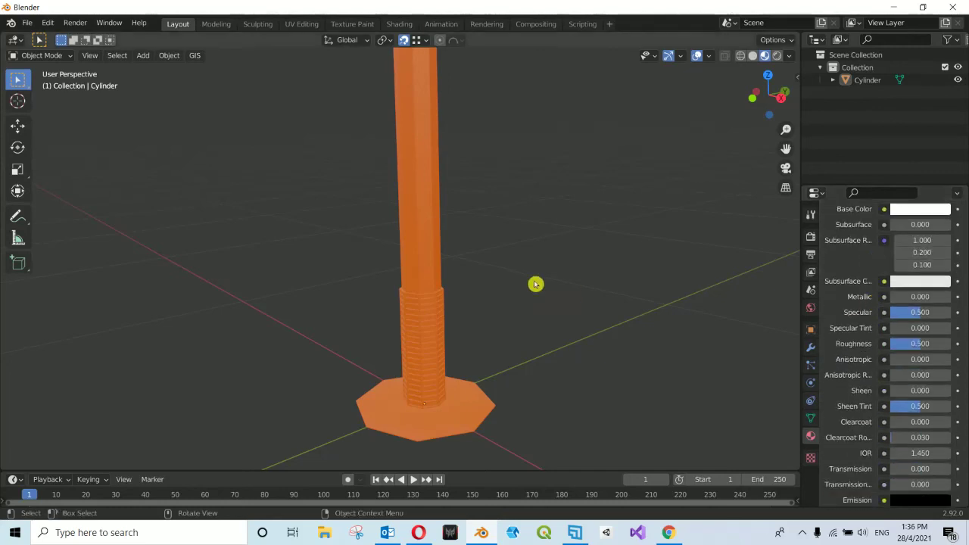
pyautogui.scroll(-5, 868, 404)
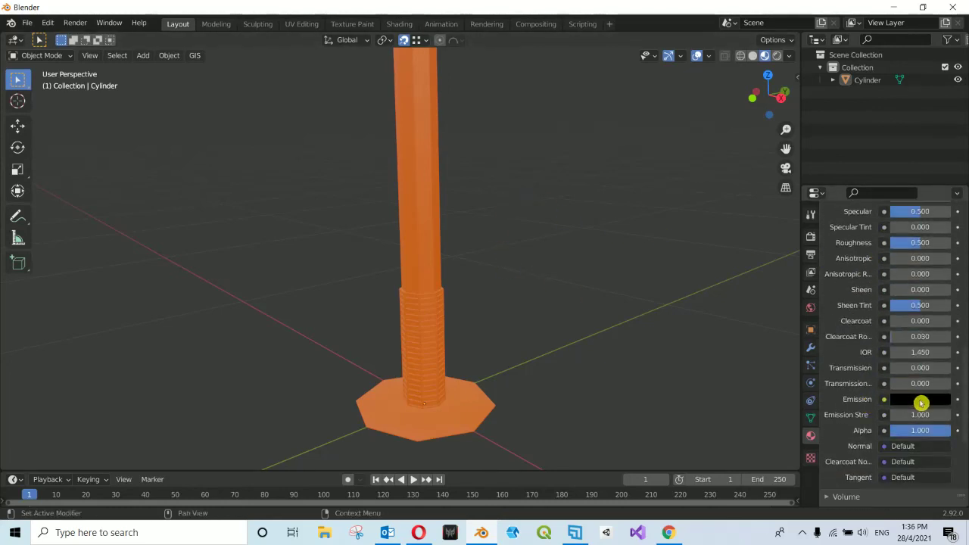
pyautogui.click(919, 400)
pyautogui.moveTo(939, 311); pyautogui.dragTo(943, 219)
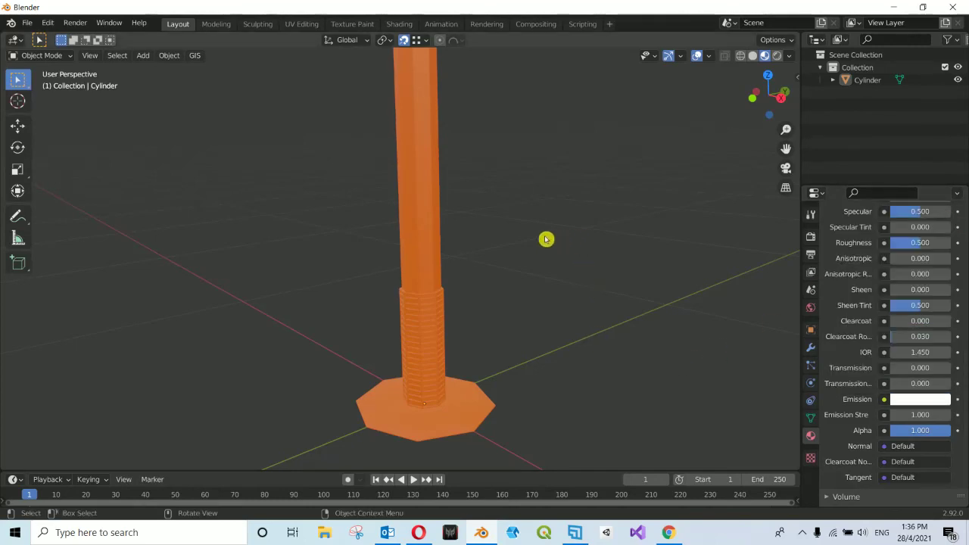
# - Select the bollard cylinder in the viewport
pyautogui.scroll(10, 840, 395)
pyautogui.scroll(5, 848, 355)
pyautogui.scroll(3, 849, 314)
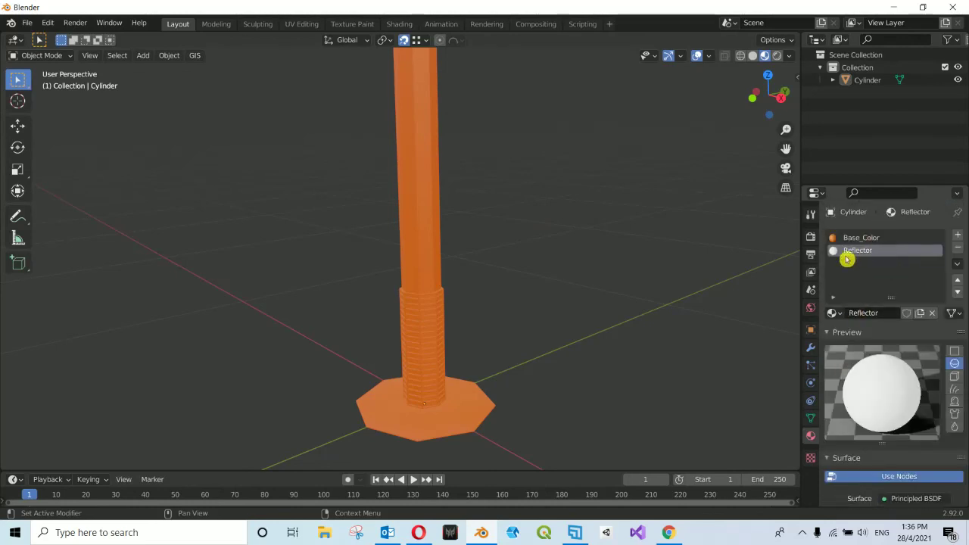
pyautogui.click(427, 202)
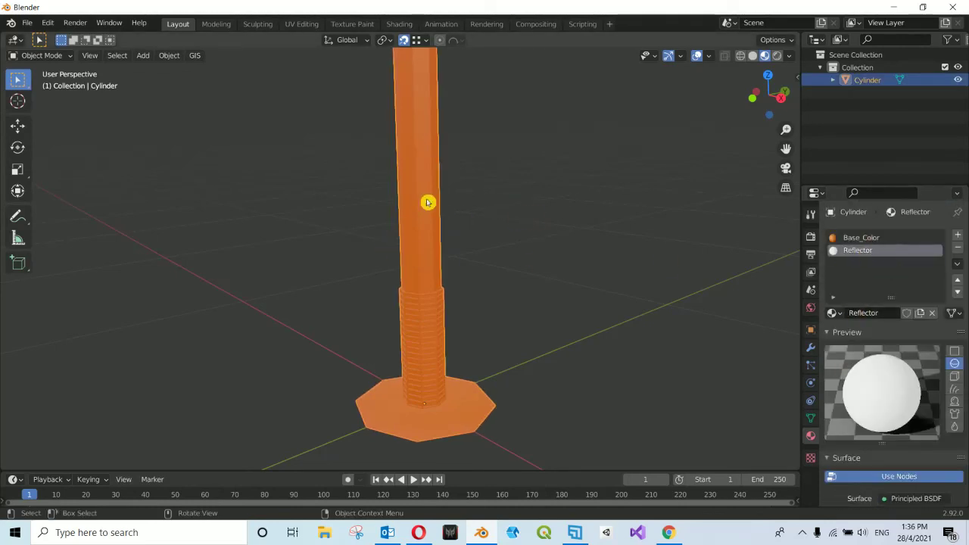
# - Frame the cylinder, enter Edit Mode with proportional editing off, and check the reference photo
pyautogui.press('KP_Decimal')
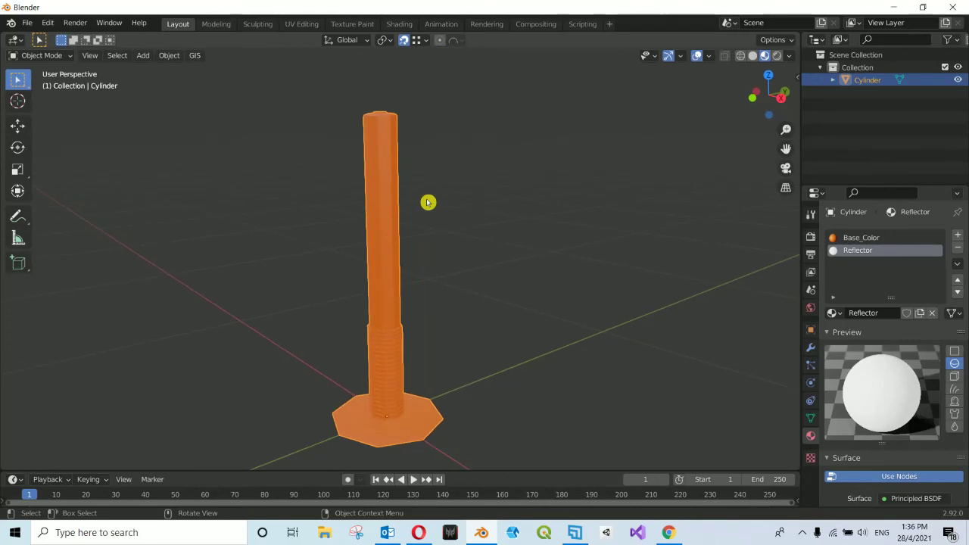
pyautogui.press('Tab')
pyautogui.scroll(1, 482, 215)
pyautogui.scroll(3, 482, 215)
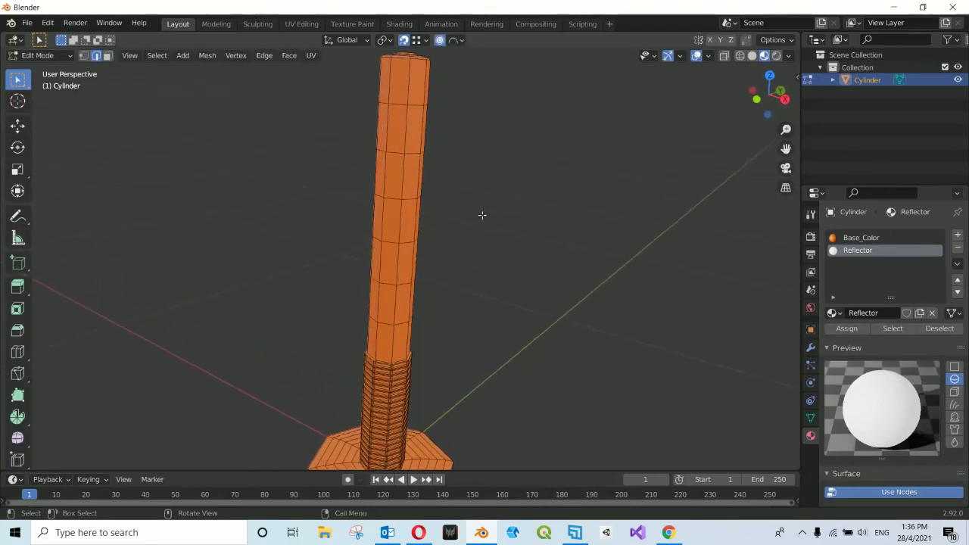
pyautogui.click(439, 40)
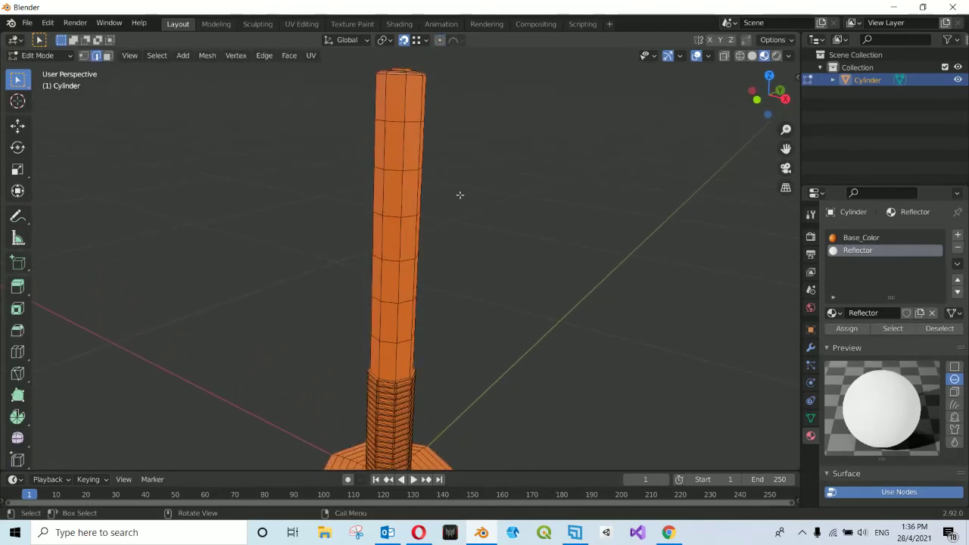
pyautogui.moveTo(460, 194); pyautogui.dragTo(418, 131, button='middle')
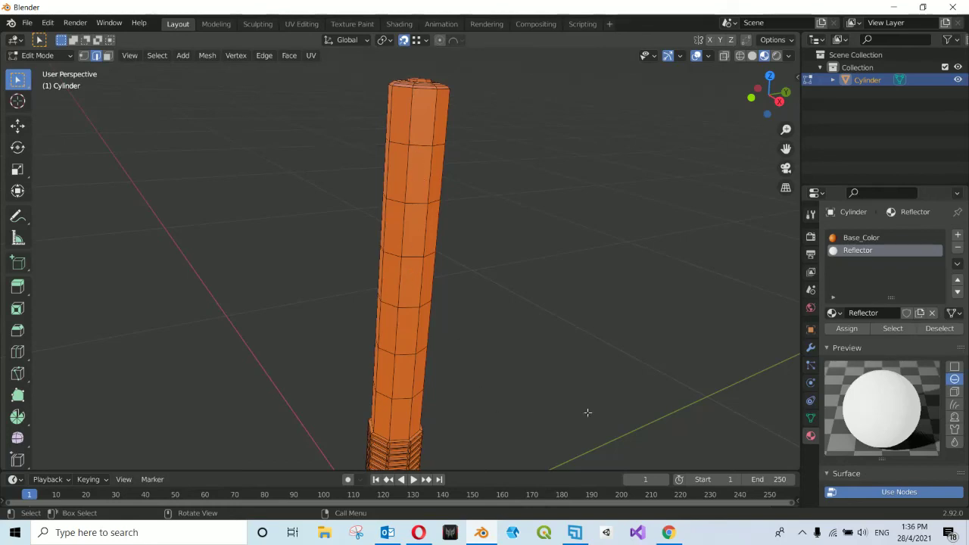
pyautogui.hotkey('alt', 'Tab')
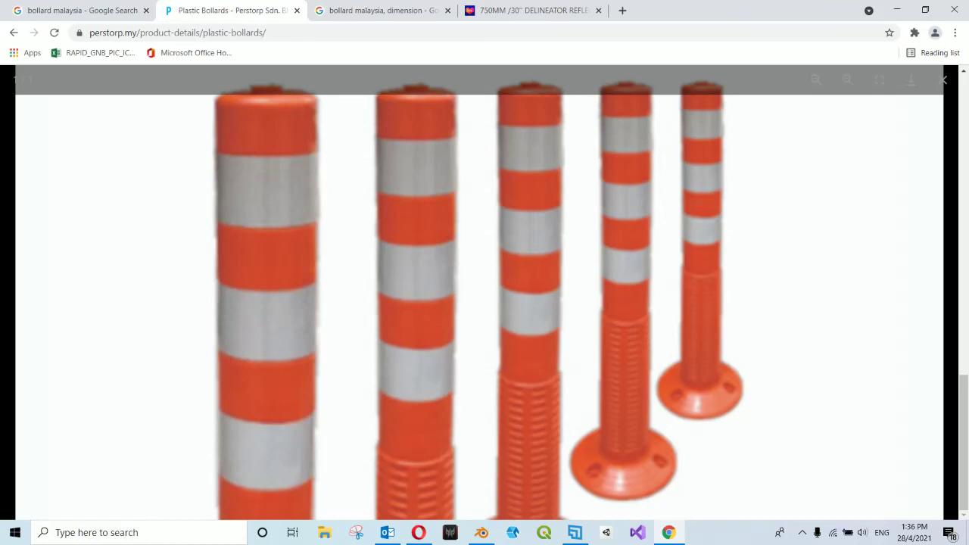
pyautogui.click(480, 530)
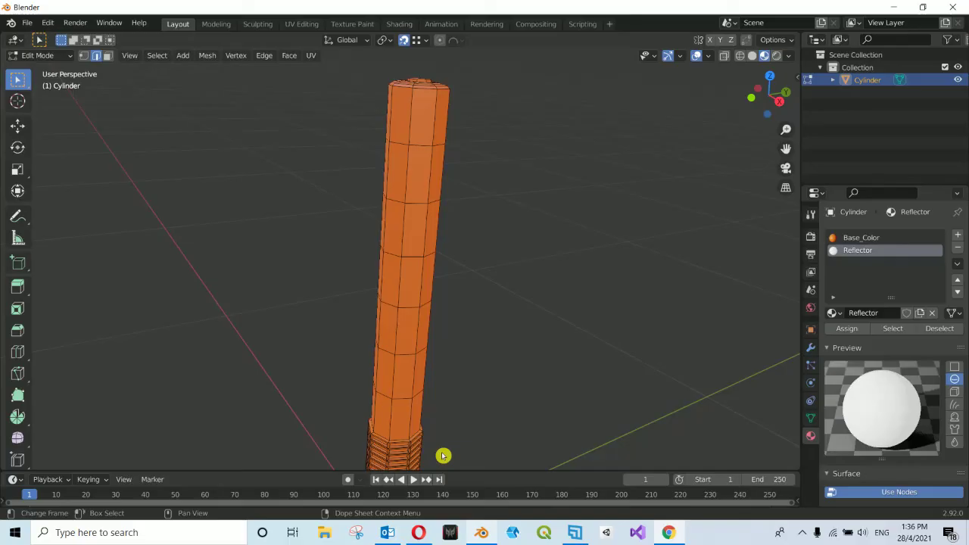
# - In face select mode, select the upper, middle and lower face bands around the shaft
pyautogui.click(107, 58)
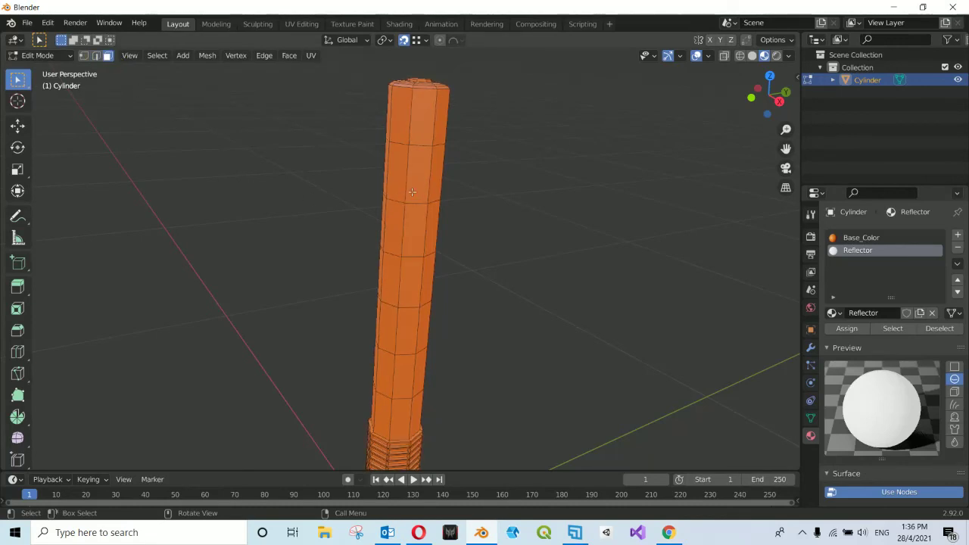
pyautogui.keyDown('alt'); pyautogui.click(429, 175); pyautogui.keyUp('alt')
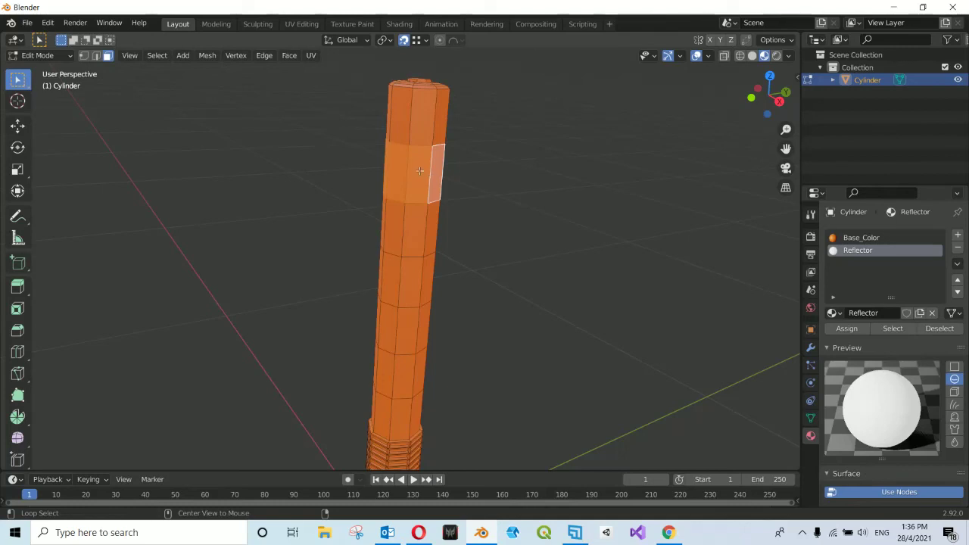
pyautogui.keyDown('alt'); pyautogui.click(420, 281); pyautogui.keyUp('alt')
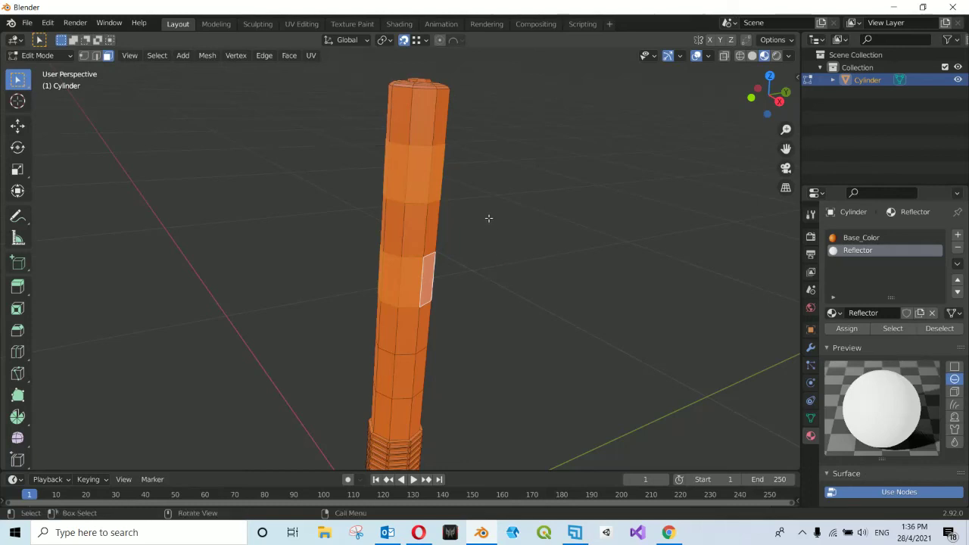
pyautogui.hotkey('alt', 'a')
pyautogui.keyDown('alt'); pyautogui.click(430, 182); pyautogui.keyUp('alt')
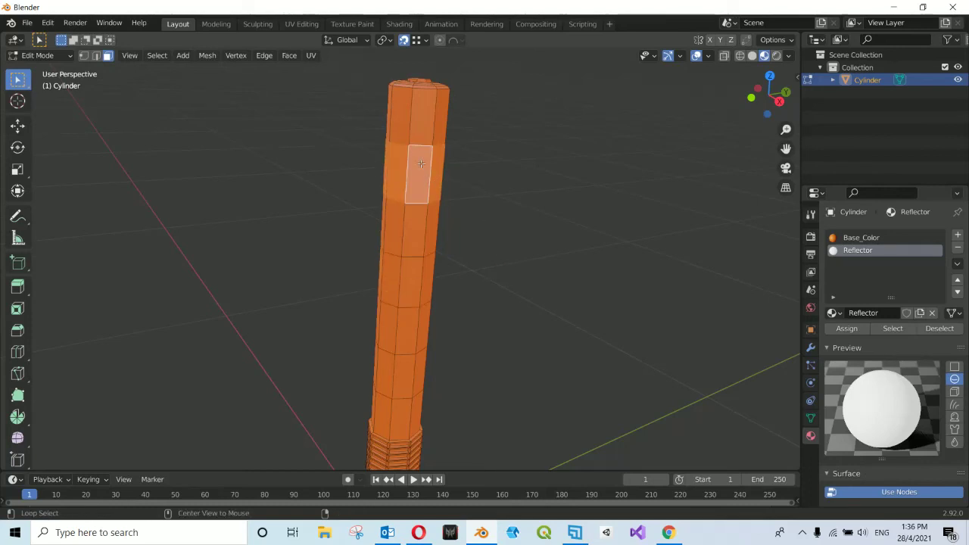
pyautogui.keyDown('alt'); pyautogui.click(419, 282); pyautogui.keyUp('alt')
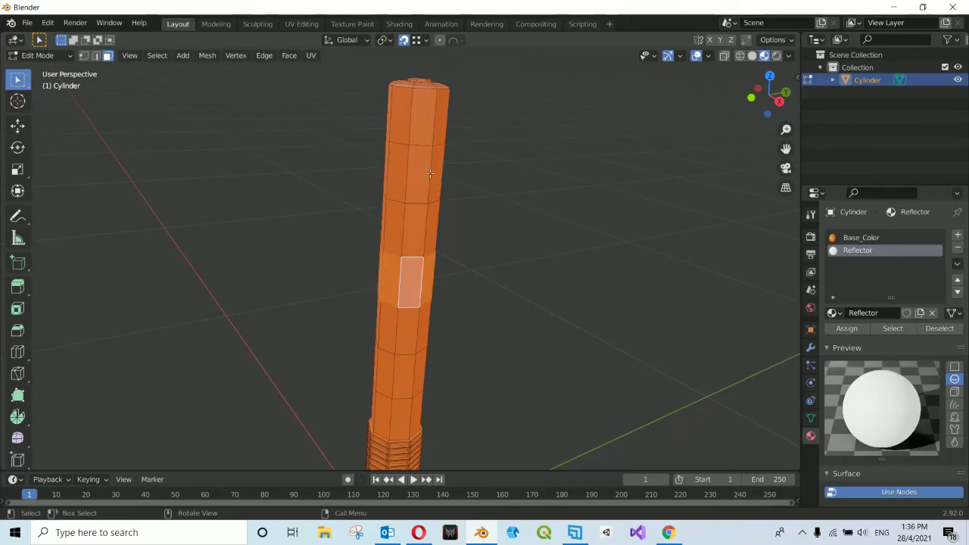
pyautogui.click(510, 185)
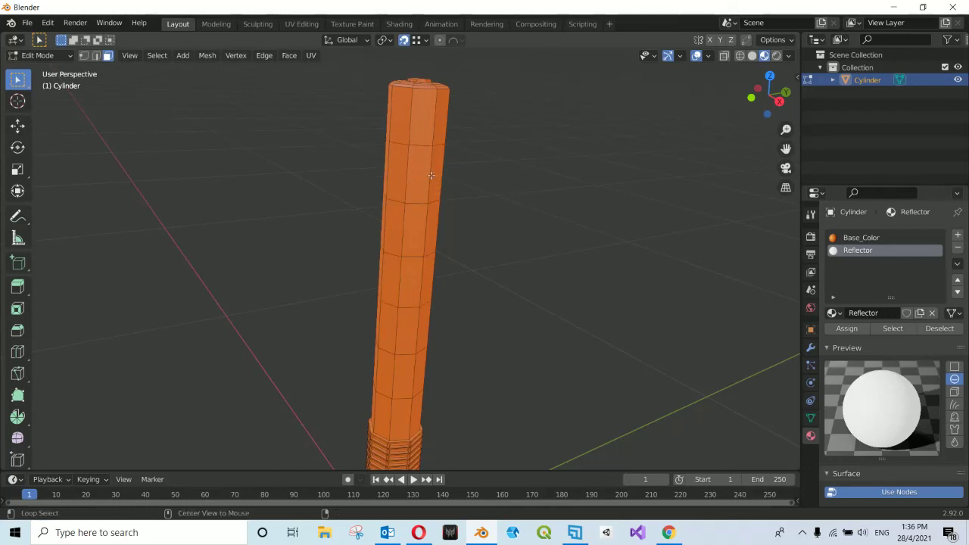
pyautogui.keyDown('alt'); pyautogui.click(428, 172); pyautogui.keyUp('alt')
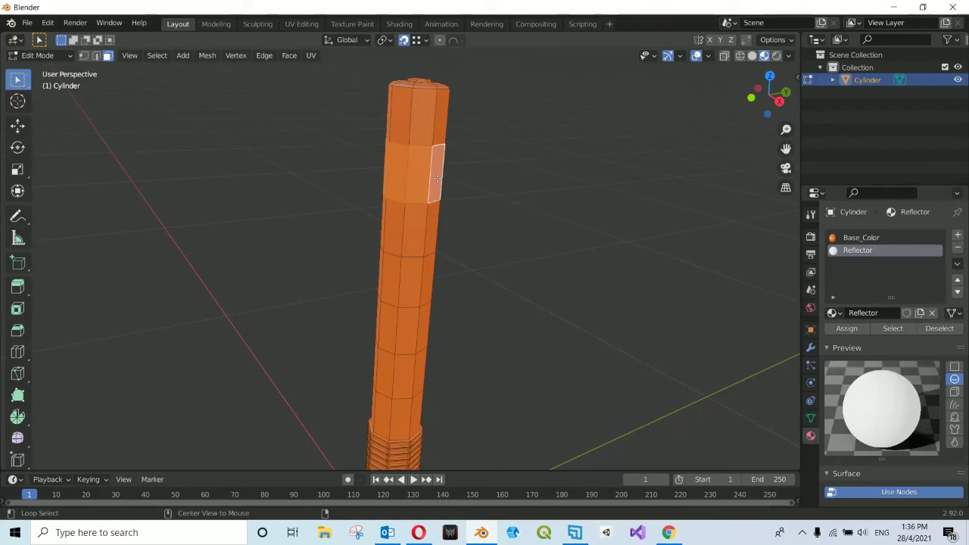
pyautogui.keyDown('alt'); pyautogui.click(417, 282); pyautogui.keyUp('alt')
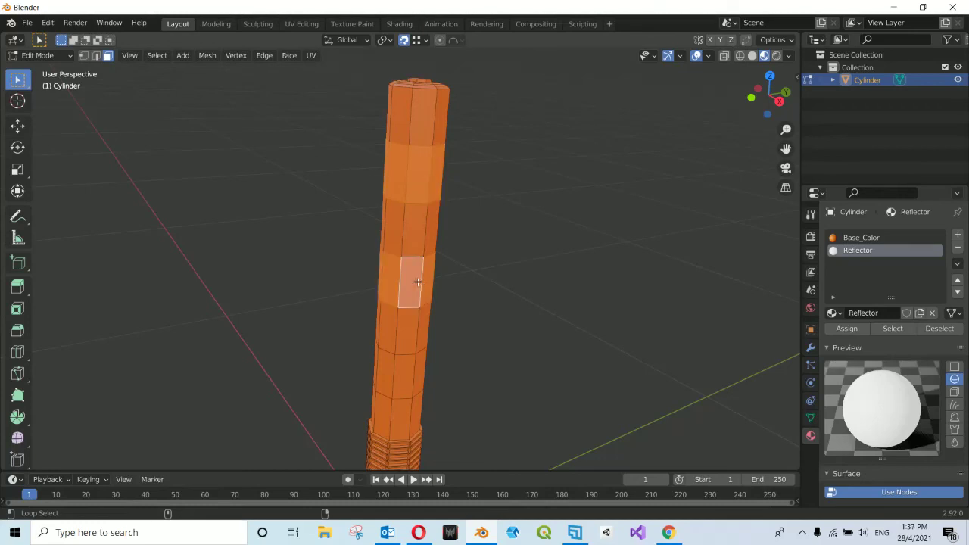
pyautogui.keyDown('alt'); pyautogui.click(411, 374); pyautogui.keyUp('alt')
pyautogui.moveTo(507, 300); pyautogui.dragTo(467, 160, button='middle')
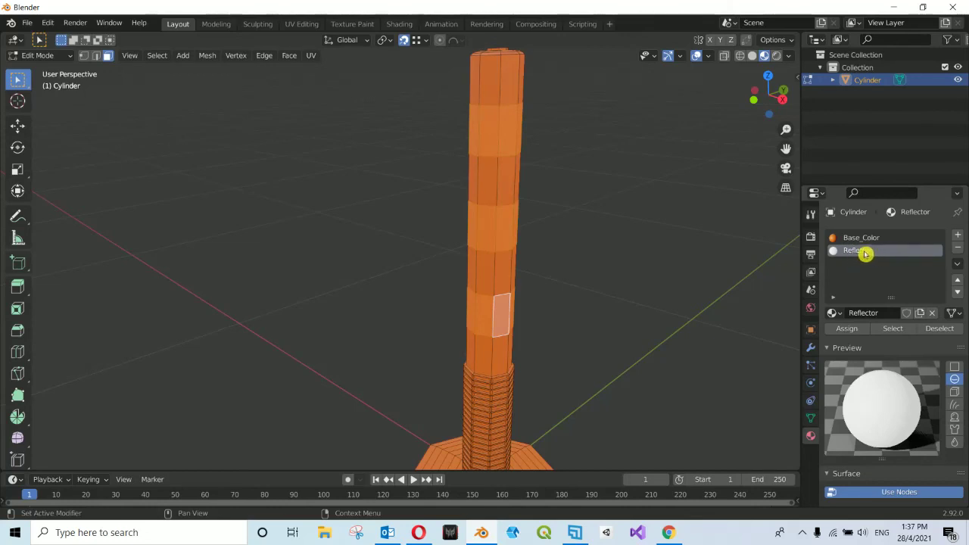
# - Assign the Reflector material to the selected shaft bands
pyautogui.click(849, 333)
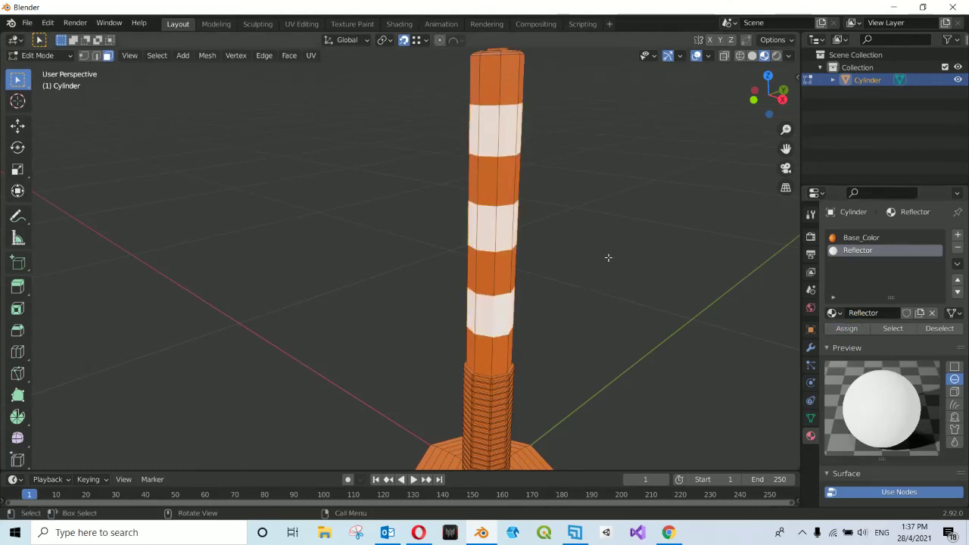
pyautogui.scroll(-2, 608, 256)
pyautogui.scroll(-2, 608, 256)
pyautogui.hscroll(-2, 608, 257)
pyautogui.hscroll(-2, 608, 257)
pyautogui.hscroll(-2, 608, 257)
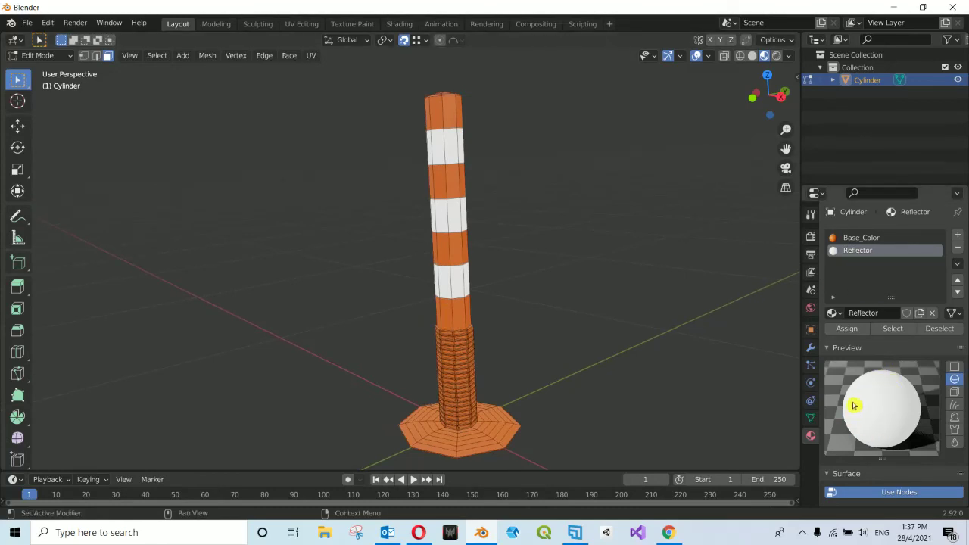
# - Collapse the preview, dim the Reflector emission colour to grey, and return to Object Mode
pyautogui.click(830, 348)
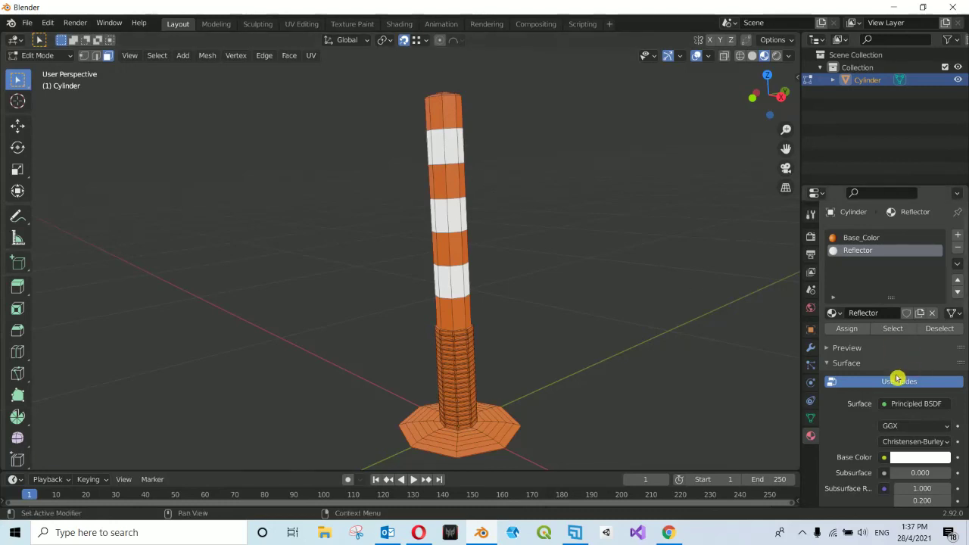
pyautogui.scroll(-4, 869, 379)
pyautogui.scroll(-8, 870, 378)
pyautogui.scroll(-3, 873, 377)
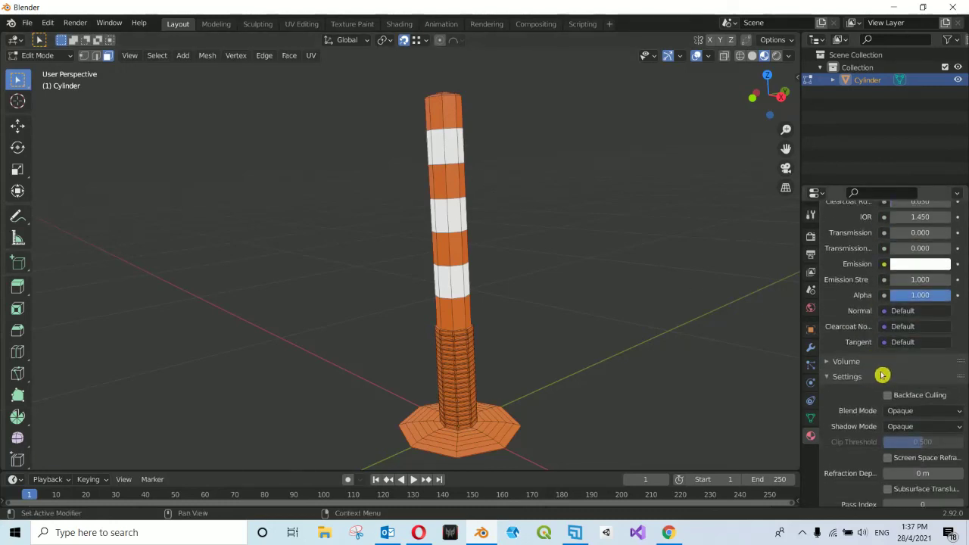
pyautogui.scroll(1, 882, 375)
pyautogui.click(922, 285)
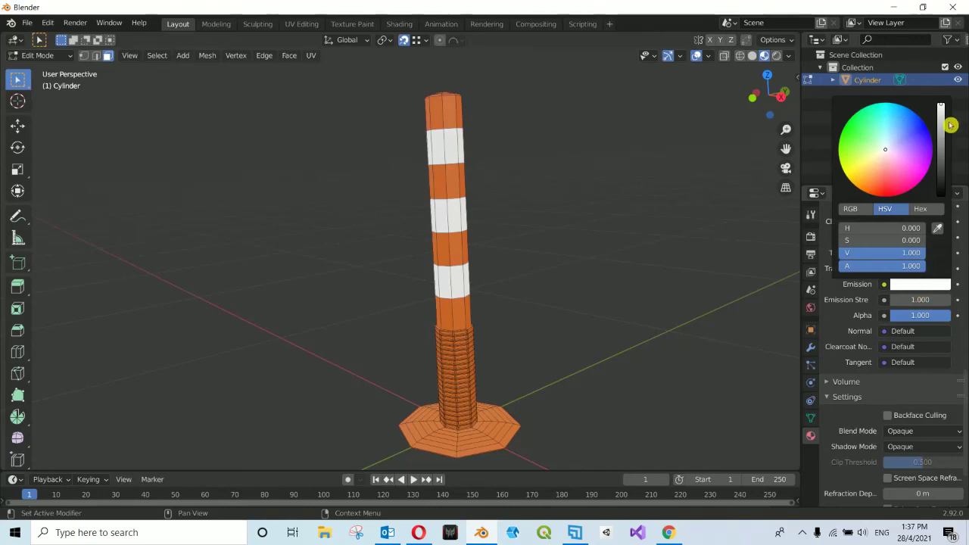
pyautogui.moveTo(909, 253); pyautogui.dragTo(848, 253)
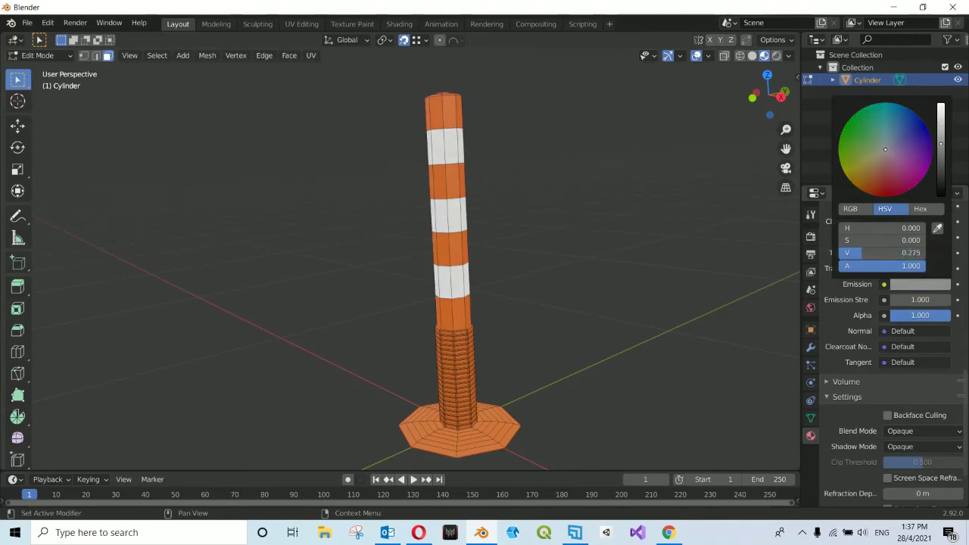
pyautogui.moveTo(848, 253); pyautogui.dragTo(882, 253)
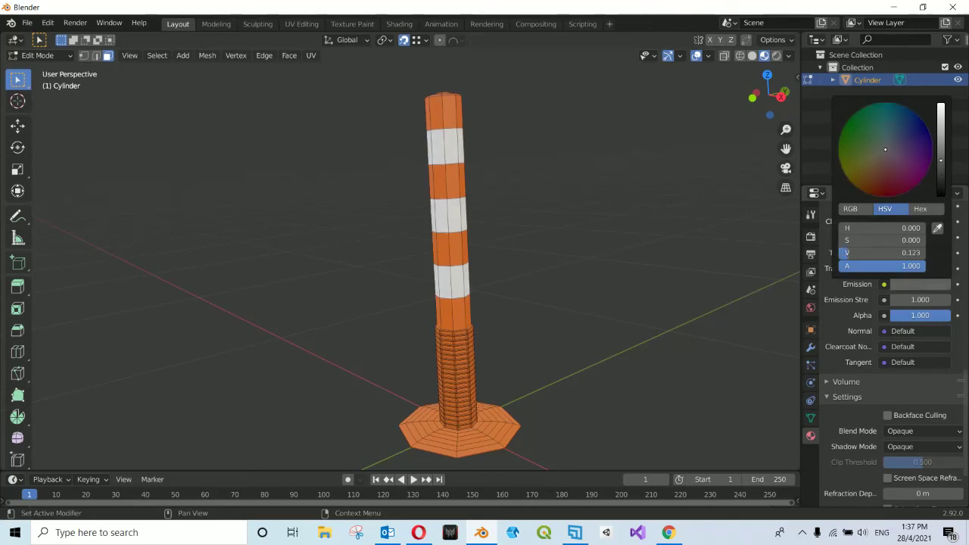
pyautogui.moveTo(573, 236); pyautogui.dragTo(572, 235, button='middle')
pyautogui.press('Tab')
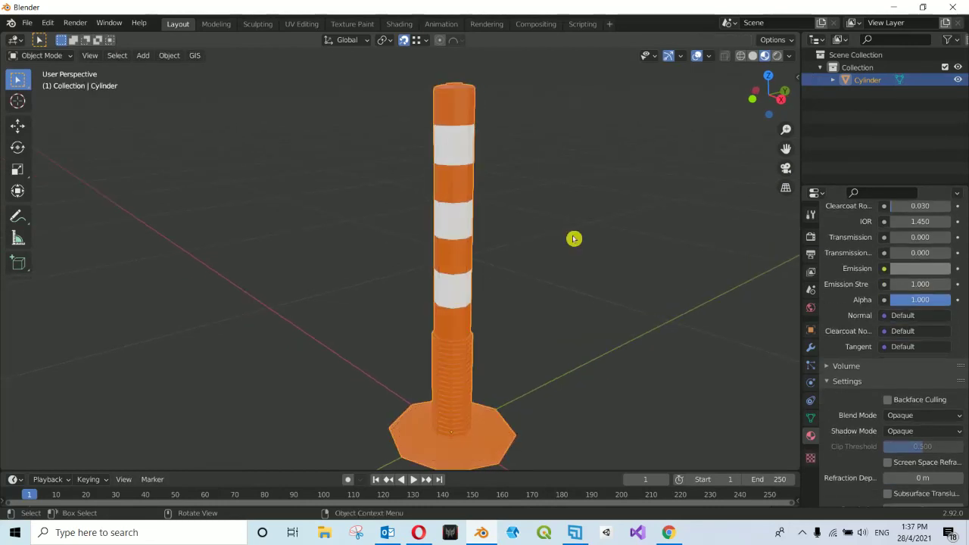
pyautogui.moveTo(572, 236); pyautogui.dragTo(574, 238, button='middle')
pyautogui.scroll(-3, 574, 239)
pyautogui.moveTo(521, 201); pyautogui.dragTo(557, 240, button='middle')
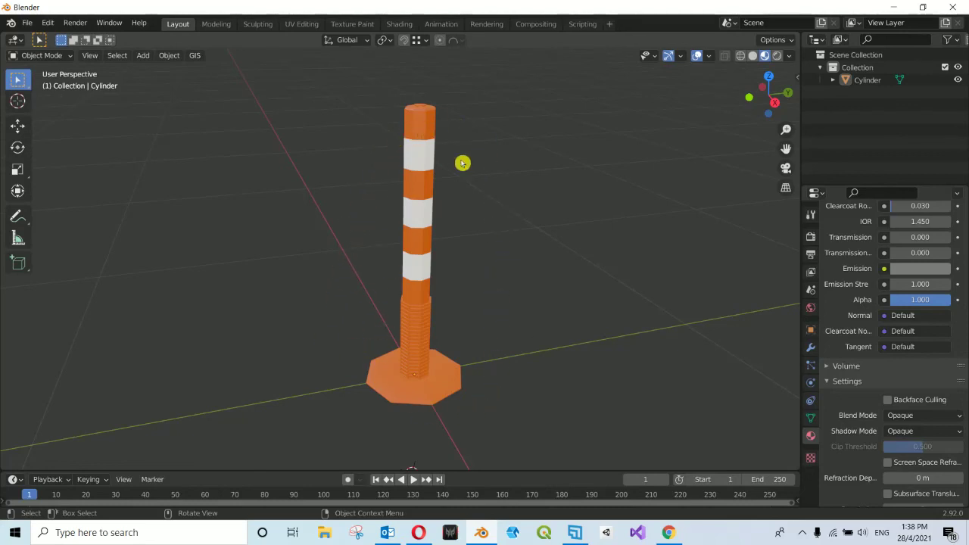
pyautogui.click(669, 533)
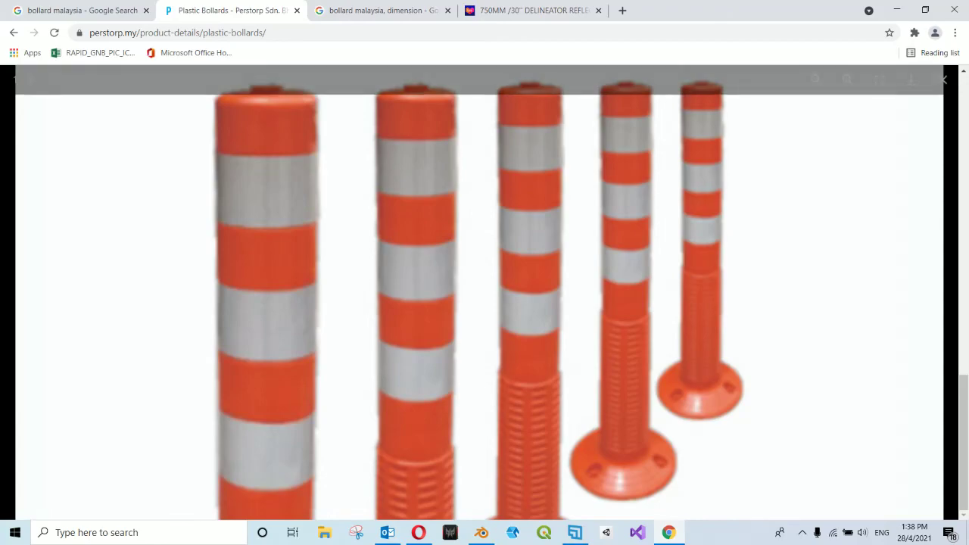
pyautogui.click(488, 536)
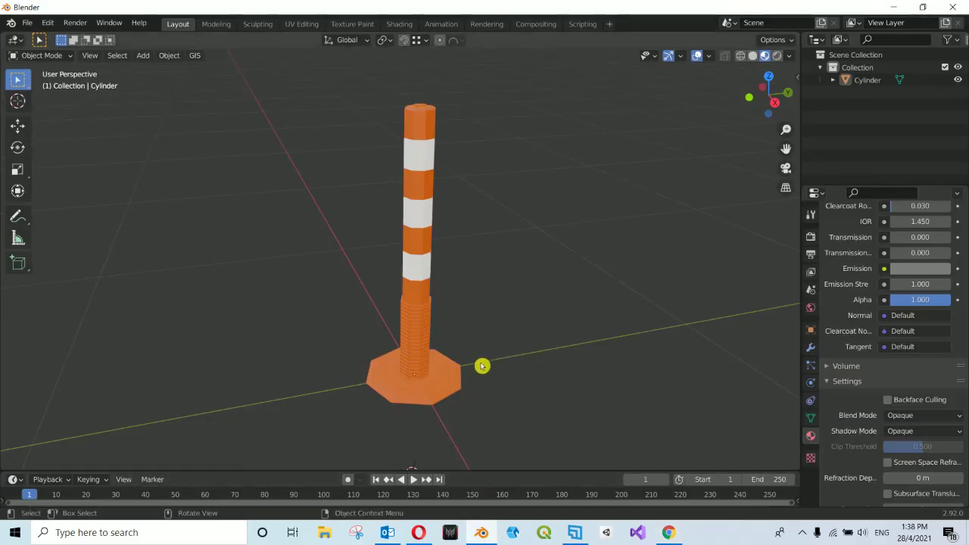